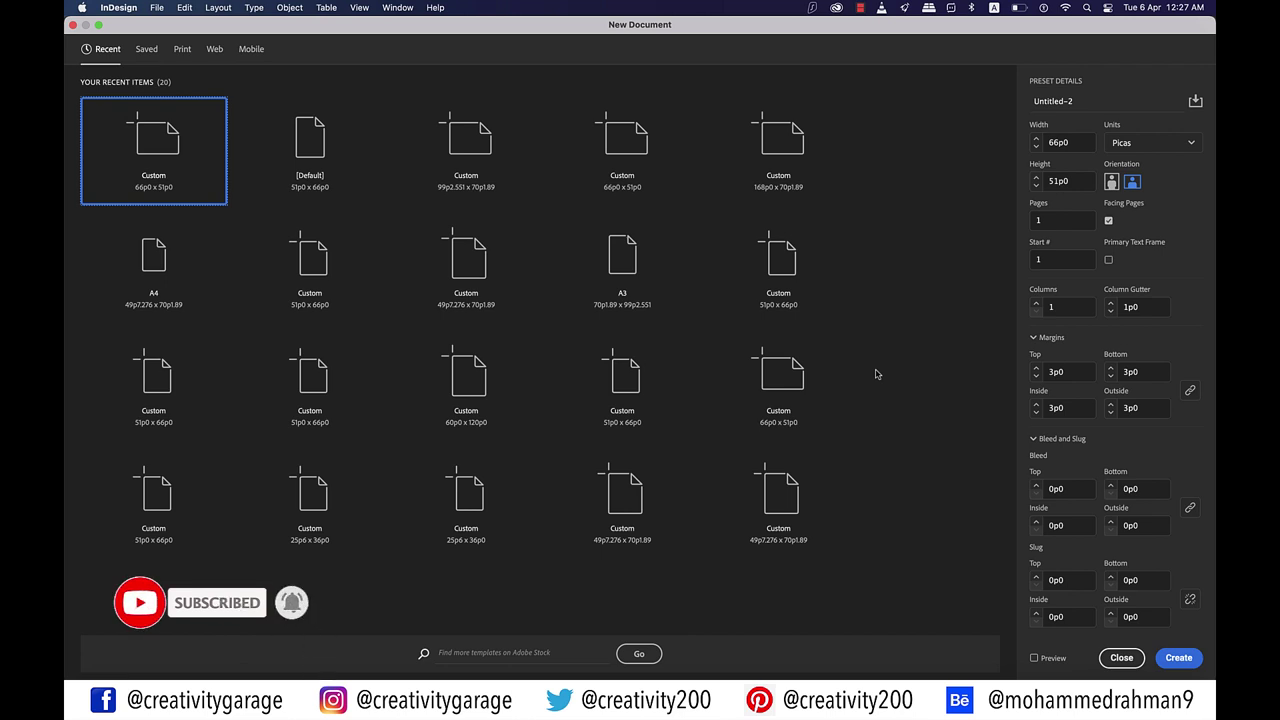
Step: Switch the New Document dialog to the Print presets, such as Letter, Legal and Tabloid
{"action": "left_click", "coordinate": [182, 50]}
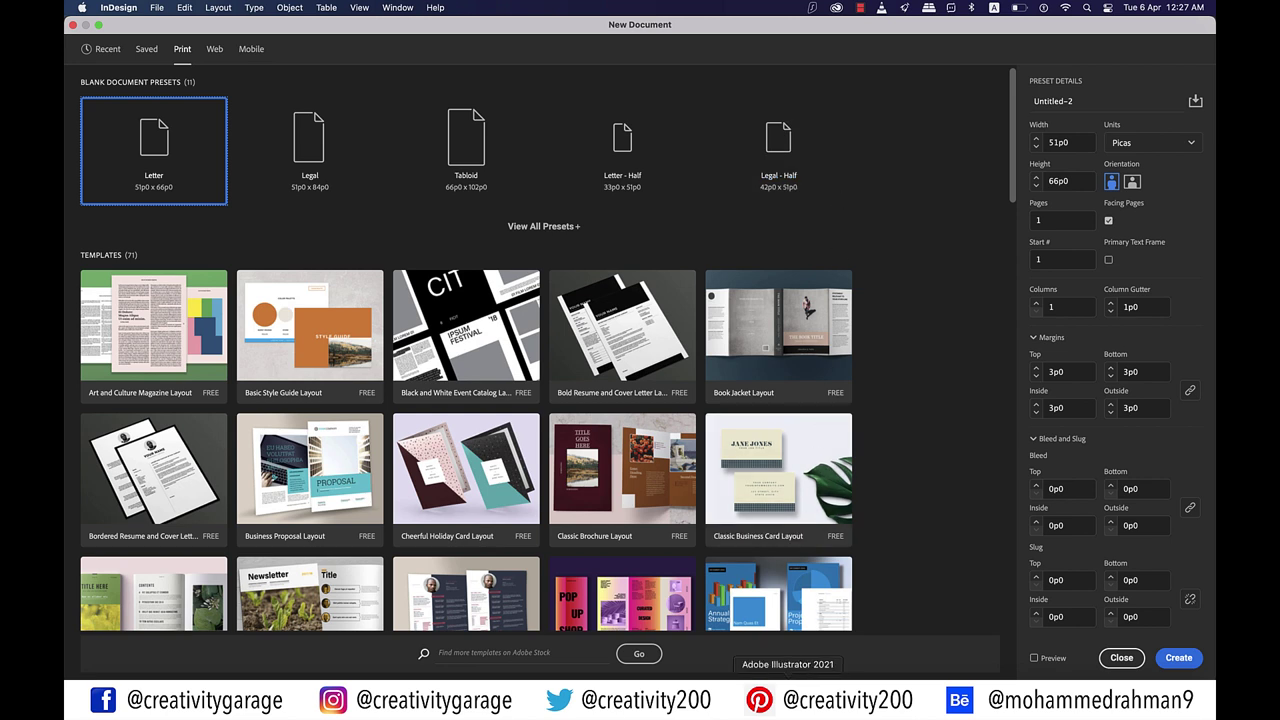
Step: Show the Illustrator inside-panel diagram (pages 4–6, narrower page 6), then return to InDesign
{"action": "left_click", "coordinate": [788, 700]}
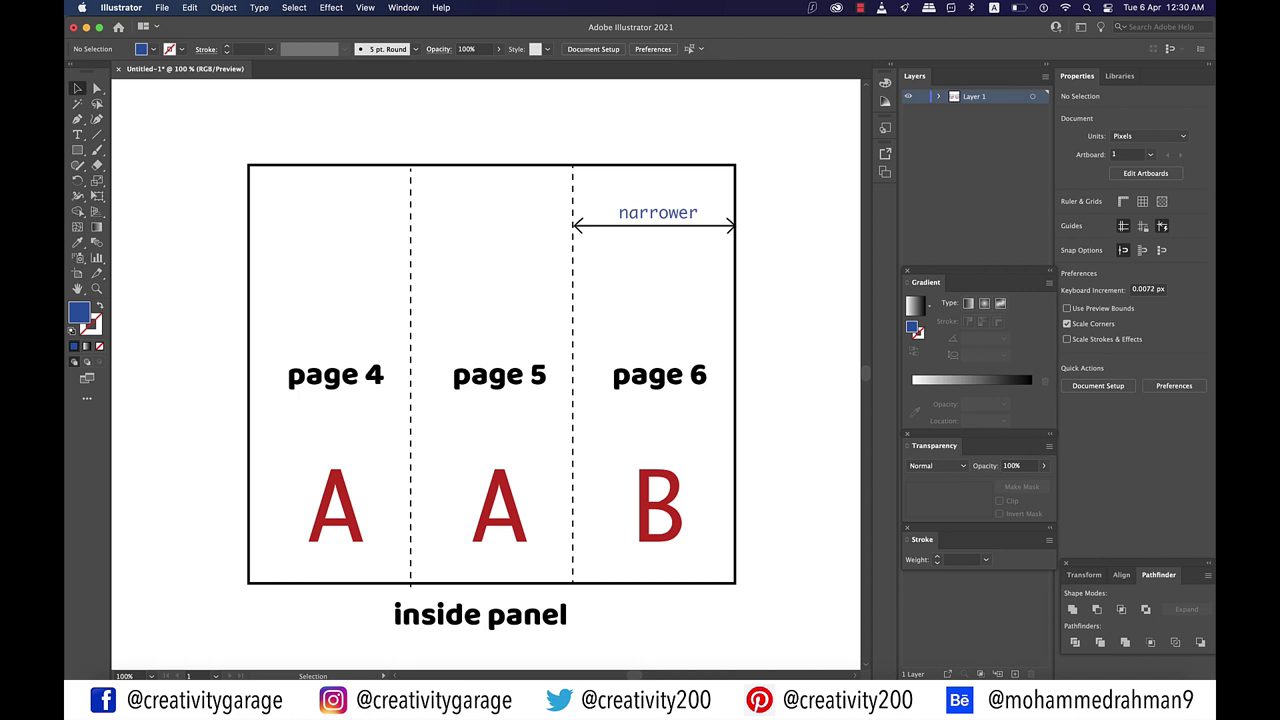
{"action": "left_click", "coordinate": [950, 700]}
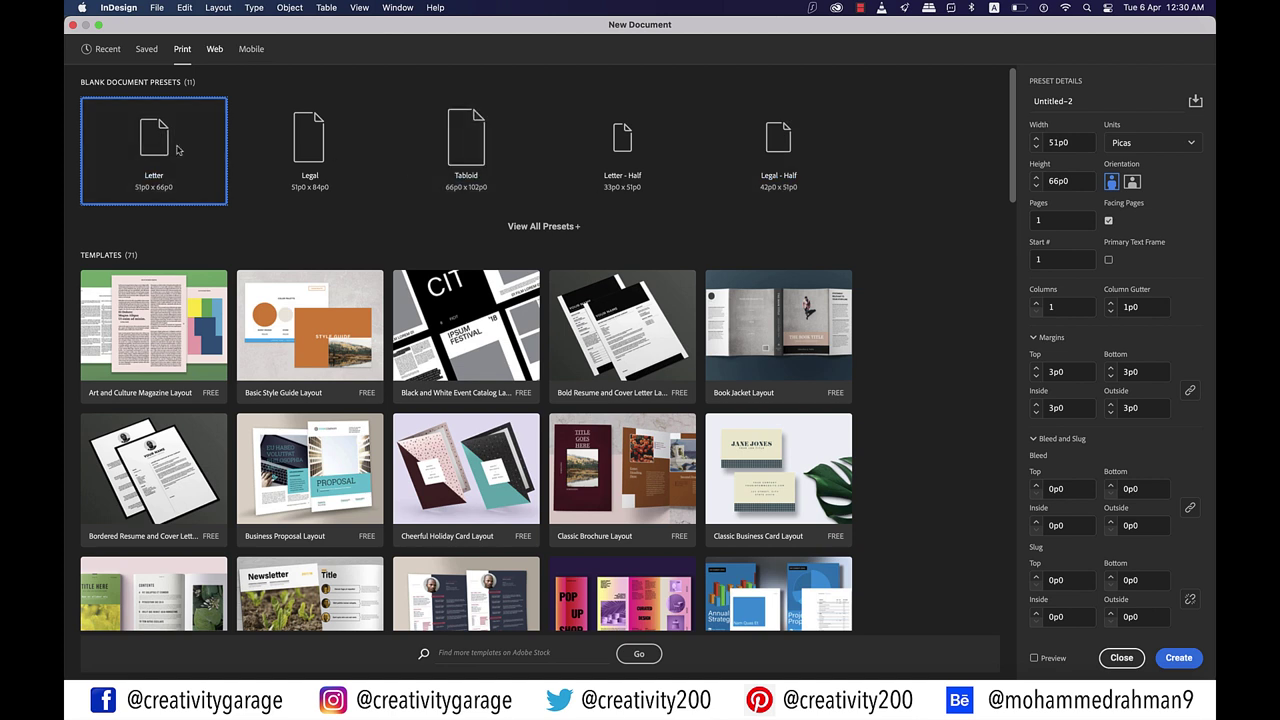
Step: Set the document to millimetres, landscape, with a width of 279.4/3 = 93.133 mm
{"action": "left_click", "coordinate": [1160, 142]}
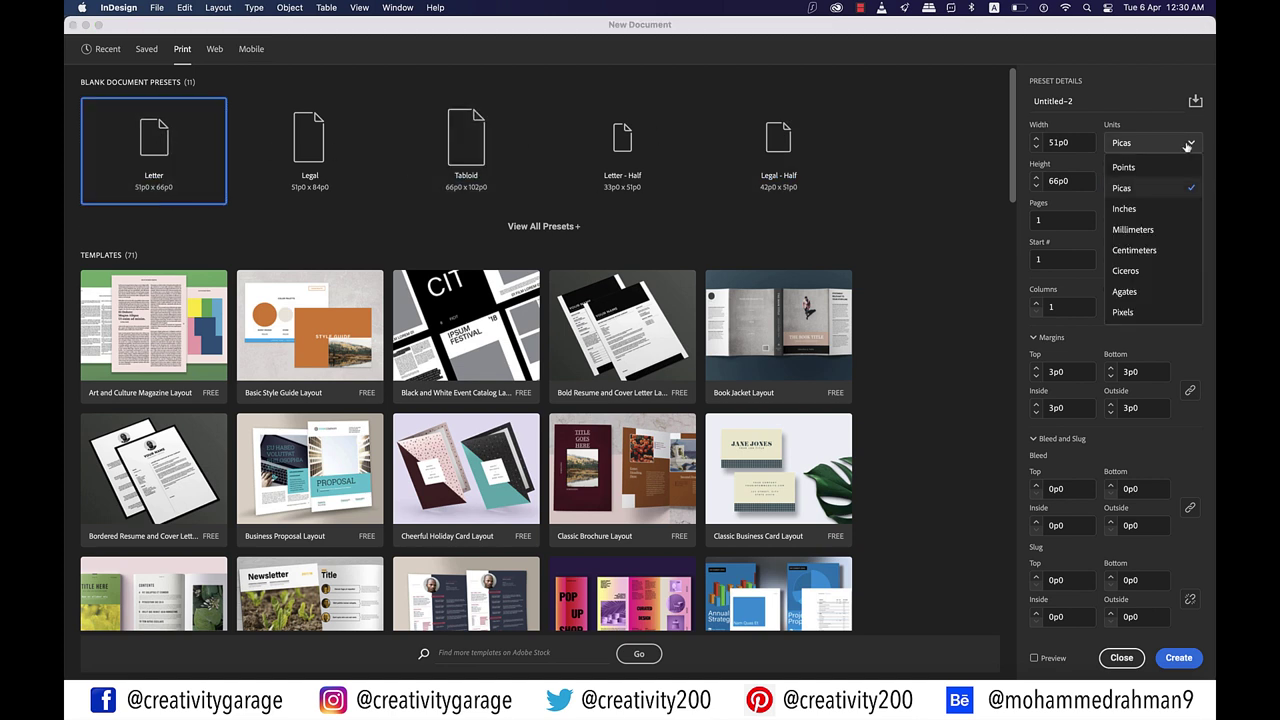
{"action": "left_click", "coordinate": [1145, 230]}
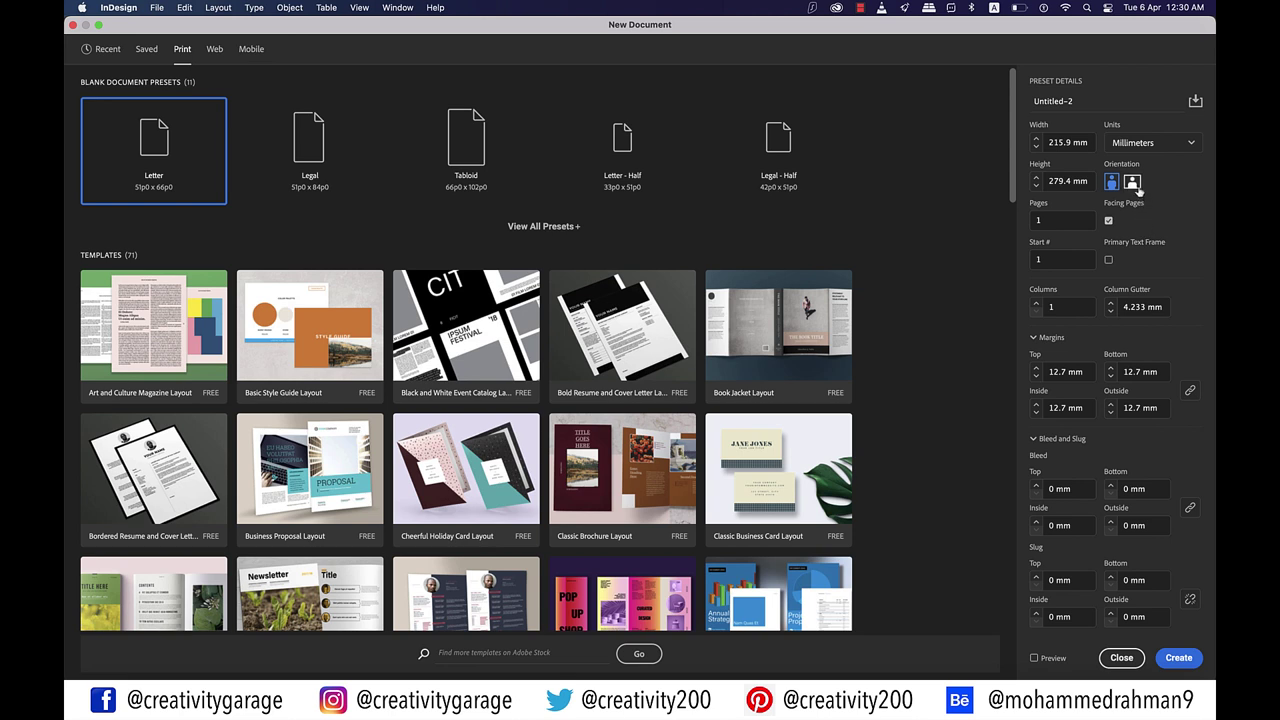
{"action": "left_click", "coordinate": [1134, 183]}
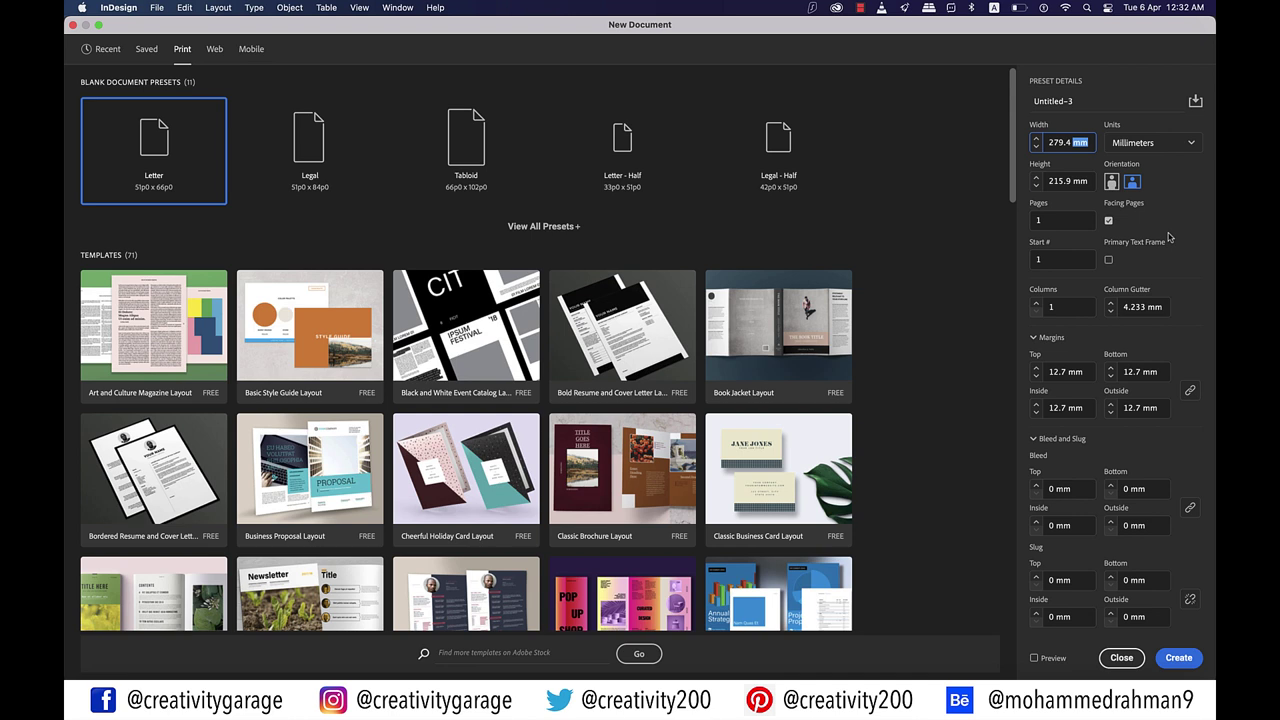
{"action": "type", "text": "/3"}
{"action": "left_click", "coordinate": [1071, 222]}
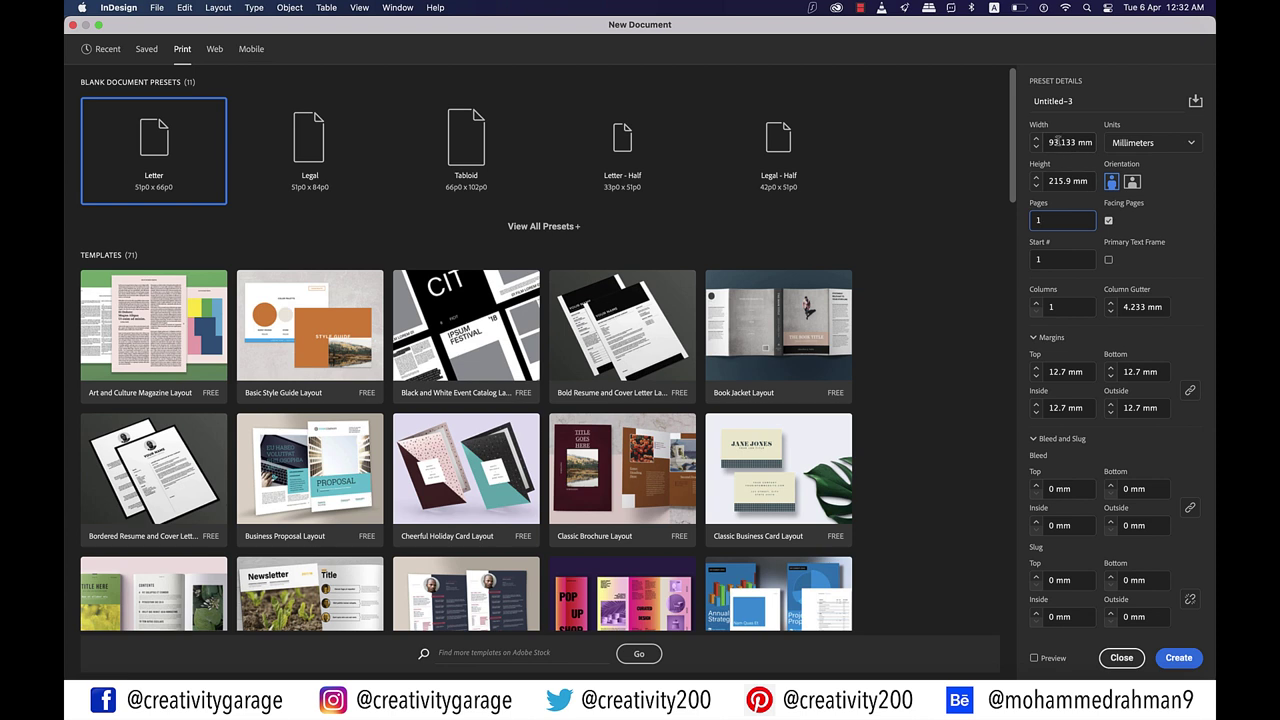
Step: Change the width to 94.133 mm and set 6 pages with facing pages off
{"action": "left_click", "coordinate": [1057, 141]}
{"action": "key", "text": "BackSpace"}
{"action": "type", "text": "4"}
{"action": "left_click", "coordinate": [1077, 183]}
{"action": "left_click", "coordinate": [1067, 221]}
{"action": "left_click_drag", "start_coordinate": [1066, 221], "coordinate": [1034, 222]}
{"action": "type", "text": "6"}
{"action": "left_click", "coordinate": [1108, 220]}
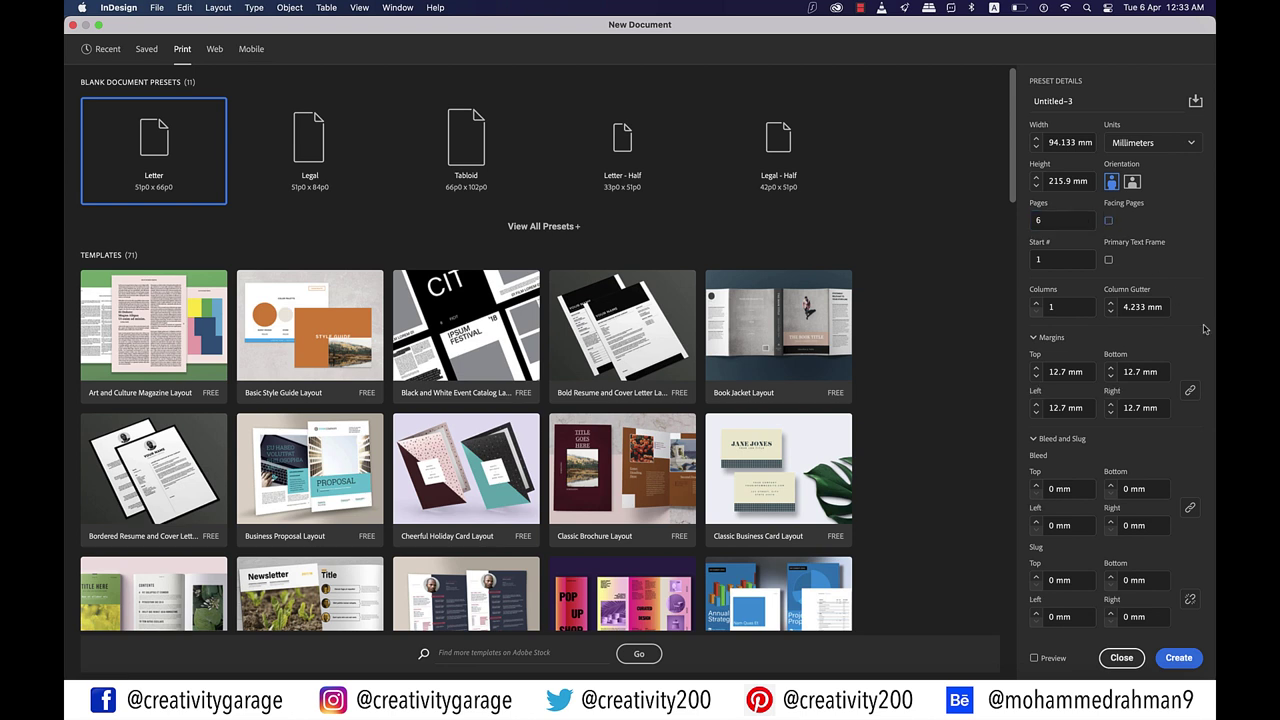
Step: Lower all margins to 10 mm and raise the bleed to 3 mm on every side
{"action": "left_click", "coordinate": [1036, 377]}
{"action": "left_click", "coordinate": [1036, 377]}
{"action": "left_click", "coordinate": [1036, 485]}
{"action": "left_click", "coordinate": [1036, 485]}
{"action": "left_click", "coordinate": [1036, 485]}
Step: Create the document, float the Pages panel, and apply A-Master to page 4
{"action": "key", "text": "Return"}
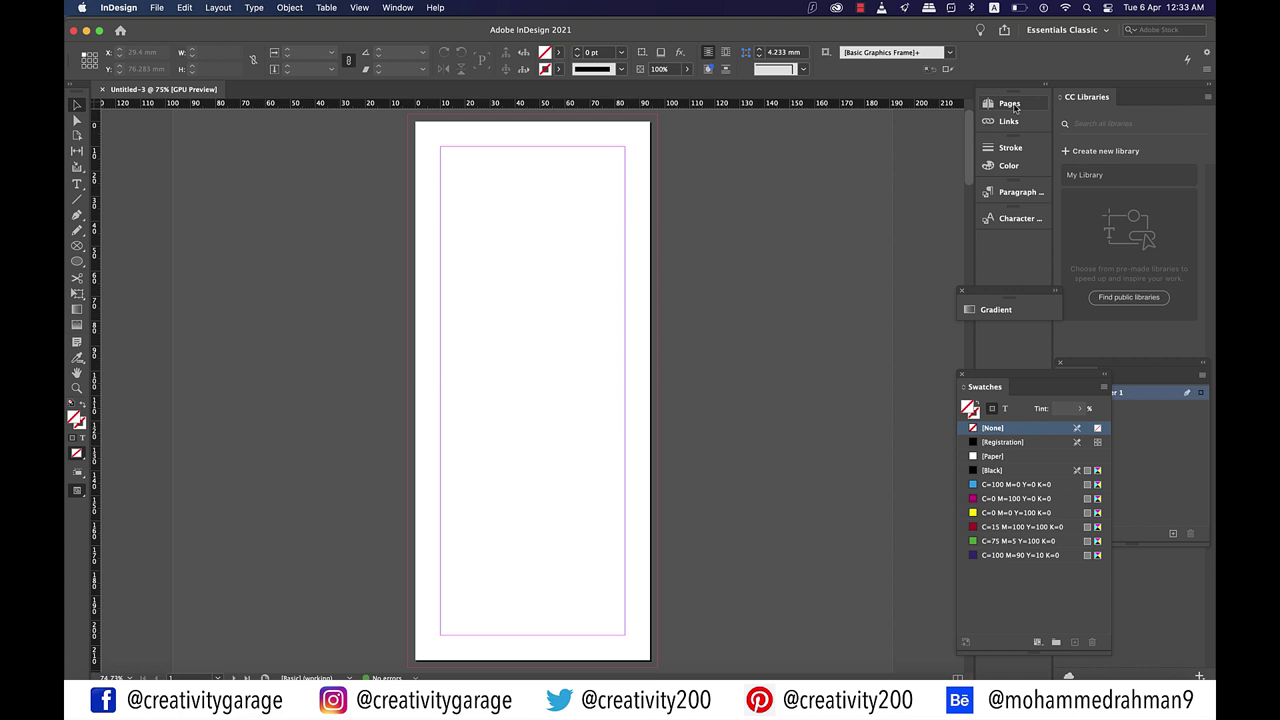
{"action": "left_click_drag", "start_coordinate": [1012, 104], "coordinate": [869, 127]}
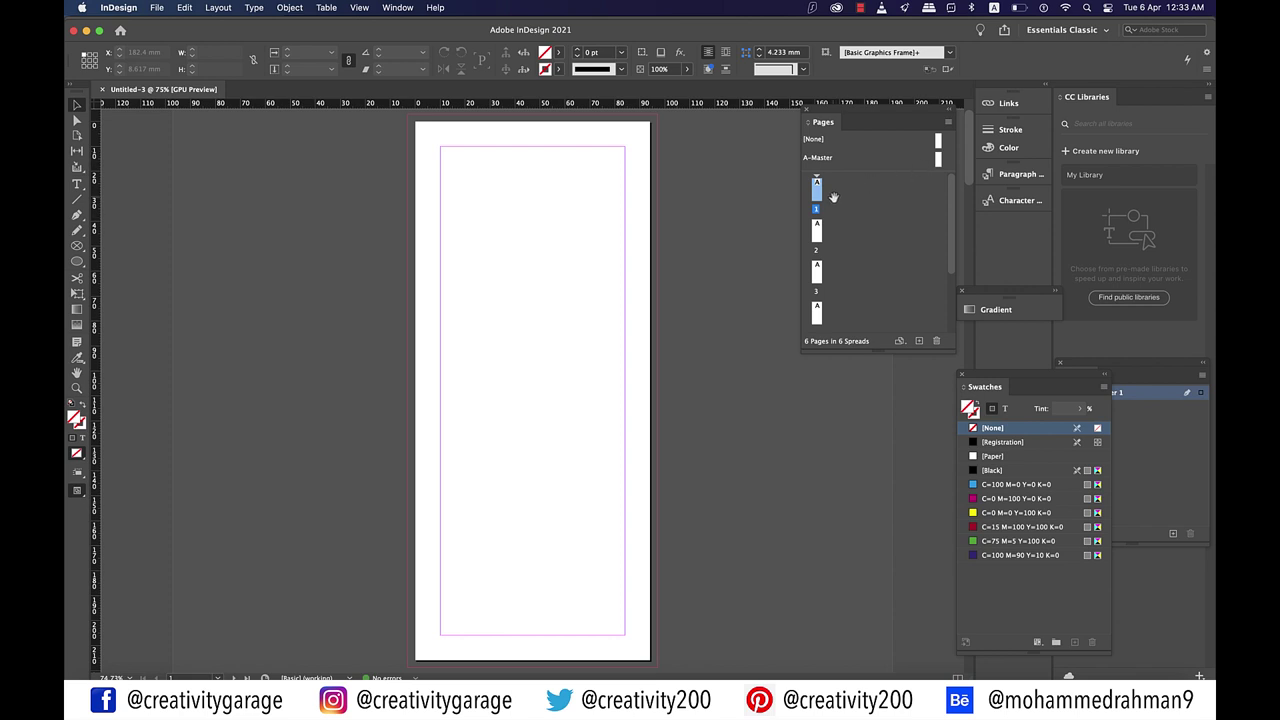
{"action": "scroll", "coordinate": [833, 197], "scroll_direction": "down", "scroll_amount": 1}
{"action": "scroll", "coordinate": [833, 197], "scroll_direction": "down", "scroll_amount": 2}
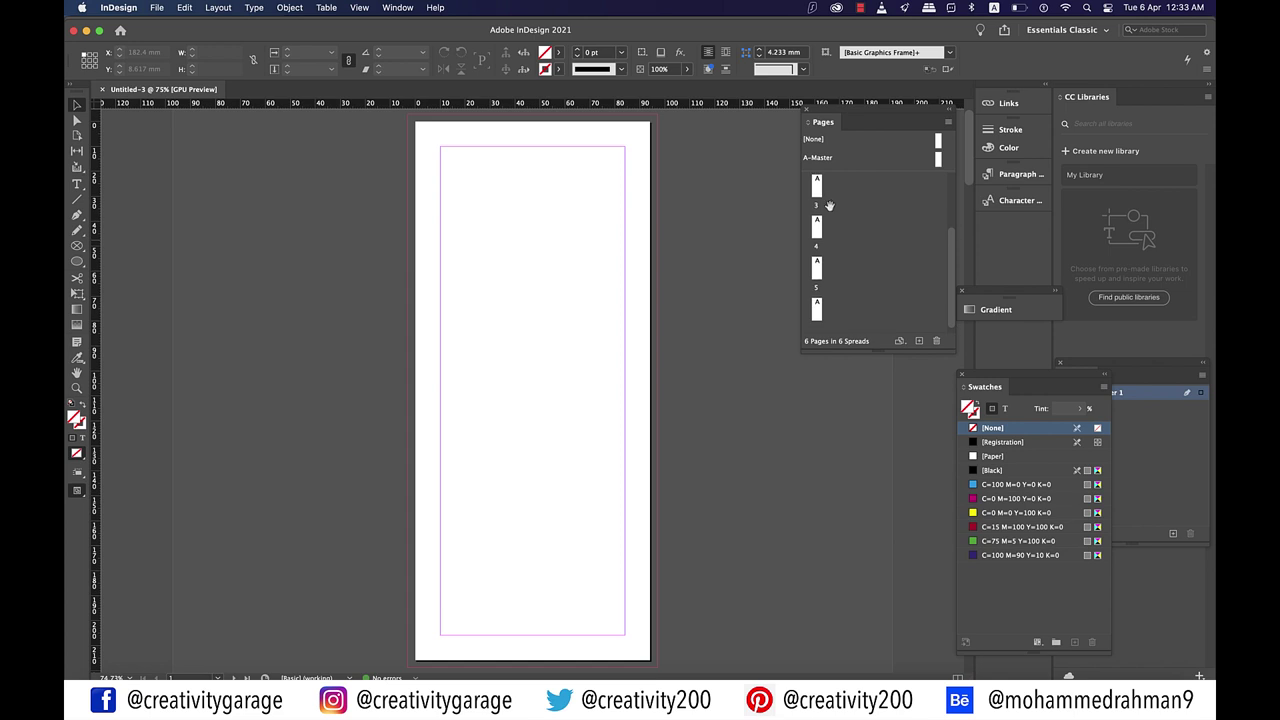
{"action": "left_click_drag", "start_coordinate": [818, 222], "coordinate": [820, 226]}
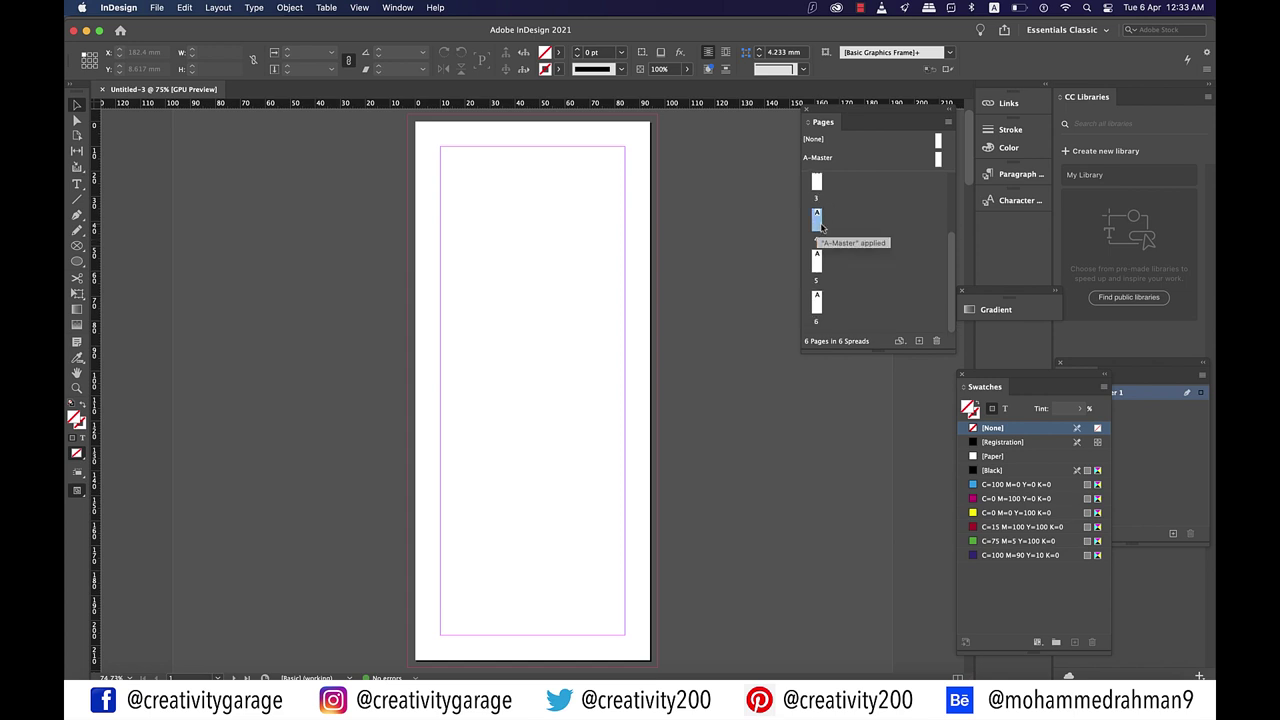
{"action": "double_click", "coordinate": [817, 227]}
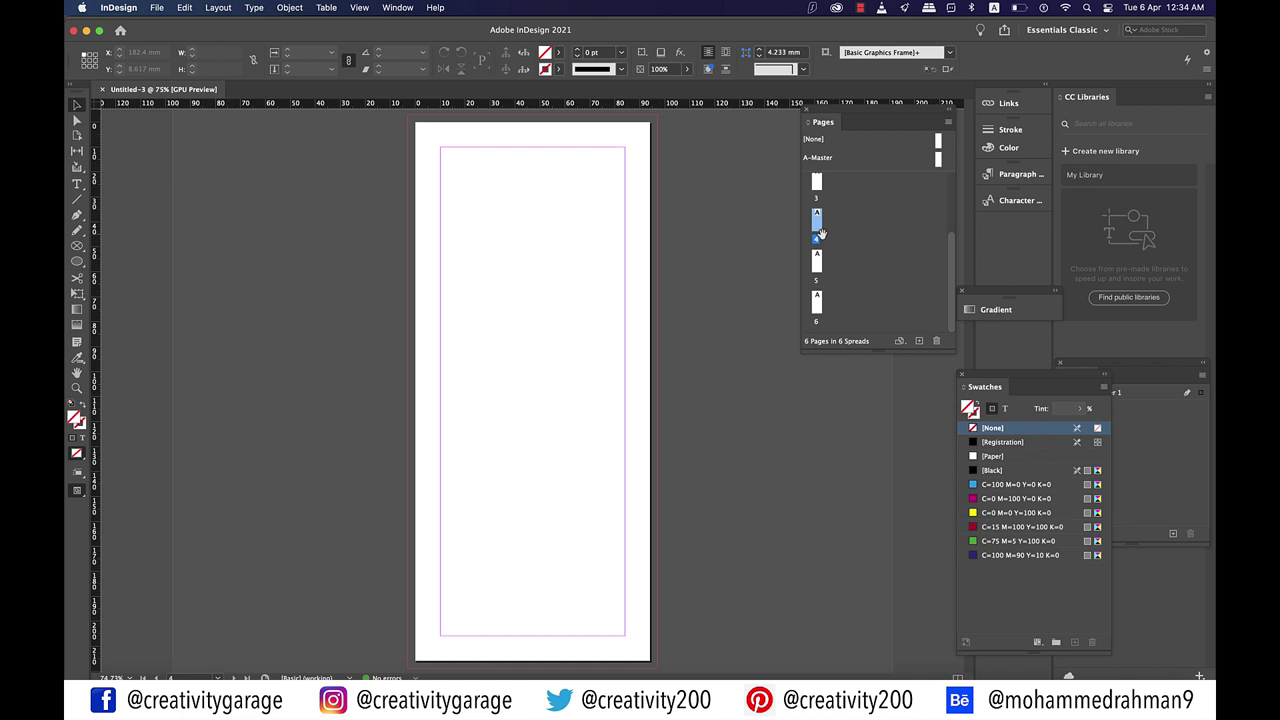
Step: Add a B master based on A-Master, 91.133 mm wide, and enlarge the Pages panel
{"action": "scroll", "coordinate": [820, 233], "scroll_direction": "up", "scroll_amount": 3}
{"action": "right_click", "coordinate": [939, 162]}
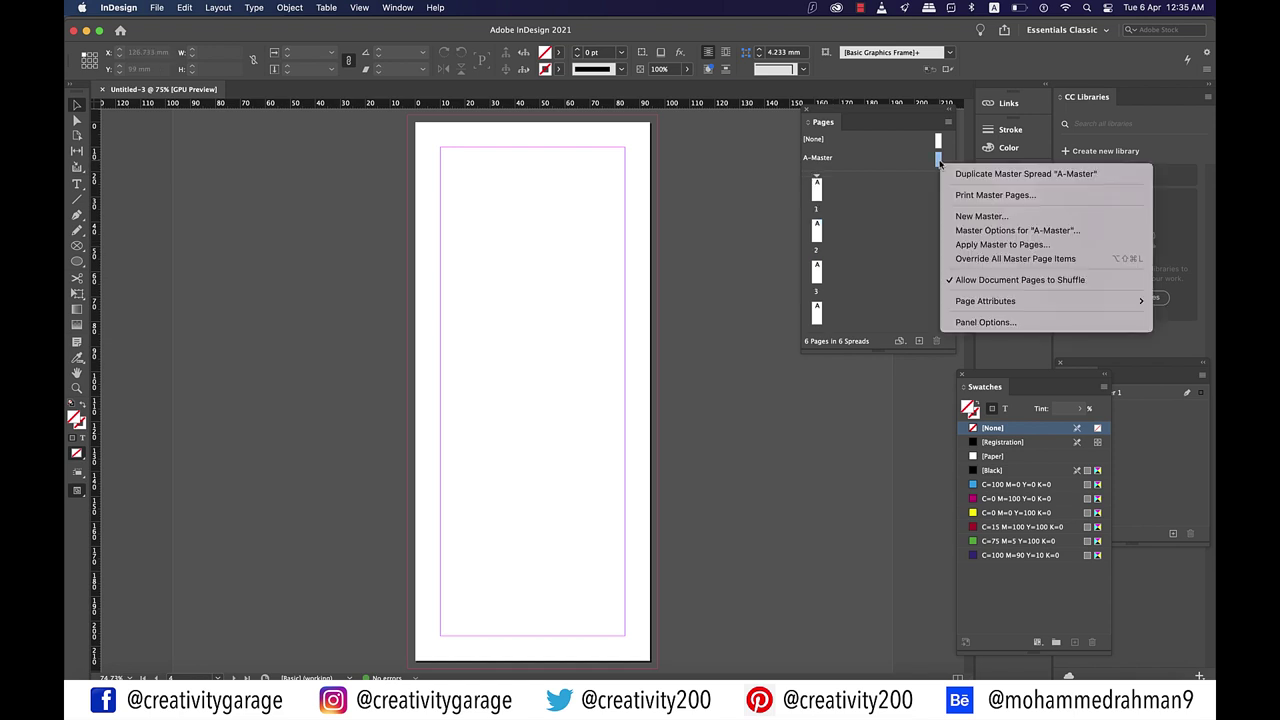
{"action": "left_click", "coordinate": [995, 216]}
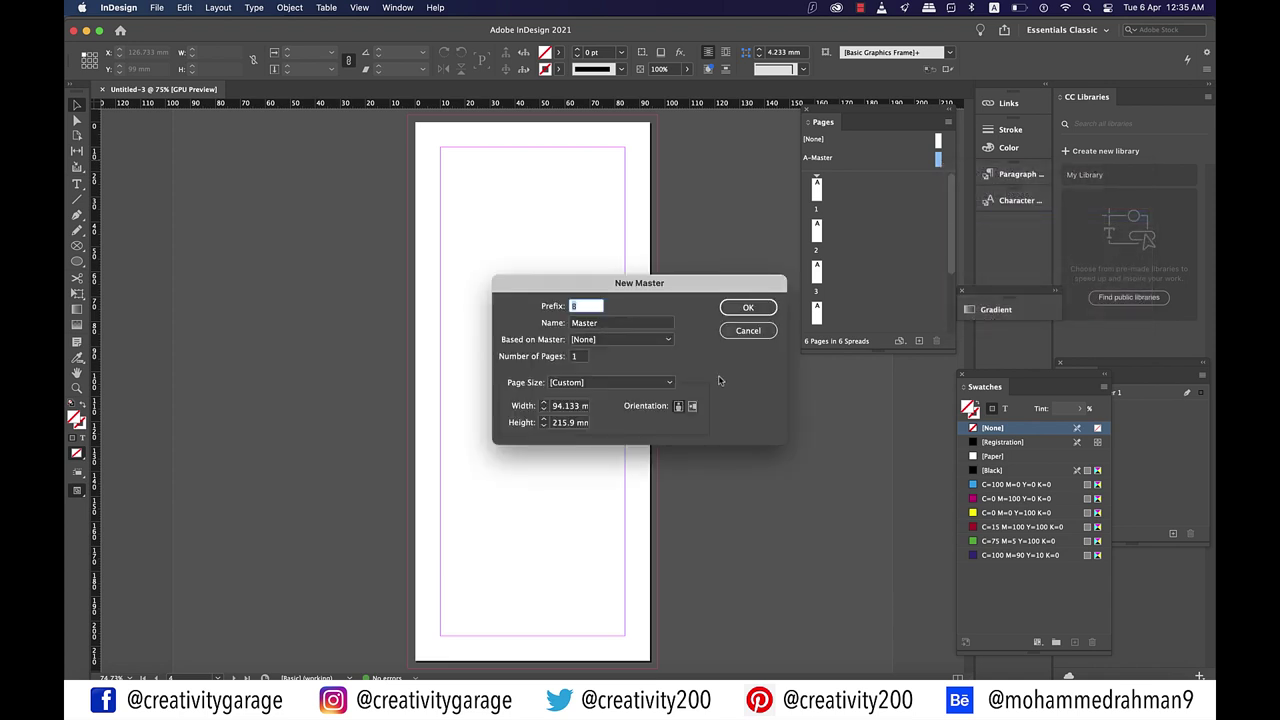
{"action": "left_click", "coordinate": [639, 340]}
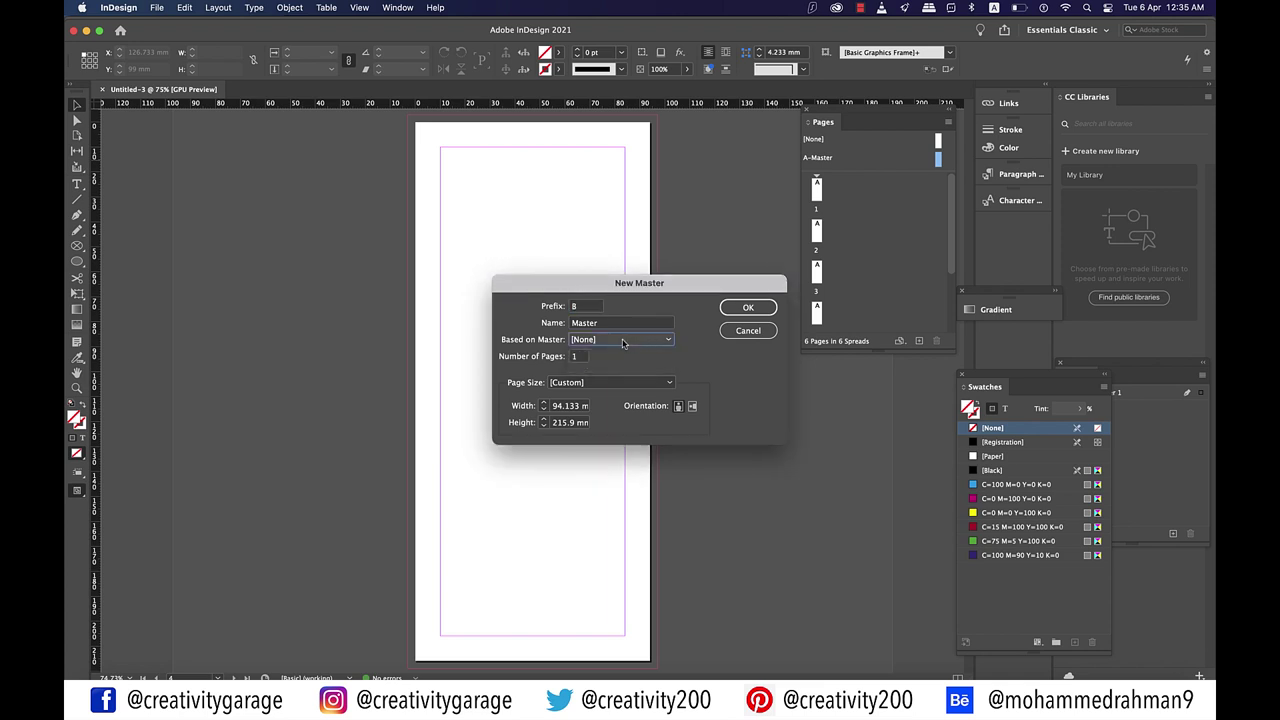
{"action": "left_click", "coordinate": [600, 367]}
{"action": "left_click", "coordinate": [678, 408]}
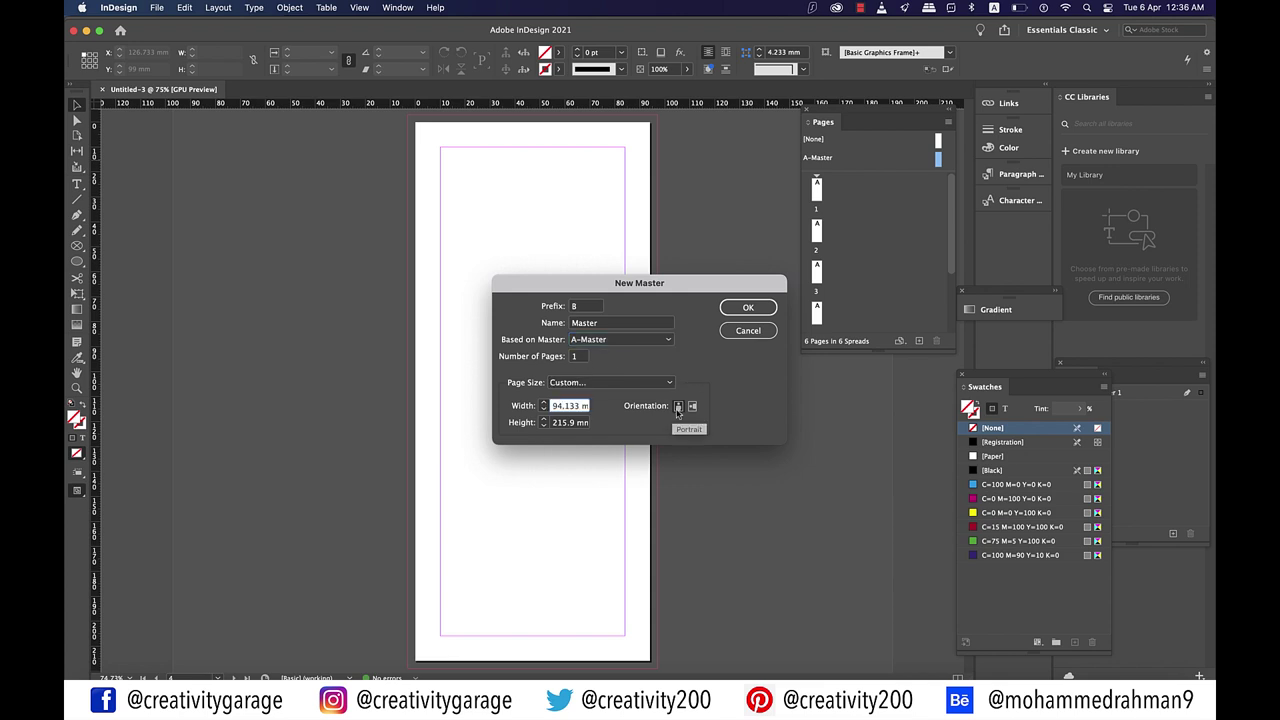
{"action": "key", "text": "BackSpace"}
{"action": "type", "text": "1"}
{"action": "left_click", "coordinate": [748, 309]}
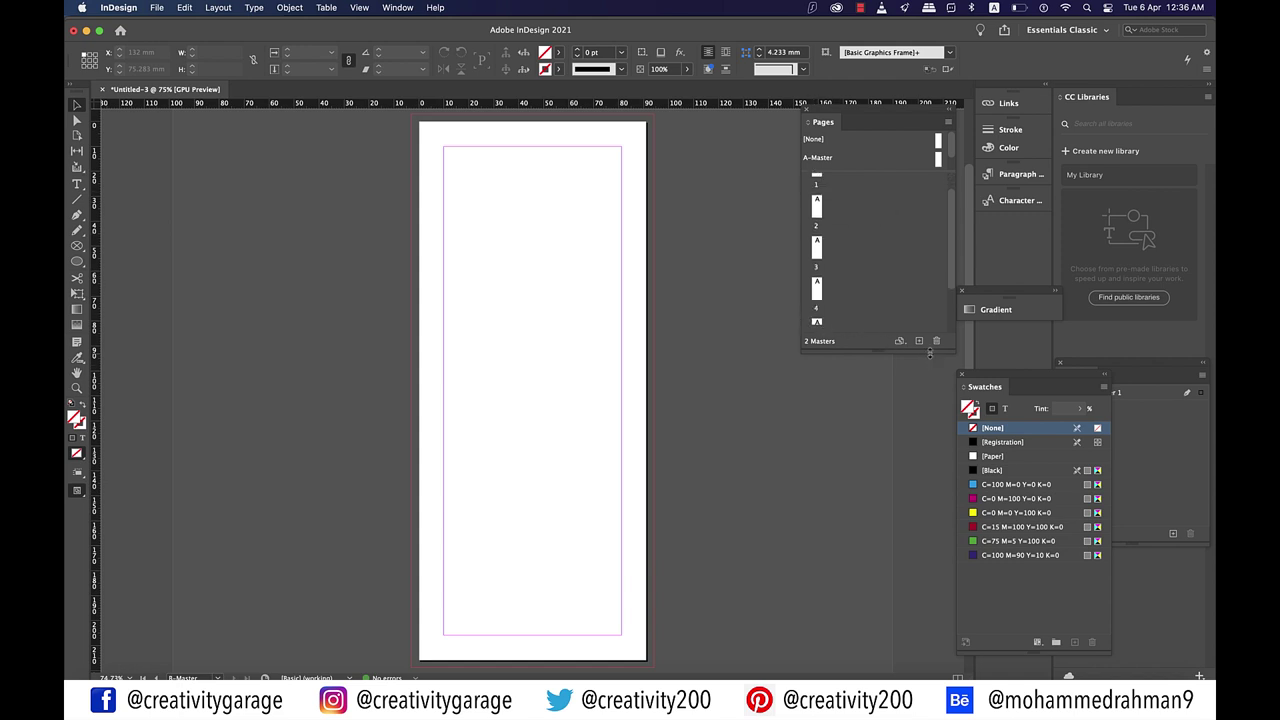
{"action": "left_click_drag", "start_coordinate": [930, 353], "coordinate": [930, 502]}
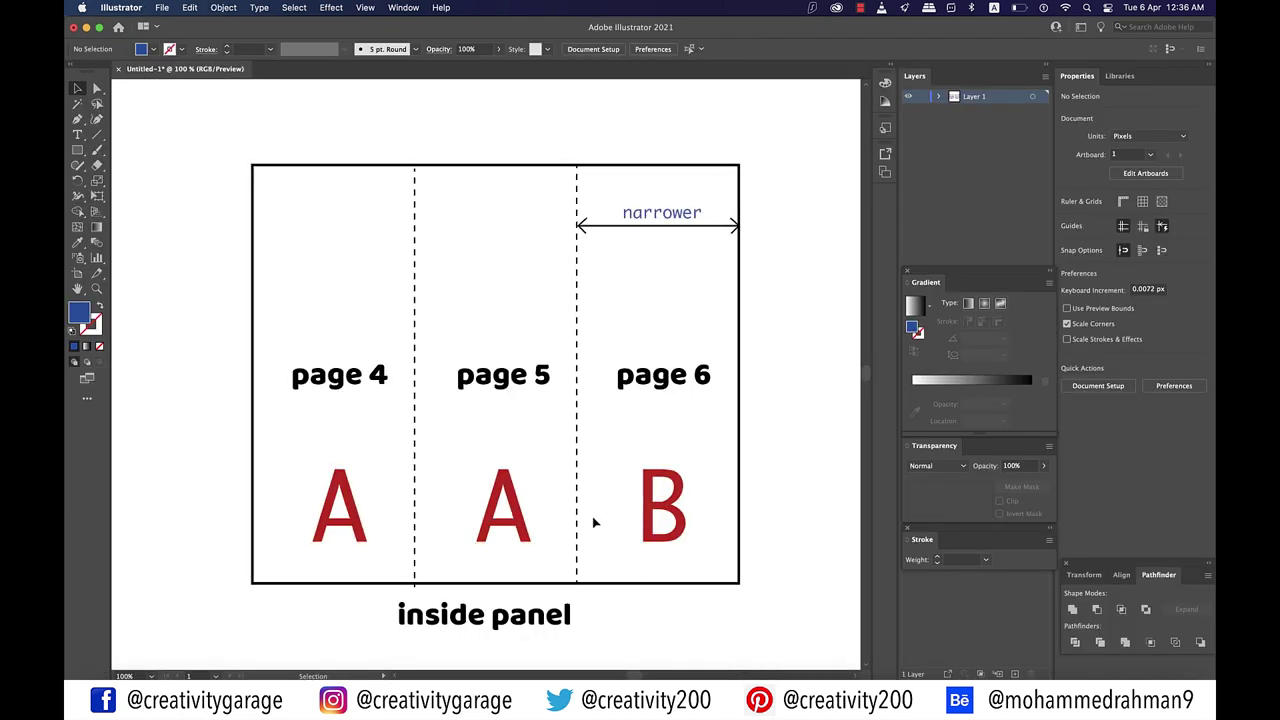
{"action": "scroll", "coordinate": [593, 522], "scroll_direction": "left", "scroll_amount": 10}
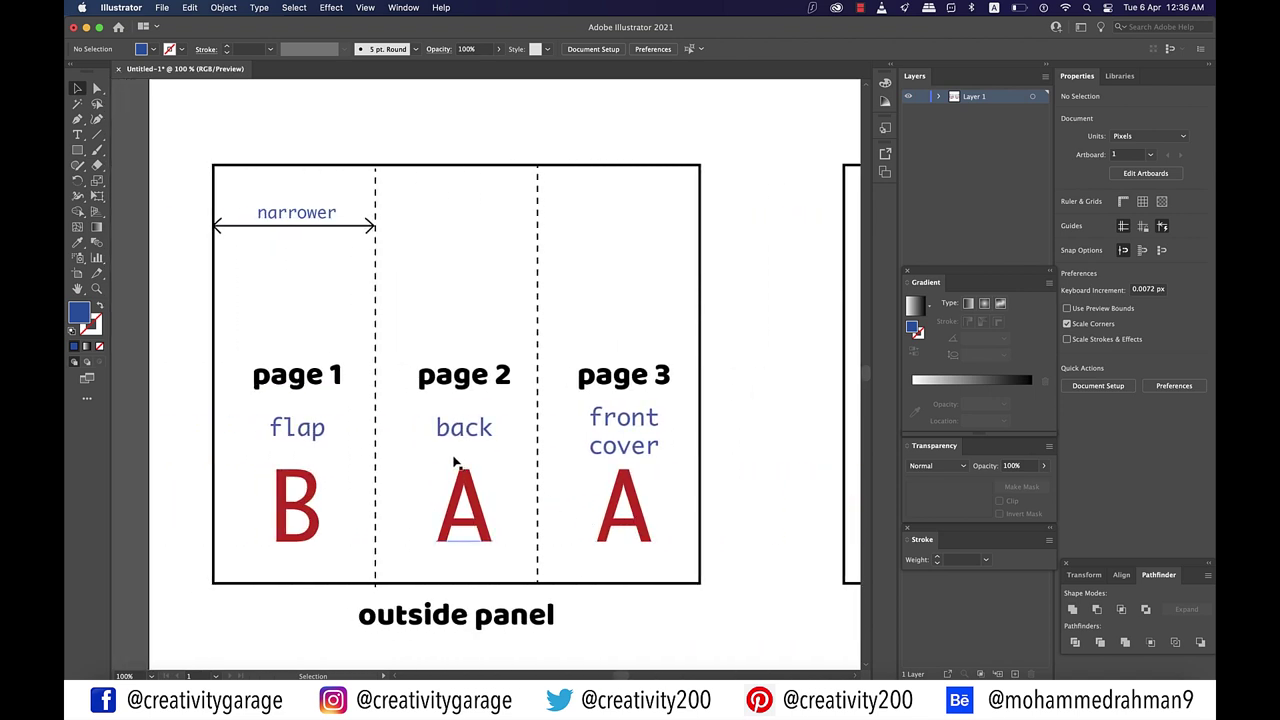
{"action": "scroll", "coordinate": [455, 462], "scroll_direction": "right", "scroll_amount": 4}
{"action": "scroll", "coordinate": [455, 462], "scroll_direction": "right", "scroll_amount": 8}
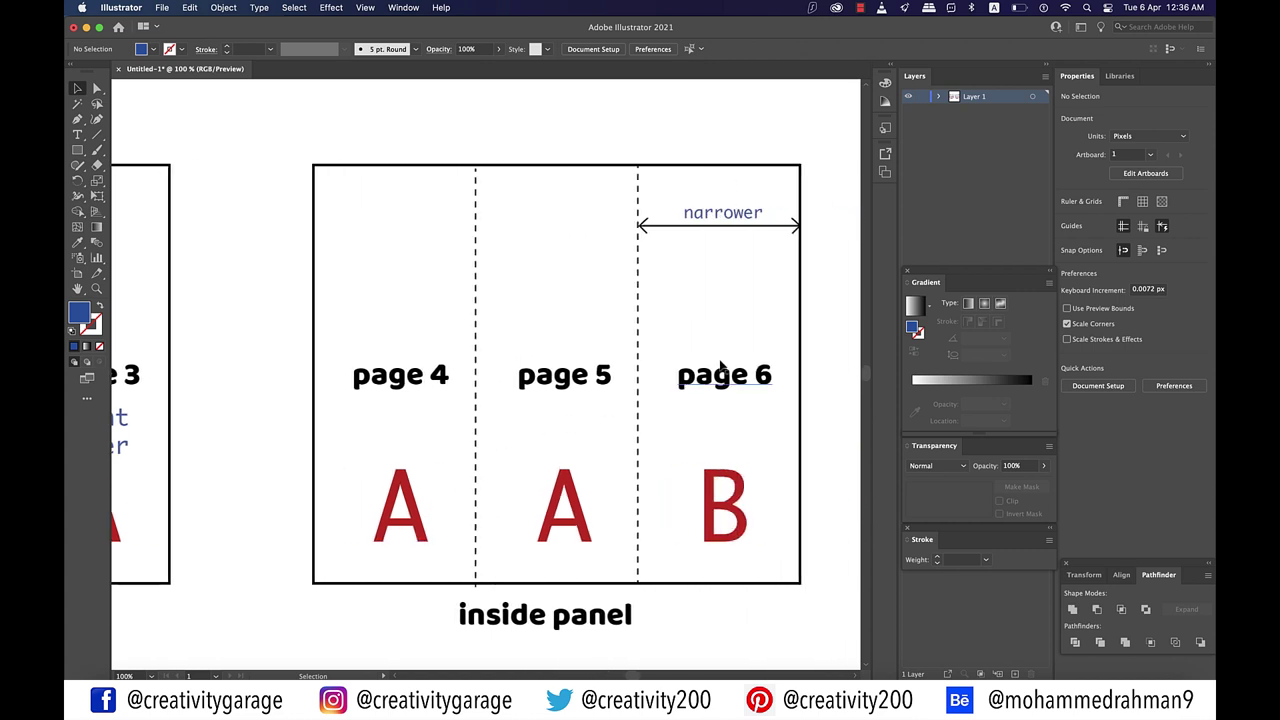
Step: Apply B-Master to pages 1 and 6, resizing both pages to the master size
{"action": "right_click", "coordinate": [817, 196]}
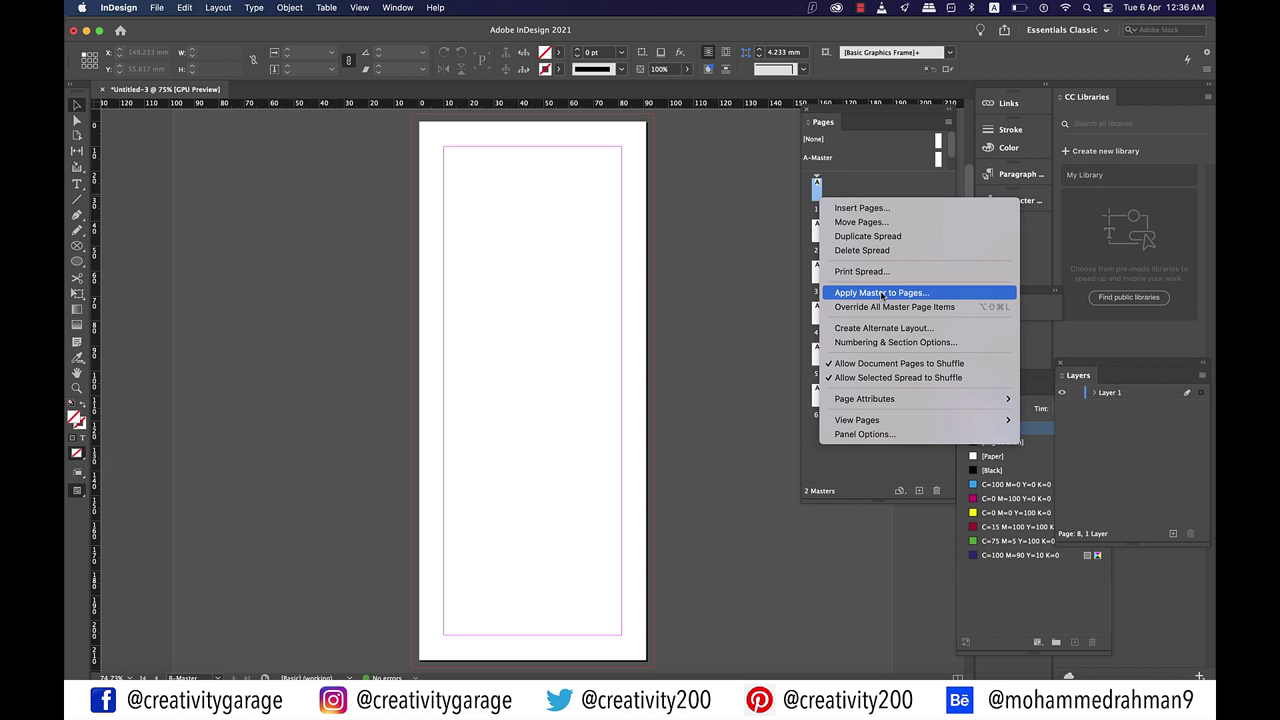
{"action": "left_click", "coordinate": [882, 293]}
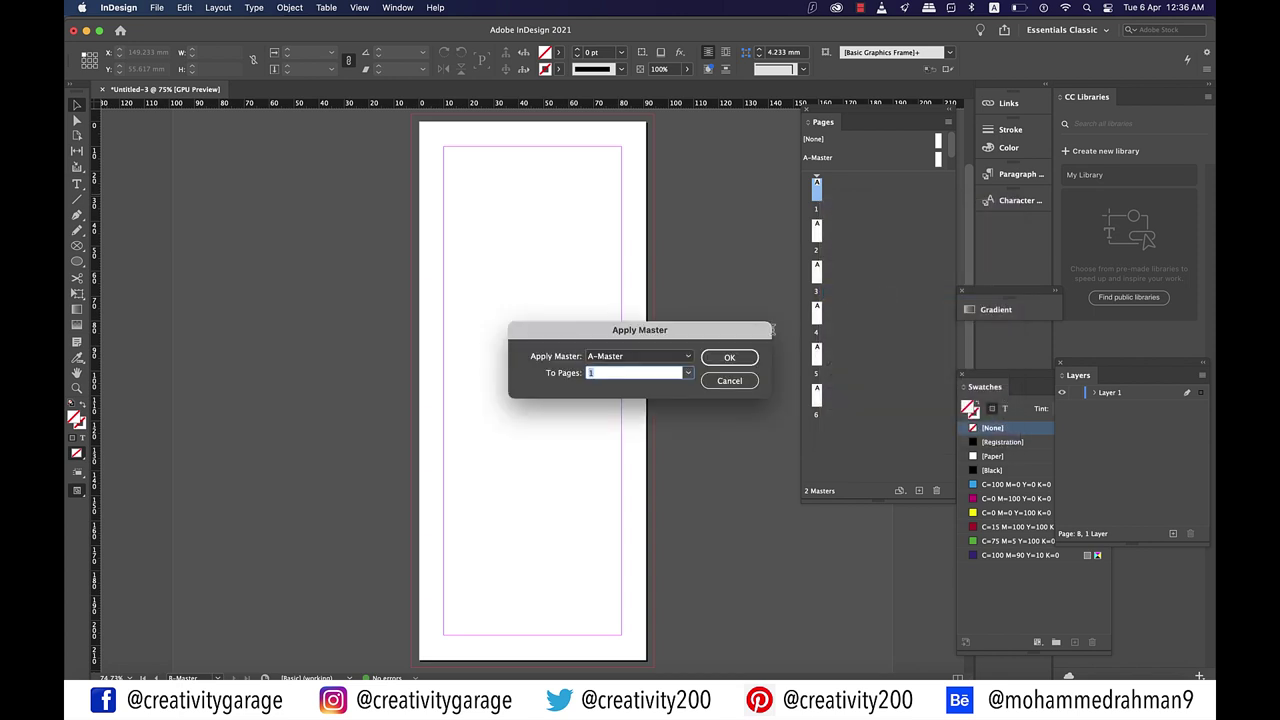
{"action": "left_click", "coordinate": [689, 358]}
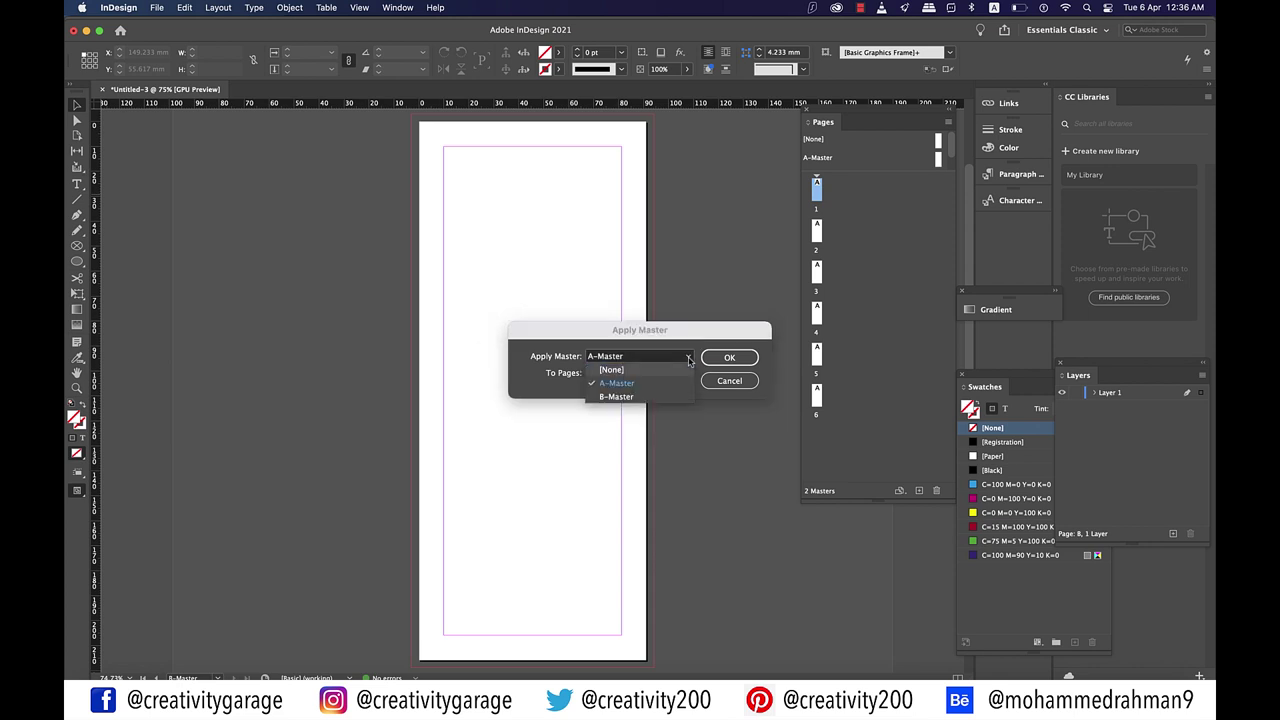
{"action": "left_click", "coordinate": [625, 398]}
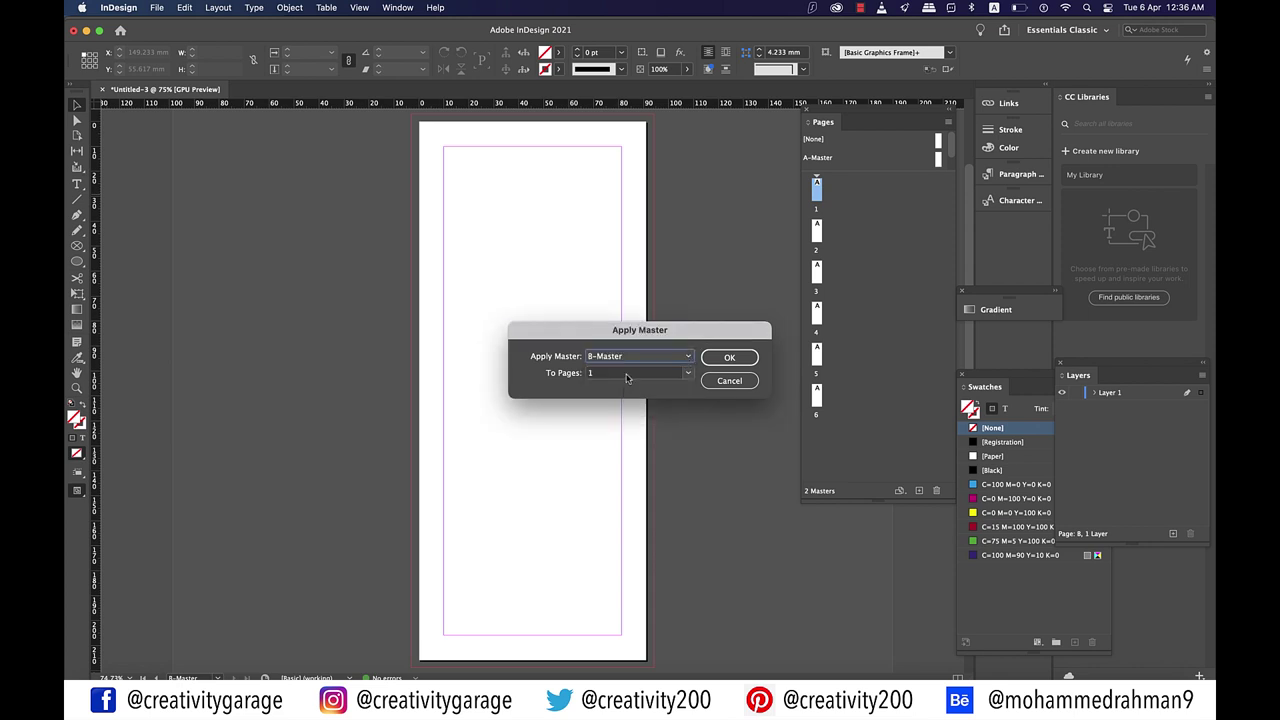
{"action": "left_click", "coordinate": [626, 373]}
{"action": "type", "text": "1"}
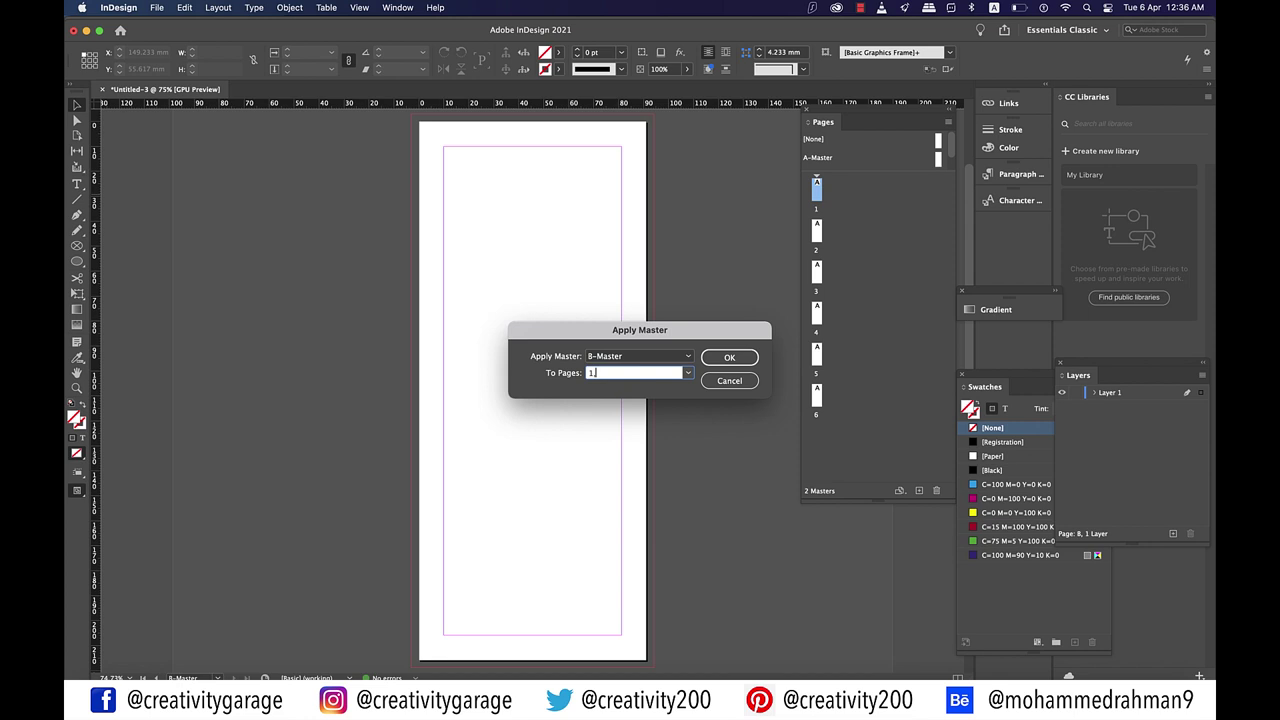
{"action": "type", "text": ", 6"}
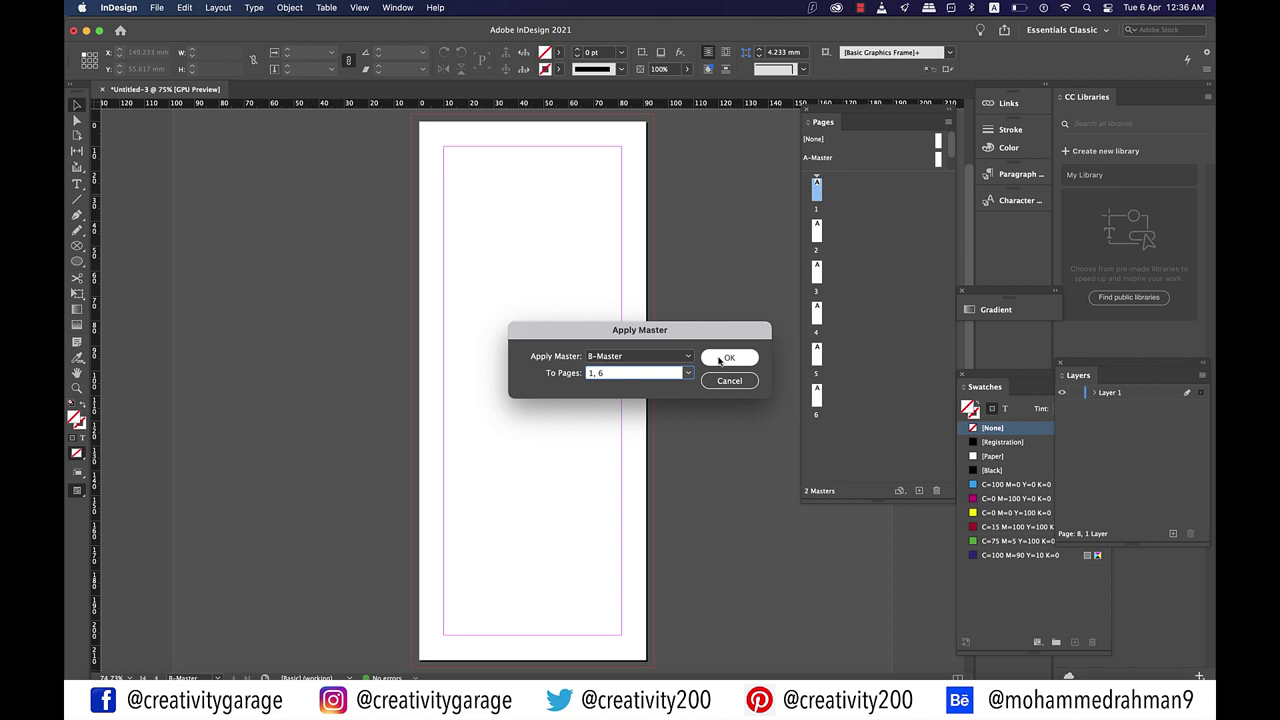
{"action": "left_click", "coordinate": [726, 358]}
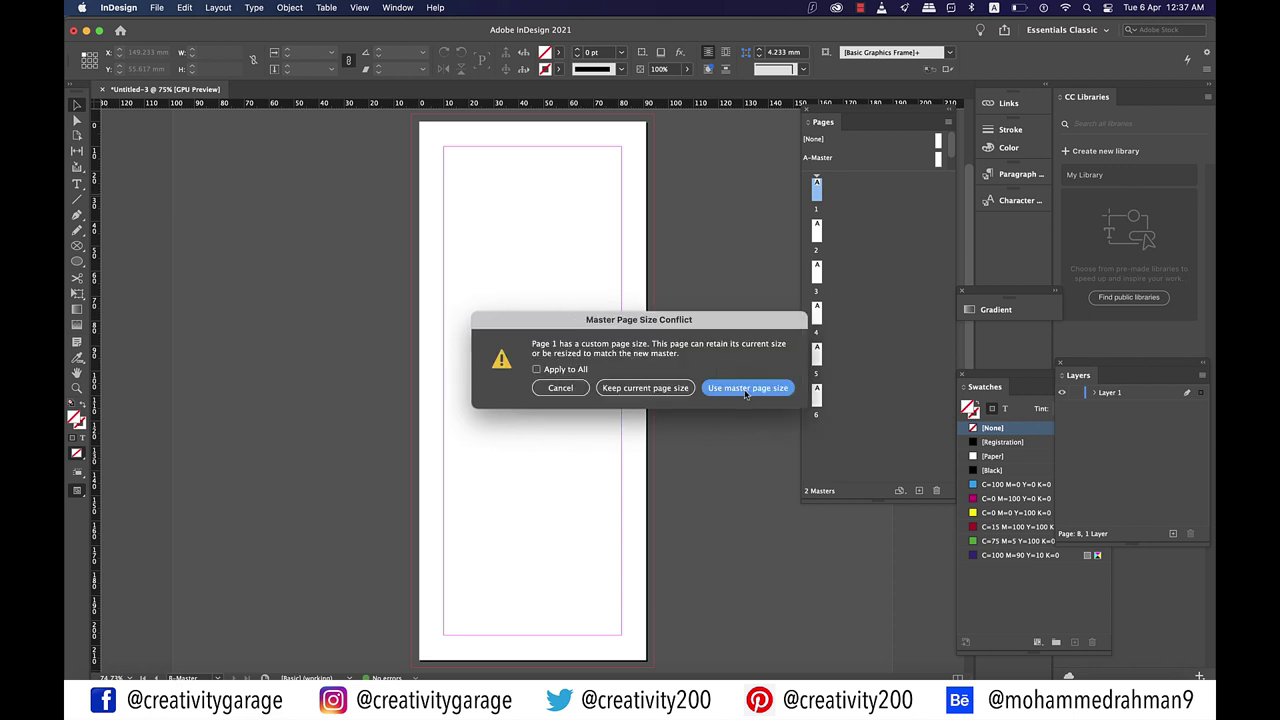
{"action": "left_click", "coordinate": [745, 388]}
{"action": "left_click", "coordinate": [745, 390]}
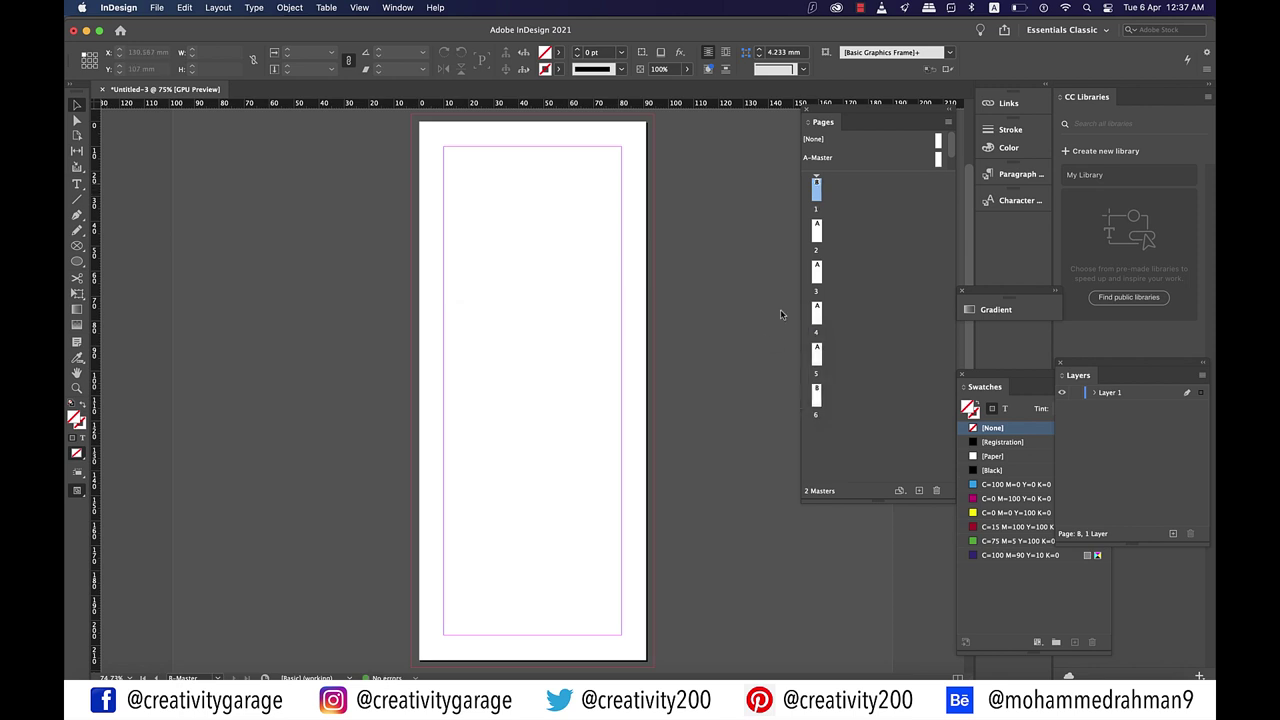
Step: Turn off Allow Document Pages to Shuffle in the Pages panel menu
{"action": "left_click", "coordinate": [831, 204]}
{"action": "left_click", "coordinate": [948, 122]}
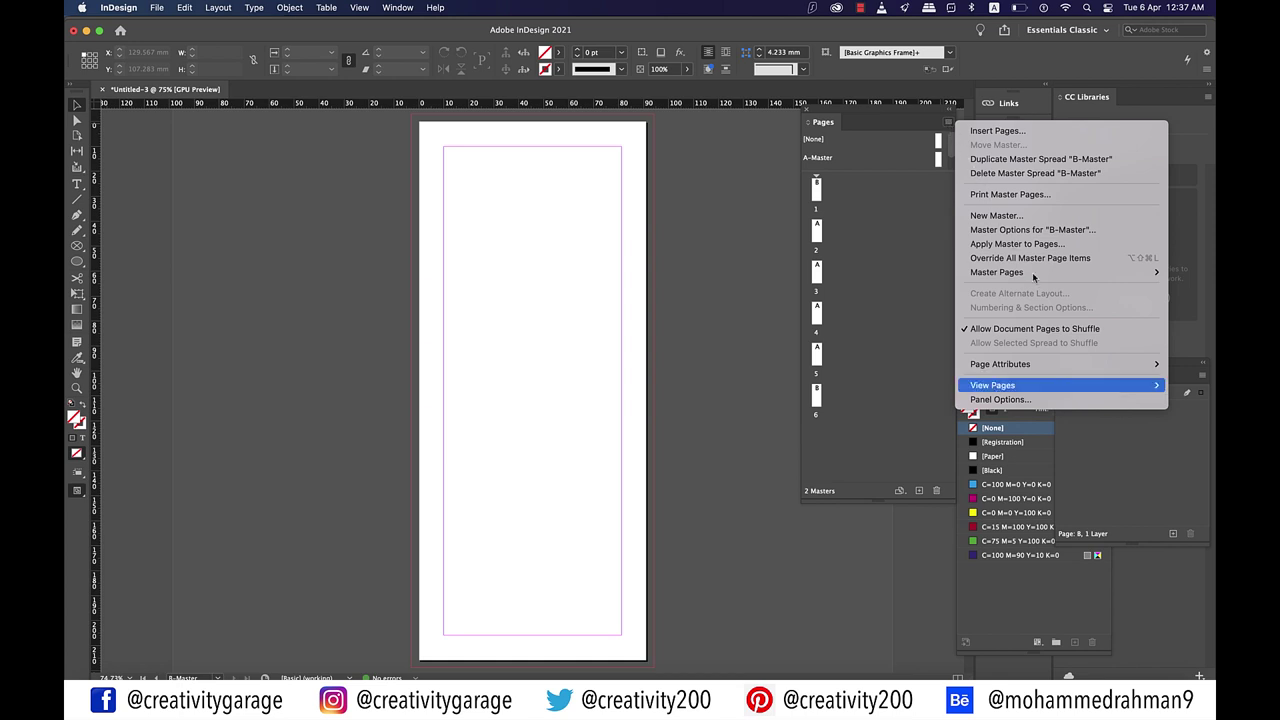
{"action": "left_click", "coordinate": [1064, 330]}
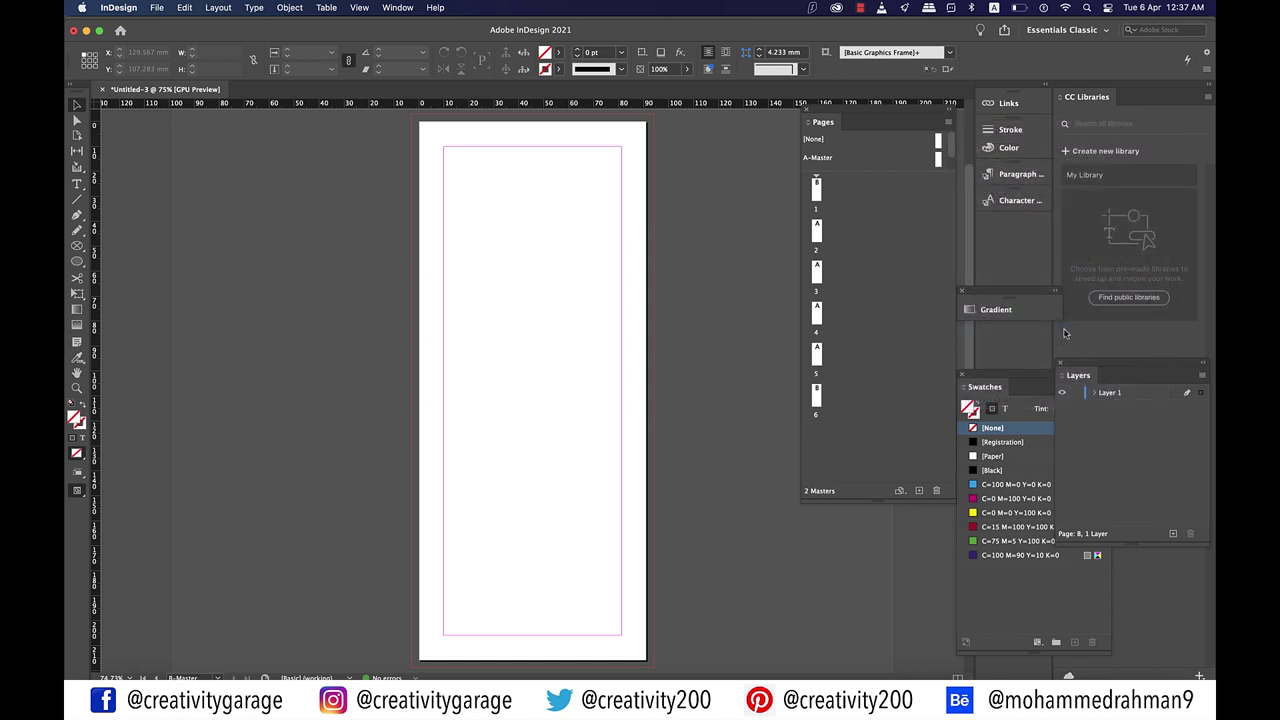
Step: Drag the pages into two three-panel spreads, pages 1–3 and pages 4–6
{"action": "left_click", "coordinate": [821, 232]}
{"action": "left_click_drag", "start_coordinate": [818, 230], "coordinate": [824, 185]}
{"action": "left_click", "coordinate": [818, 232]}
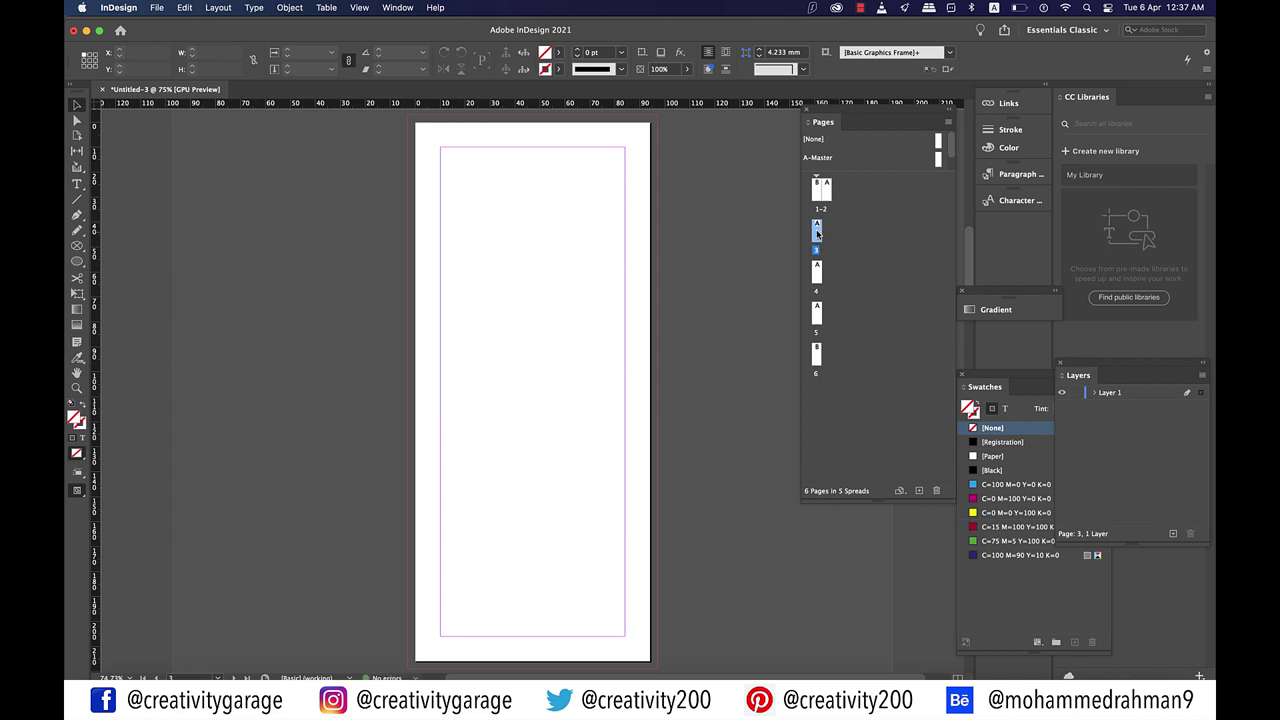
{"action": "left_click_drag", "start_coordinate": [818, 233], "coordinate": [836, 193]}
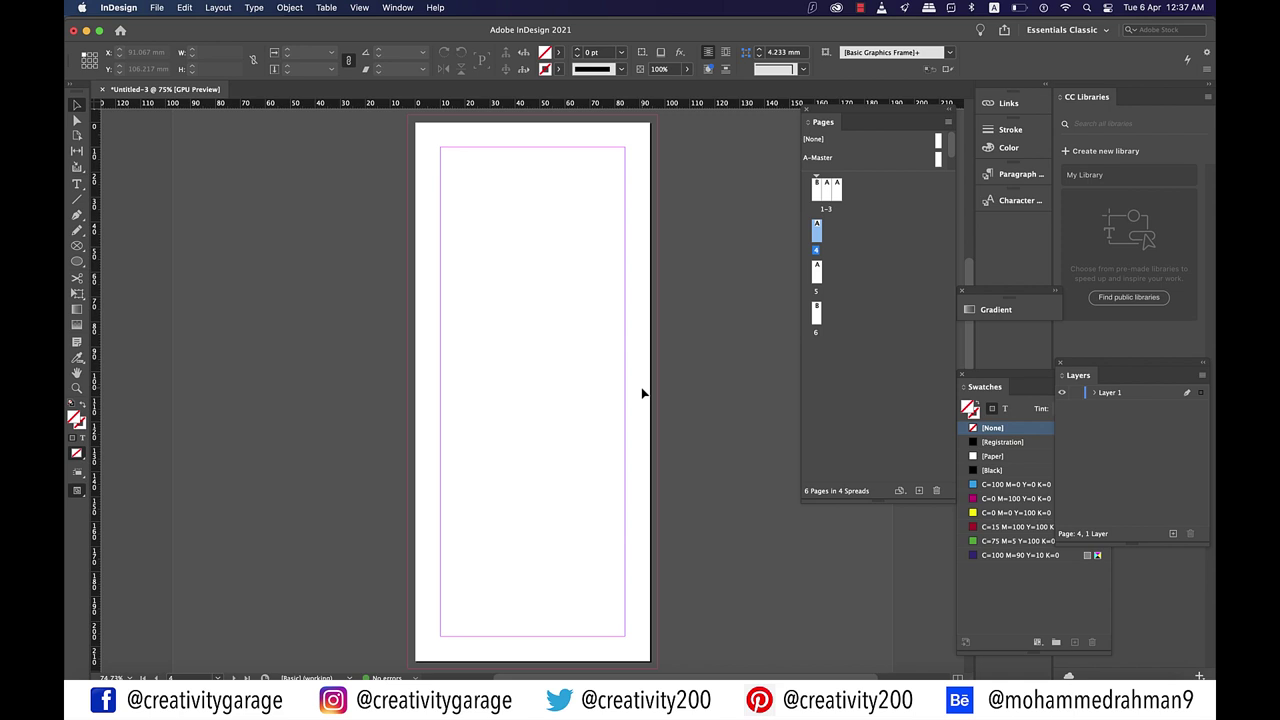
{"action": "key", "text": "super+Tab"}
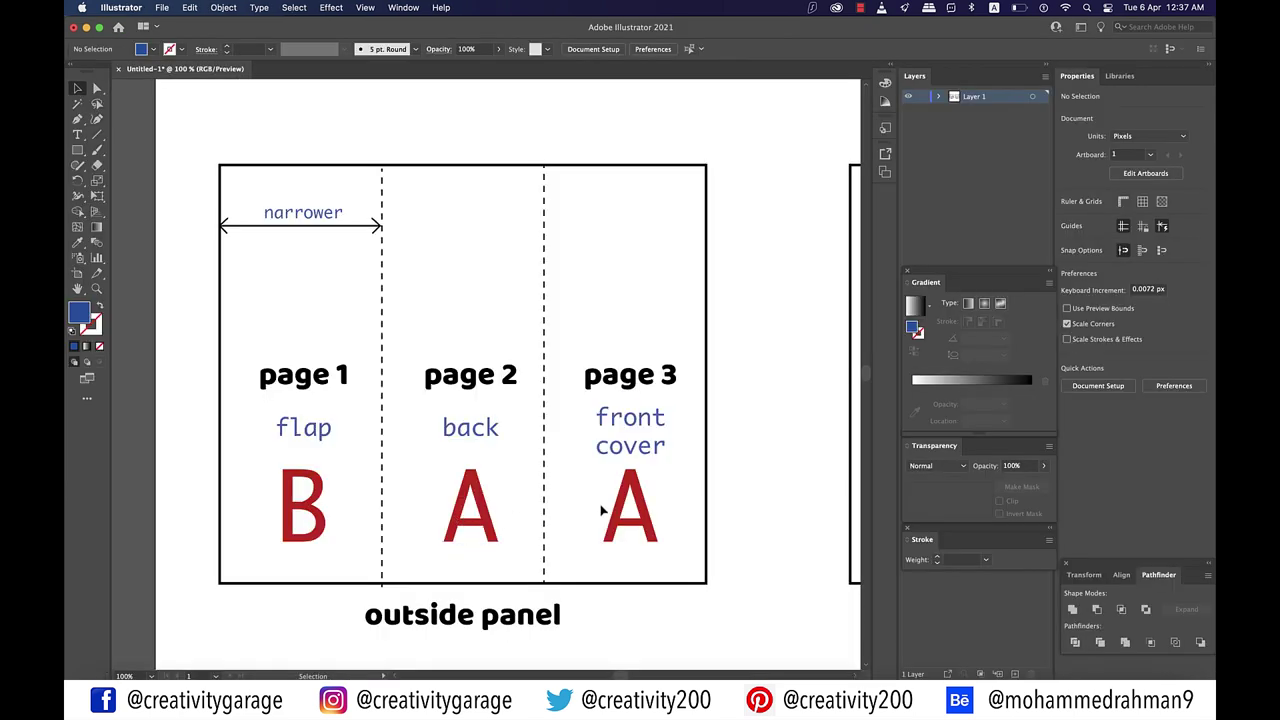
{"action": "key", "text": "super+Tab"}
{"action": "left_click_drag", "start_coordinate": [817, 270], "coordinate": [832, 236]}
{"action": "left_click", "coordinate": [819, 272]}
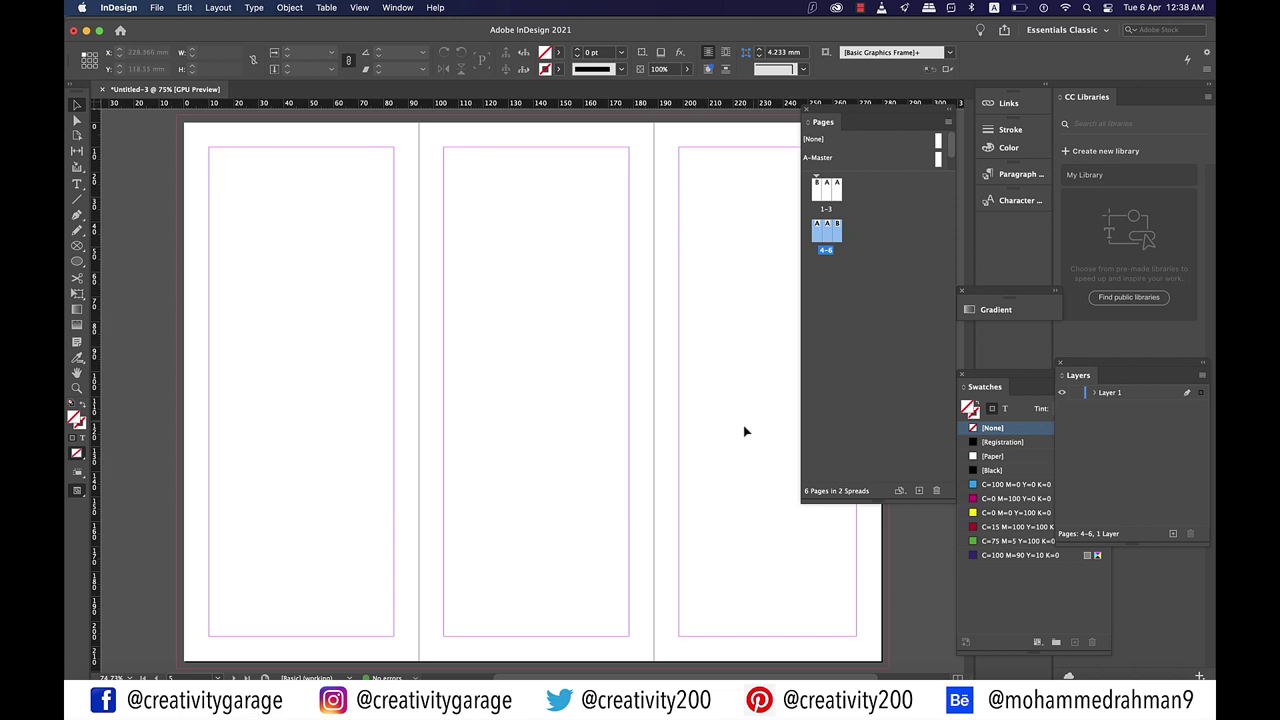
{"action": "scroll", "coordinate": [548, 389], "scroll_direction": "right", "scroll_amount": 1}
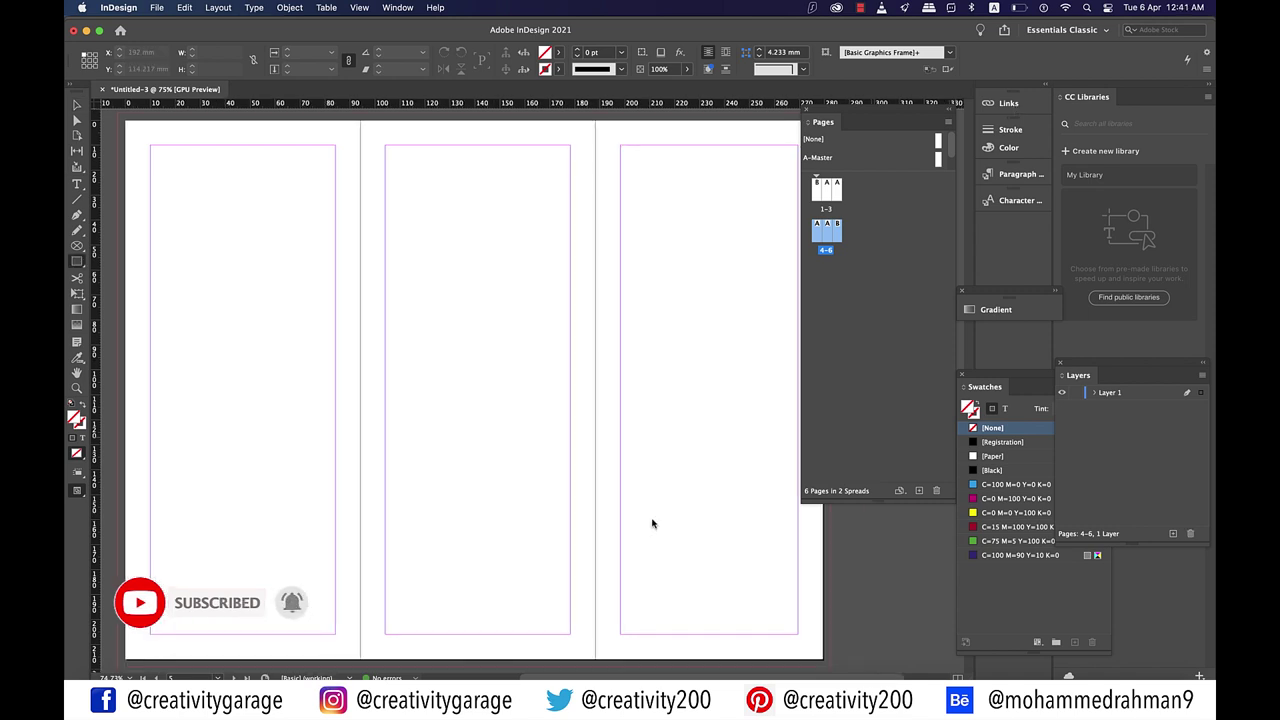
Step: Select Layer 1 and bring up the Layers panel with F7
{"action": "left_click", "coordinate": [1110, 393]}
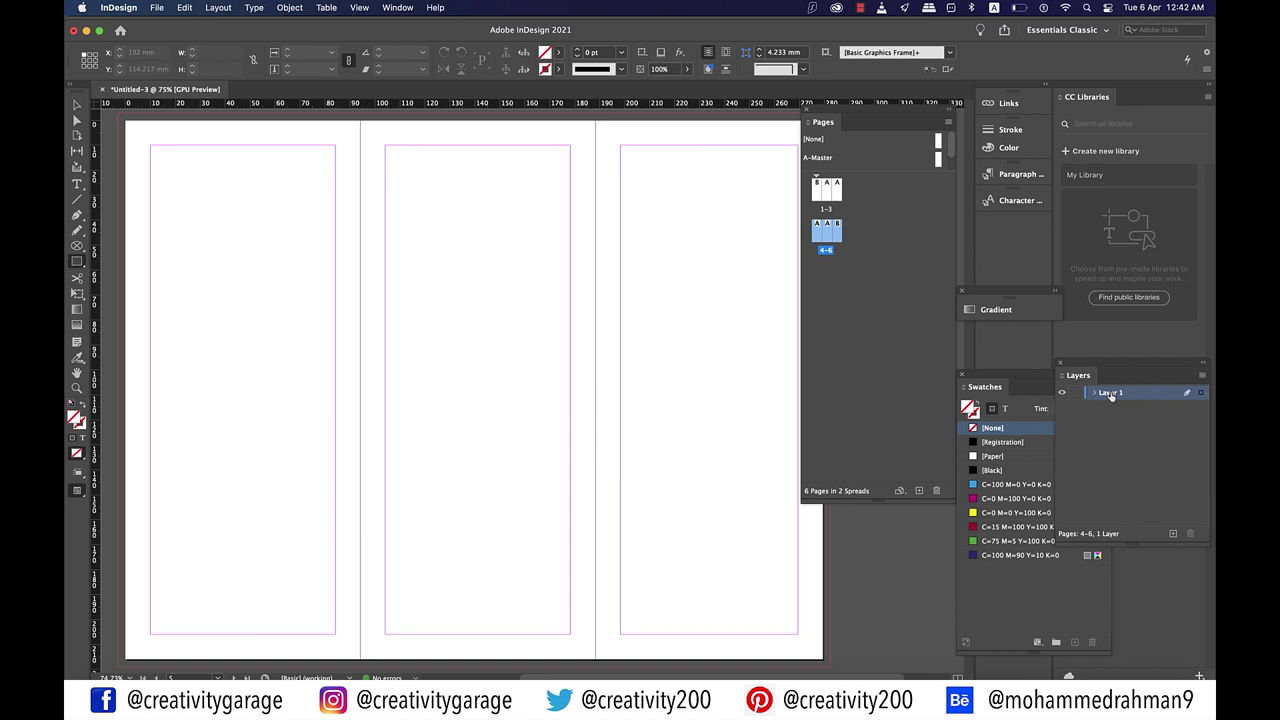
{"action": "key", "text": "F7"}
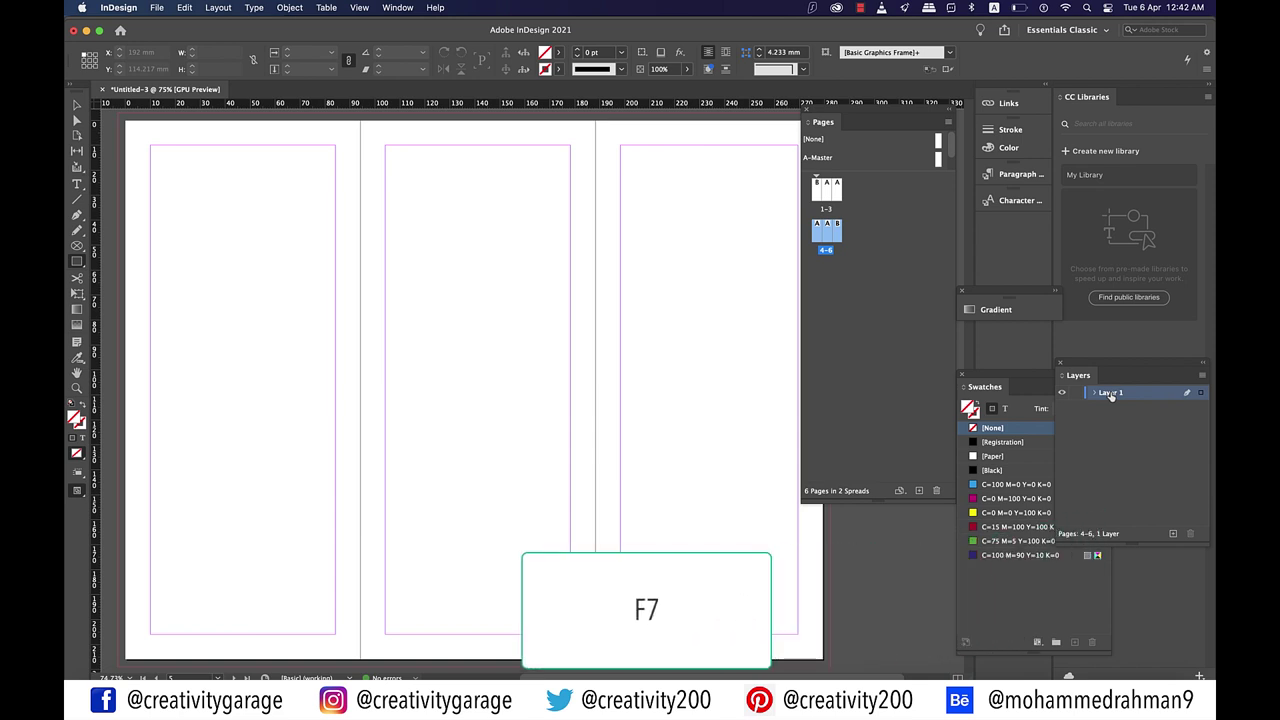
Step: Rename Layer 1 to 'background' in Layer Options
{"action": "double_click", "coordinate": [1110, 393]}
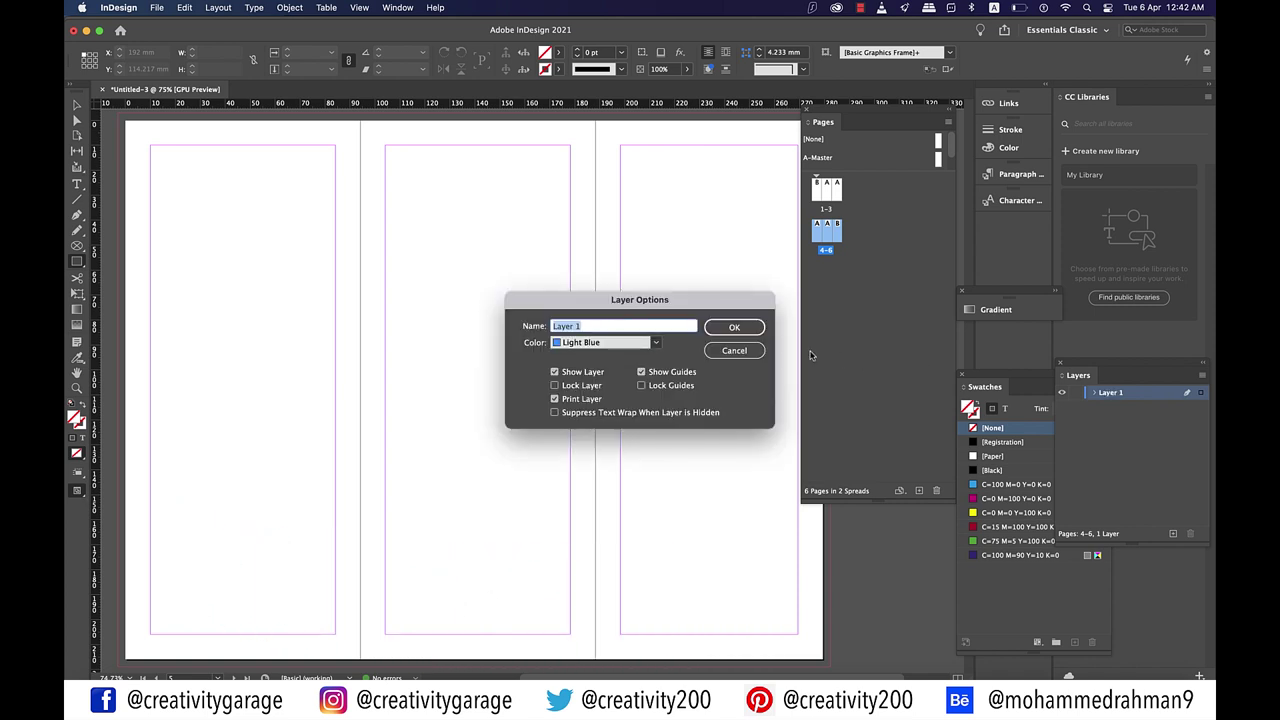
{"action": "type", "text": "background"}
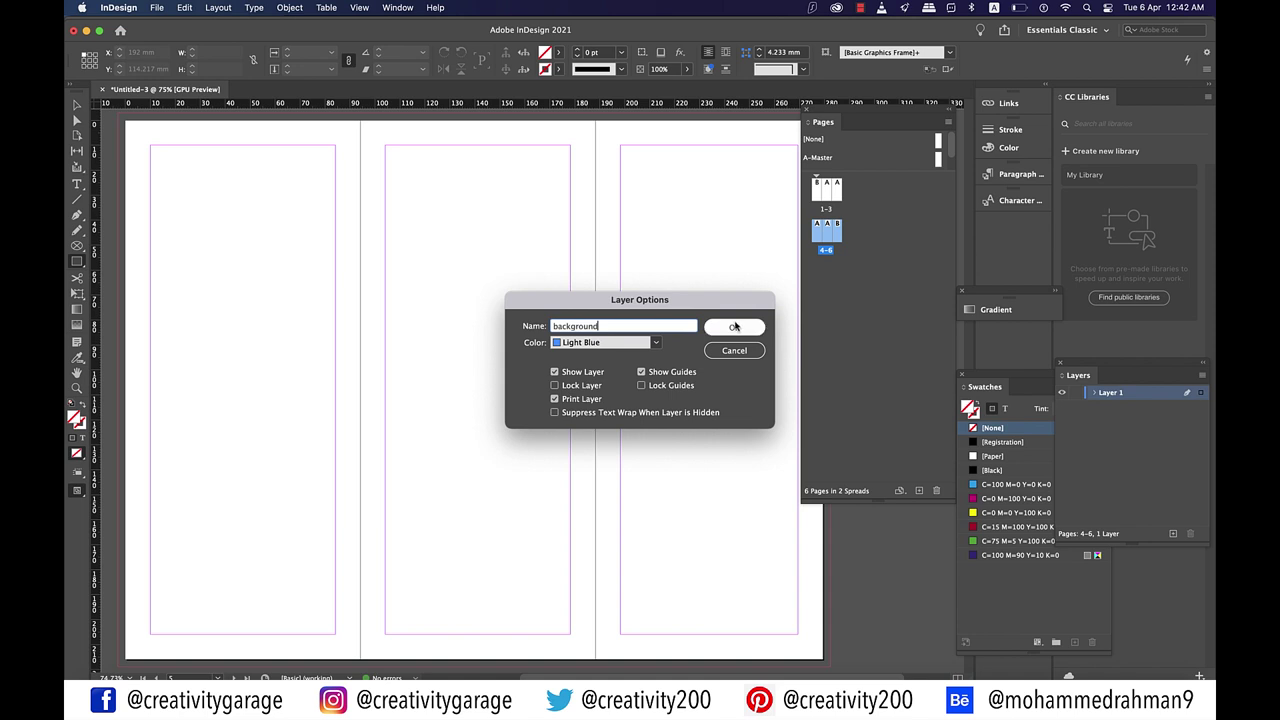
{"action": "key", "text": "Return"}
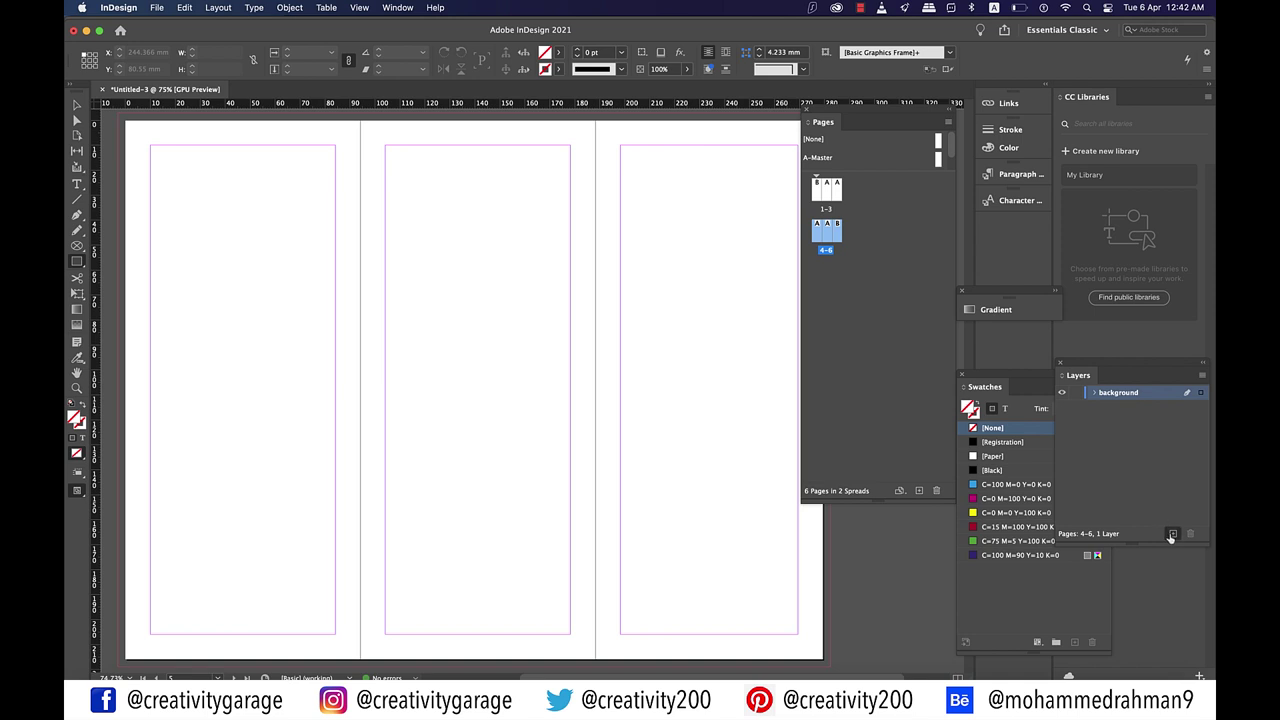
Step: Add a new layer named 'type' above background, then lock the background layer
{"action": "left_click", "coordinate": [1173, 533]}
{"action": "left_click", "coordinate": [1110, 394]}
{"action": "double_click", "coordinate": [1110, 394]}
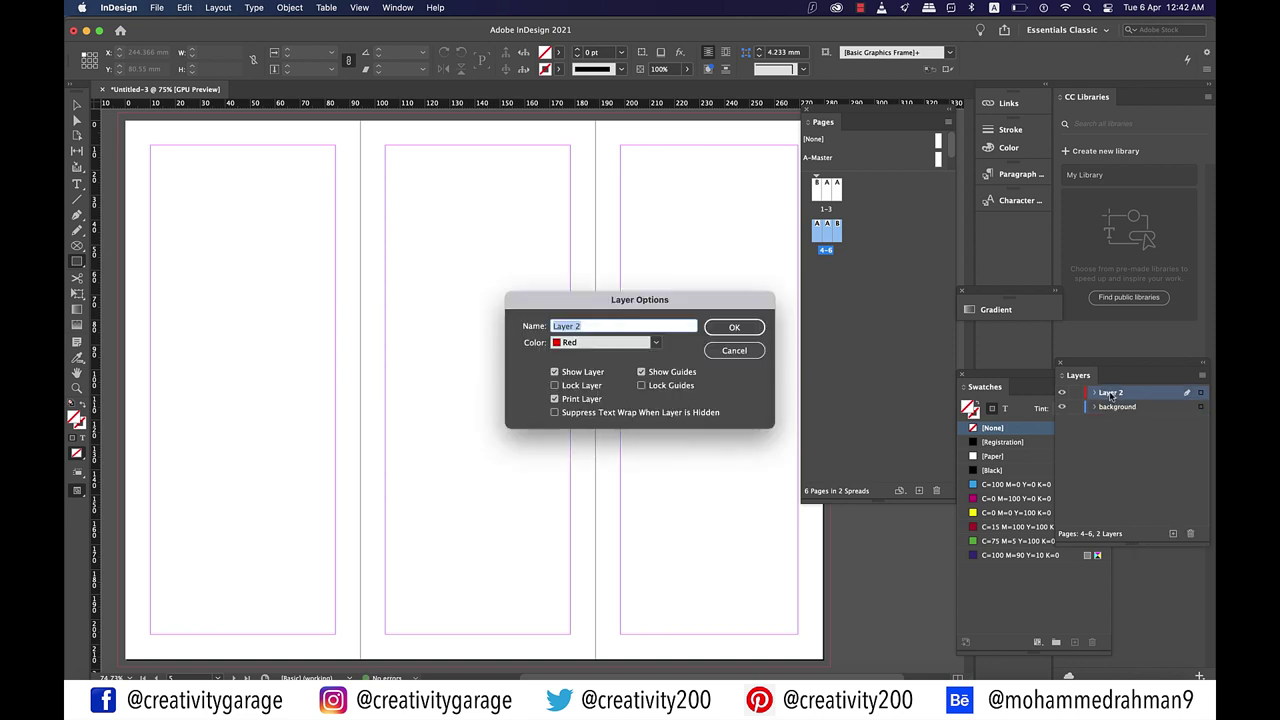
{"action": "type", "text": "type"}
{"action": "left_click", "coordinate": [748, 333]}
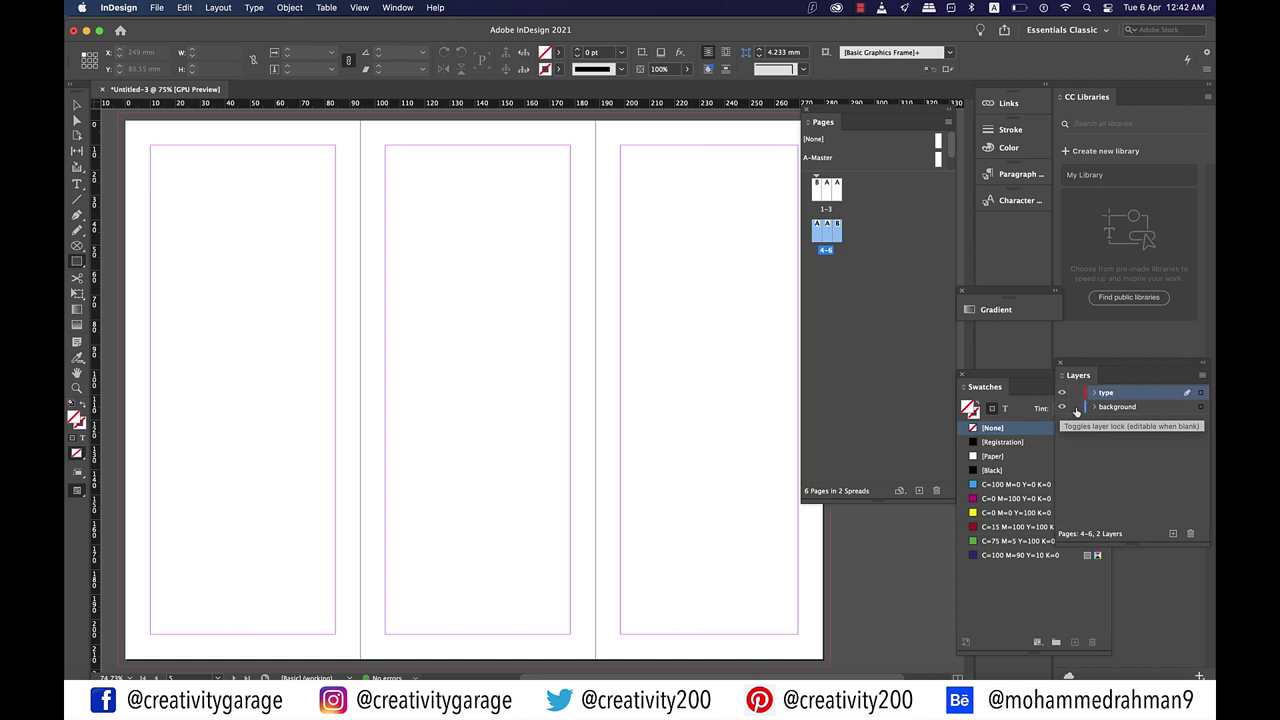
{"action": "left_click", "coordinate": [1076, 407]}
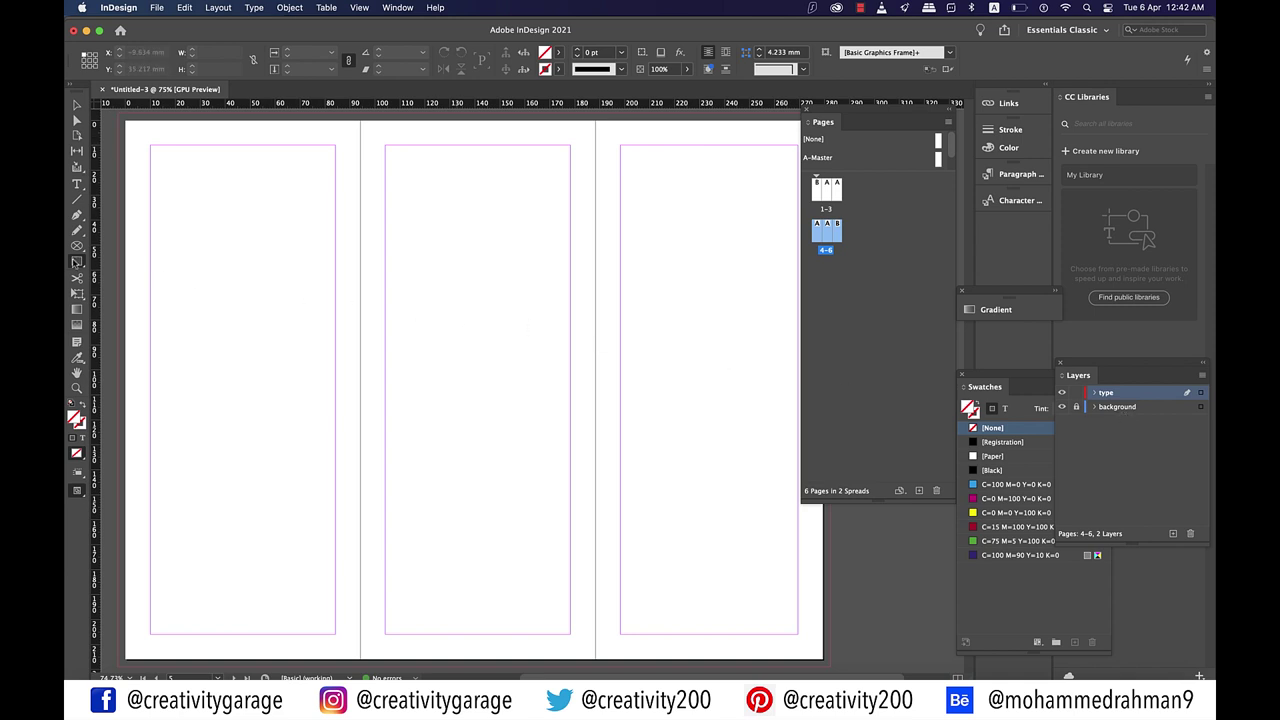
Step: Draw a 94.133 × 10 mm rectangle frame across the top of the middle page, with rulers shown
{"action": "left_click", "coordinate": [77, 262]}
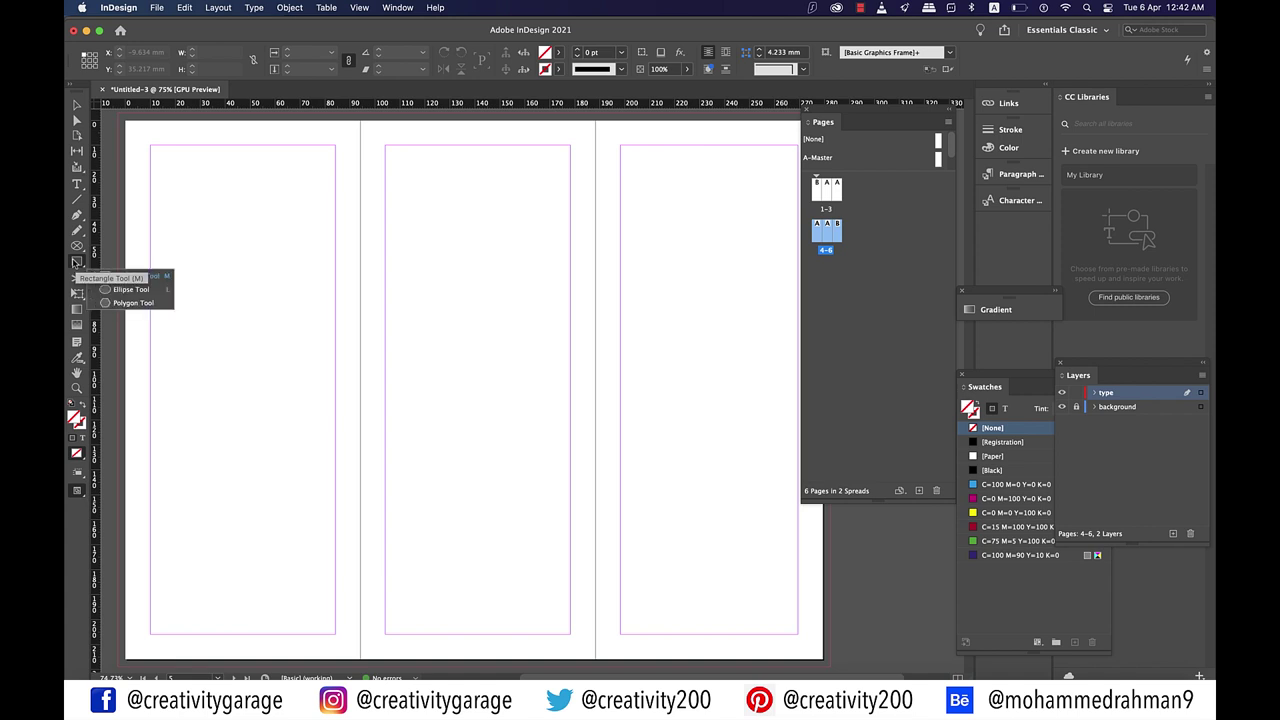
{"action": "left_click", "coordinate": [126, 276]}
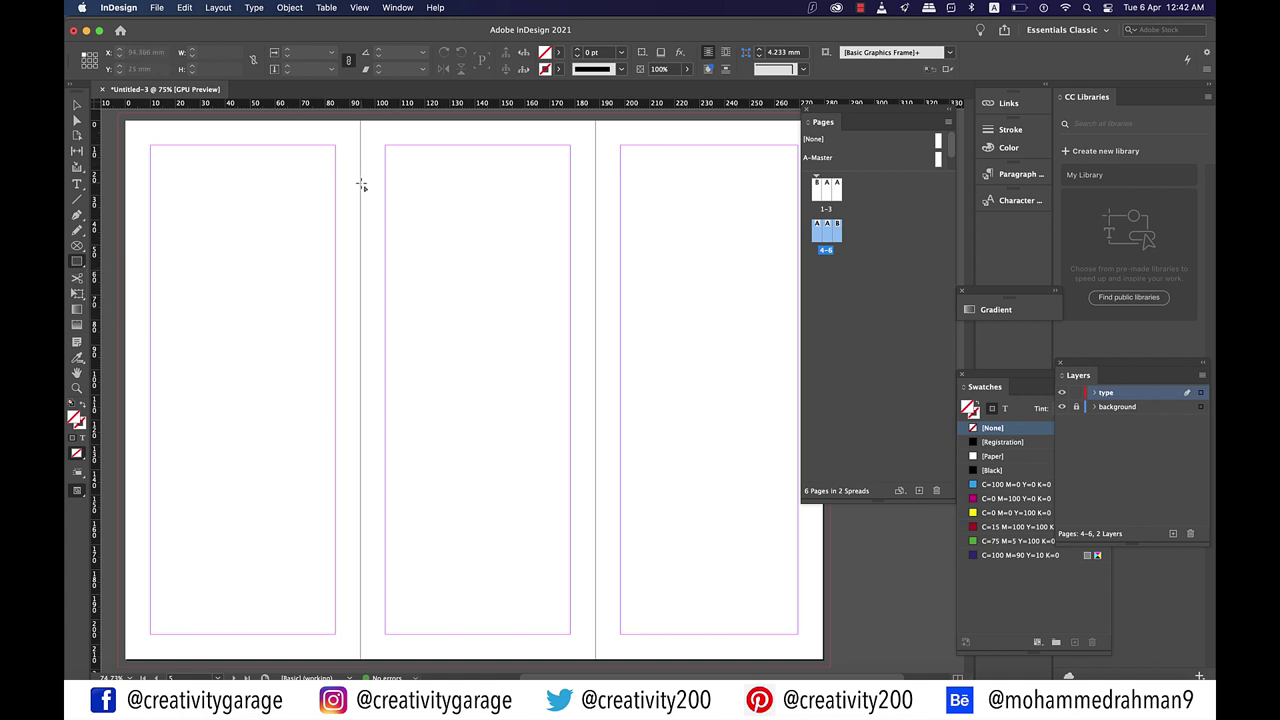
{"action": "left_click_drag", "start_coordinate": [360, 184], "coordinate": [597, 208]}
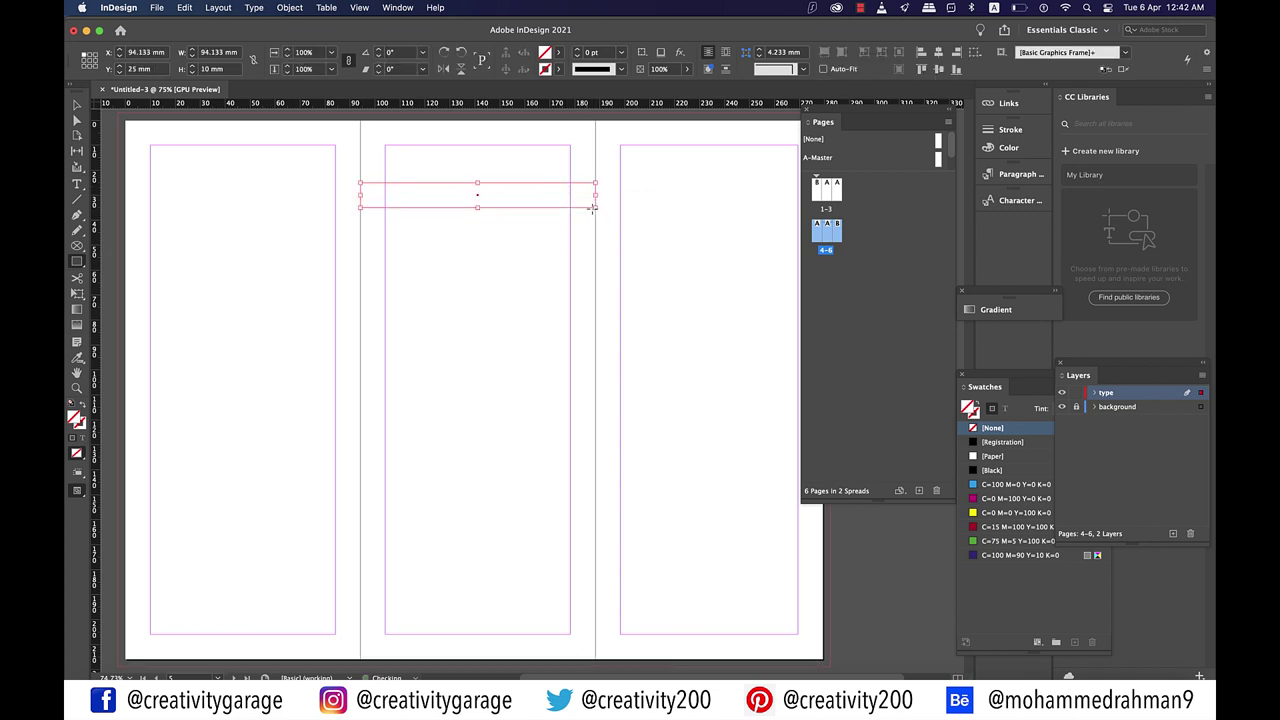
{"action": "left_click", "coordinate": [359, 7]}
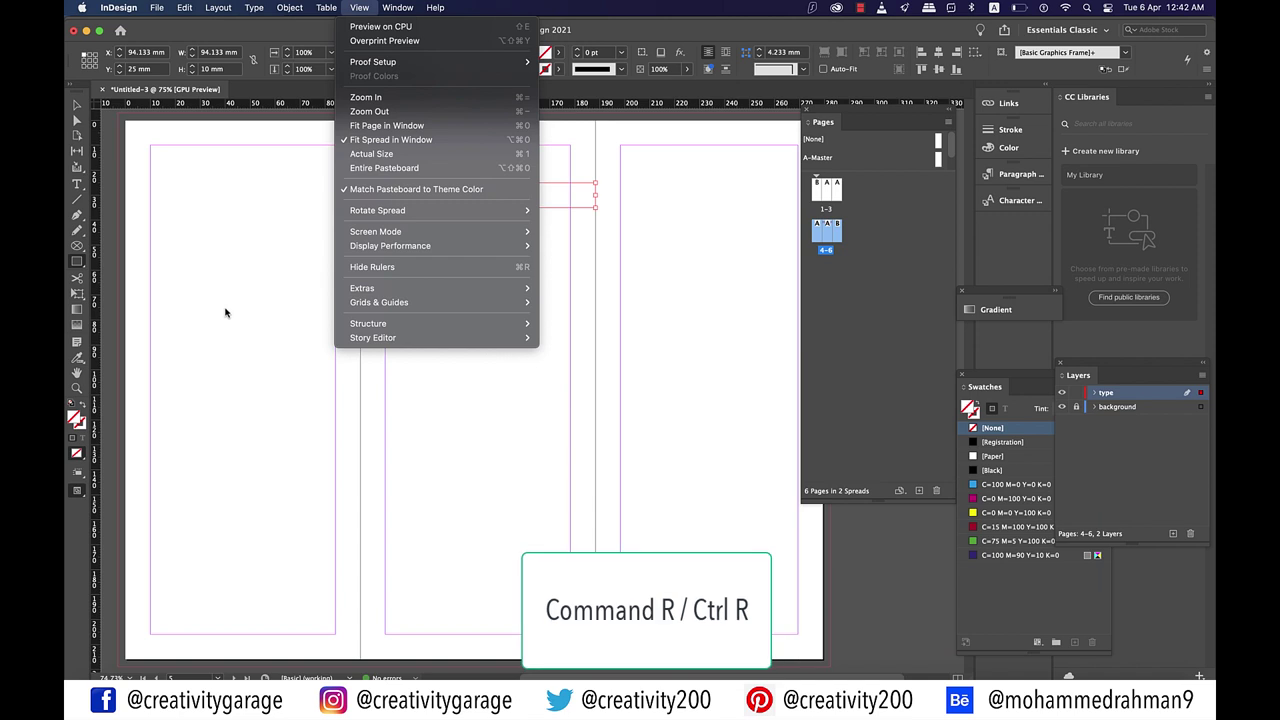
Step: Place a vertical guide at the middle panel's centre and delete the temporary frame
{"action": "left_click", "coordinate": [224, 311]}
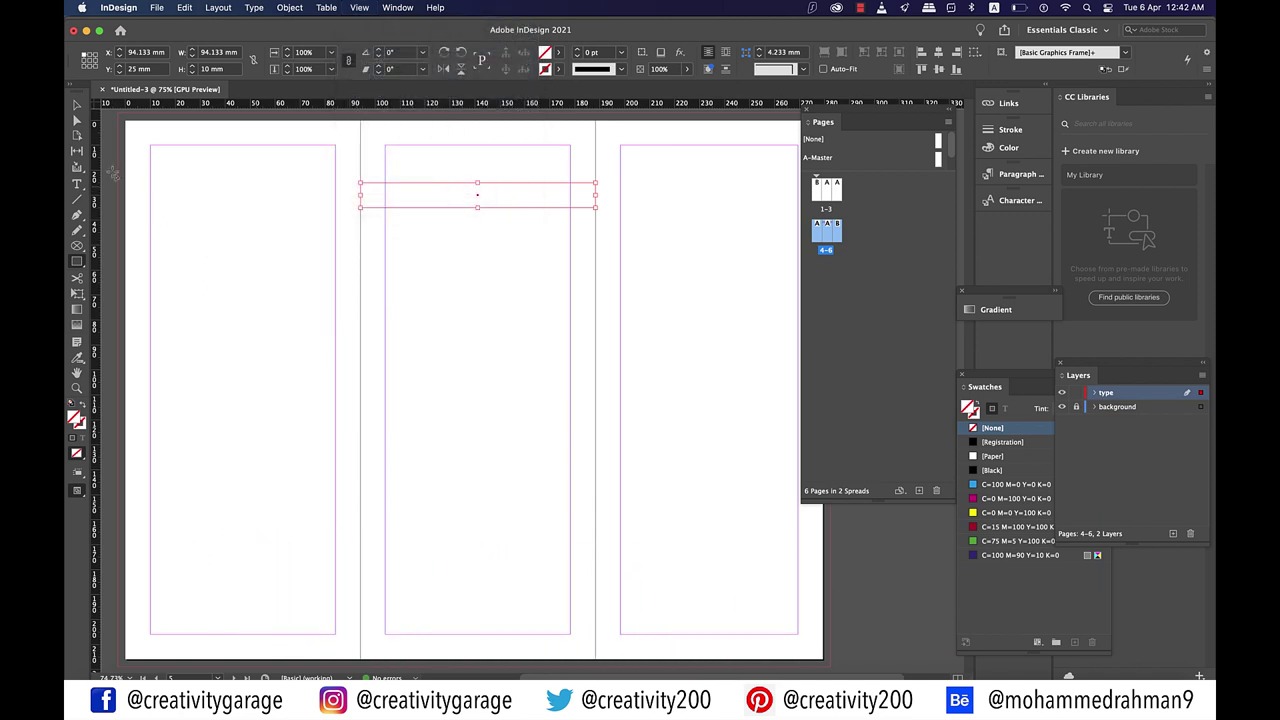
{"action": "left_click_drag", "start_coordinate": [97, 257], "coordinate": [478, 259]}
{"action": "left_click", "coordinate": [77, 105]}
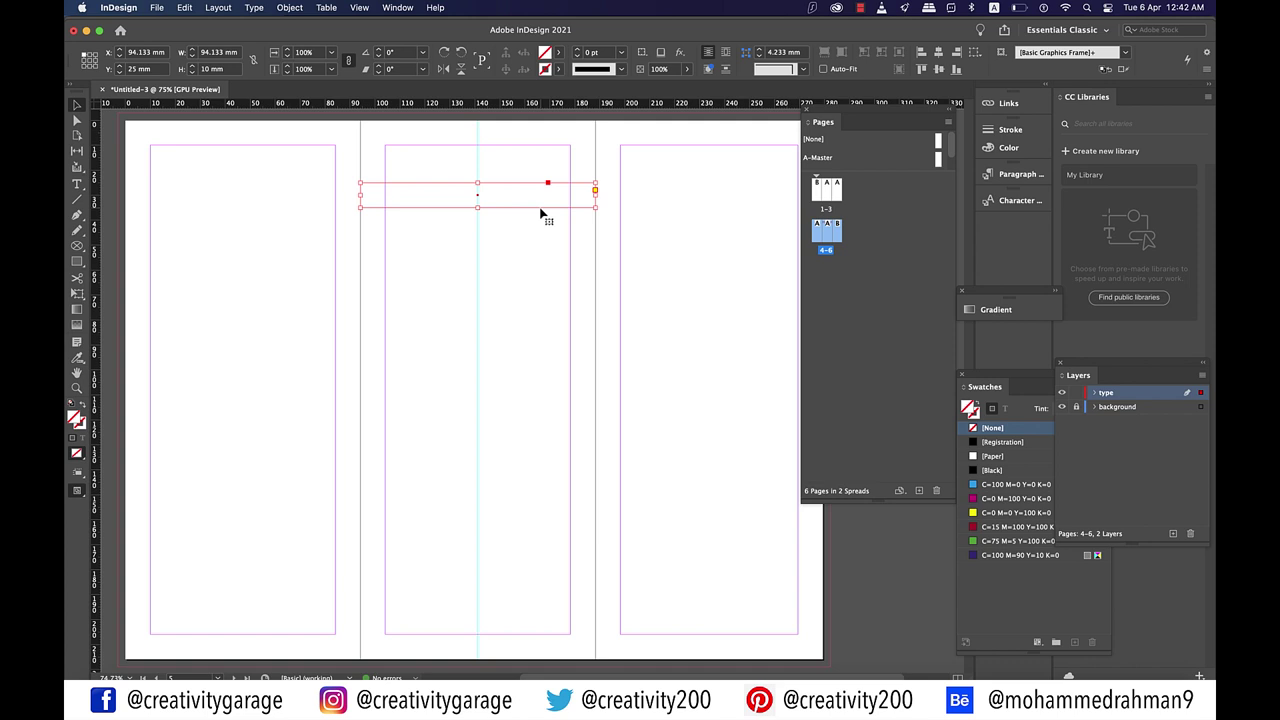
{"action": "key", "text": "Delete"}
Step: Add a horizontal ruler guide about 30 mm down the middle page
{"action": "scroll", "coordinate": [474, 178], "scroll_direction": "up", "scroll_amount": 1}
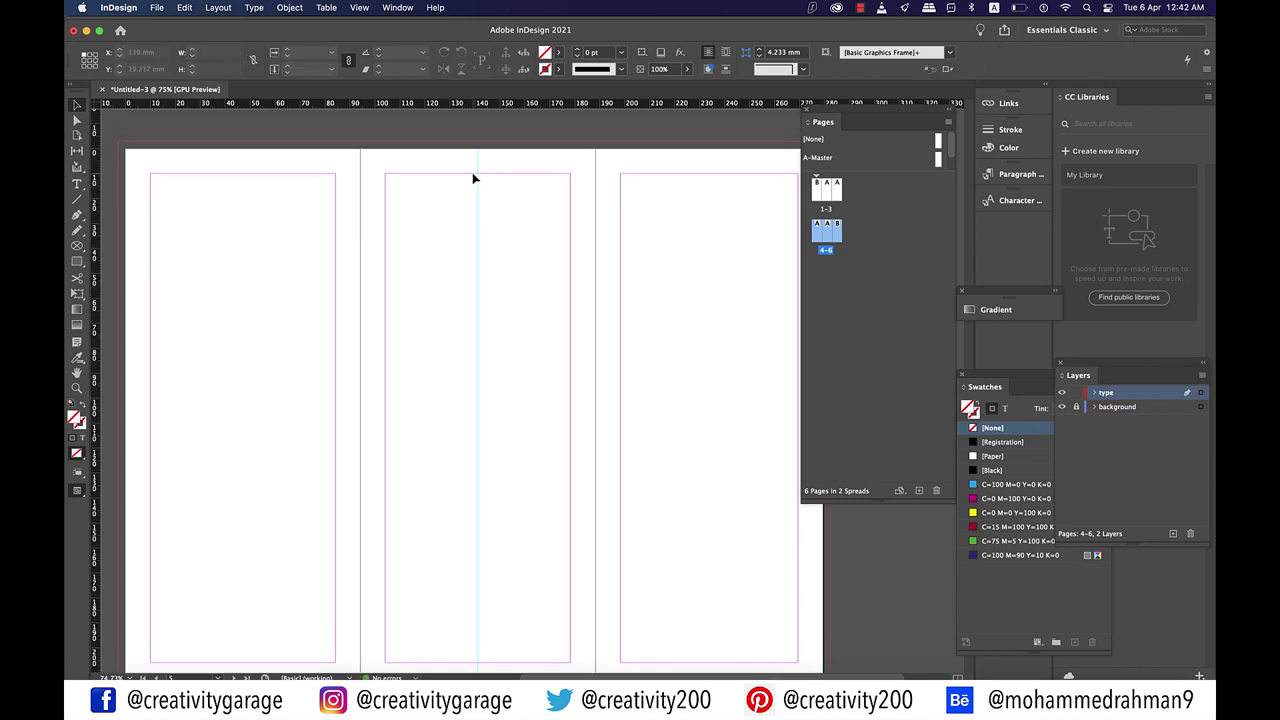
{"action": "scroll", "coordinate": [474, 178], "scroll_direction": "up", "scroll_amount": 3}
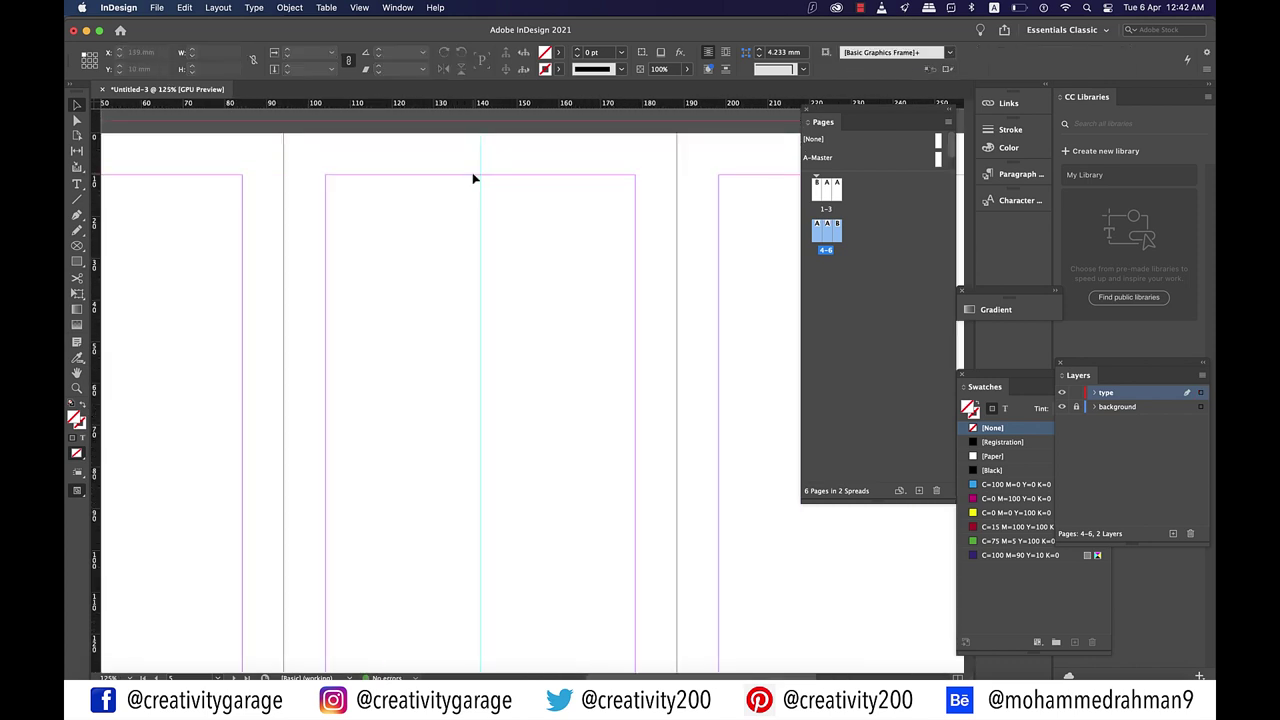
{"action": "left_click", "coordinate": [77, 215]}
{"action": "left_click", "coordinate": [119, 228]}
{"action": "left_click_drag", "start_coordinate": [600, 103], "coordinate": [560, 276]}
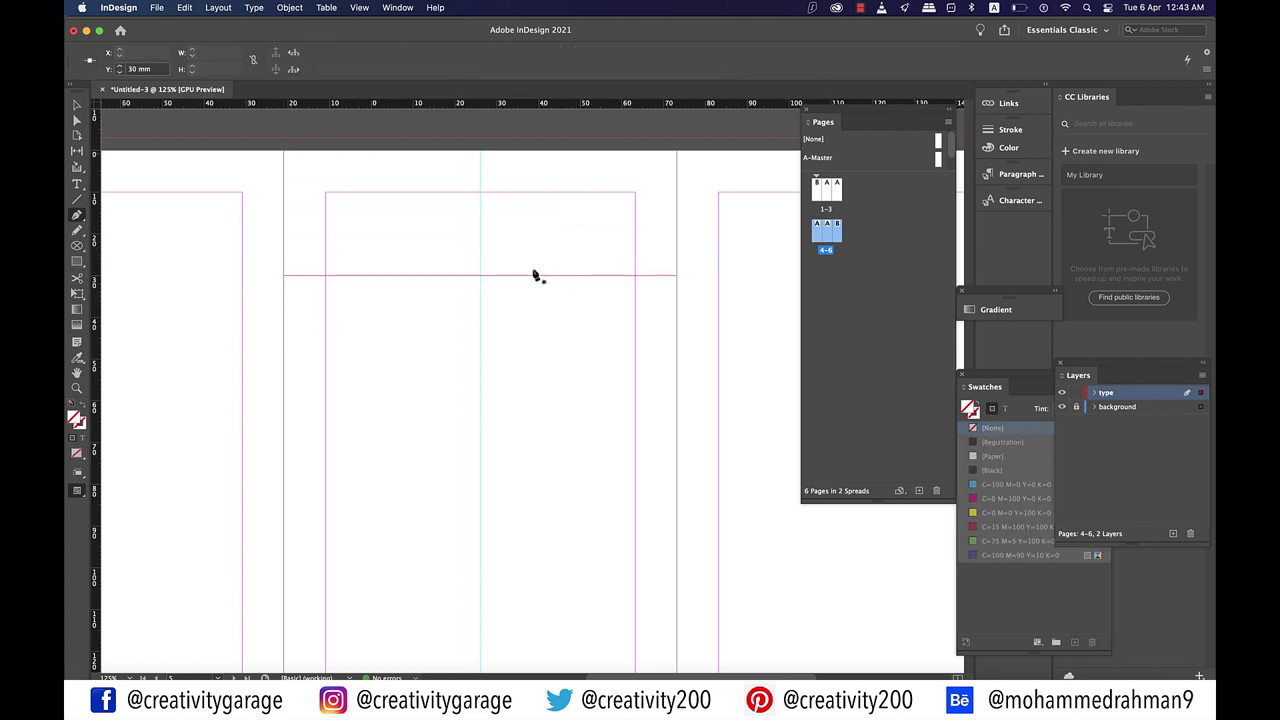
{"action": "left_click", "coordinate": [77, 215]}
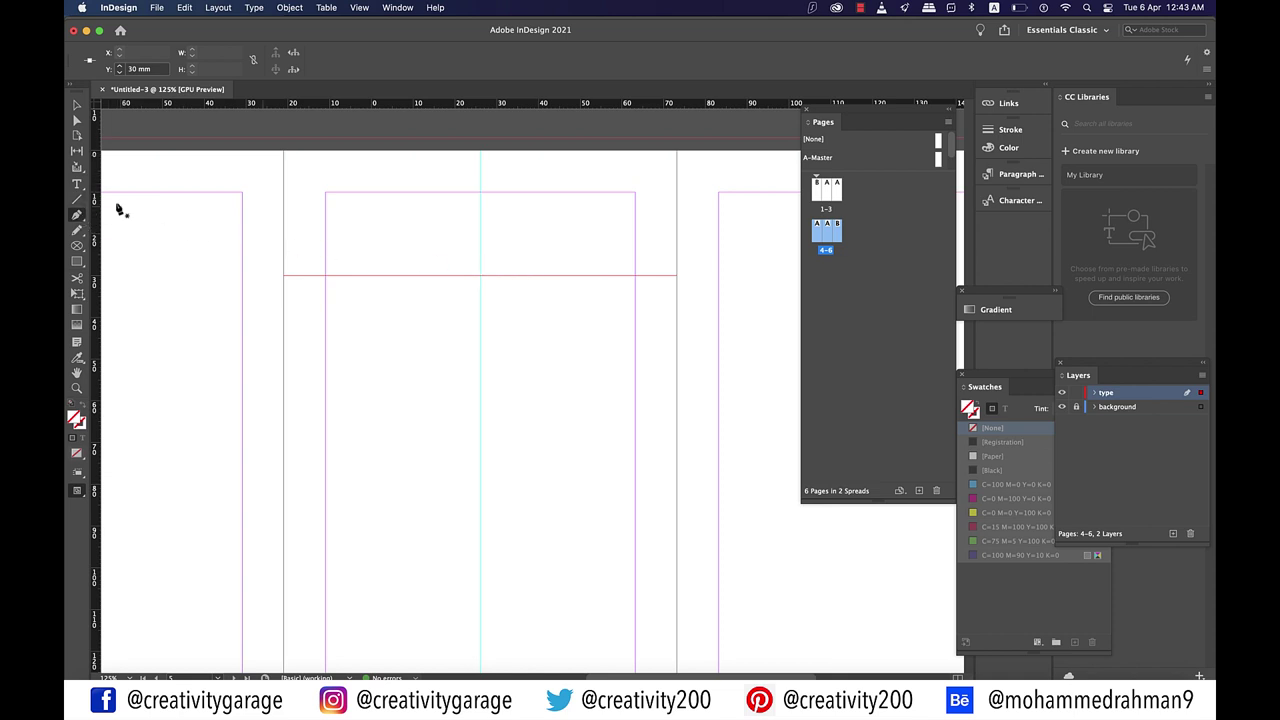
Step: Pen-draw a closed downward triangle from the top corners, into the bleed, tipped at the guide crossing
{"action": "left_click", "coordinate": [284, 153]}
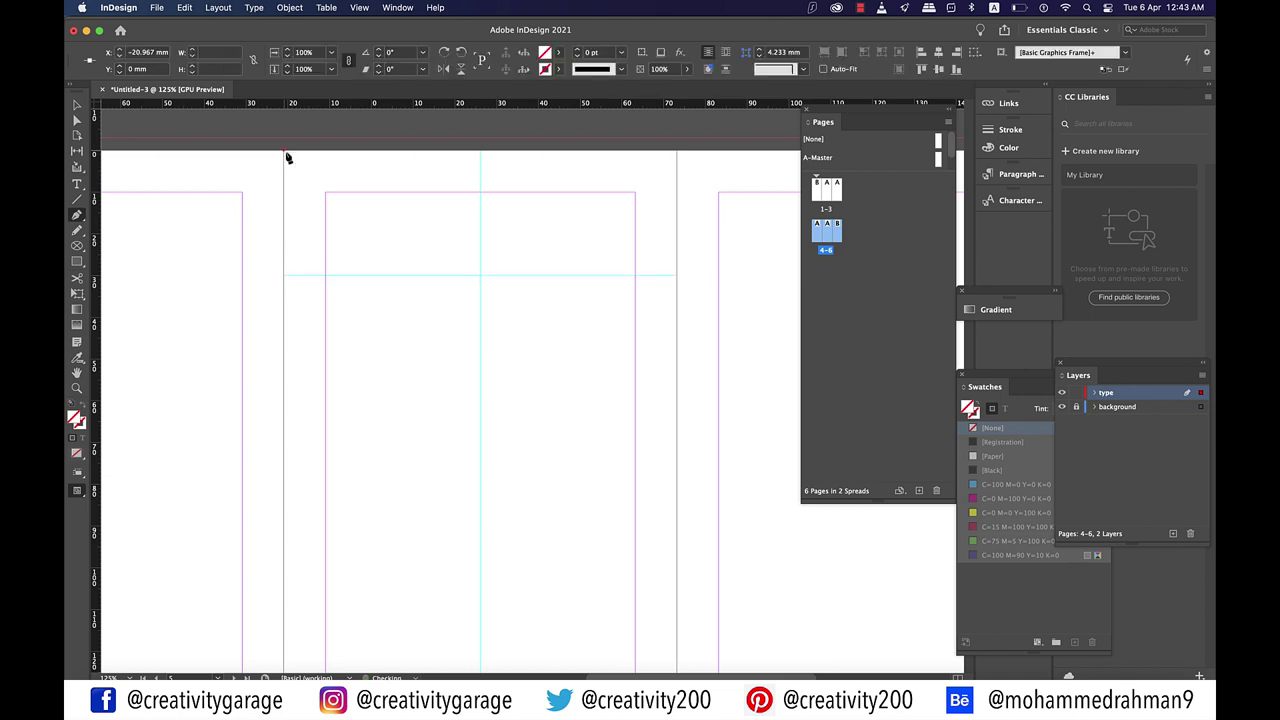
{"action": "left_click", "coordinate": [481, 276]}
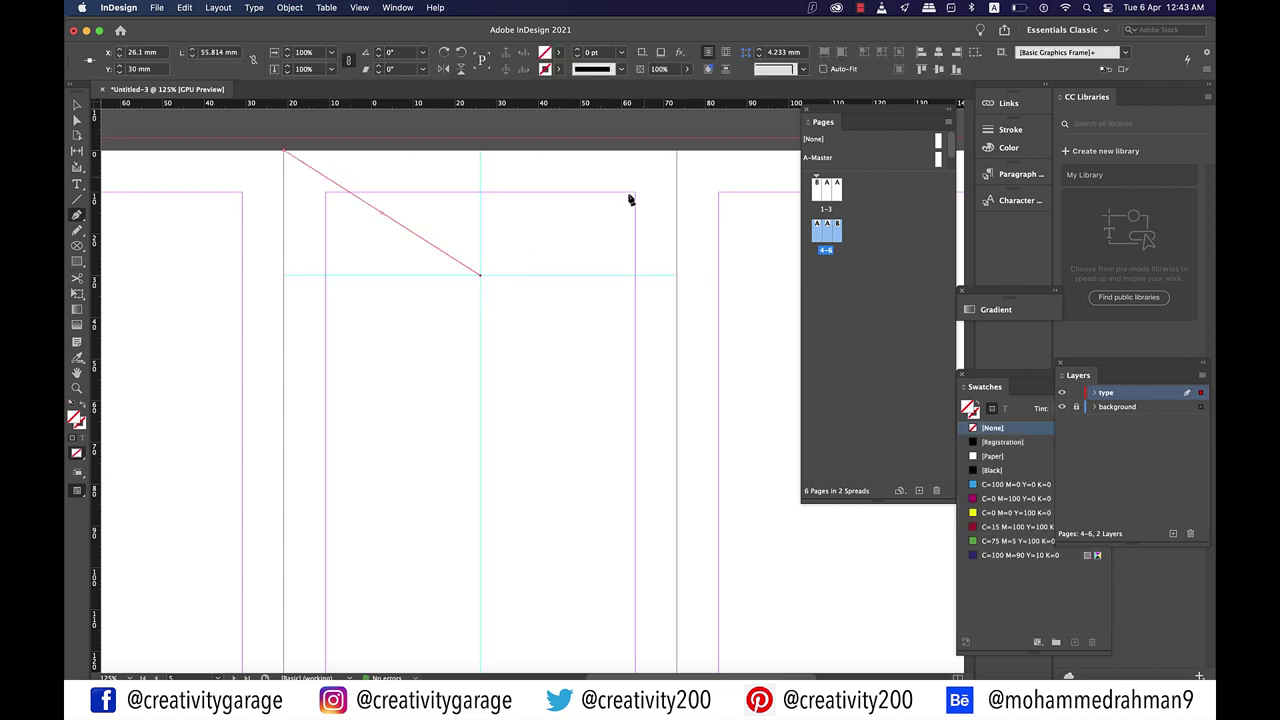
{"action": "left_click", "coordinate": [677, 153]}
{"action": "left_click", "coordinate": [677, 139]}
{"action": "left_click", "coordinate": [285, 141]}
{"action": "left_click", "coordinate": [284, 153]}
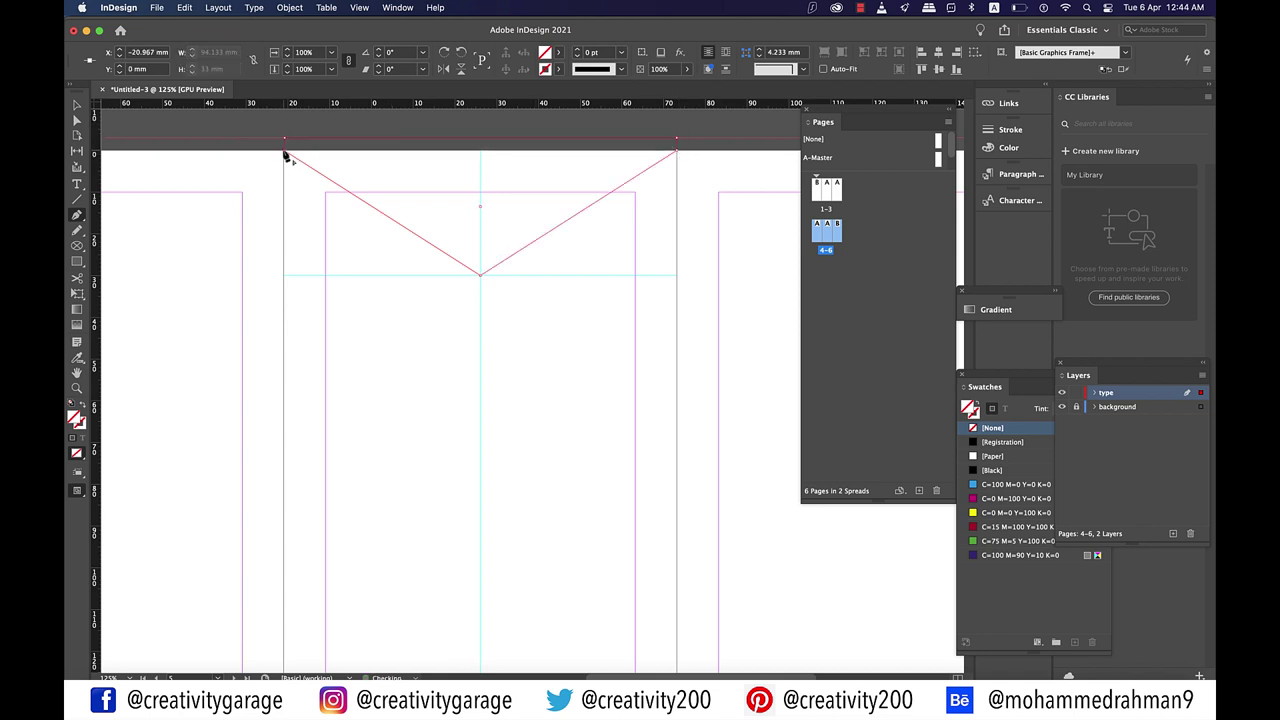
{"action": "left_click", "coordinate": [78, 105]}
{"action": "left_click", "coordinate": [526, 251]}
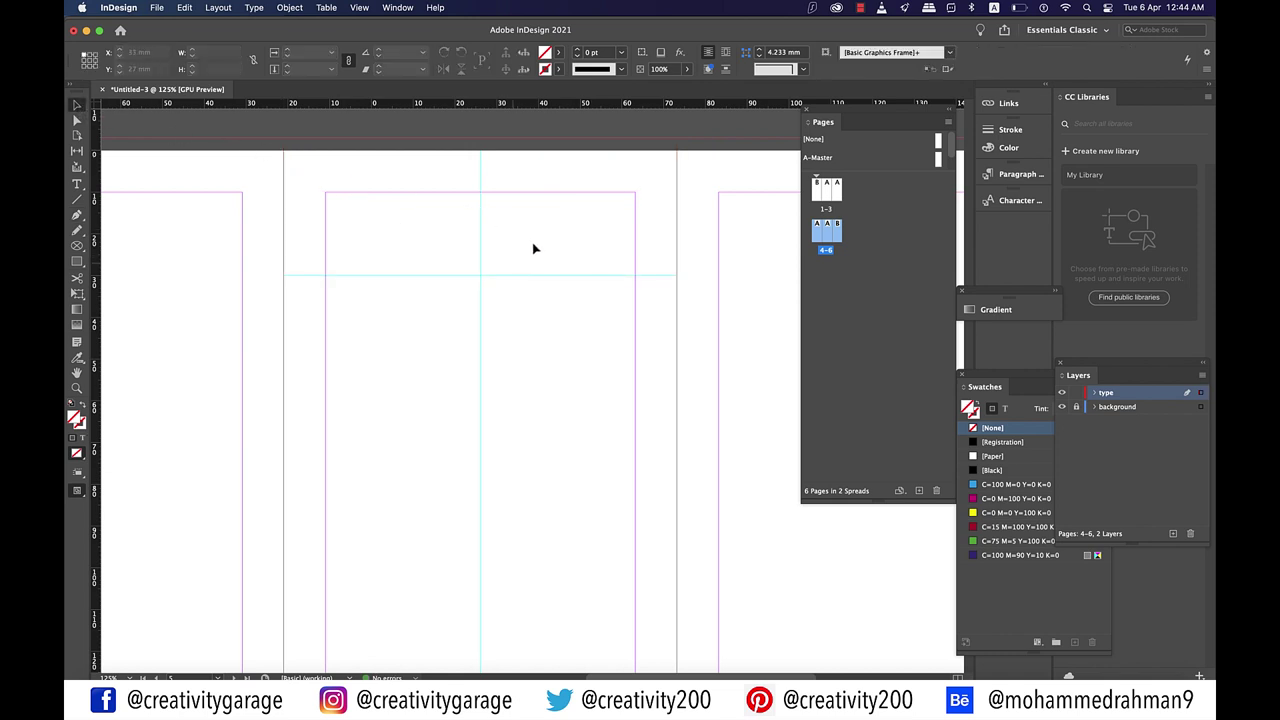
{"action": "left_click", "coordinate": [523, 257]}
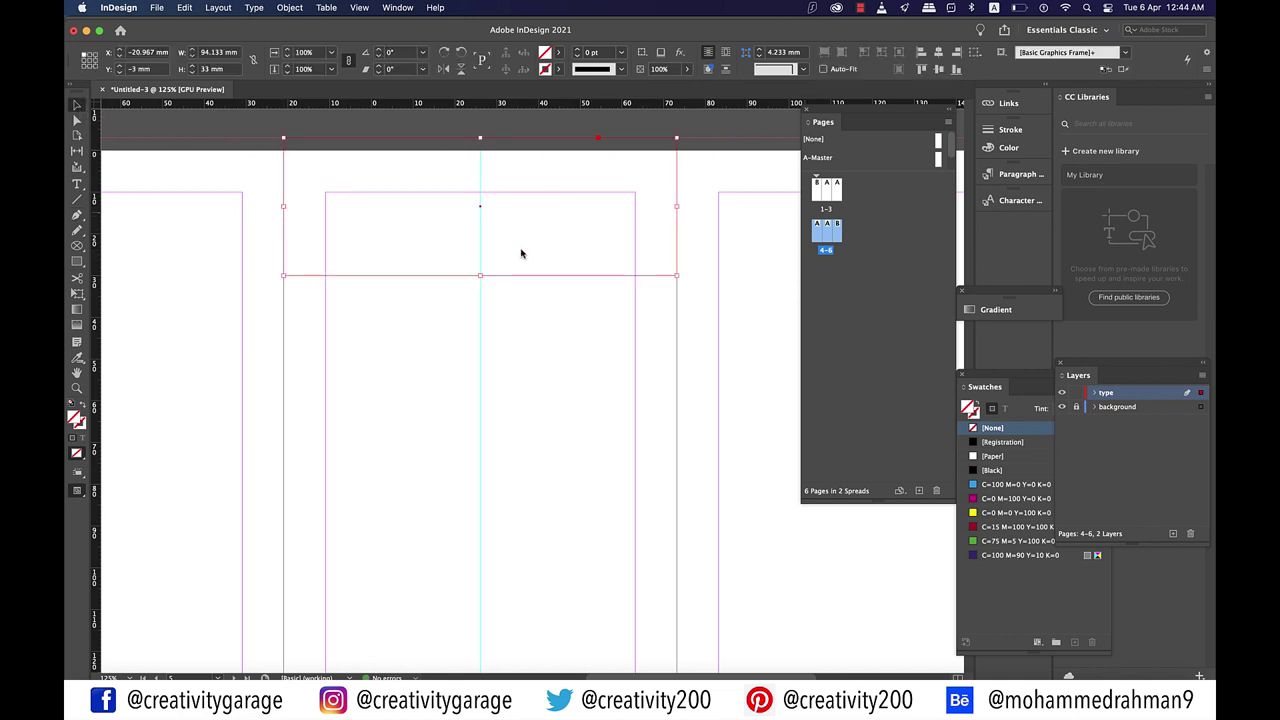
Step: Fill the triangle with orange d69311 (RGB 214, 147, 17)
{"action": "double_click", "coordinate": [545, 52]}
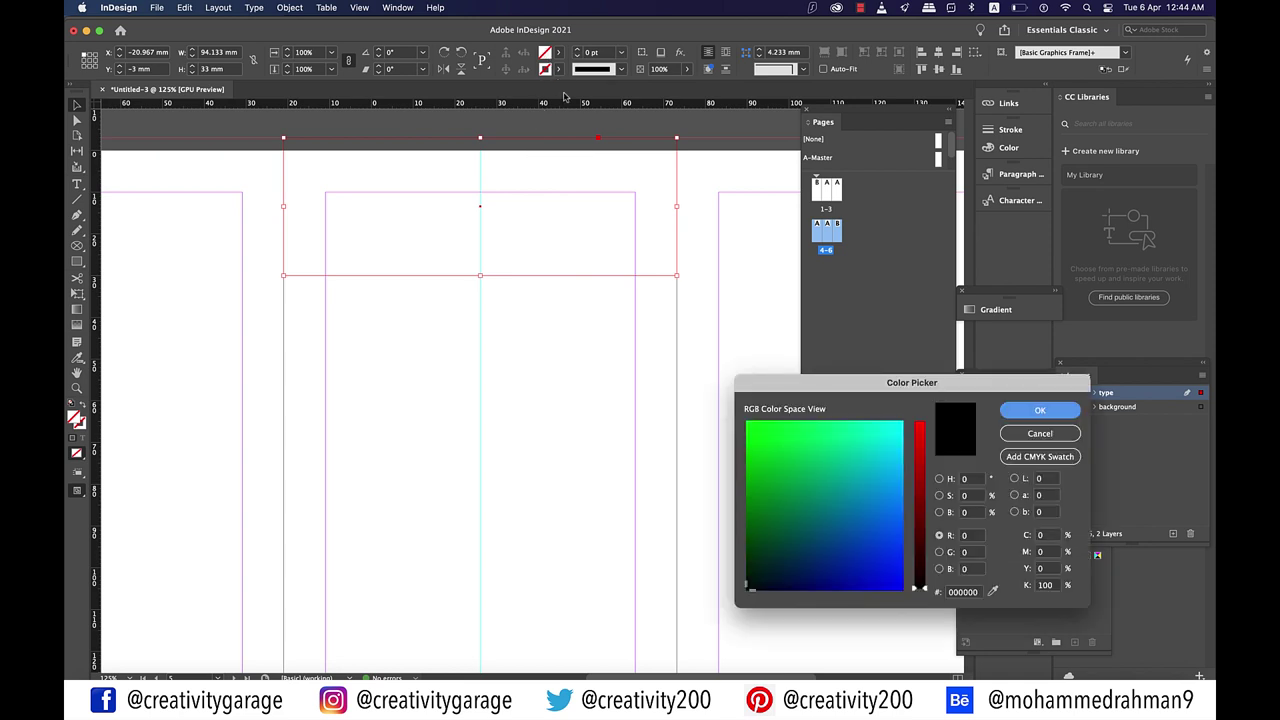
{"action": "left_click", "coordinate": [788, 513]}
{"action": "left_click", "coordinate": [766, 482]}
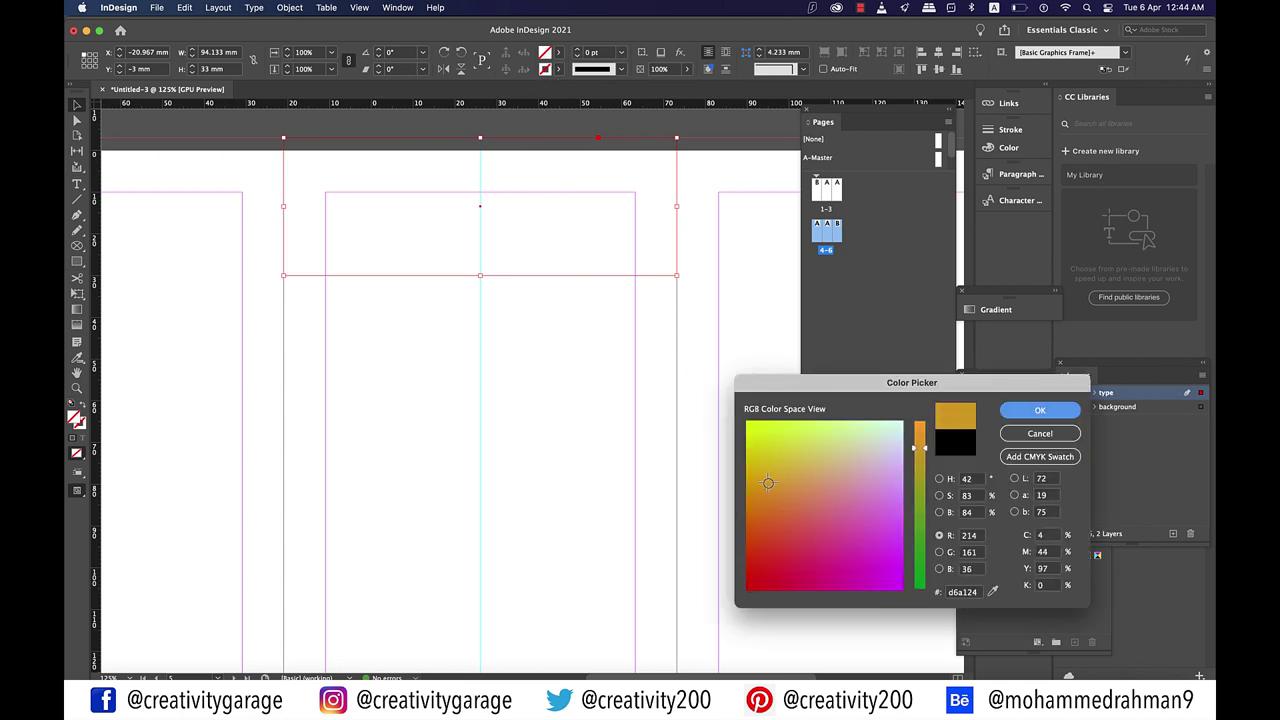
{"action": "left_click", "coordinate": [761, 497]}
{"action": "left_click_drag", "start_coordinate": [761, 497], "coordinate": [756, 492]}
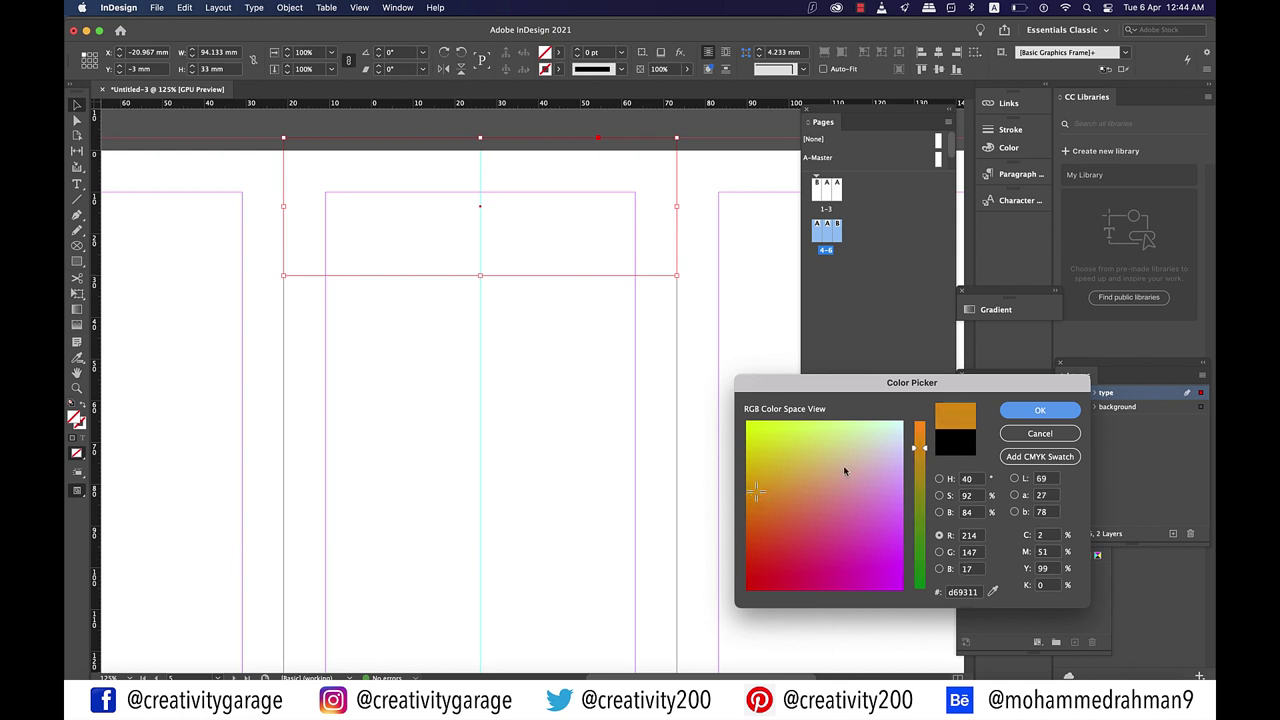
{"action": "left_click", "coordinate": [1032, 413]}
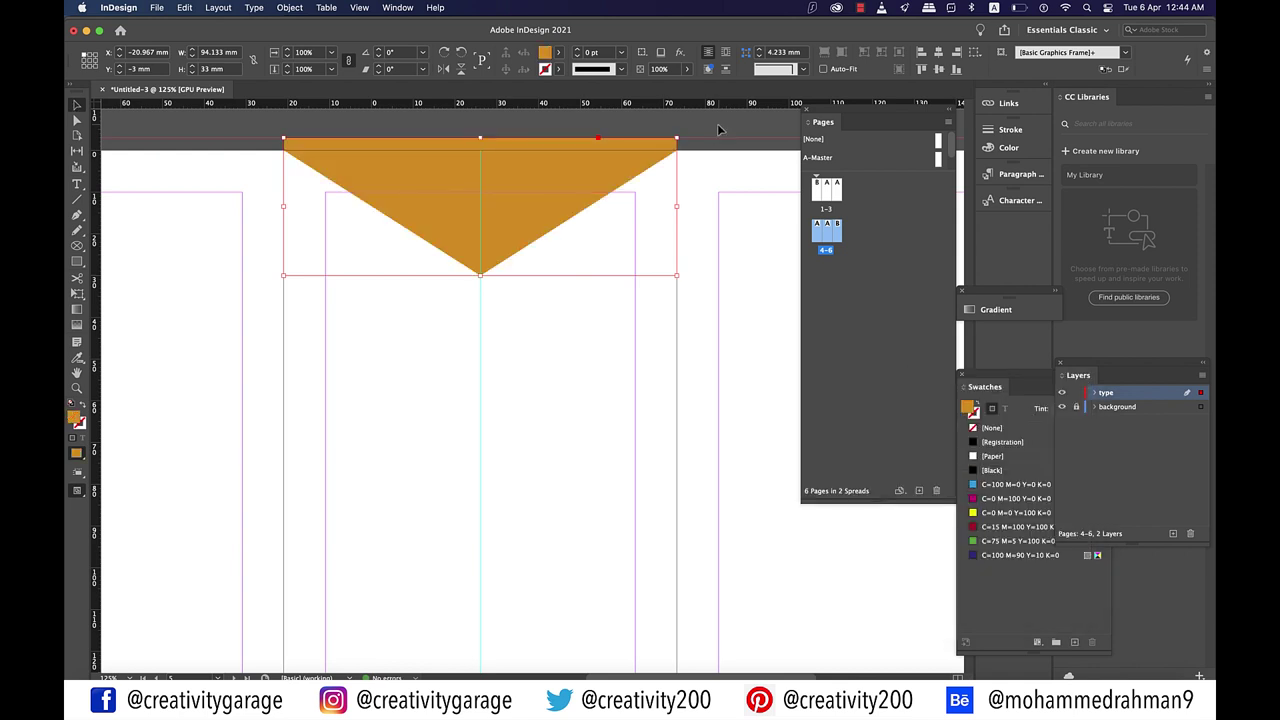
{"action": "left_click", "coordinate": [688, 172]}
Step: Stretch the orange triangle deeper so its tip drops below the horizontal guide
{"action": "scroll", "coordinate": [540, 389], "scroll_direction": "left", "scroll_amount": 5}
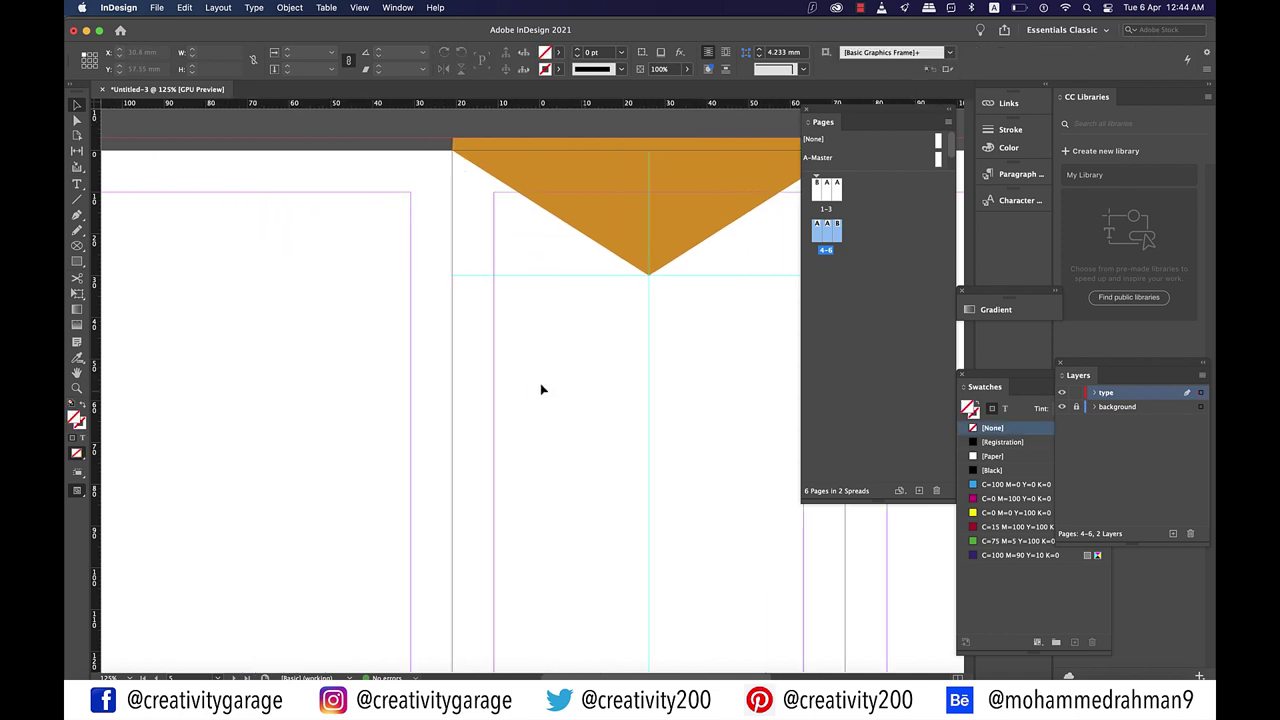
{"action": "key", "text": "super+minus"}
{"action": "scroll", "coordinate": [541, 389], "scroll_direction": "right", "scroll_amount": 5}
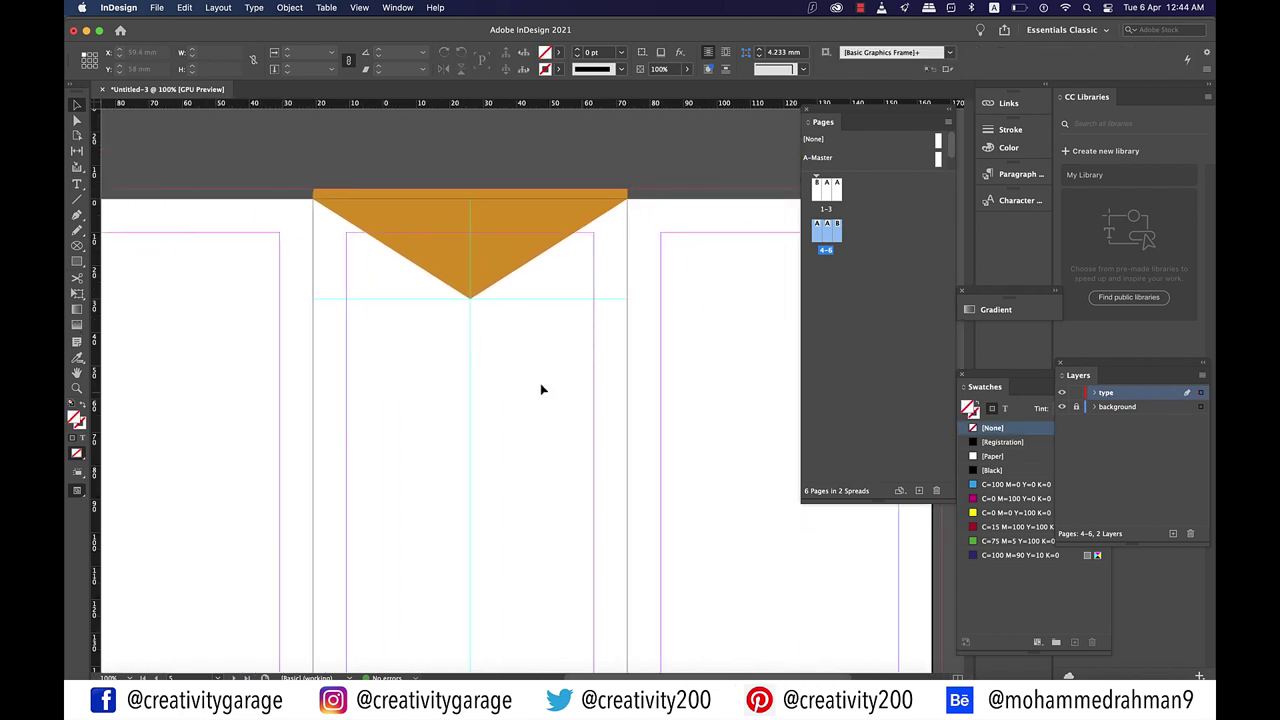
{"action": "scroll", "coordinate": [541, 389], "scroll_direction": "left", "scroll_amount": 2}
{"action": "left_click", "coordinate": [541, 389]}
{"action": "scroll", "coordinate": [541, 389], "scroll_direction": "up", "scroll_amount": 2}
{"action": "left_click_drag", "start_coordinate": [535, 349], "coordinate": [535, 375]}
{"action": "left_click", "coordinate": [620, 162]}
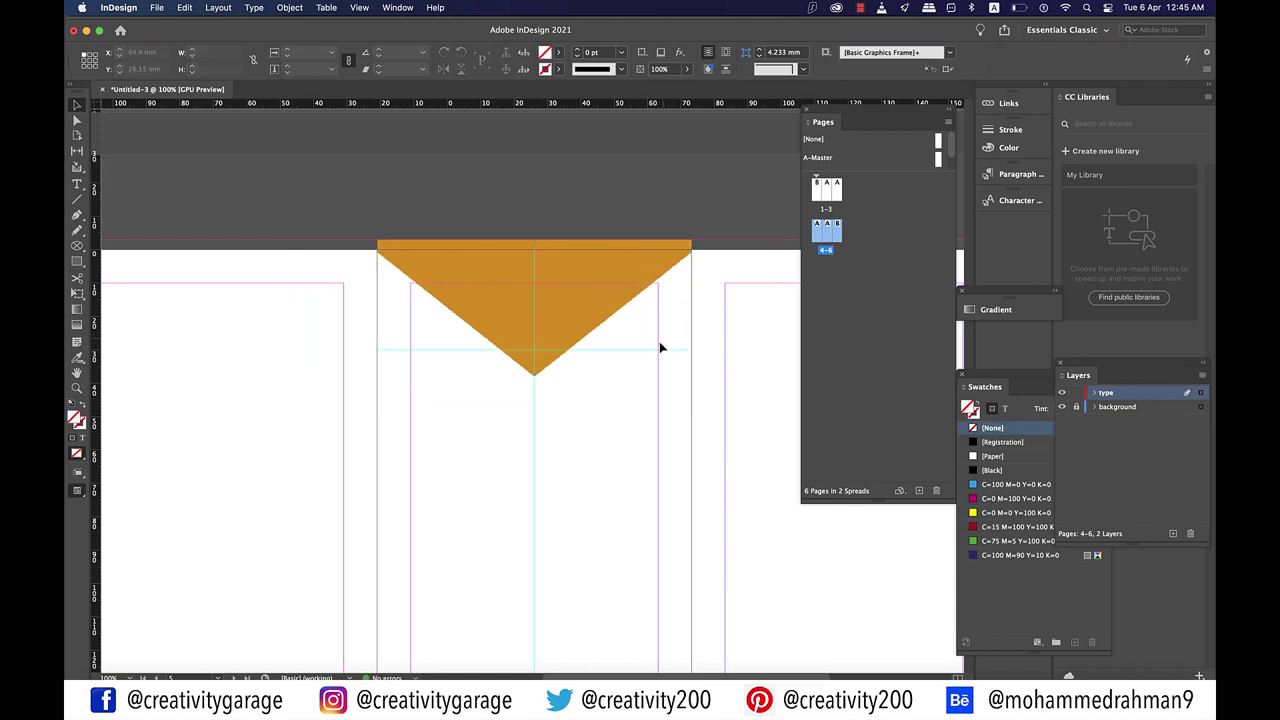
Step: Create a text frame reading 'Menu' set in Roboto Black
{"action": "key", "text": "super+minus"}
{"action": "key", "text": "super+minus"}
{"action": "key", "text": "super+equal"}
{"action": "key", "text": "t"}
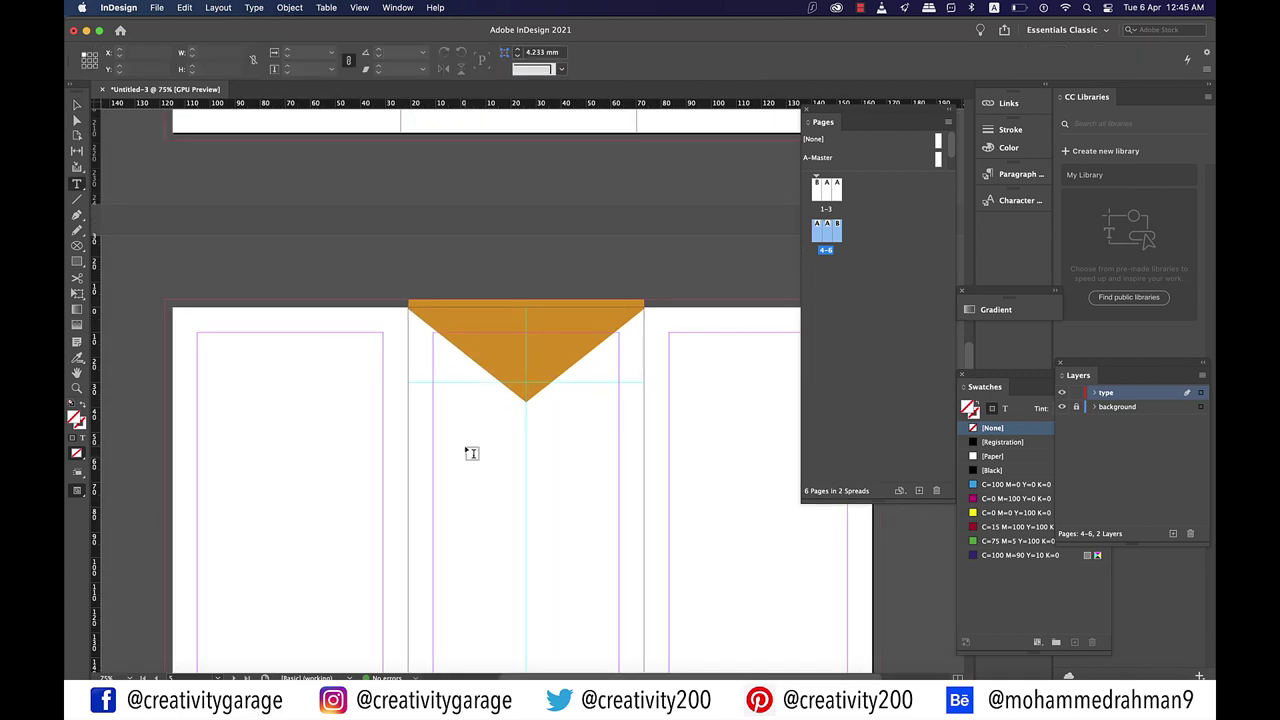
{"action": "mouse_move", "coordinate": [466, 448]}
{"action": "left_mouse_down"}
{"action": "mouse_move", "coordinate": [597, 500]}
{"action": "mouse_move", "coordinate": [585, 494]}
{"action": "left_mouse_up"}
{"action": "type", "text": "Menu"}
{"action": "key", "text": "super+a"}
{"action": "left_click", "coordinate": [140, 52]}
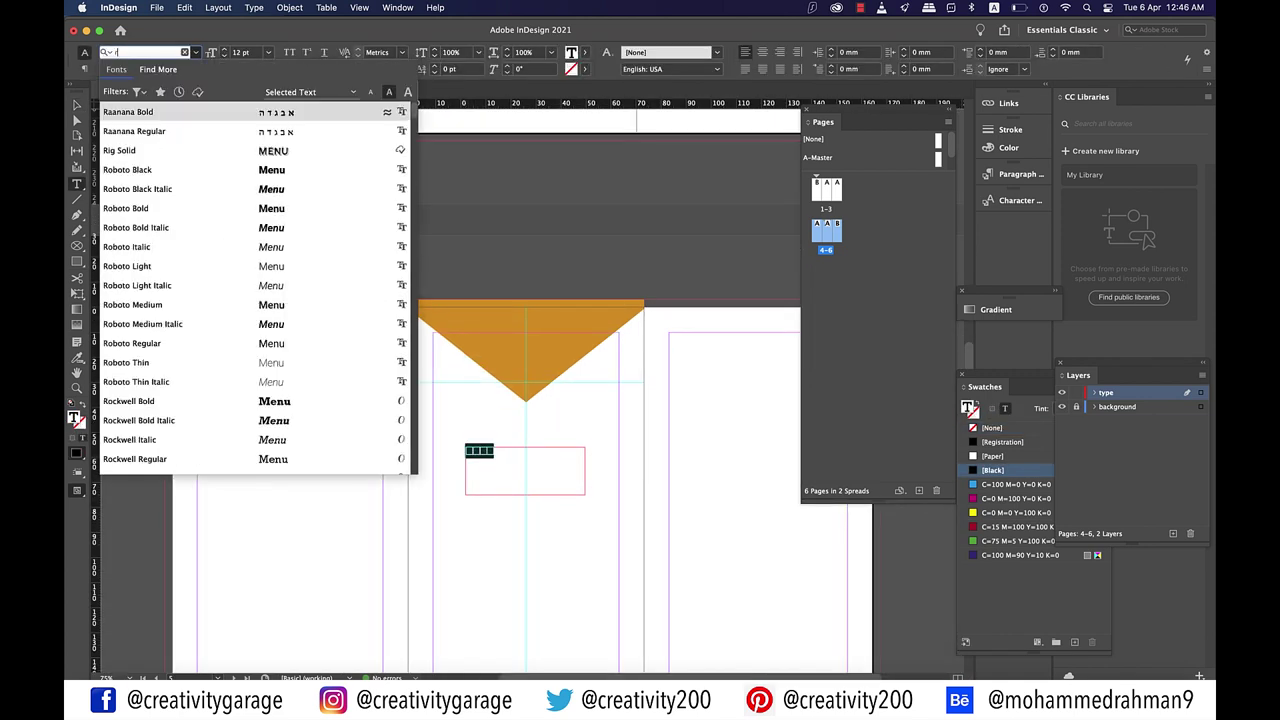
{"action": "type", "text": "robot"}
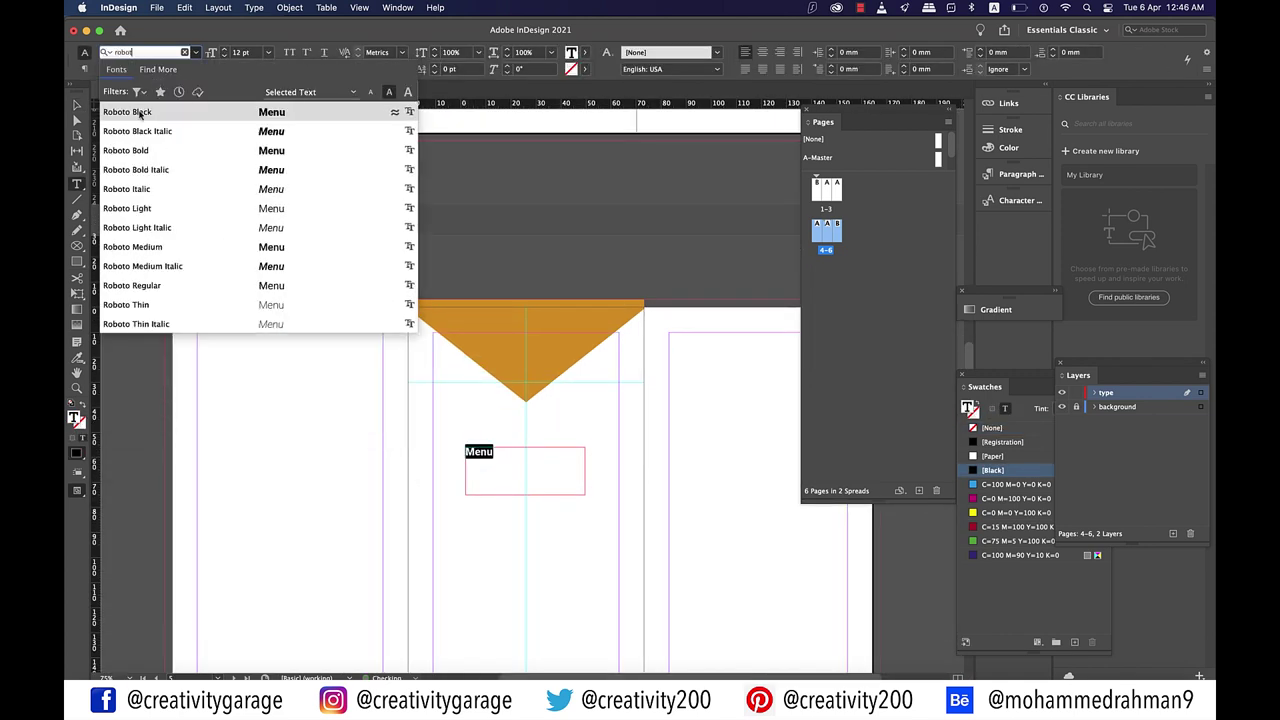
{"action": "left_click", "coordinate": [139, 113]}
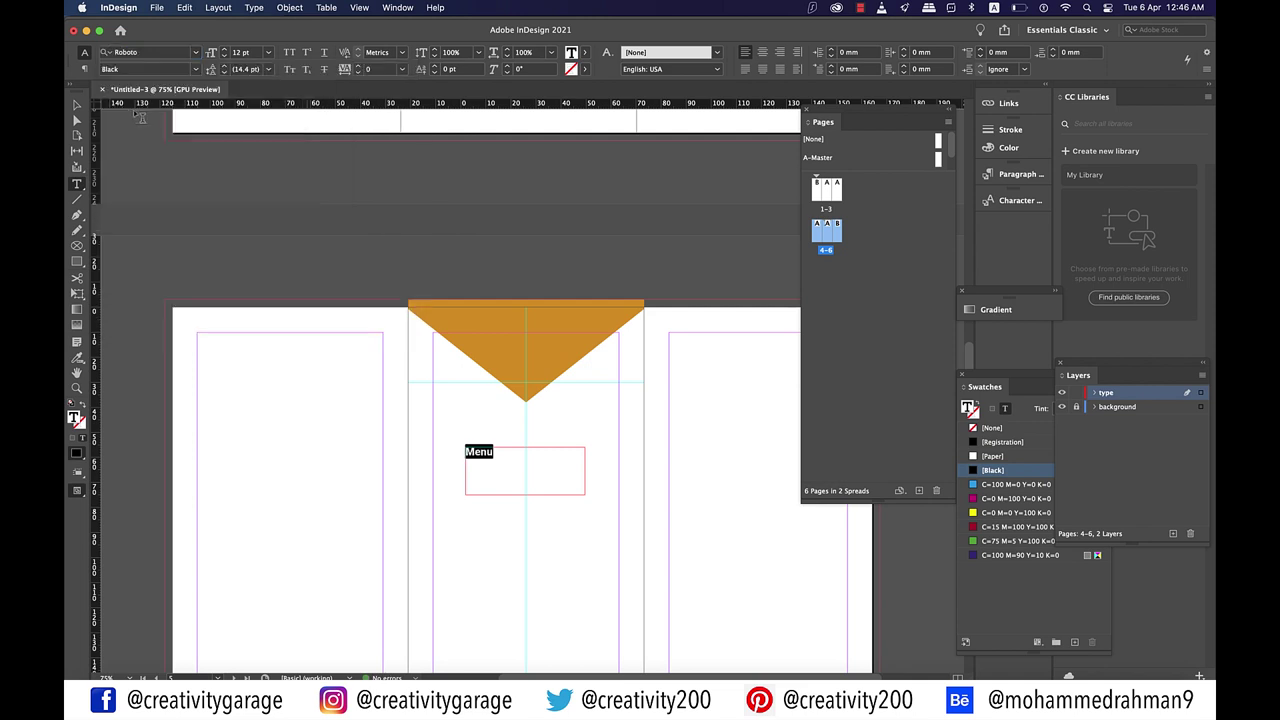
Step: Move the Menu frame into the orange triangle and enlarge the text to 36 pt
{"action": "left_click", "coordinate": [77, 105]}
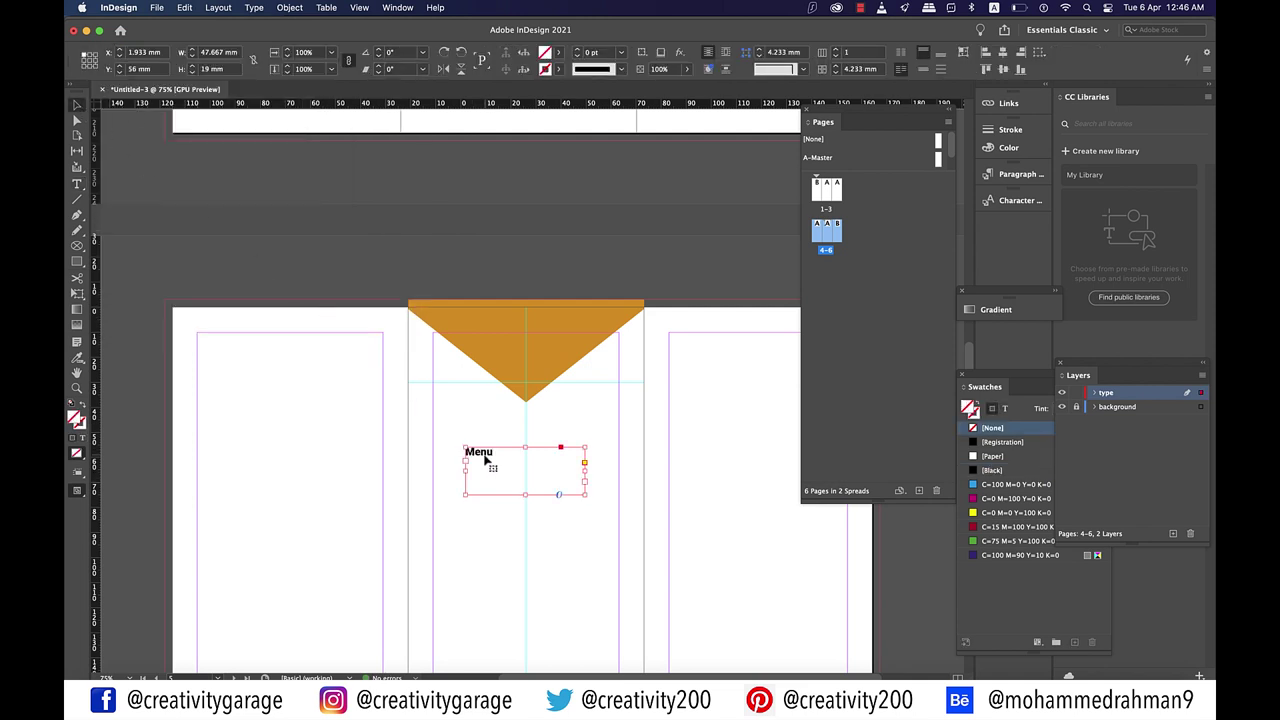
{"action": "left_click_drag", "start_coordinate": [540, 464], "coordinate": [545, 350]}
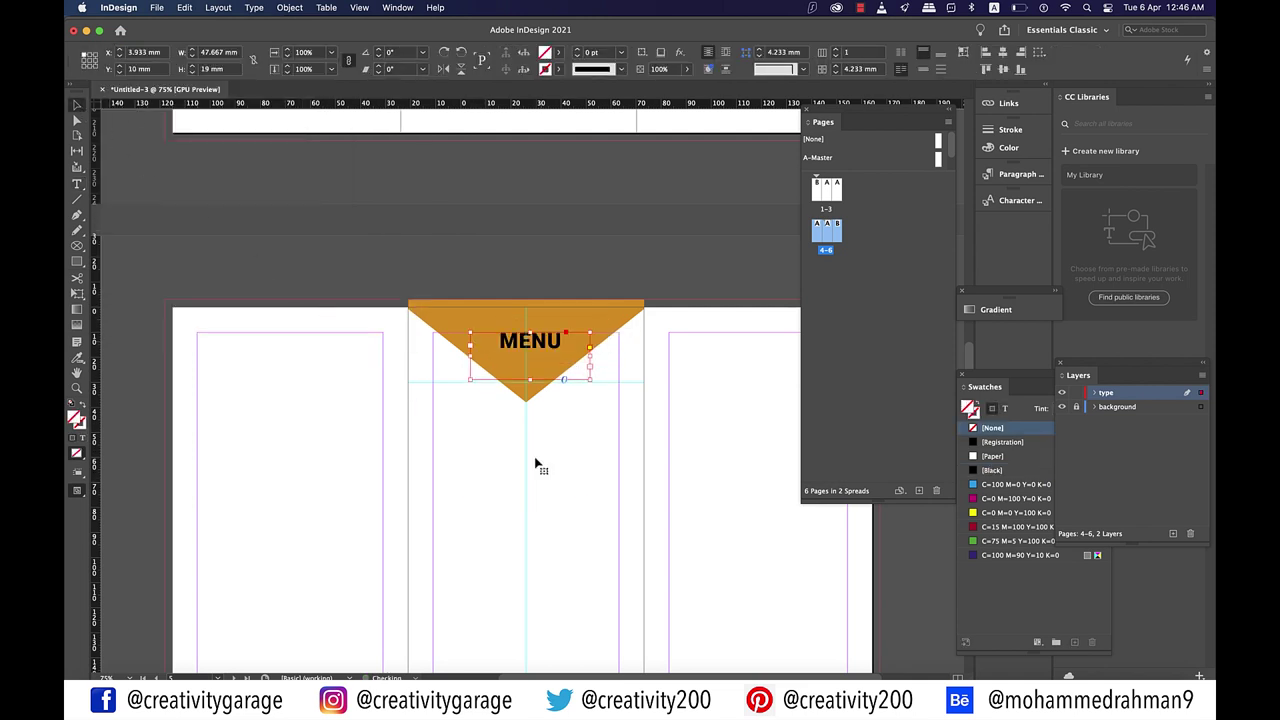
{"action": "double_click", "coordinate": [545, 345]}
{"action": "left_click", "coordinate": [268, 52]}
{"action": "left_click", "coordinate": [268, 228]}
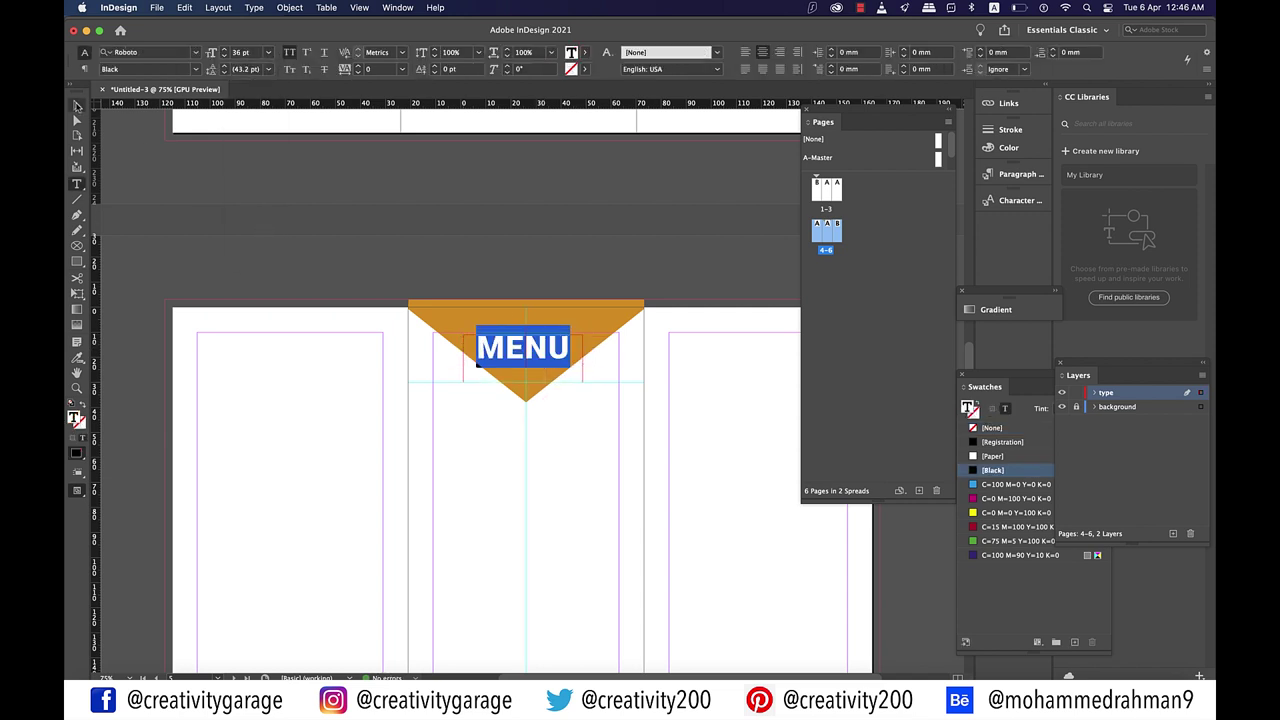
{"action": "key", "text": "Escape"}
Step: Nudge MENU higher and align it horizontally centred with the triangle
{"action": "key", "text": "super+equal"}
{"action": "key", "text": "super+equal"}
{"action": "left_click_drag", "start_coordinate": [548, 358], "coordinate": [543, 345]}
{"action": "left_click", "coordinate": [646, 331], "text": "shift"}
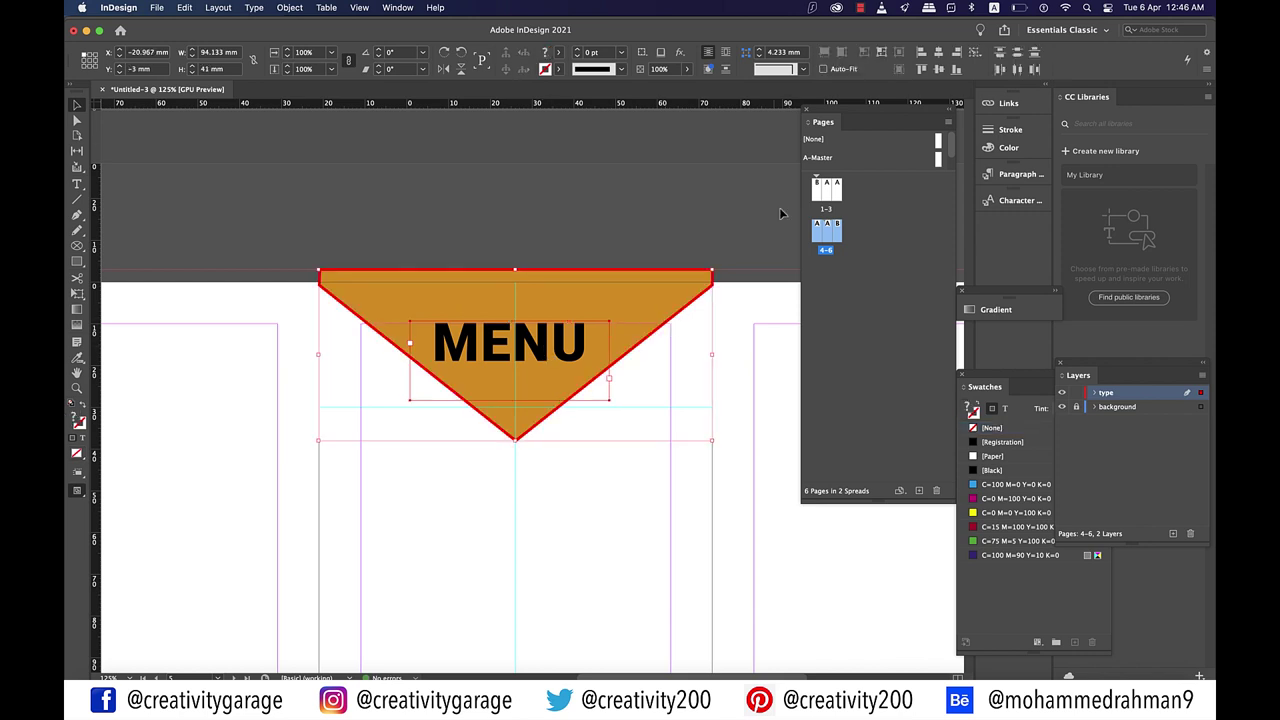
{"action": "left_click", "coordinate": [940, 52]}
{"action": "left_click", "coordinate": [715, 228]}
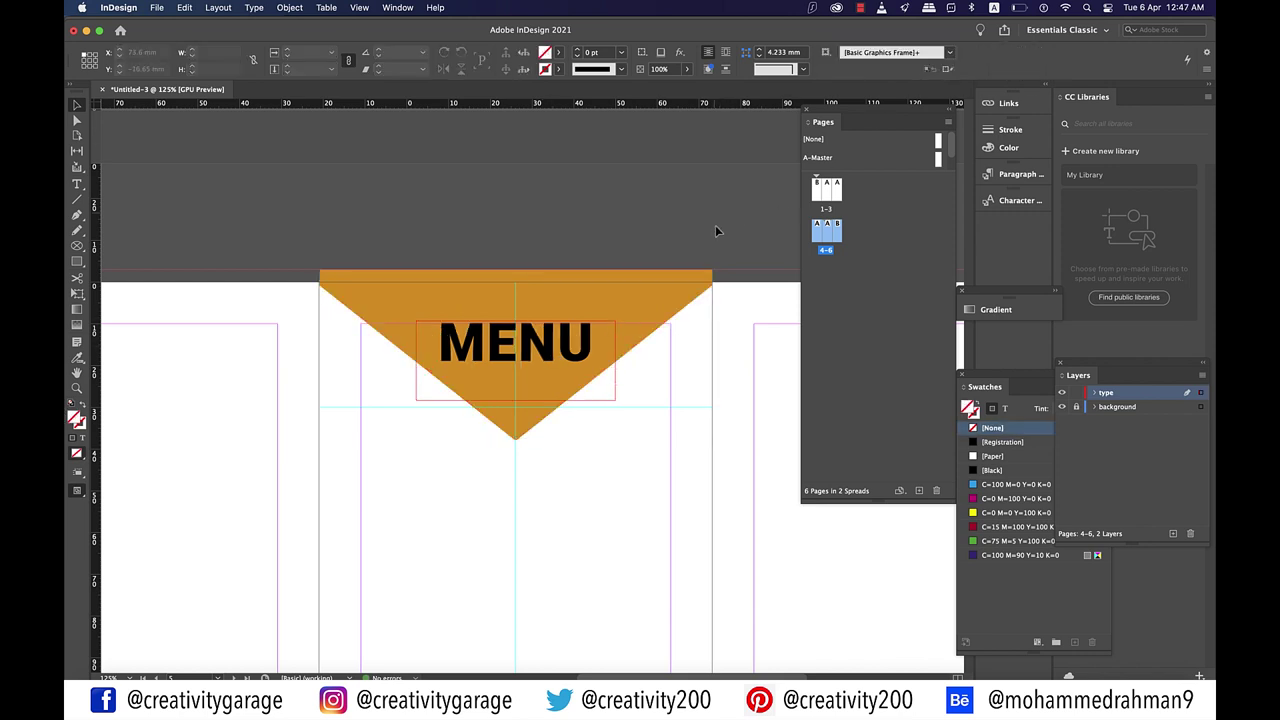
{"action": "key", "text": "super+minus"}
{"action": "key", "text": "super+minus"}
Step: Draw a text frame in the left panel and insert a table with 10 body rows and 2 columns
{"action": "key", "text": "super+equal"}
{"action": "key", "text": "t"}
{"action": "mouse_move", "coordinate": [352, 266]}
{"action": "left_mouse_down"}
{"action": "mouse_move", "coordinate": [449, 391]}
{"action": "mouse_move", "coordinate": [669, 531]}
{"action": "mouse_move", "coordinate": [577, 564]}
{"action": "mouse_move", "coordinate": [597, 606]}
{"action": "left_mouse_up"}
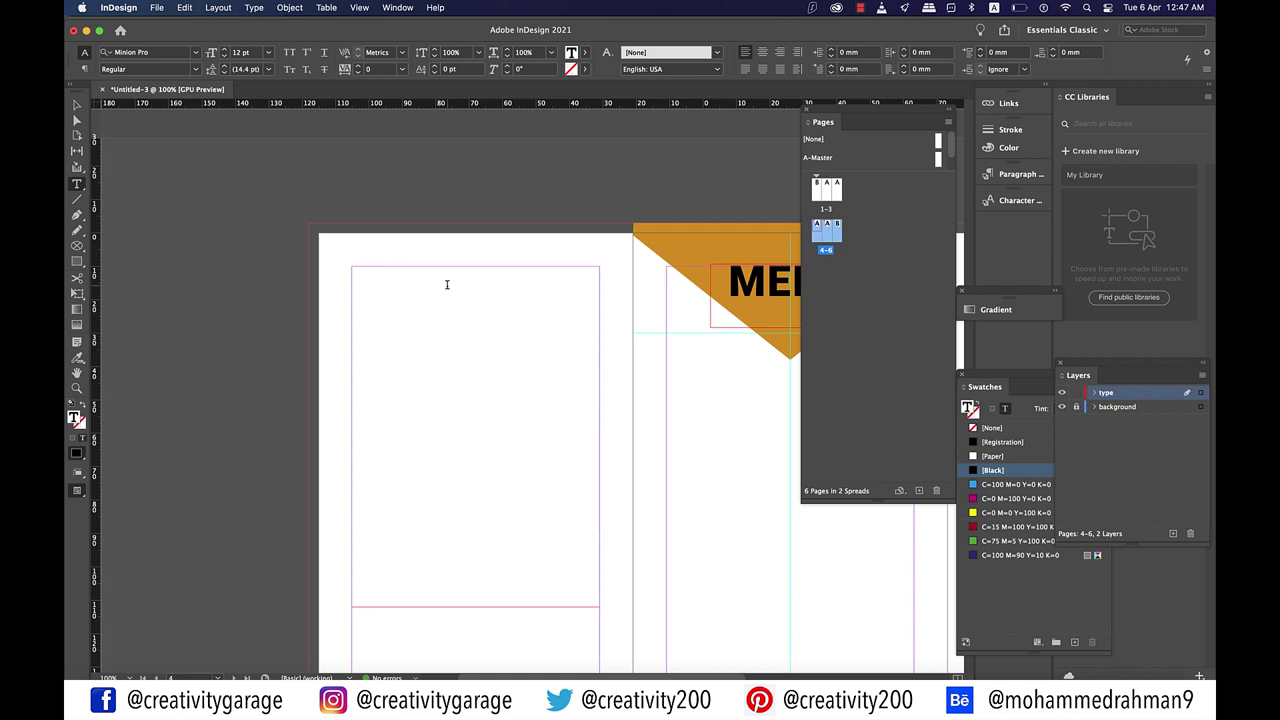
{"action": "left_click", "coordinate": [326, 7]}
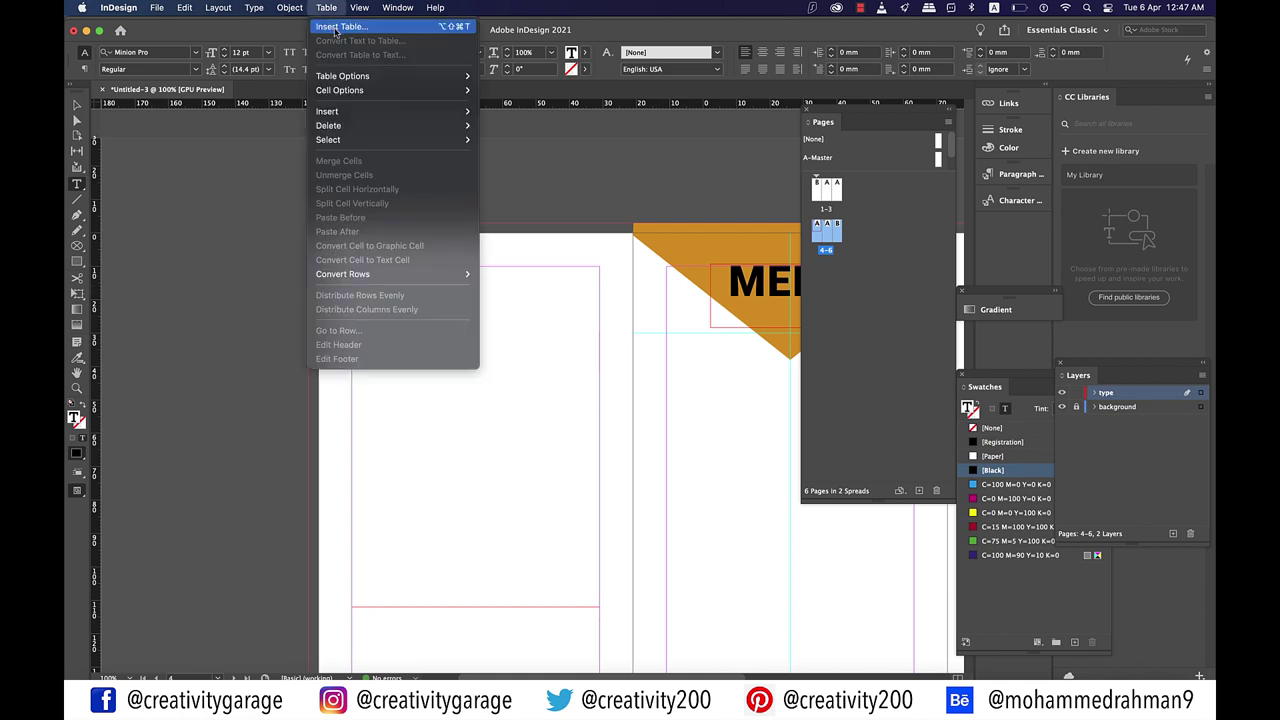
{"action": "left_click", "coordinate": [338, 27]}
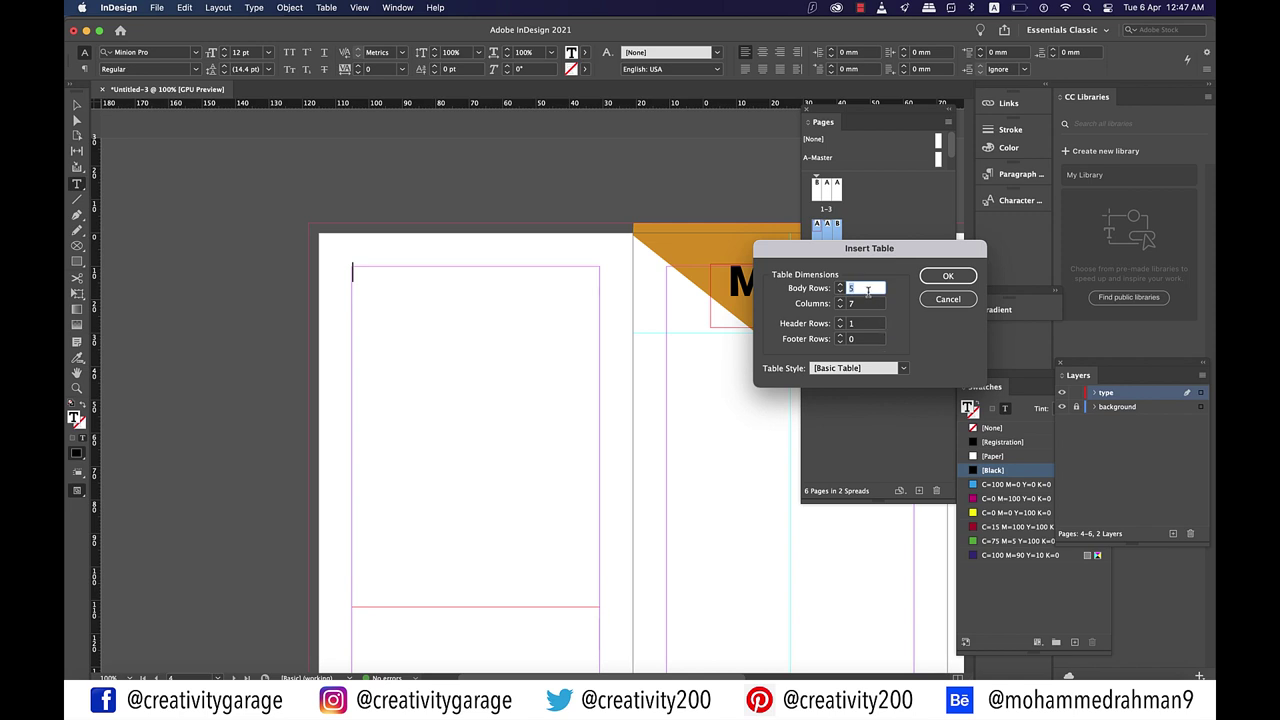
{"action": "type", "text": "10"}
{"action": "key", "text": "Tab"}
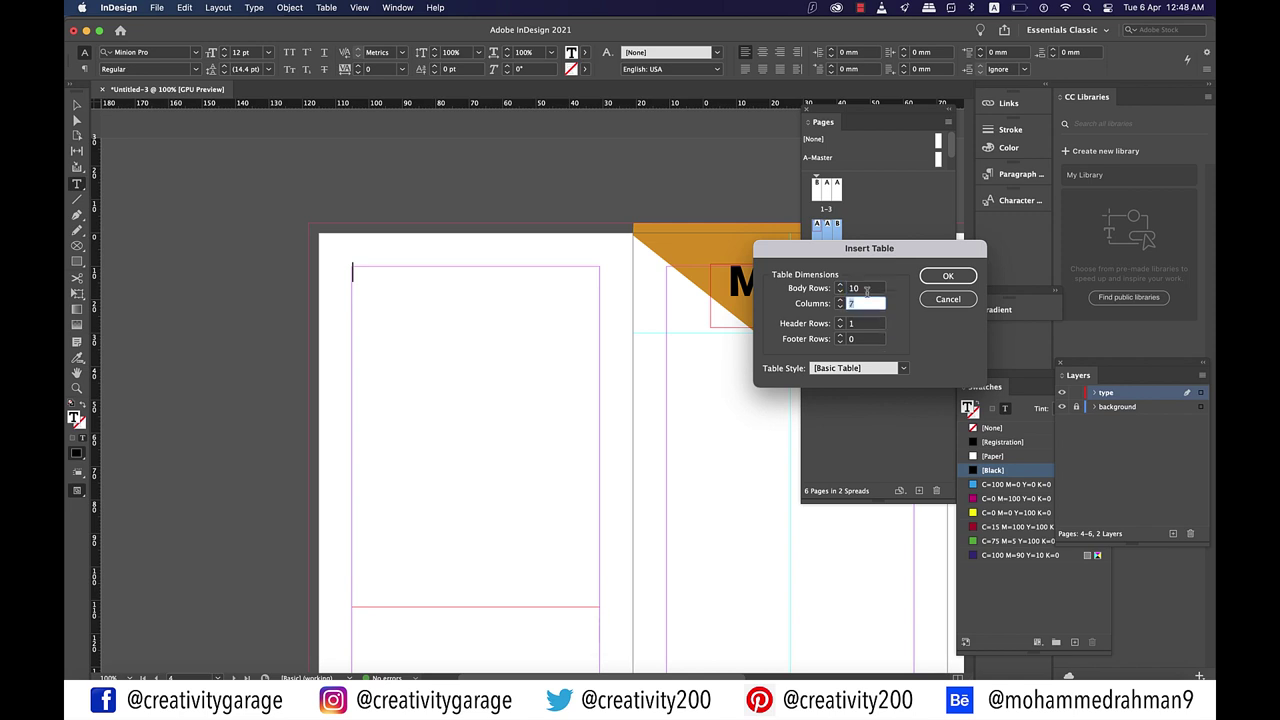
{"action": "type", "text": "2"}
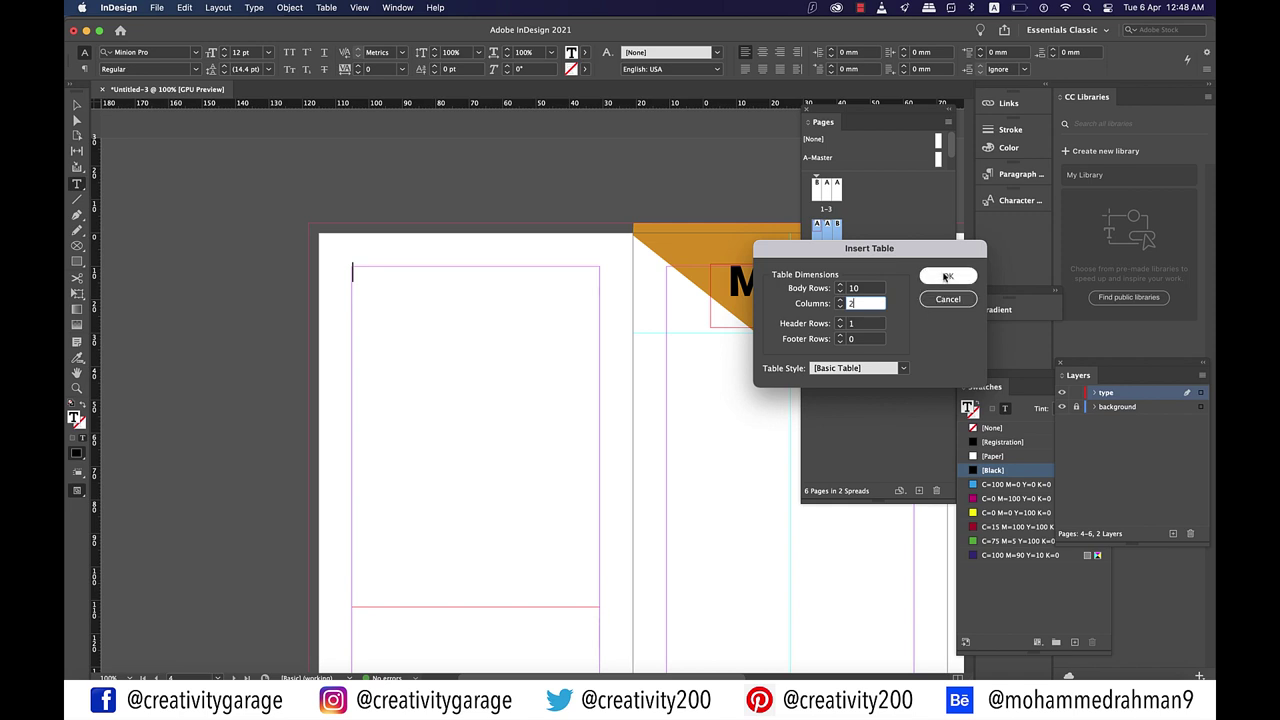
{"action": "left_click", "coordinate": [946, 277]}
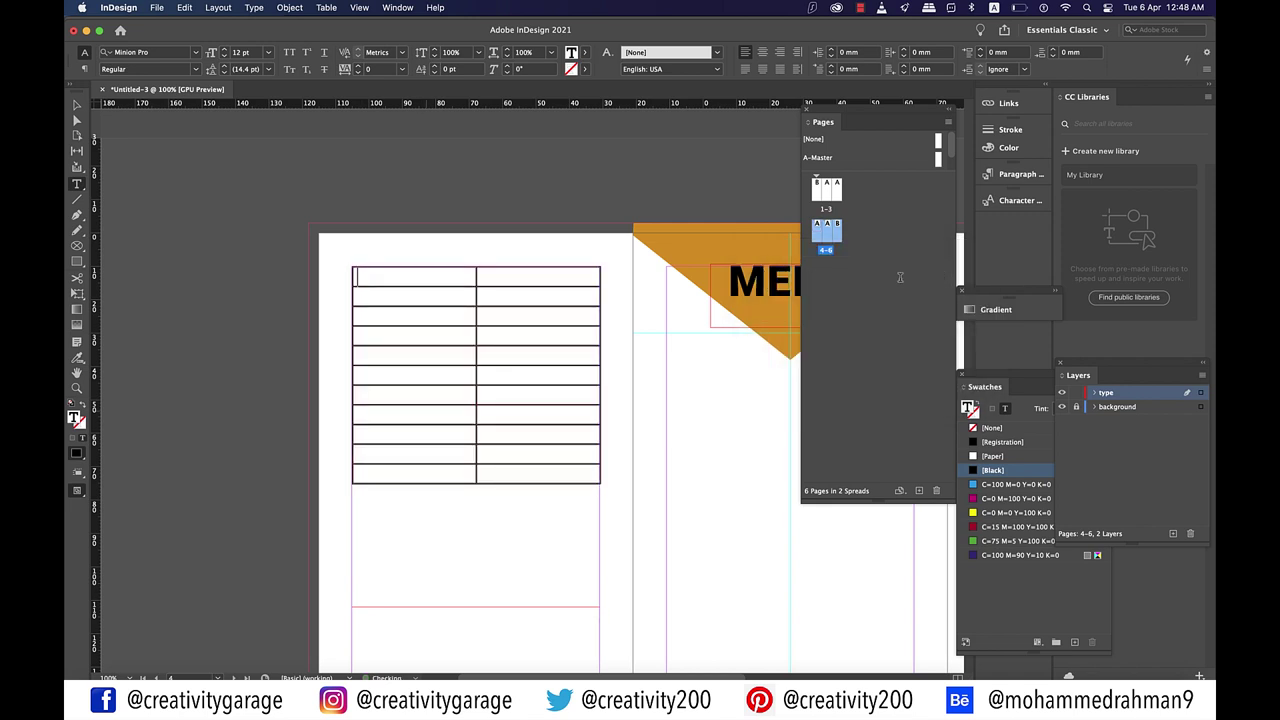
Step: Widen the table's first column and fit the narrower second column back inside the frame
{"action": "scroll", "coordinate": [402, 342], "scroll_direction": "down", "scroll_amount": 1}
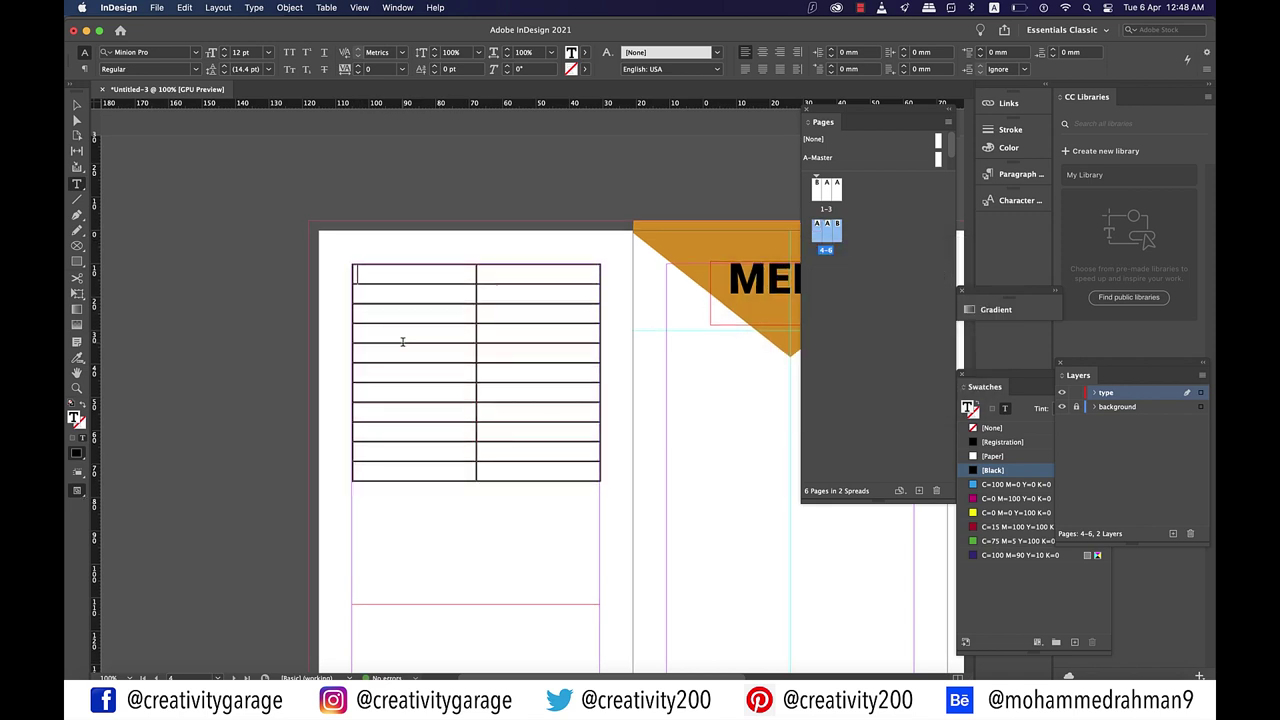
{"action": "scroll", "coordinate": [402, 342], "scroll_direction": "up", "scroll_amount": 1}
{"action": "scroll", "coordinate": [486, 287], "scroll_direction": "down", "scroll_amount": 1}
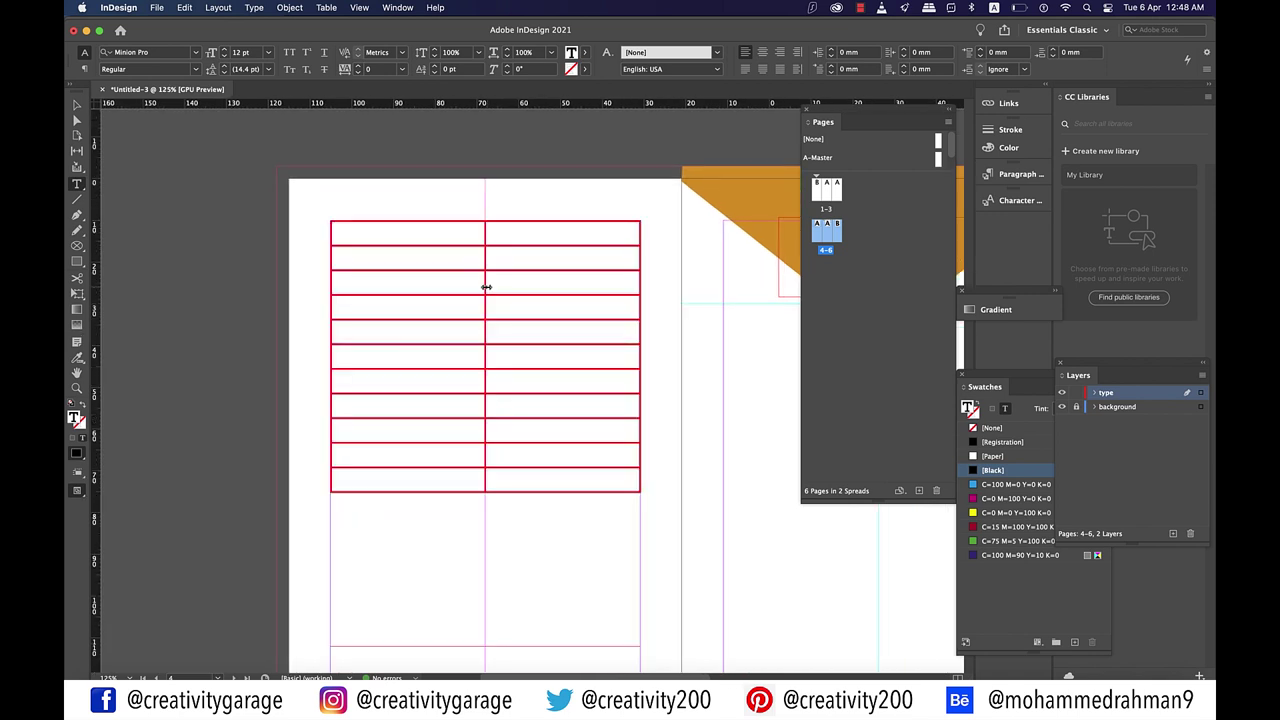
{"action": "left_click_drag", "start_coordinate": [486, 287], "coordinate": [598, 296]}
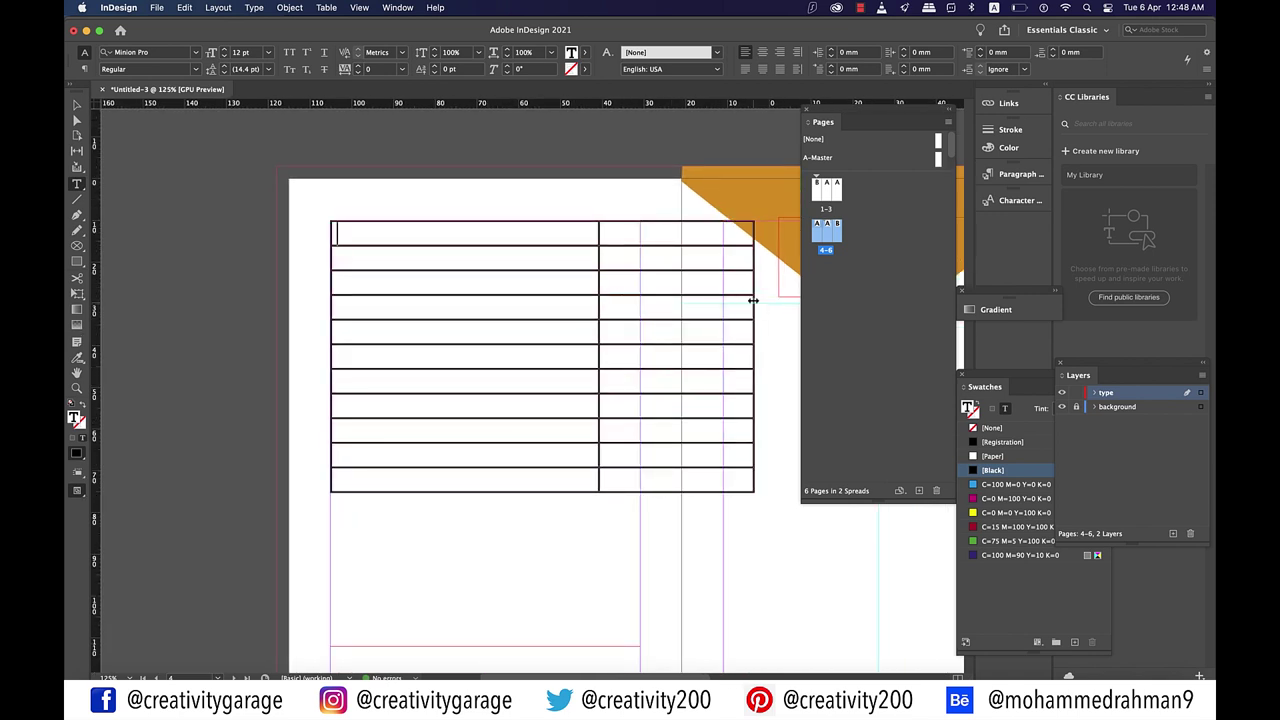
{"action": "left_click_drag", "start_coordinate": [753, 300], "coordinate": [639, 305]}
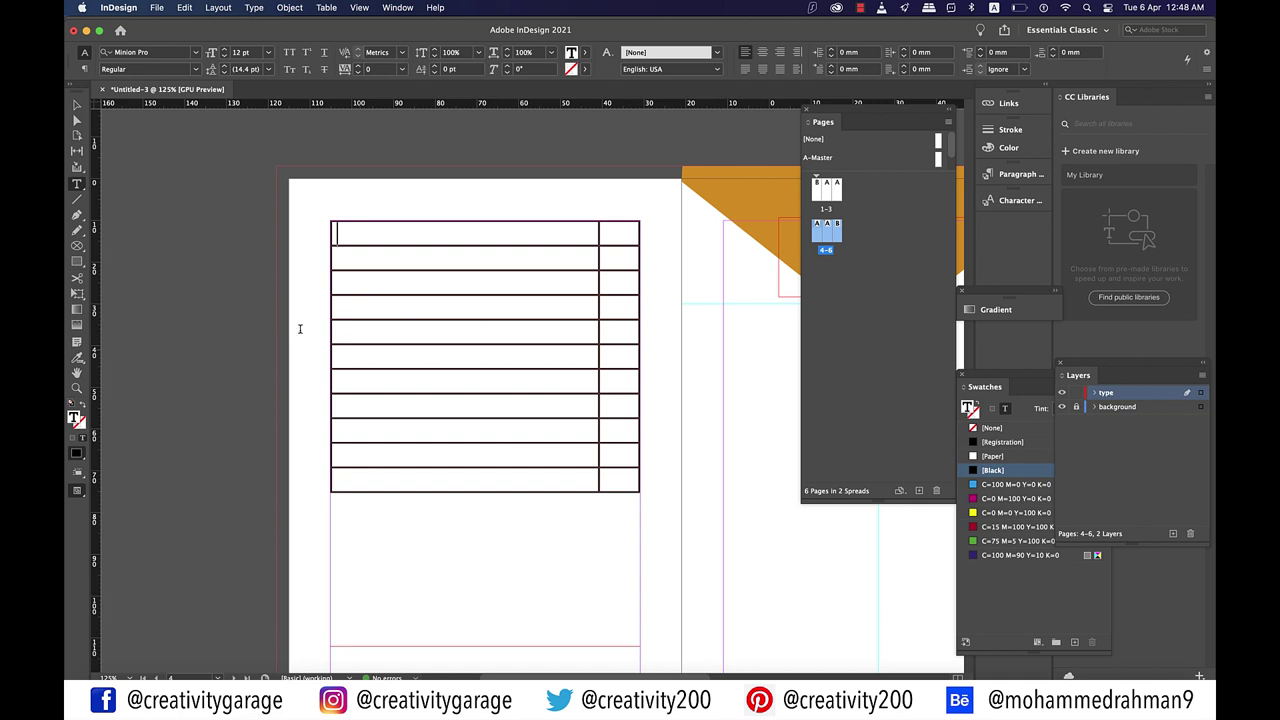
Step: Extend the table's text frame down the left panel to 196.55 mm tall
{"action": "key", "text": "Escape"}
{"action": "key", "text": "super+minus"}
{"action": "left_click_drag", "start_coordinate": [489, 256], "coordinate": [500, 570]}
{"action": "scroll", "coordinate": [515, 395], "scroll_direction": "down", "scroll_amount": 15}
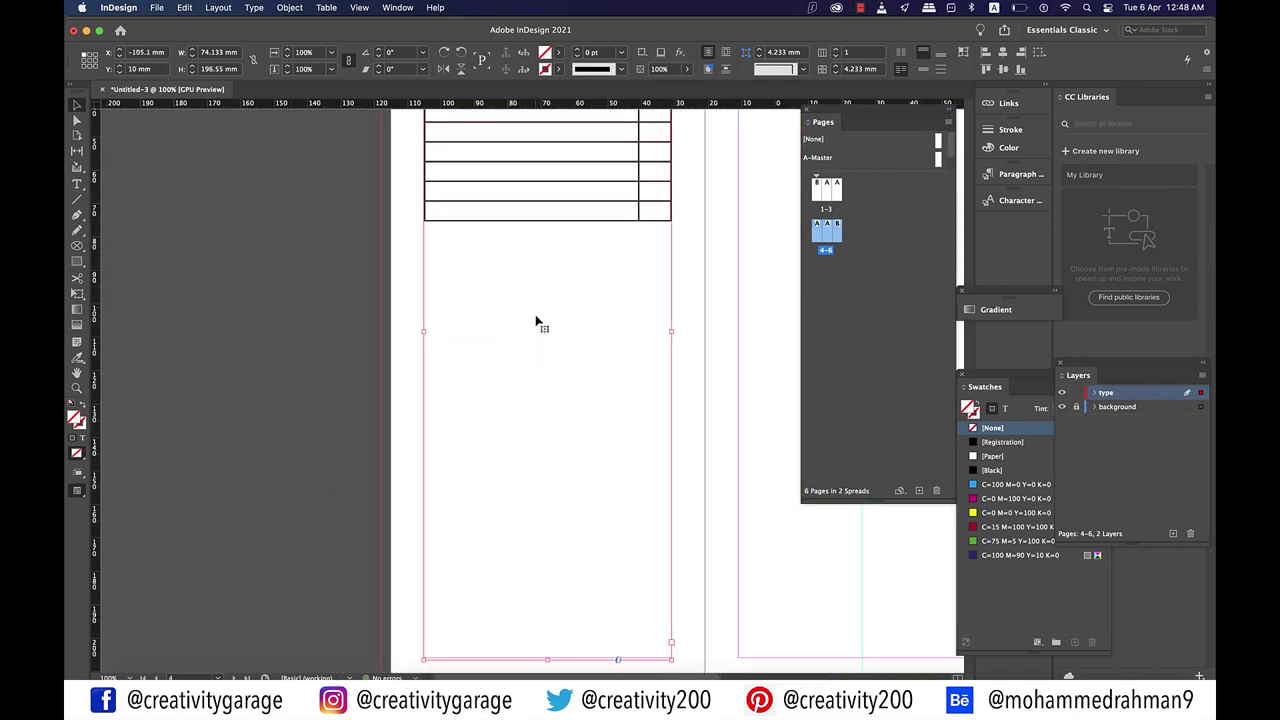
{"action": "scroll", "coordinate": [536, 322], "scroll_direction": "right", "scroll_amount": 3}
{"action": "scroll", "coordinate": [536, 322], "scroll_direction": "up", "scroll_amount": 5}
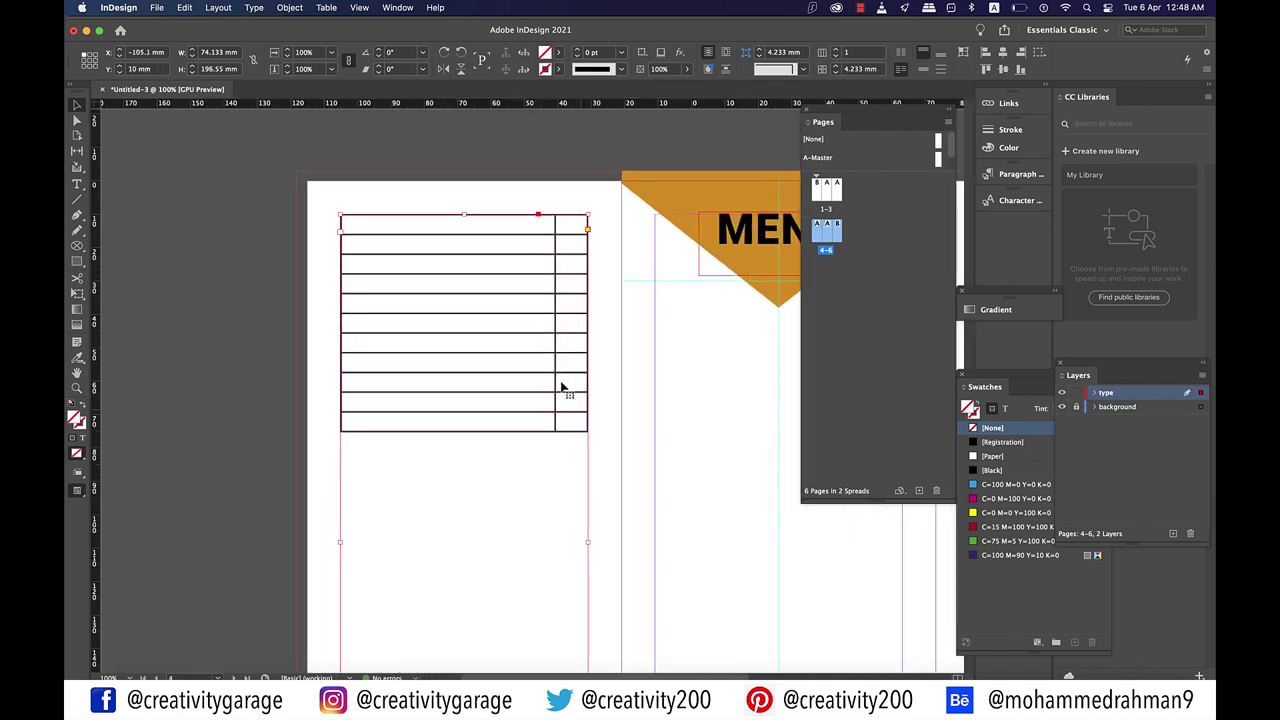
Step: Select all the table's cells and set their stroke to [None]
{"action": "double_click", "coordinate": [566, 426]}
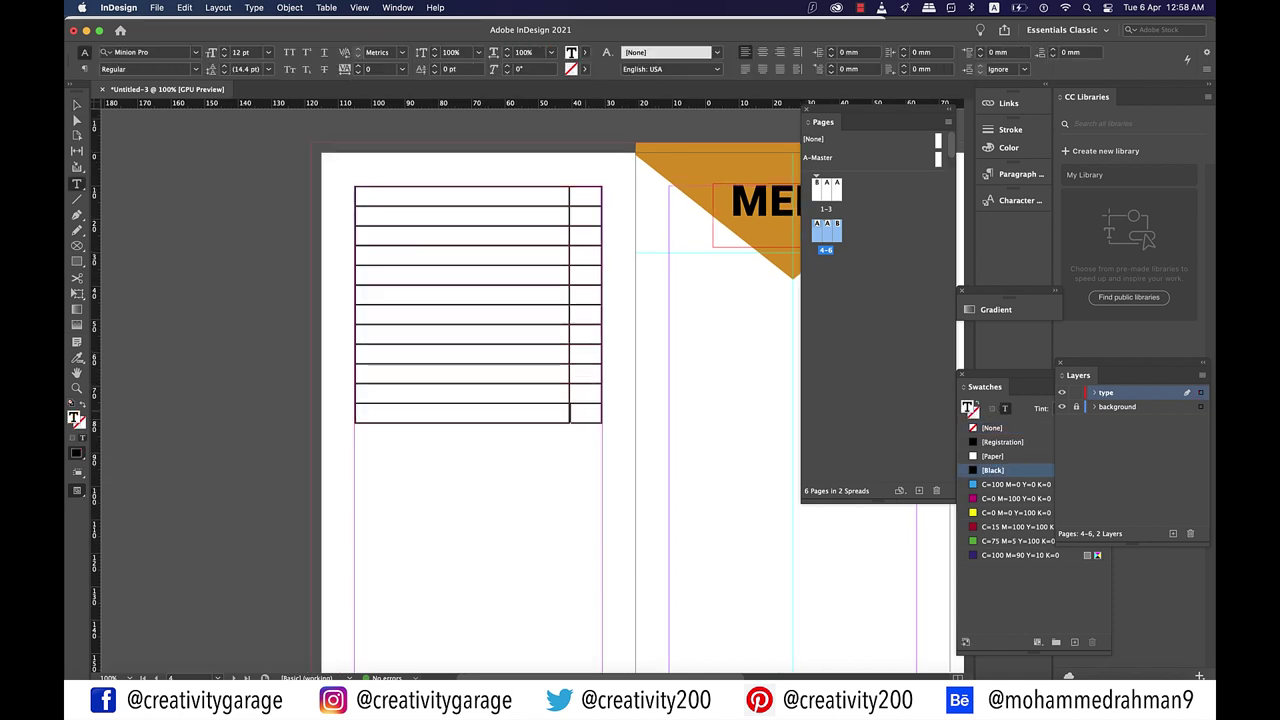
{"action": "key", "text": "super+a"}
{"action": "left_click_drag", "start_coordinate": [570, 413], "coordinate": [460, 215]}
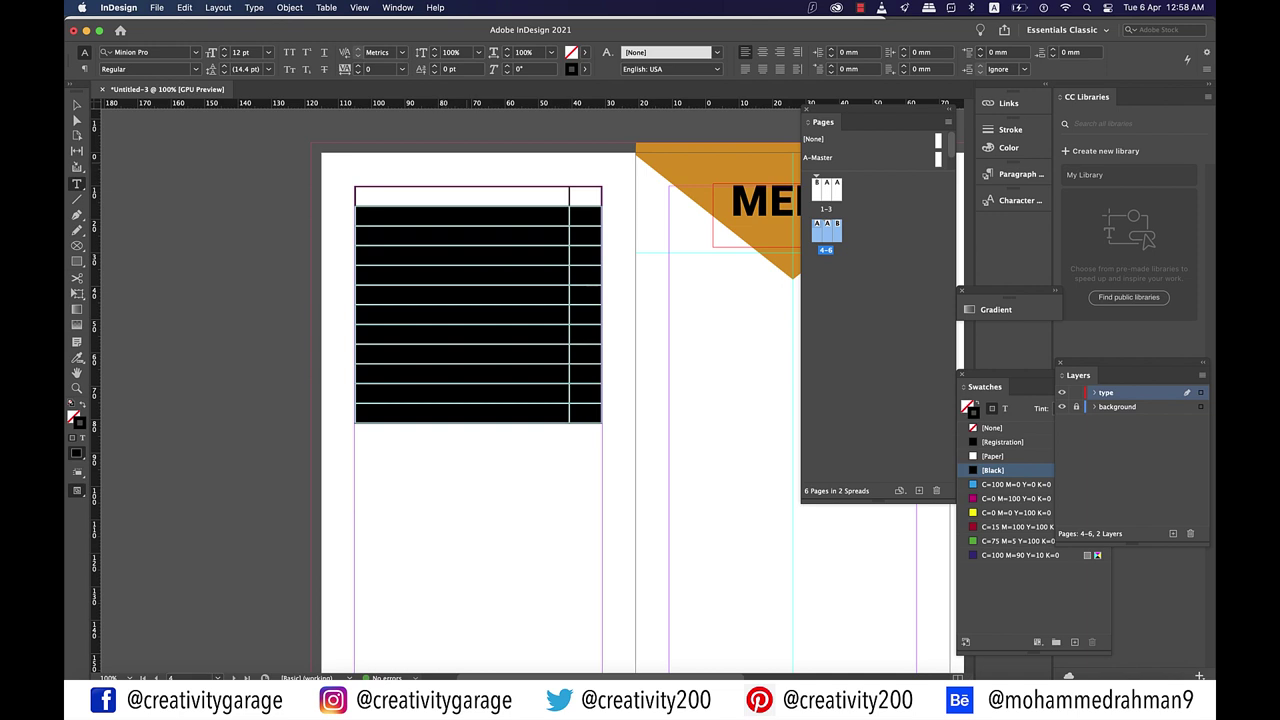
{"action": "key", "text": "super+a"}
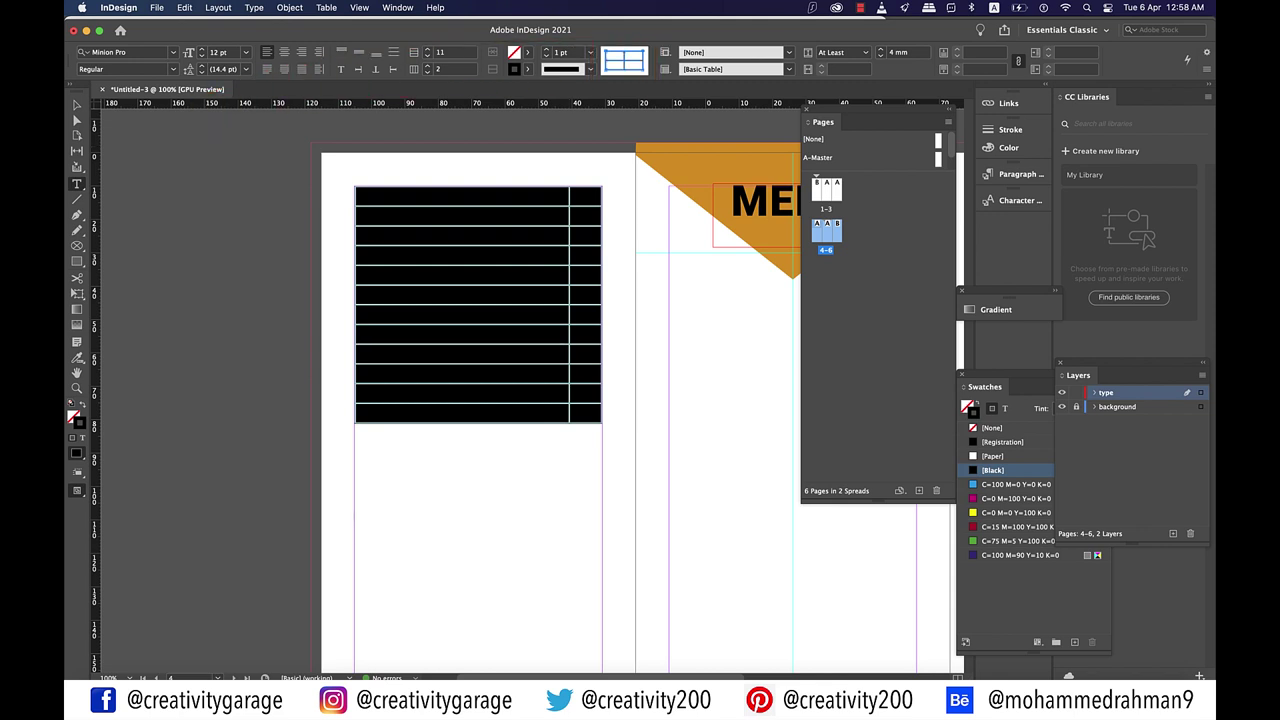
{"action": "left_click", "coordinate": [528, 69]}
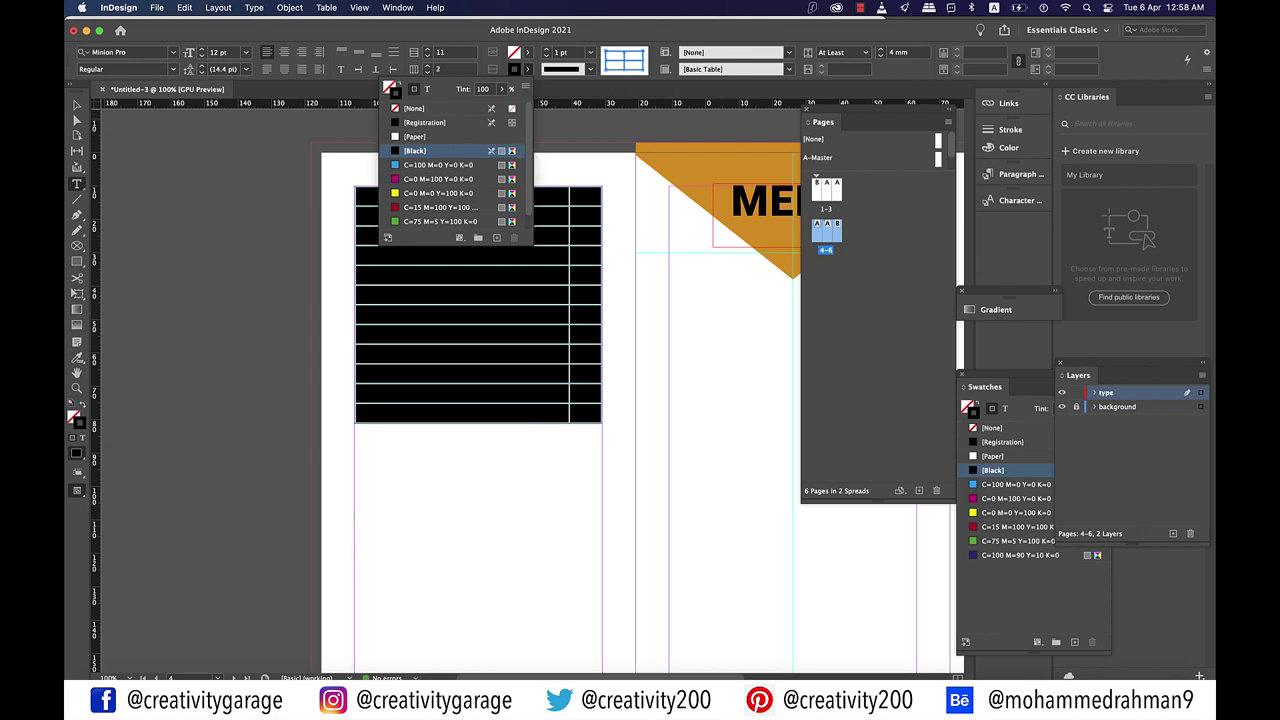
{"action": "left_click", "coordinate": [414, 108]}
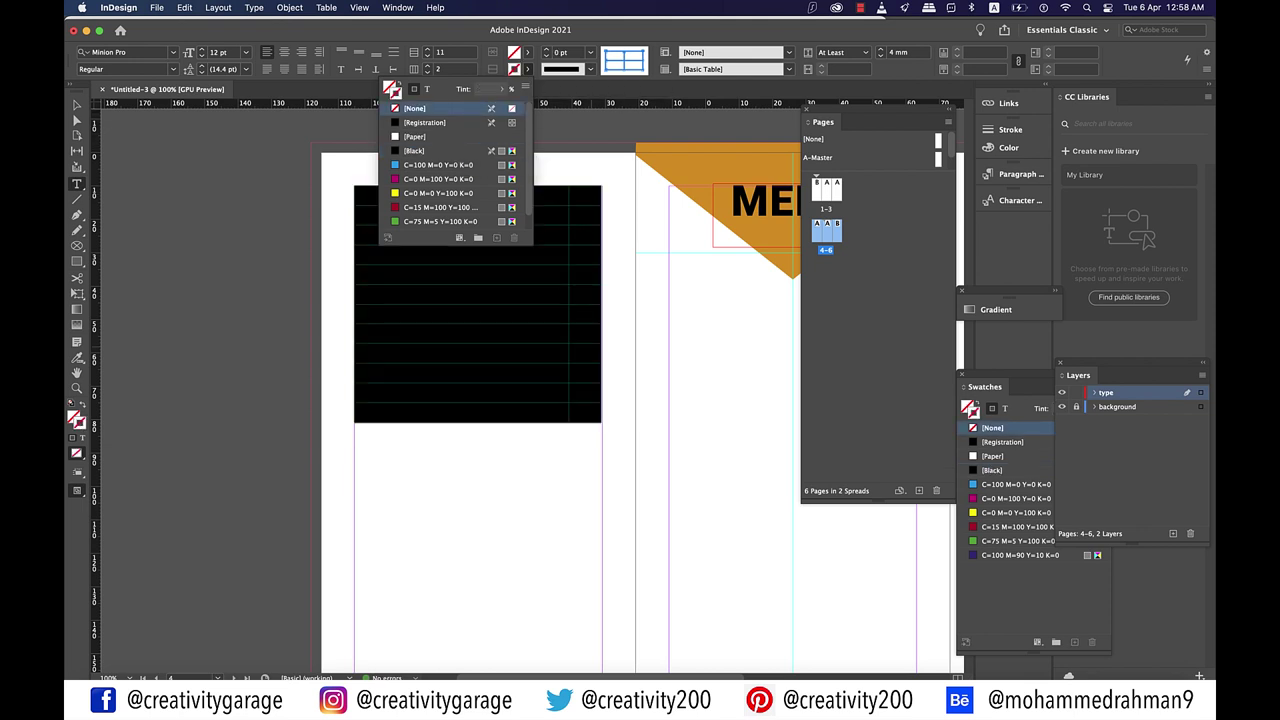
{"action": "left_click", "coordinate": [574, 334]}
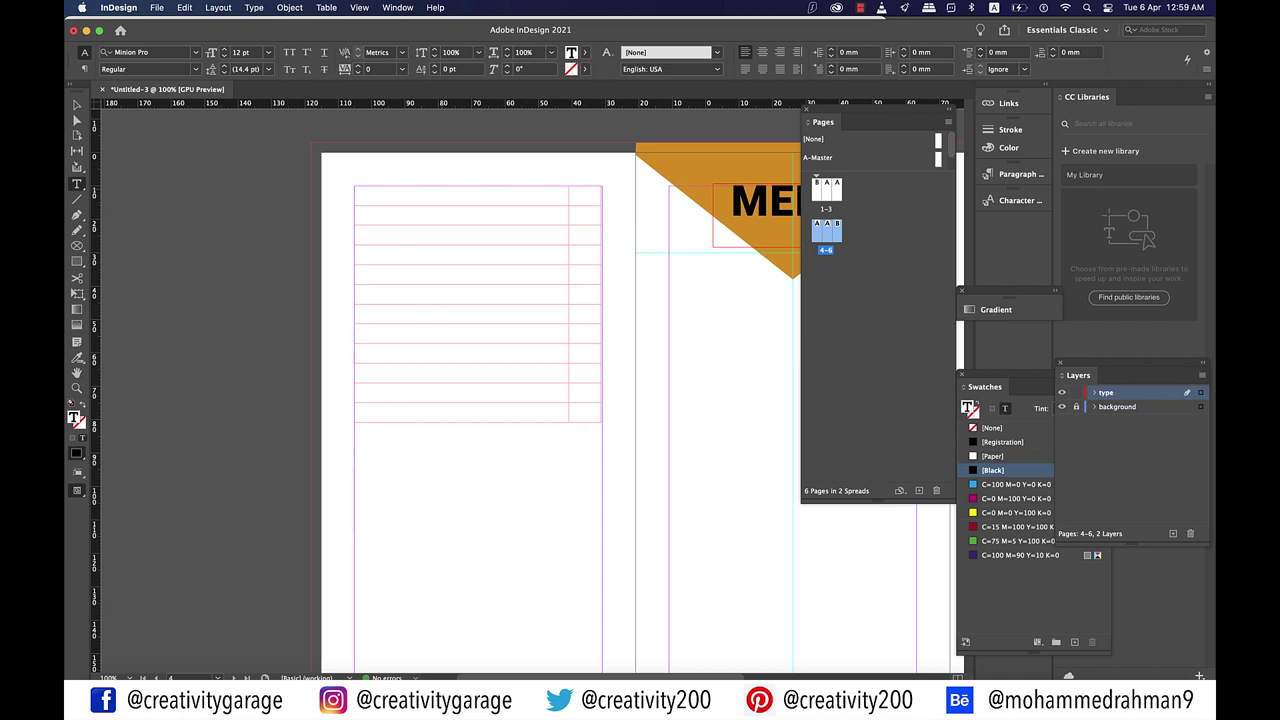
{"action": "left_click", "coordinate": [461, 195]}
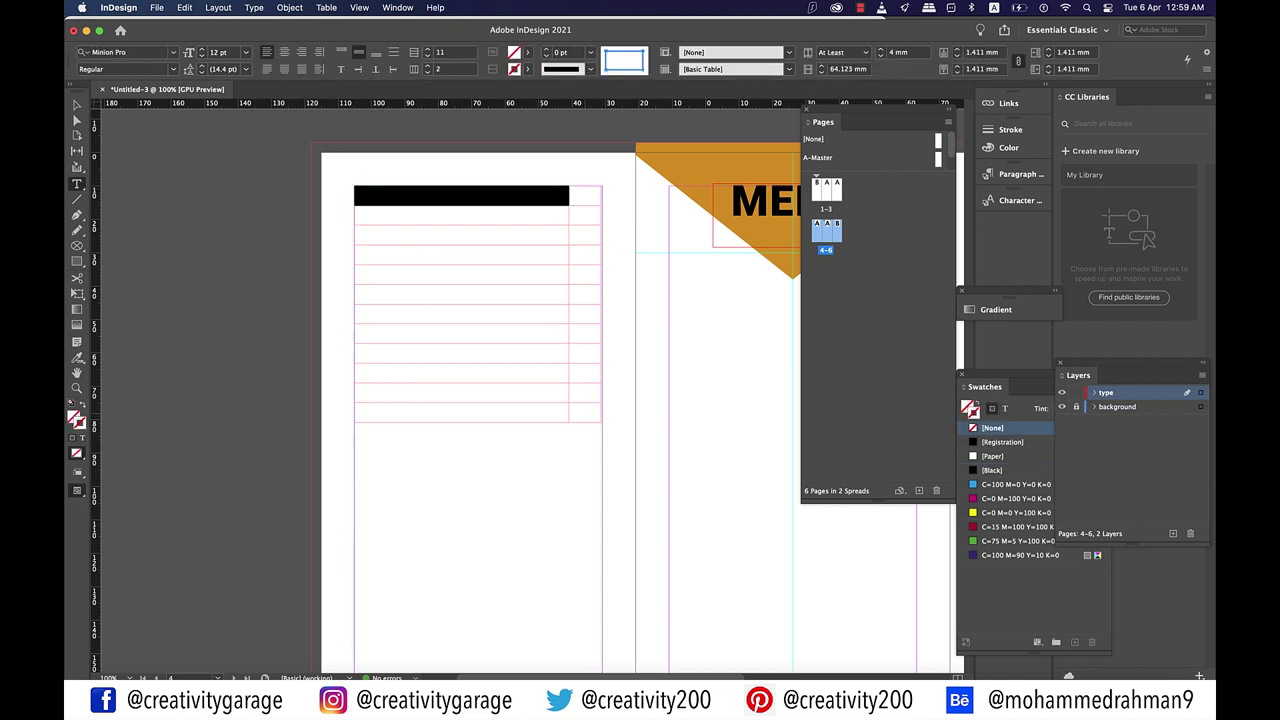
Step: In the Table panel, set the table's row height to At Least 14 mm
{"action": "left_click", "coordinate": [355, 186]}
{"action": "left_click", "coordinate": [397, 7]}
{"action": "mouse_move", "coordinate": [420, 373]}
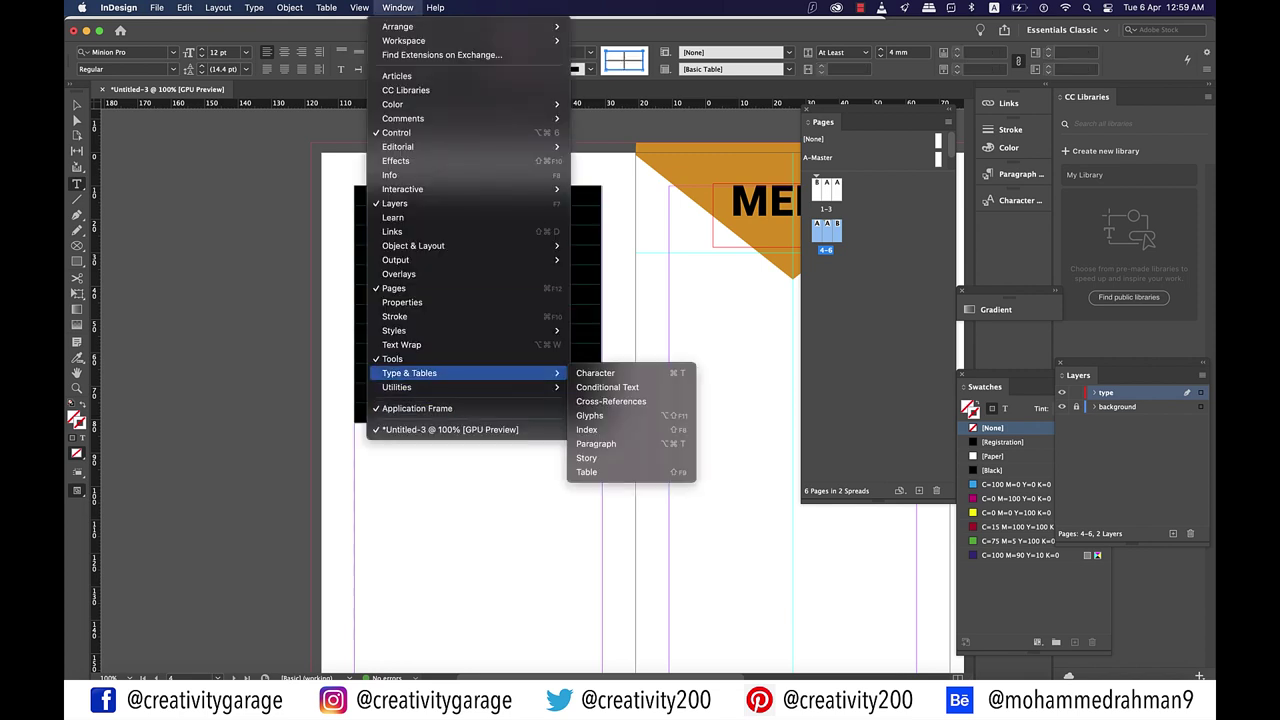
{"action": "left_click", "coordinate": [590, 472]}
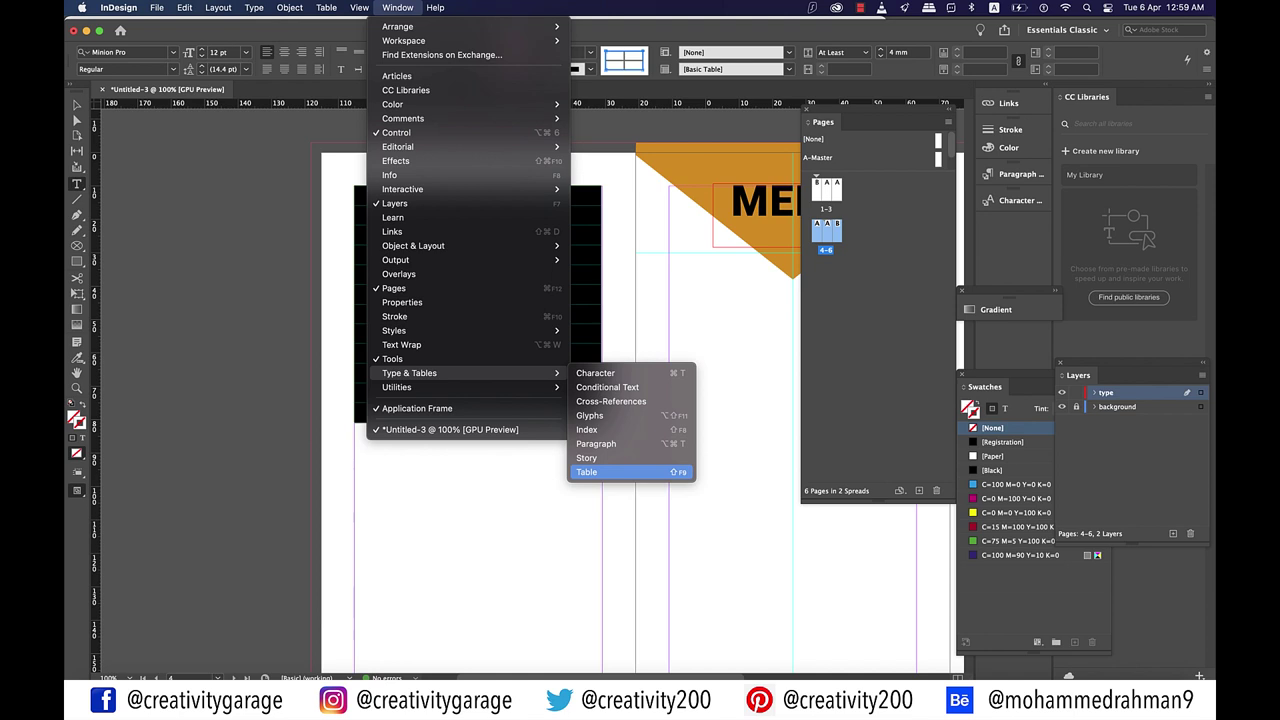
{"action": "left_click", "coordinate": [590, 472]}
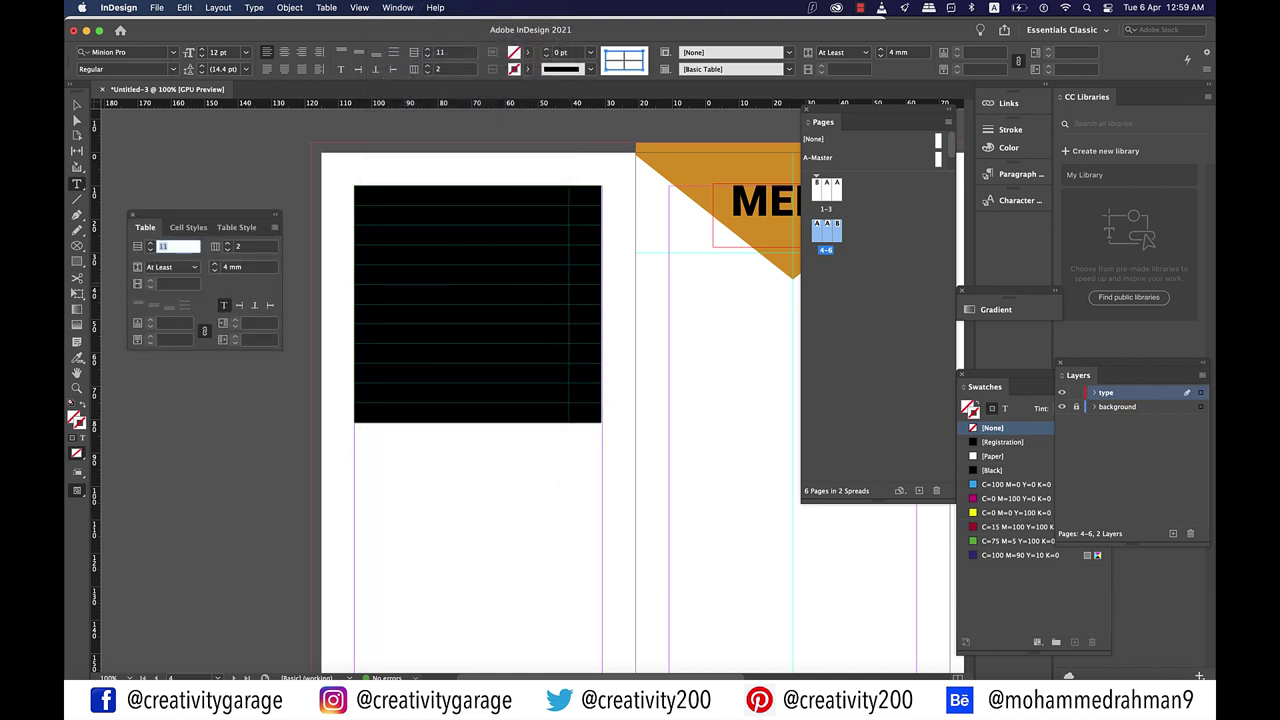
{"action": "key", "text": "Tab"}
{"action": "type", "text": "14"}
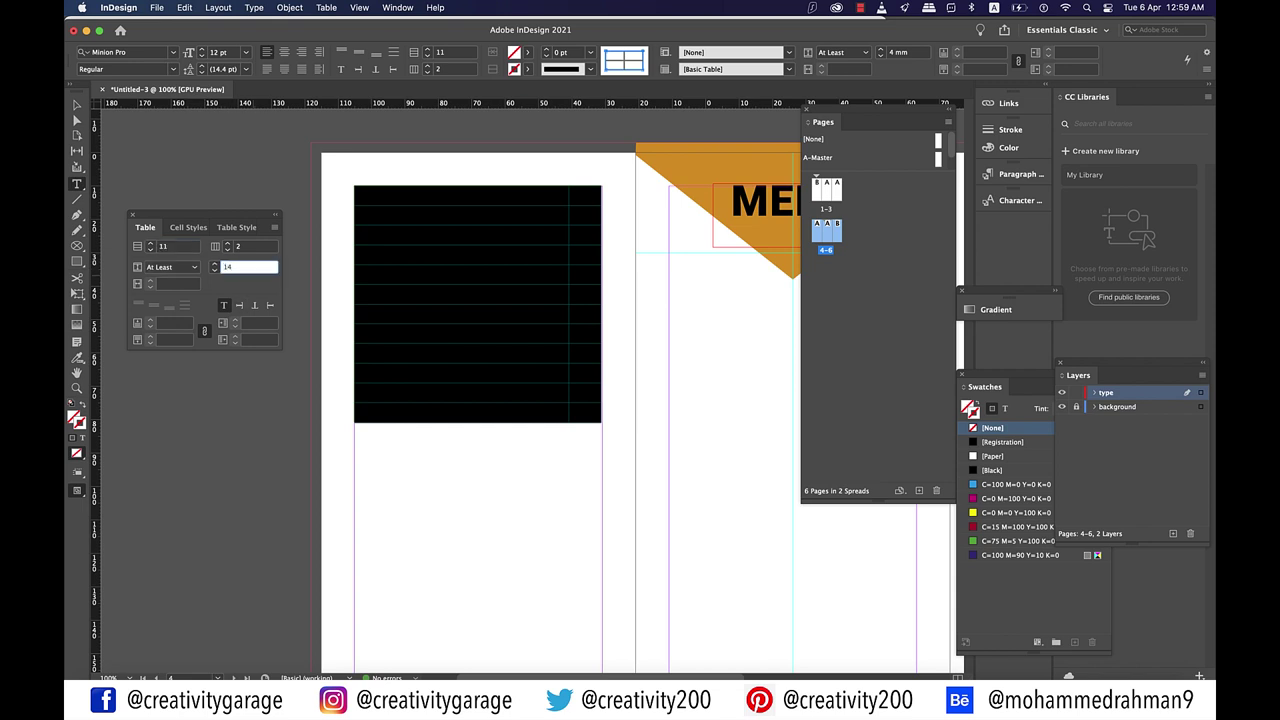
{"action": "key", "text": "Return"}
{"action": "key", "text": "Tab"}
Step: Place the text cursor in the table's first cell, ready to enter menu items
{"action": "scroll", "coordinate": [640, 390], "scroll_direction": "down", "scroll_amount": 5}
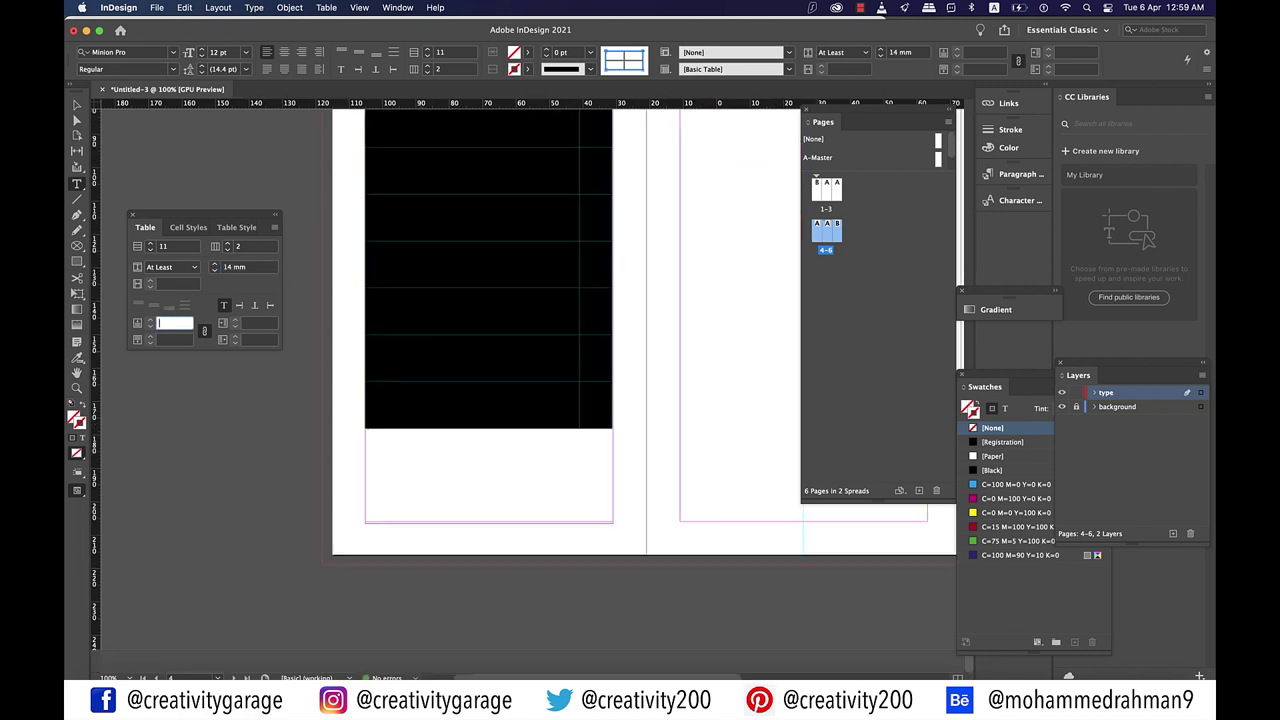
{"action": "scroll", "coordinate": [640, 390], "scroll_direction": "up", "scroll_amount": 5}
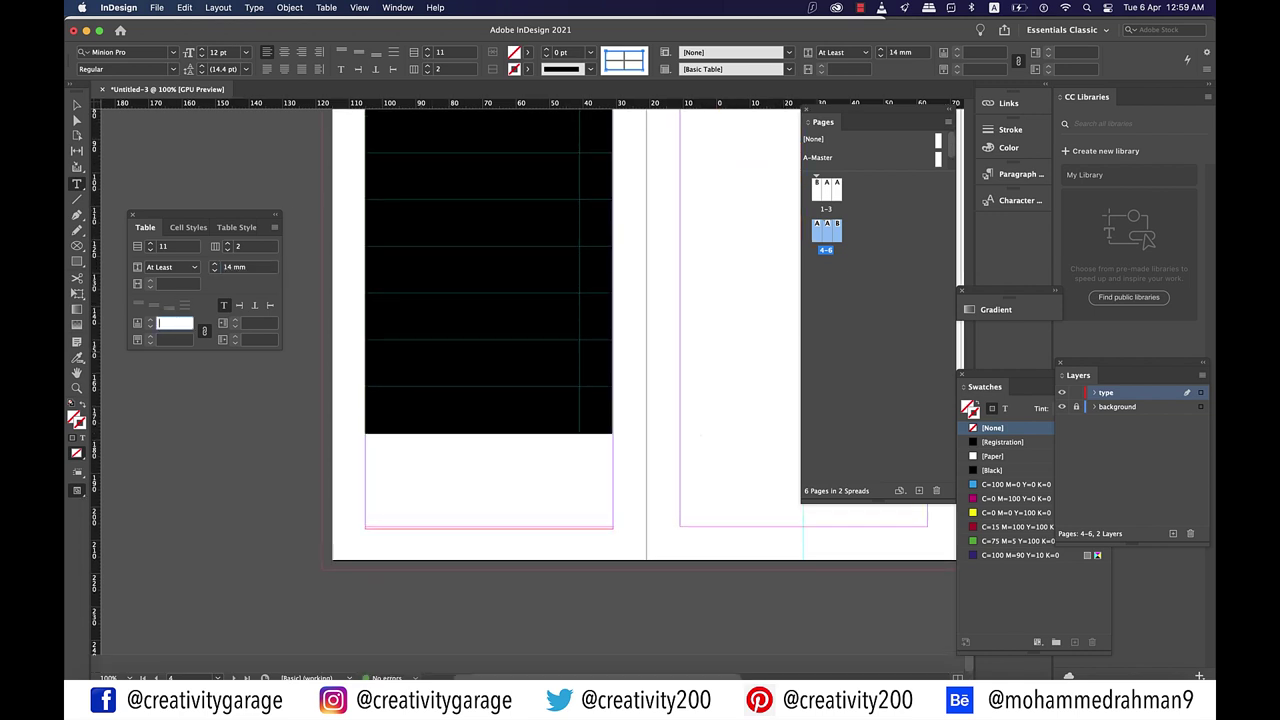
{"action": "key", "text": "Escape"}
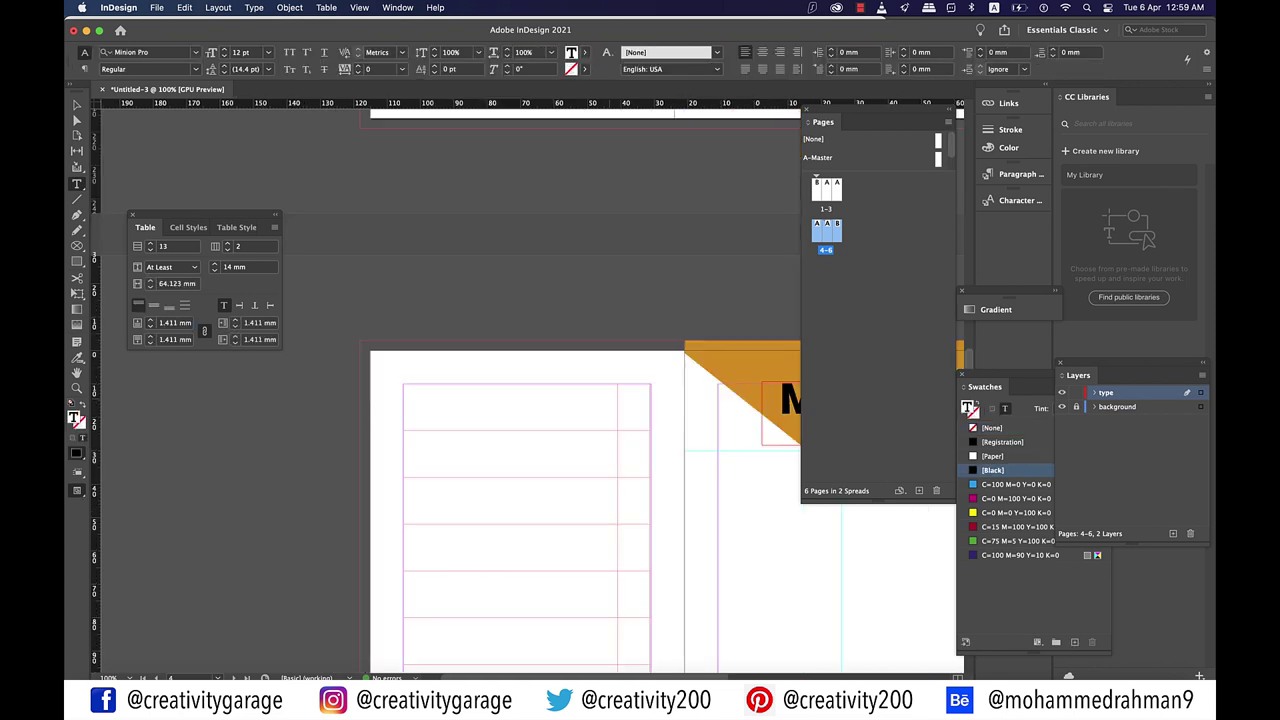
{"action": "left_click", "coordinate": [634, 408]}
{"action": "scroll", "coordinate": [520, 450], "scroll_direction": "right", "scroll_amount": 1}
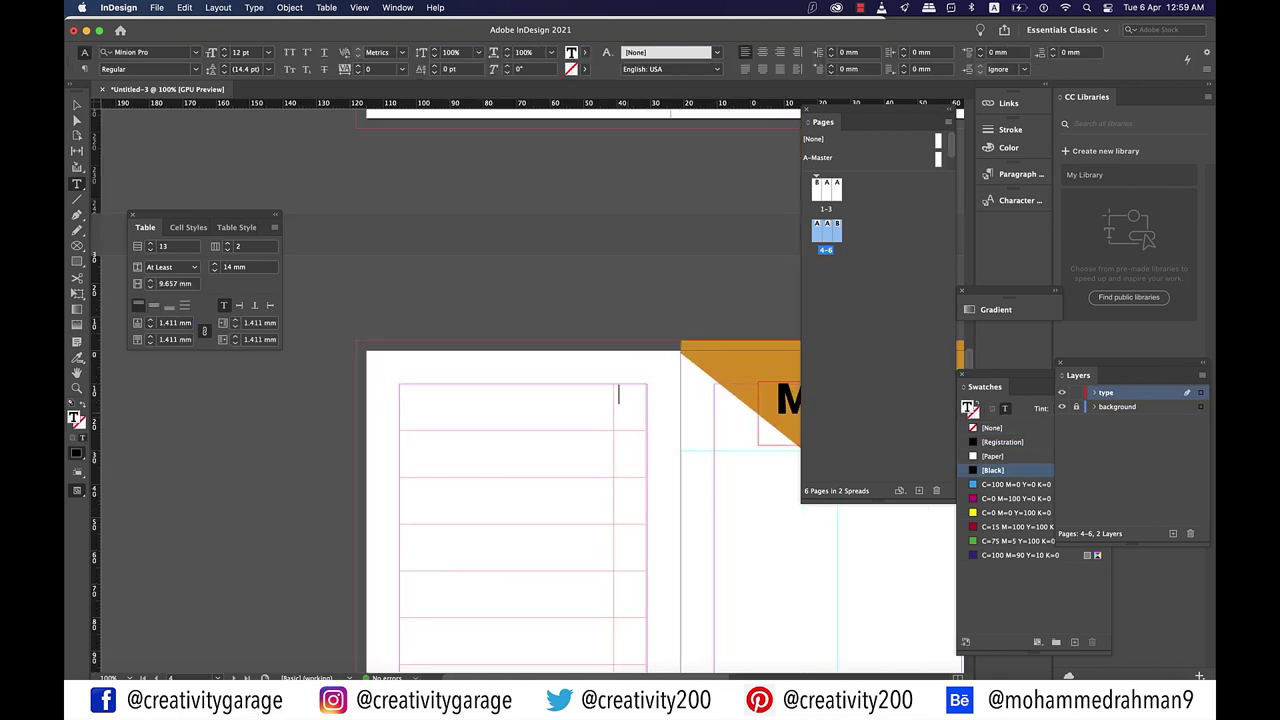
{"action": "scroll", "coordinate": [520, 450], "scroll_direction": "left", "scroll_amount": 1}
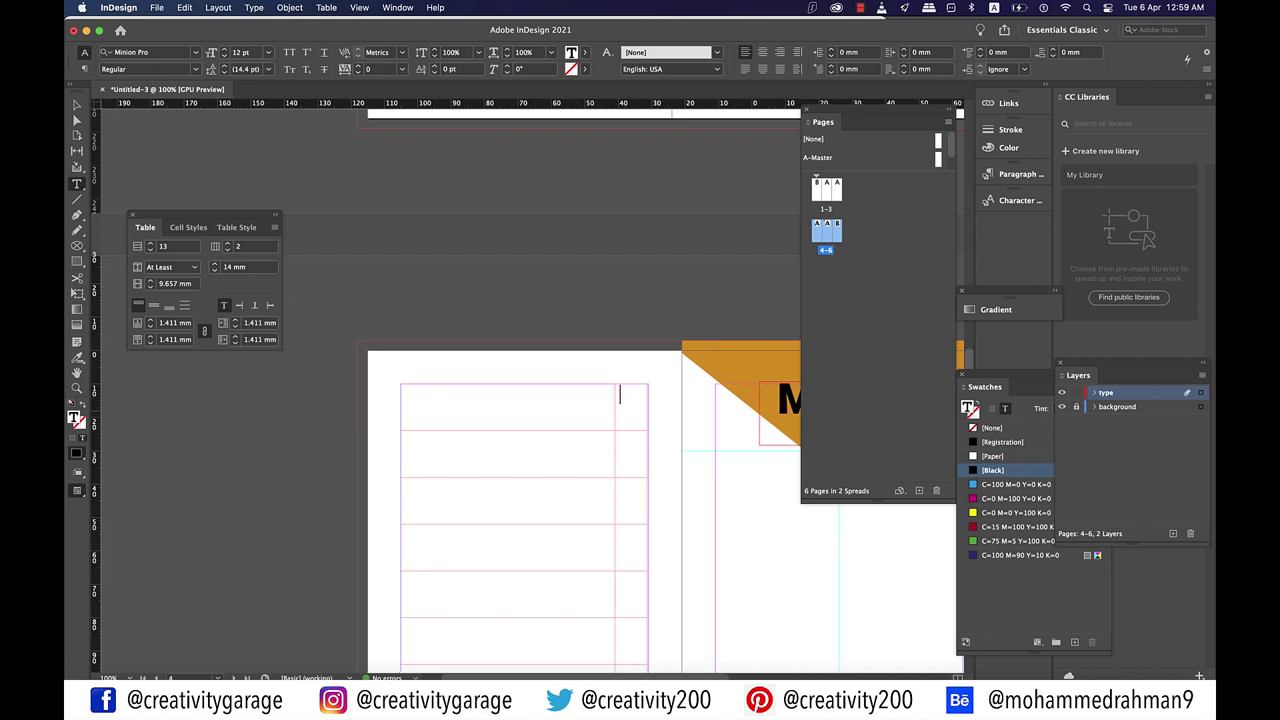
{"action": "left_click", "coordinate": [406, 408]}
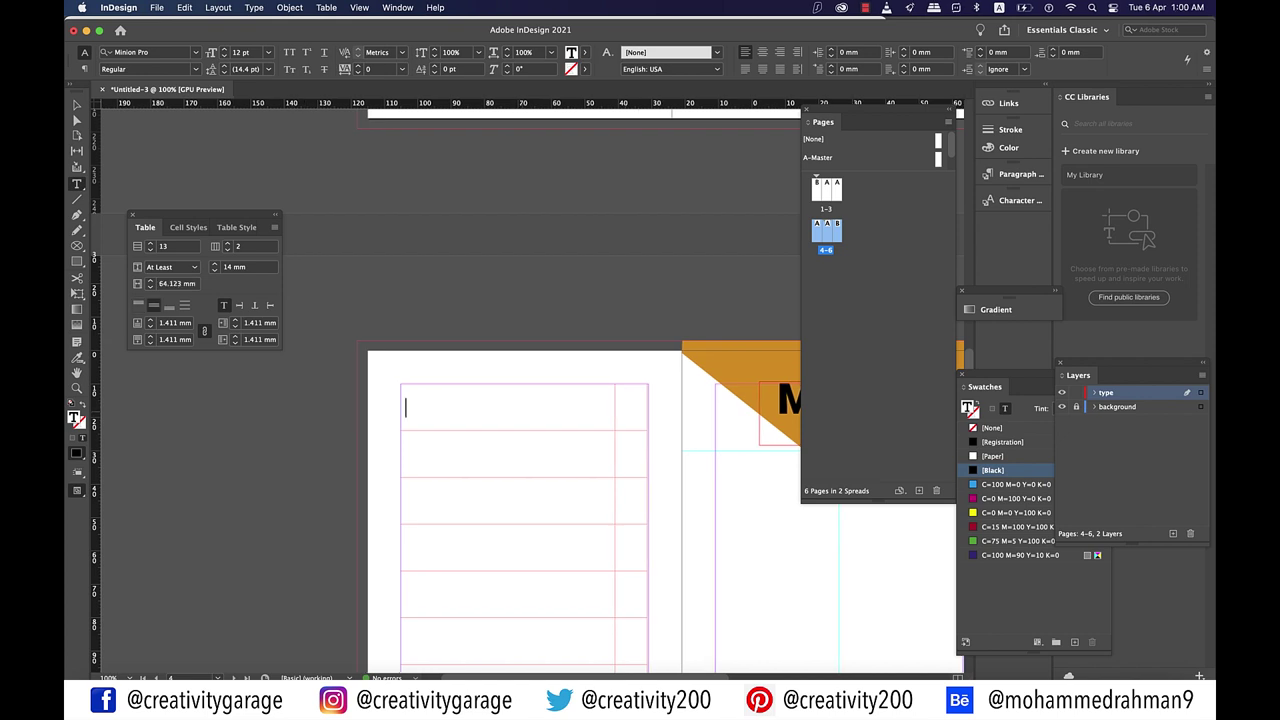
{"action": "scroll", "coordinate": [580, 400], "scroll_direction": "down", "scroll_amount": 5}
{"action": "scroll", "coordinate": [580, 400], "scroll_direction": "left", "scroll_amount": 2}
Step: Type STARTERS in the table's first cell and set it in Silom 18 pt
{"action": "scroll", "coordinate": [520, 400], "scroll_direction": "right", "scroll_amount": 1}
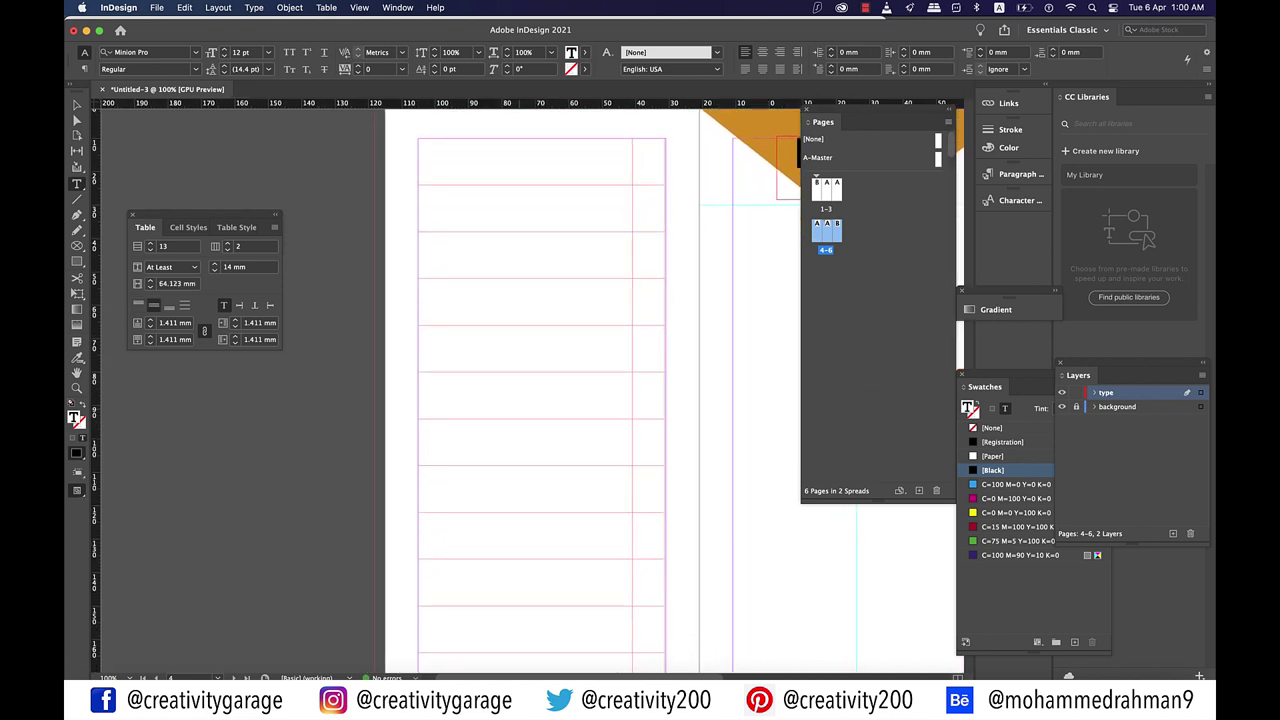
{"action": "type", "text": "STARTER"}
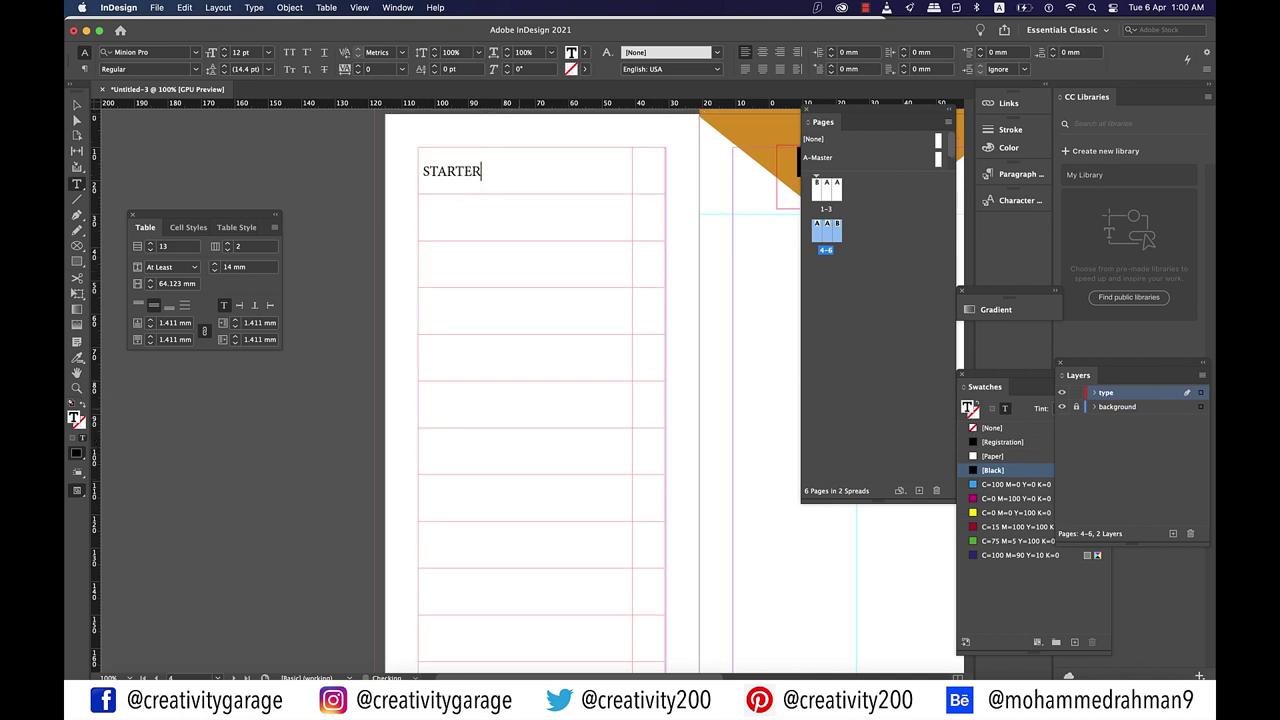
{"action": "type", "text": "S"}
{"action": "key", "text": "Escape"}
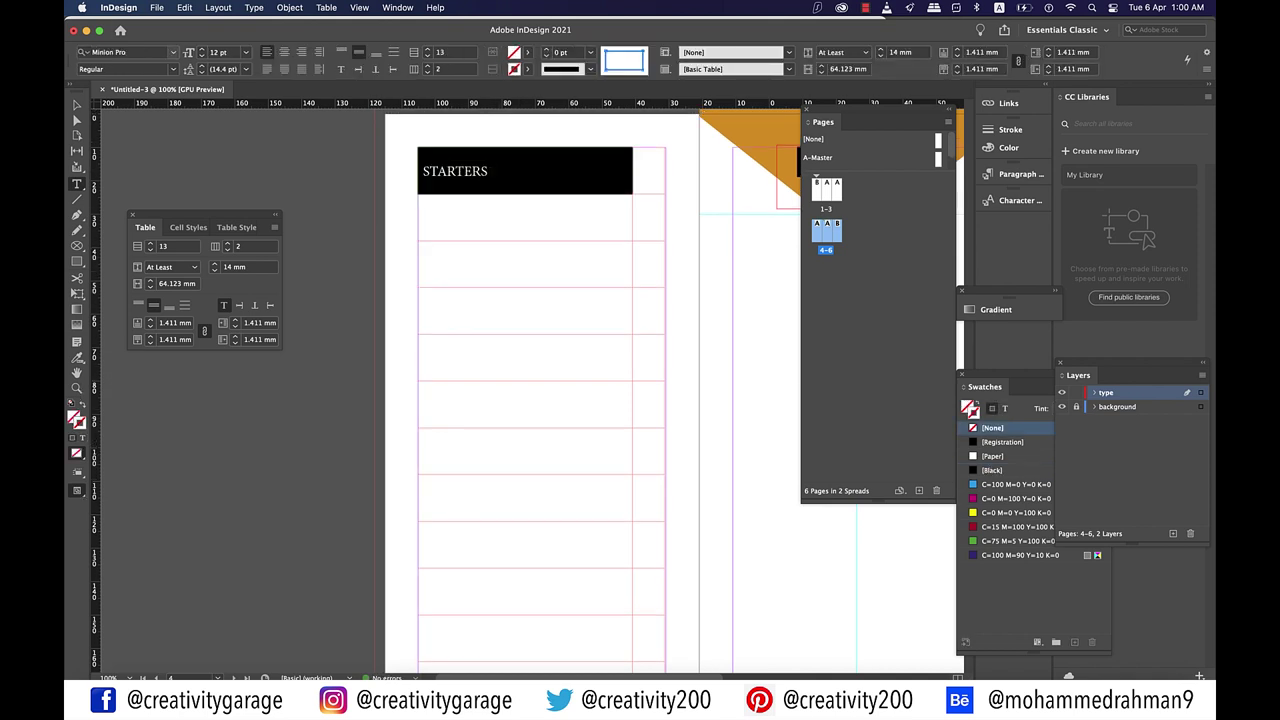
{"action": "left_click", "coordinate": [173, 52]}
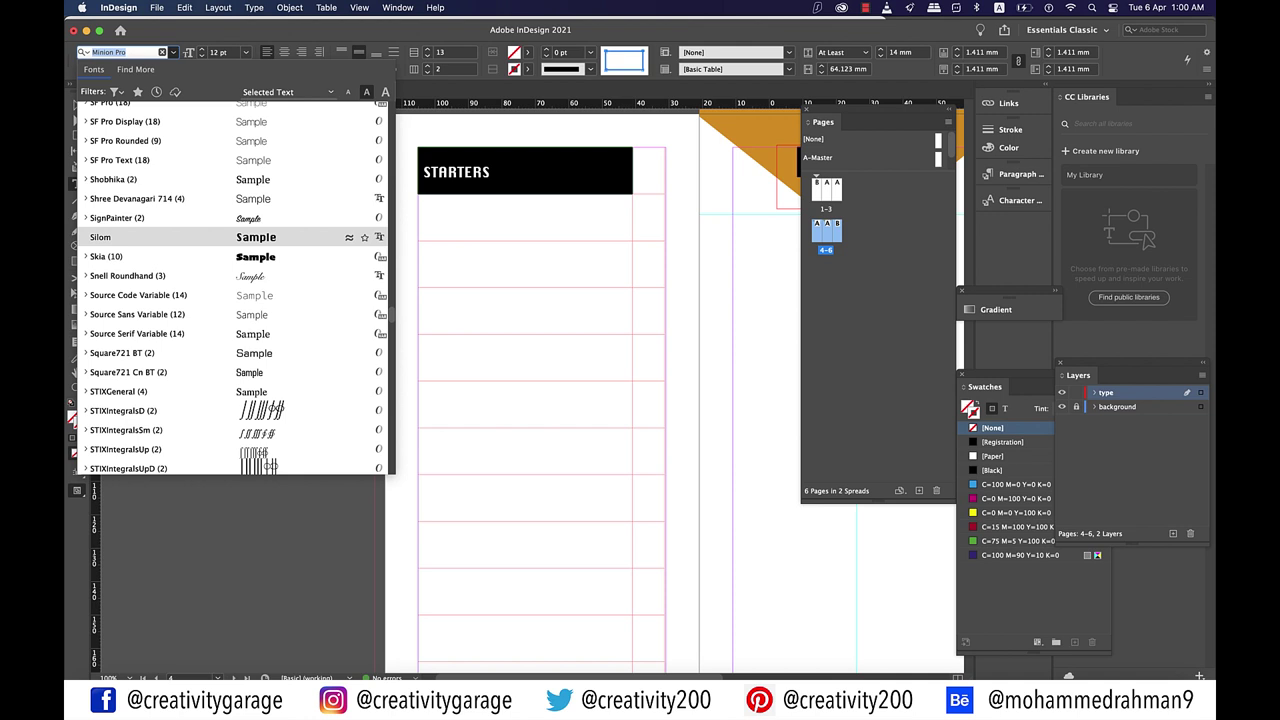
{"action": "key", "text": "Return"}
{"action": "left_click", "coordinate": [246, 52]}
{"action": "left_click", "coordinate": [225, 165]}
{"action": "key", "text": "super+shift+a"}
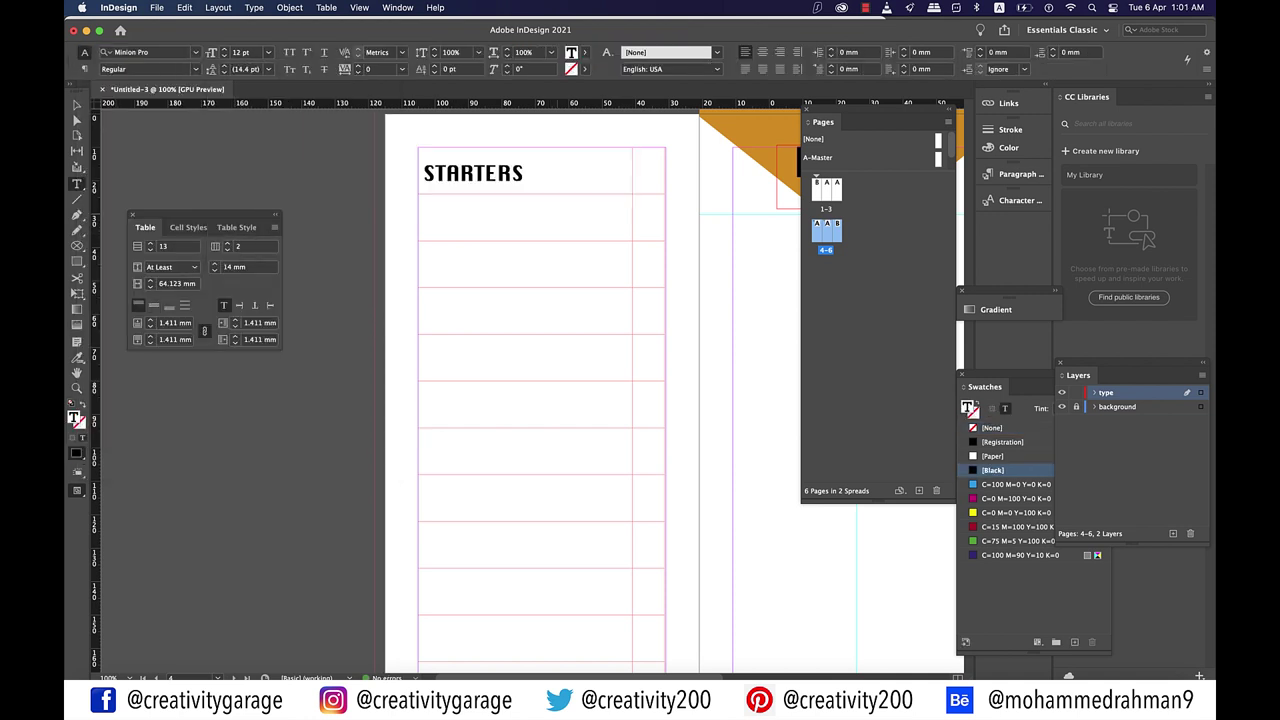
Step: Colour STARTERS with the orange sampled from the MENU triangle
{"action": "scroll", "coordinate": [520, 390], "scroll_direction": "right", "scroll_amount": 3}
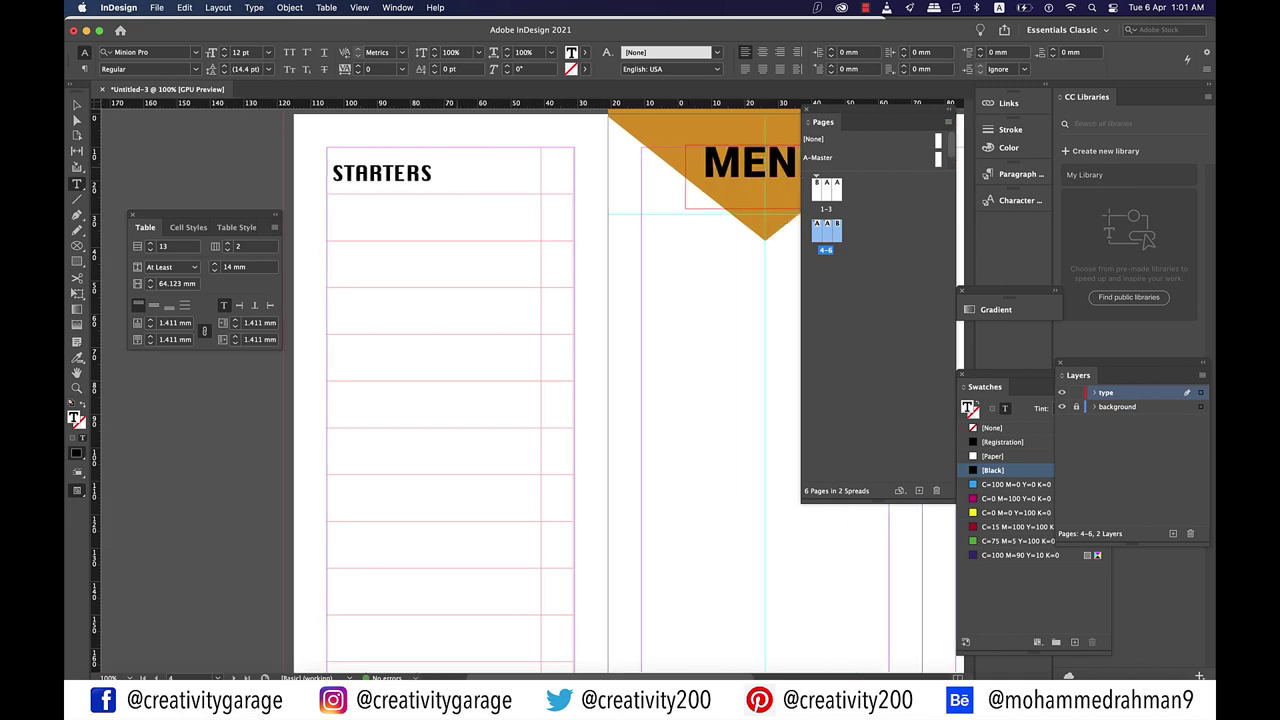
{"action": "key", "text": "Left"}
{"action": "key", "text": "shift+Left"}
{"action": "key", "text": "shift+Left"}
{"action": "key", "text": "shift+Left"}
{"action": "key", "text": "shift+Left"}
{"action": "key", "text": "shift+Left"}
{"action": "key", "text": "shift+Left"}
{"action": "key", "text": "shift+Left"}
{"action": "key", "text": "shift+Left"}
{"action": "key", "text": "shift+Left"}
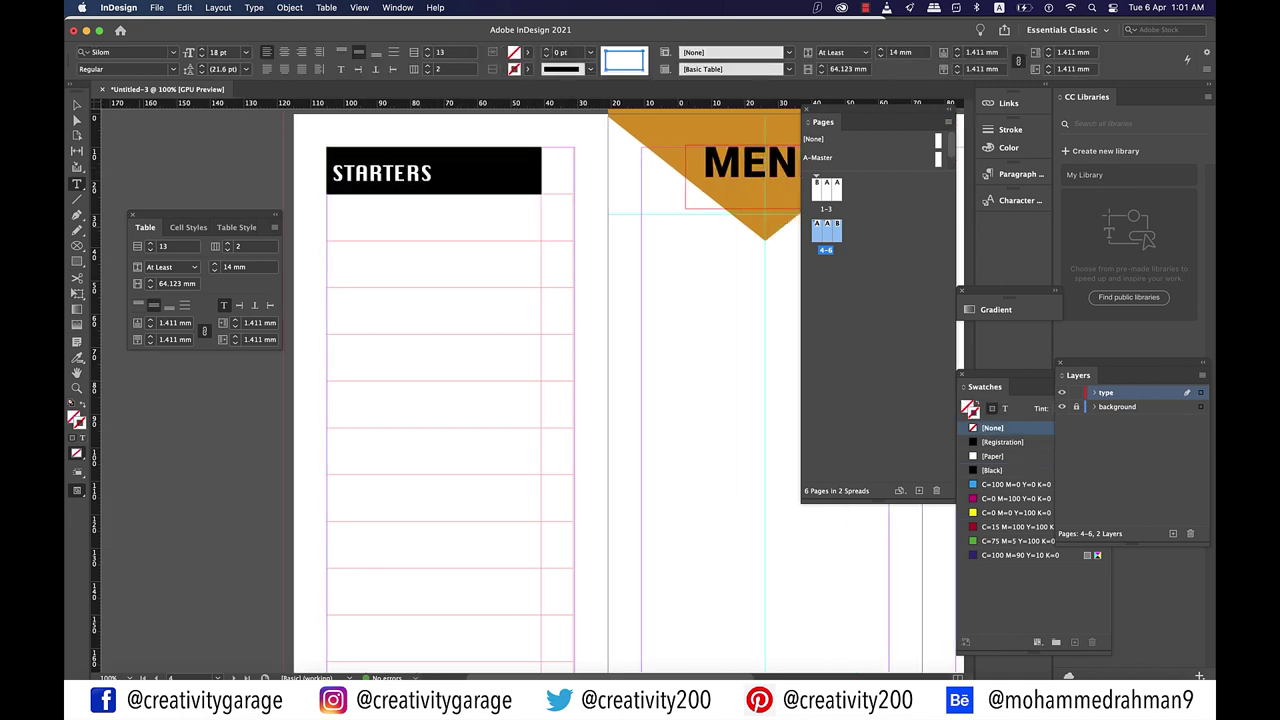
{"action": "key", "text": "shift+i"}
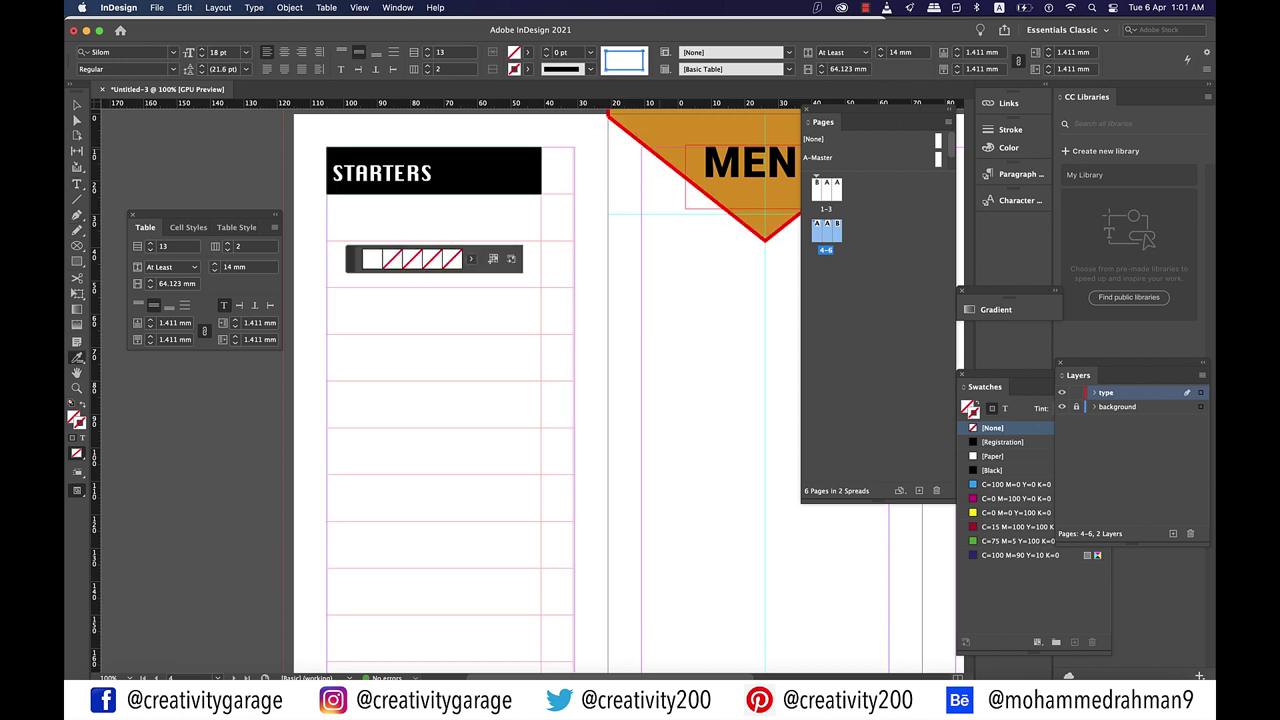
{"action": "left_click", "coordinate": [720, 190]}
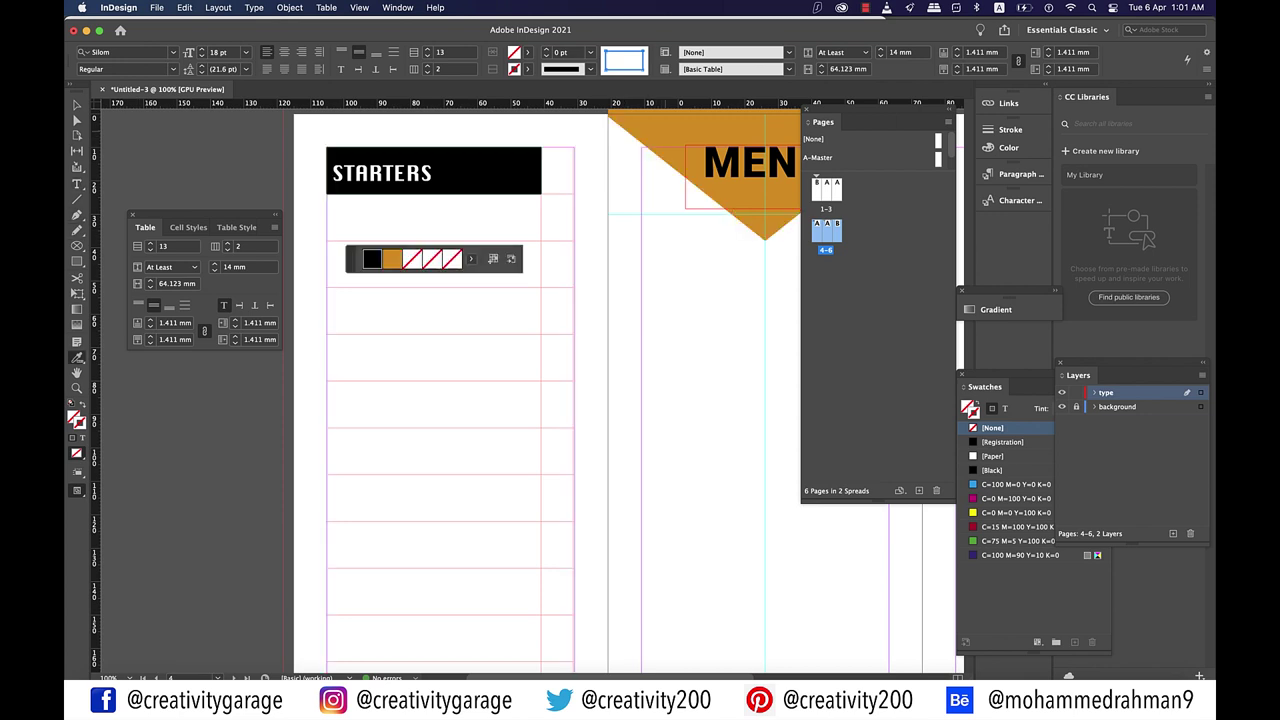
{"action": "left_click", "coordinate": [391, 259]}
{"action": "left_click", "coordinate": [382, 173]}
{"action": "key", "text": "v"}
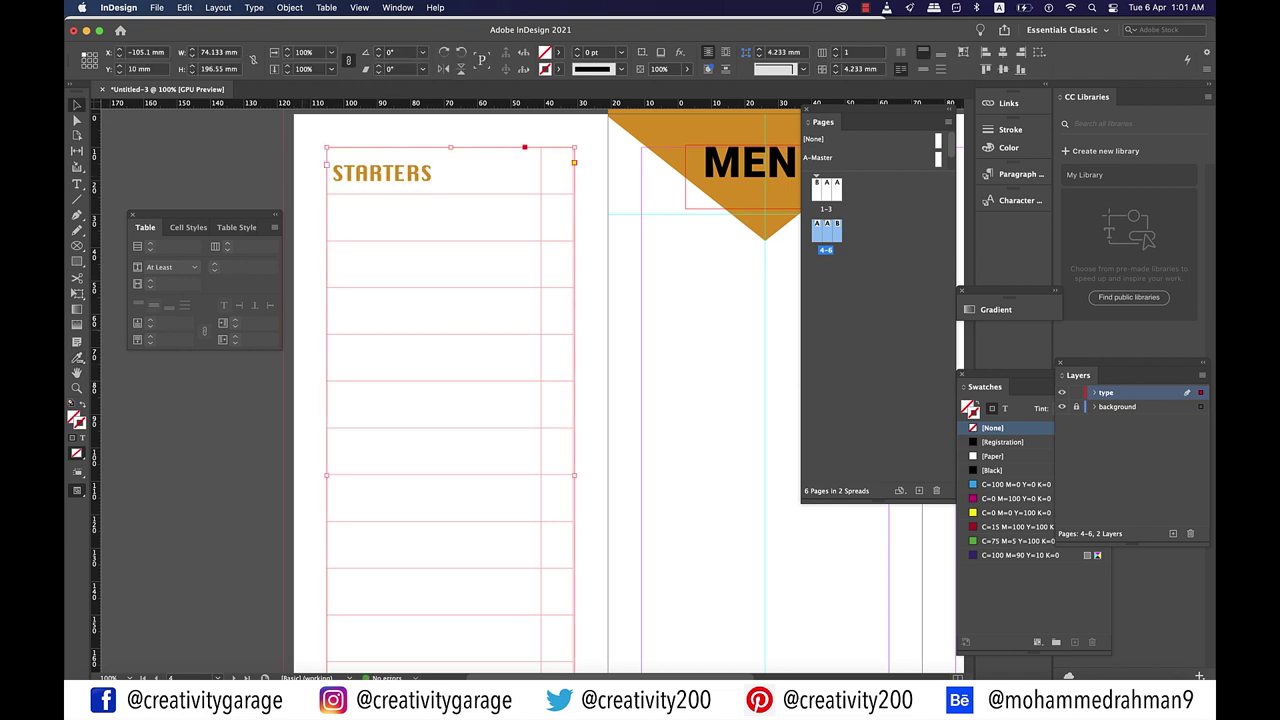
{"action": "key", "text": "super+shift+a"}
{"action": "scroll", "coordinate": [527, 385], "scroll_direction": "up", "scroll_amount": 2}
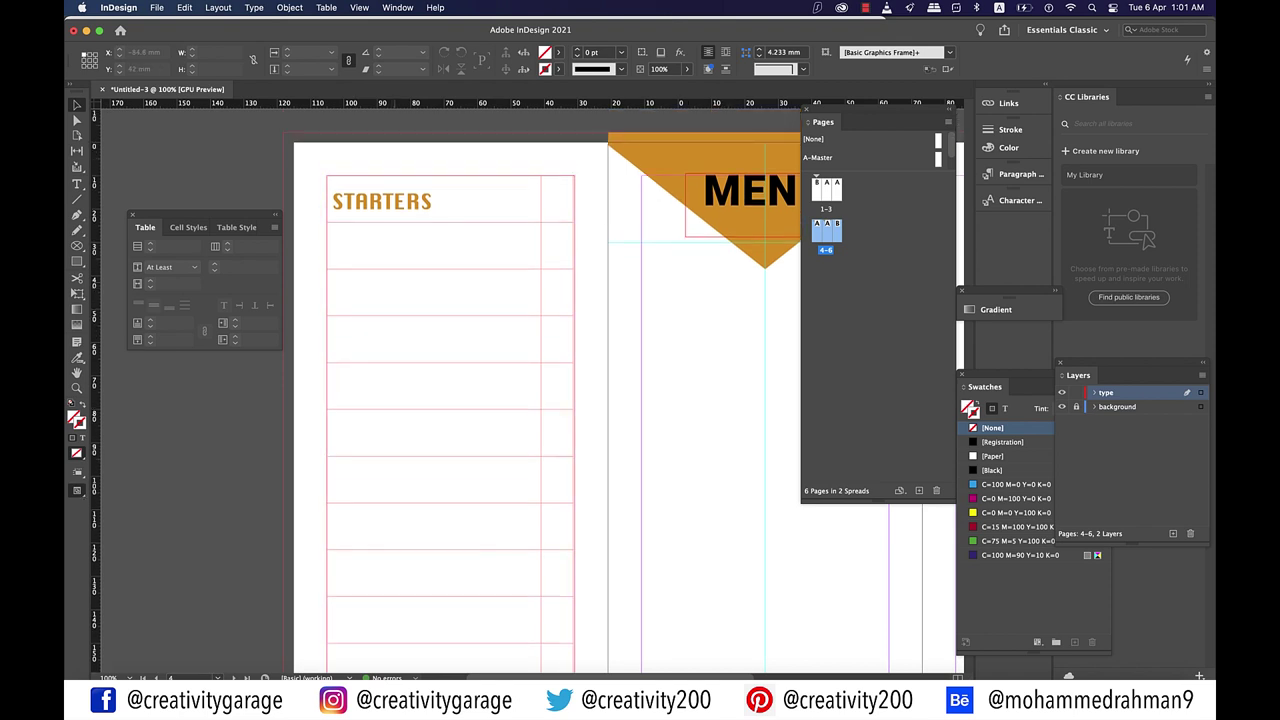
{"action": "key", "text": "super+minus"}
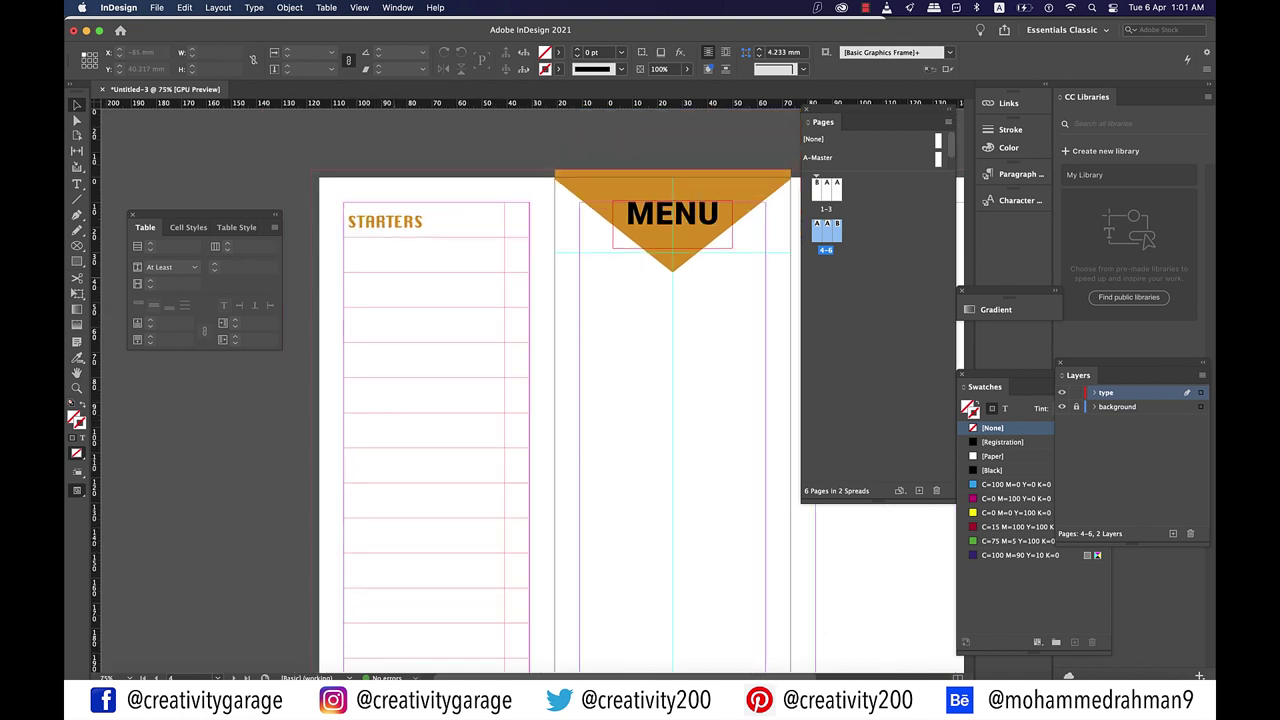
Step: Save the STARTERS Silom 18 pt formatting as a new paragraph style named menu_heading
{"action": "key", "text": "super+equal"}
{"action": "key", "text": "super+equal"}
{"action": "left_click", "coordinate": [397, 7]}
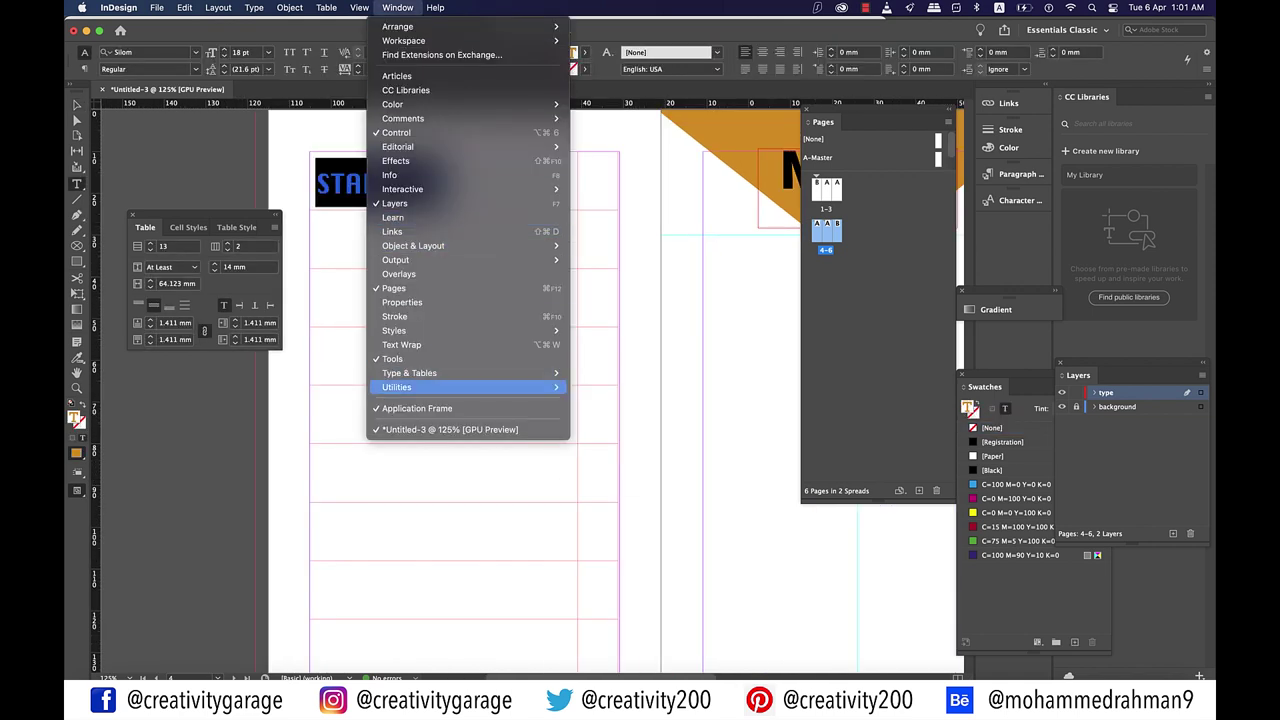
{"action": "mouse_move", "coordinate": [470, 330]}
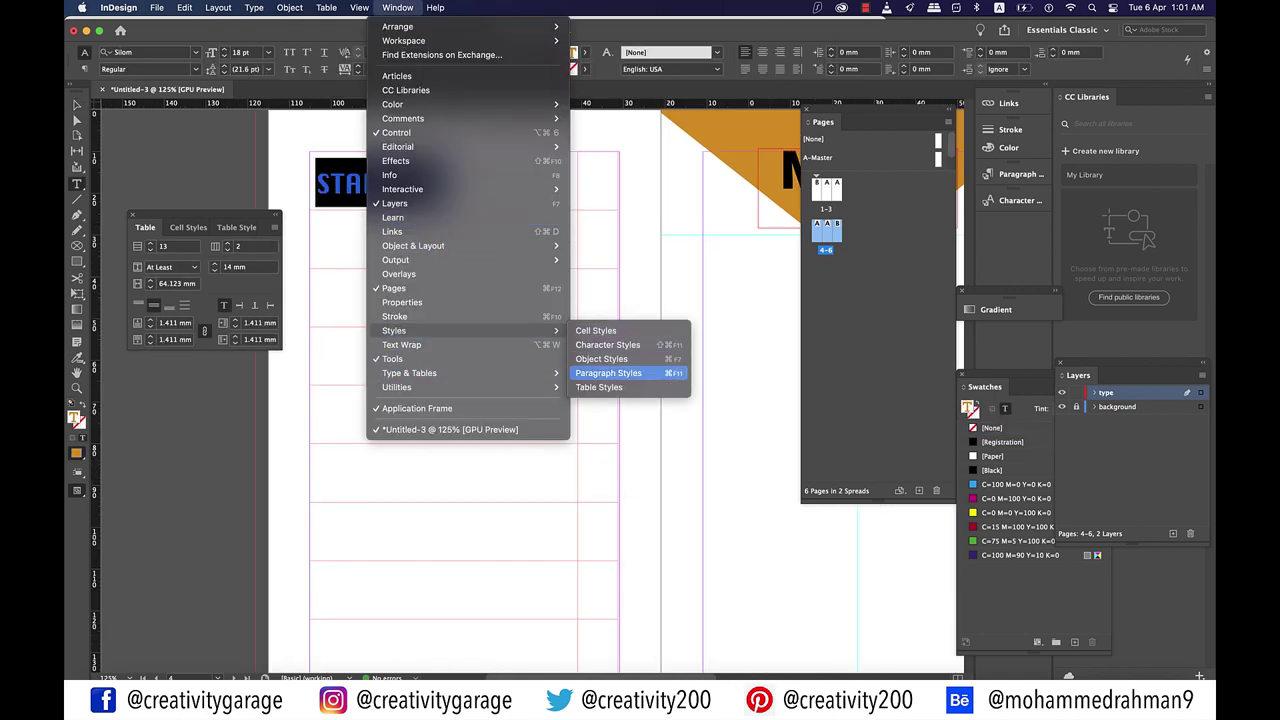
{"action": "left_click", "coordinate": [608, 373]}
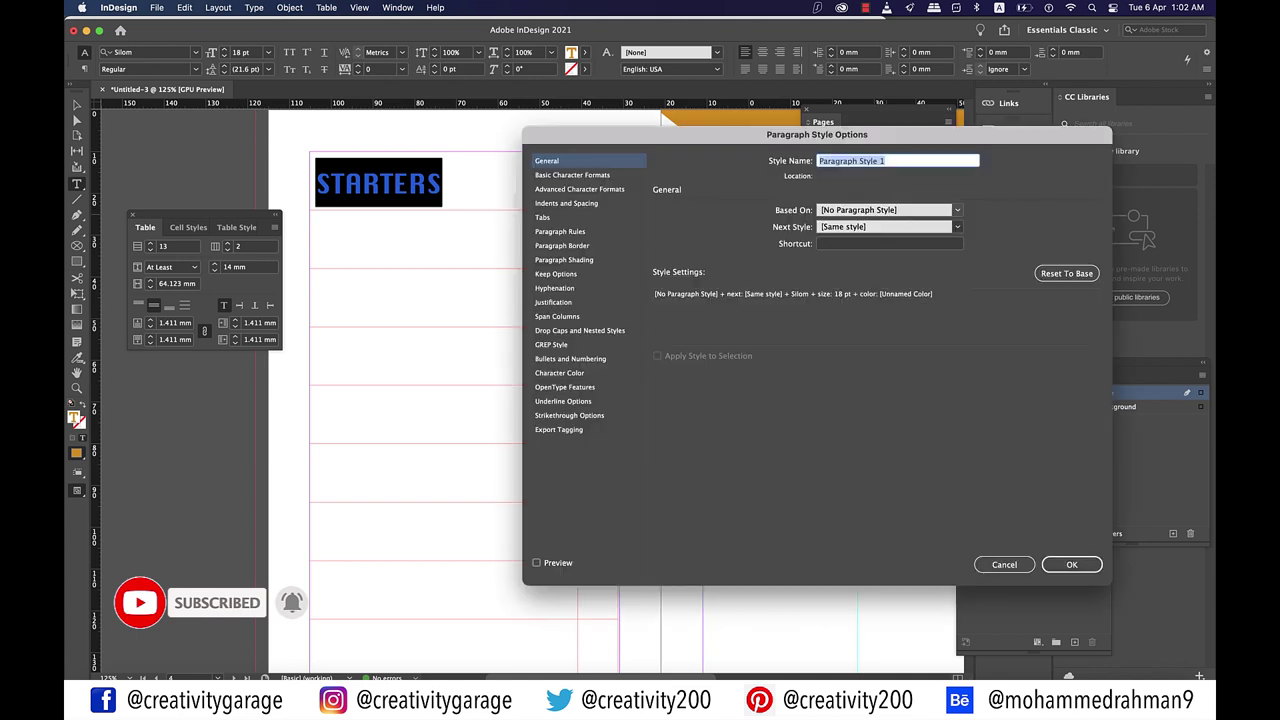
{"action": "type", "text": "MENU_"}
{"action": "key", "text": "BackSpace"}
{"action": "key", "text": "BackSpace"}
{"action": "key", "text": "BackSpace"}
{"action": "key", "text": "BackSpace"}
{"action": "key", "text": "BackSpace"}
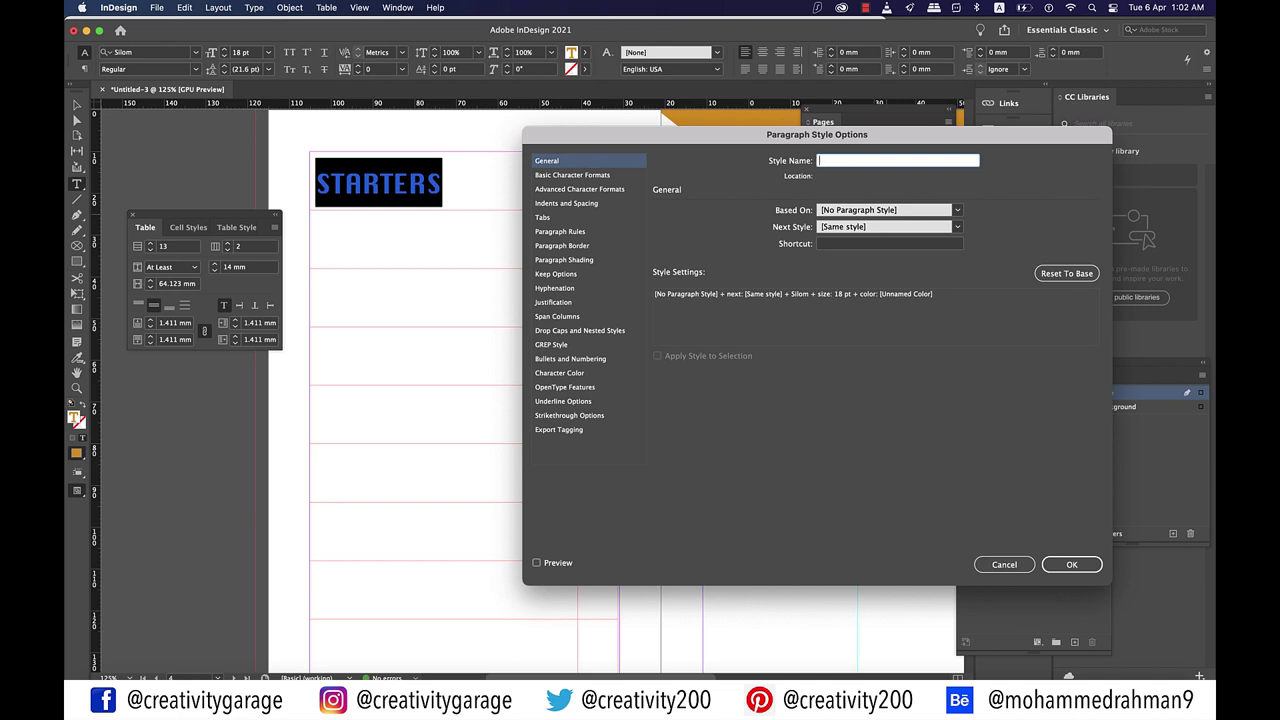
{"action": "type", "text": "menu_heading"}
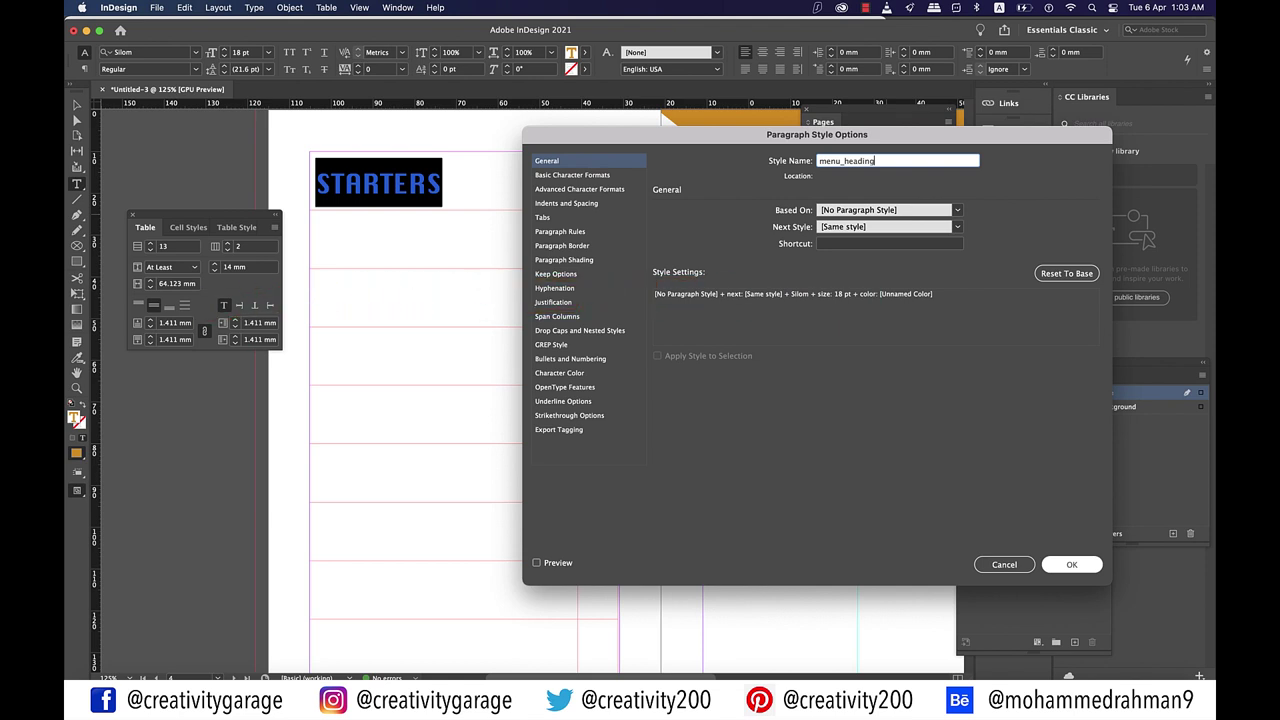
{"action": "key", "text": "Return"}
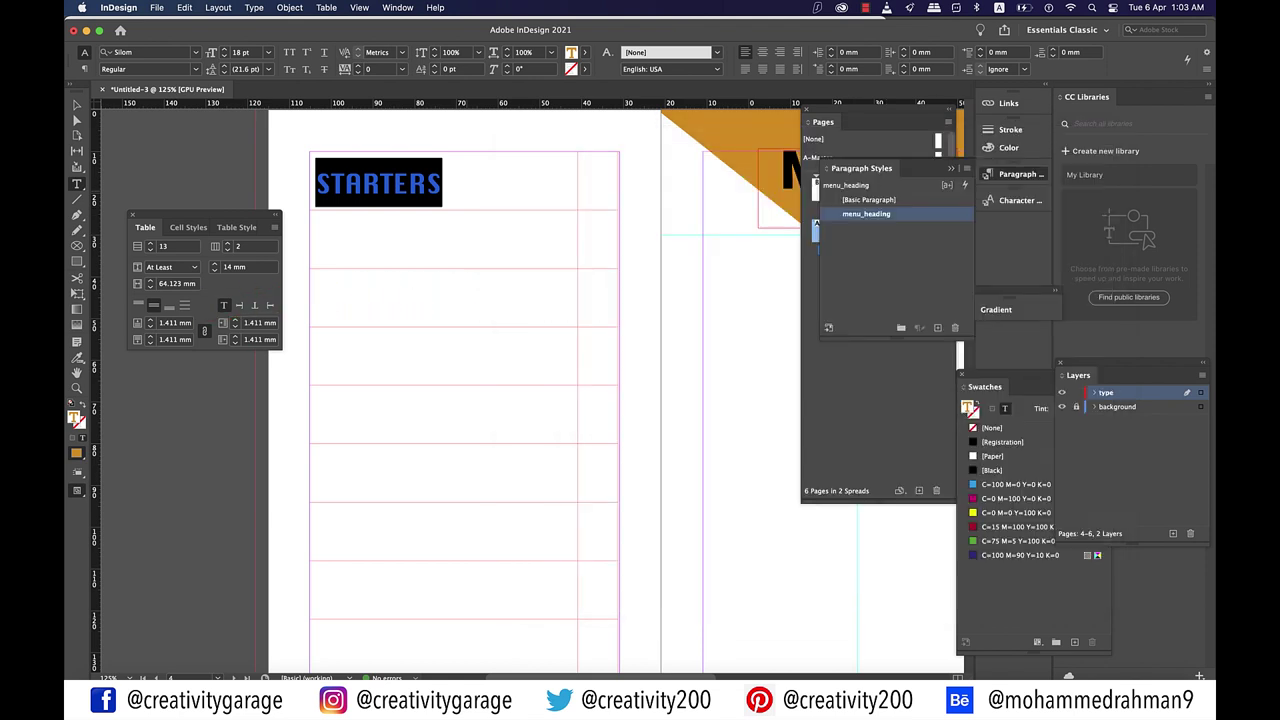
Step: Fill the empty frame with placeholder text and copy its opening line 'Bis sequidus, omnissum'
{"action": "left_click", "coordinate": [442, 183]}
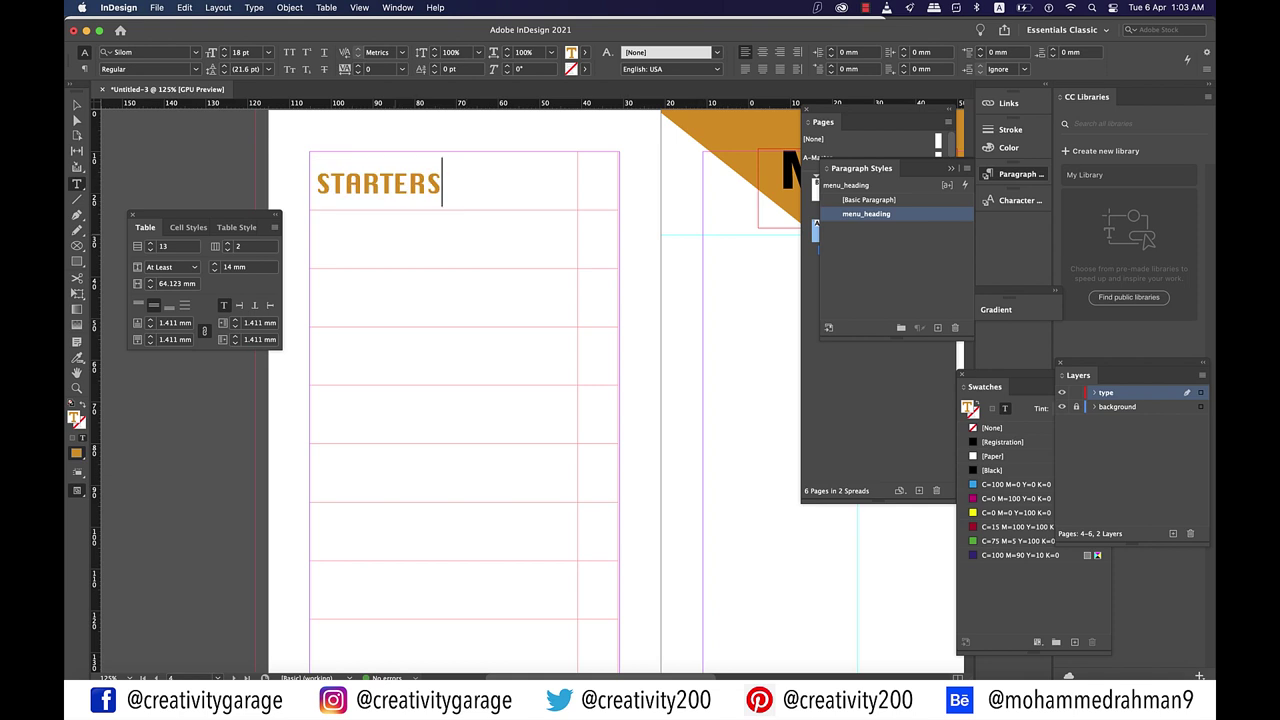
{"action": "left_click", "coordinate": [317, 223]}
{"action": "scroll", "coordinate": [446, 387], "scroll_direction": "right", "scroll_amount": 5}
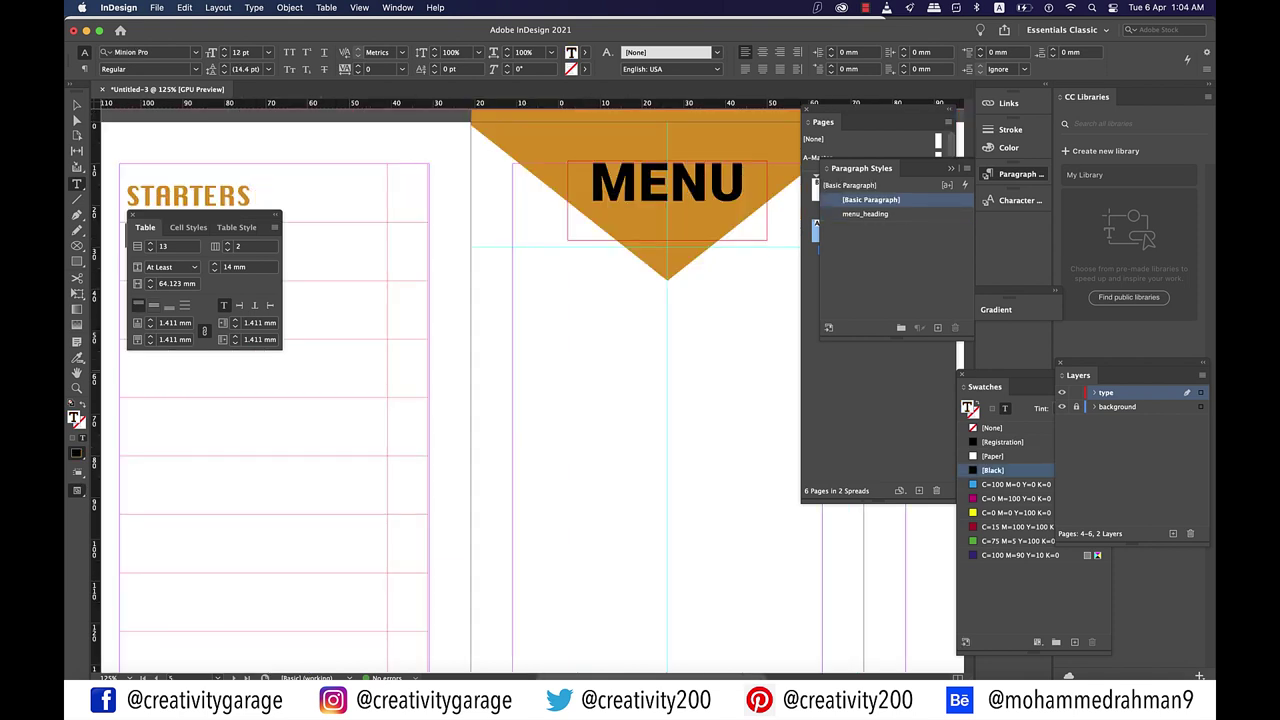
{"action": "key", "text": "Escape"}
{"action": "left_click", "coordinate": [656, 462]}
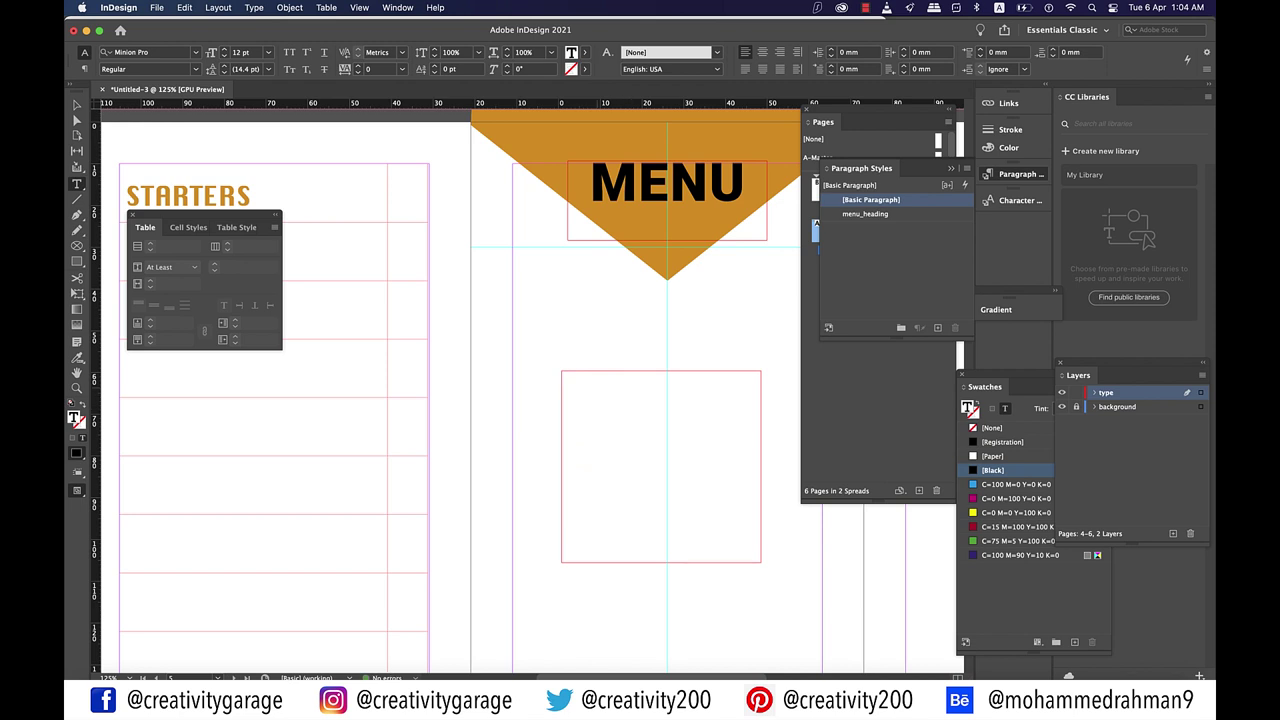
{"action": "right_click", "coordinate": [598, 462]}
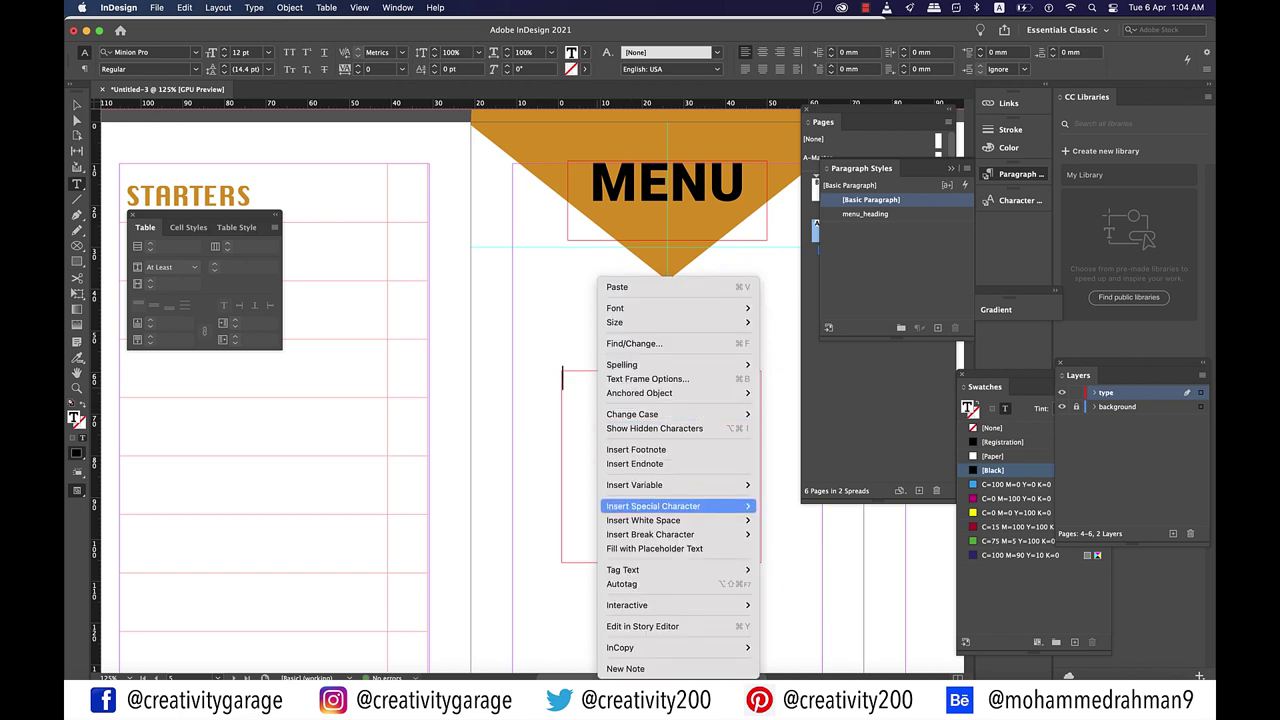
{"action": "left_click", "coordinate": [654, 548]}
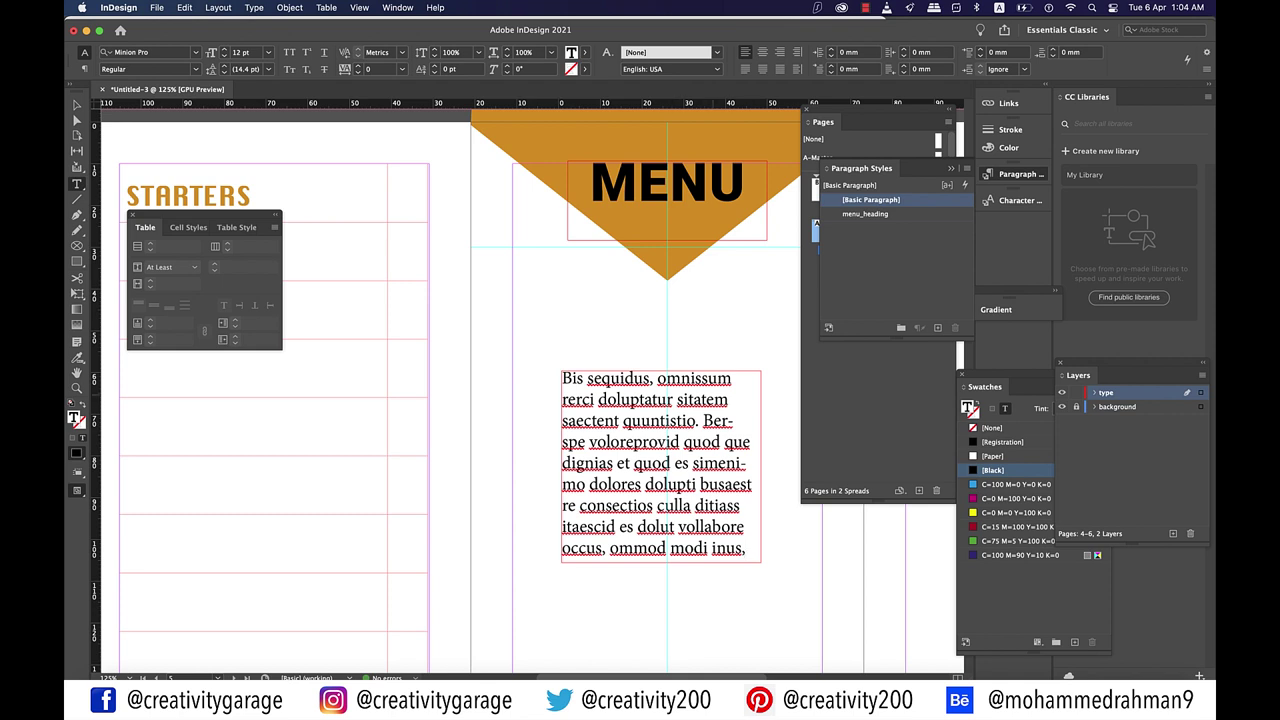
{"action": "left_click_drag", "start_coordinate": [733, 380], "coordinate": [562, 380]}
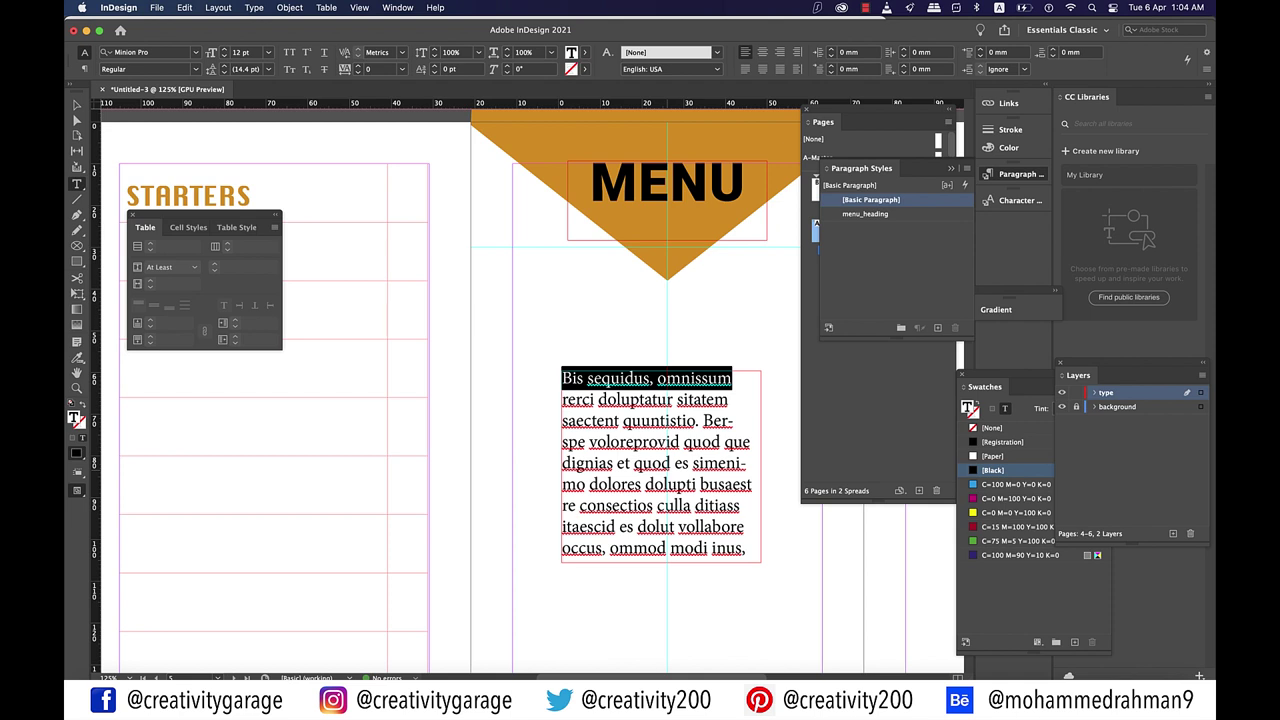
{"action": "key", "text": "super+c"}
Step: Paste 'Bis sequidus, omnissum' under STARTERS and format it as all-caps Roboto Medium 10 pt
{"action": "scroll", "coordinate": [530, 390], "scroll_direction": "left", "scroll_amount": 5}
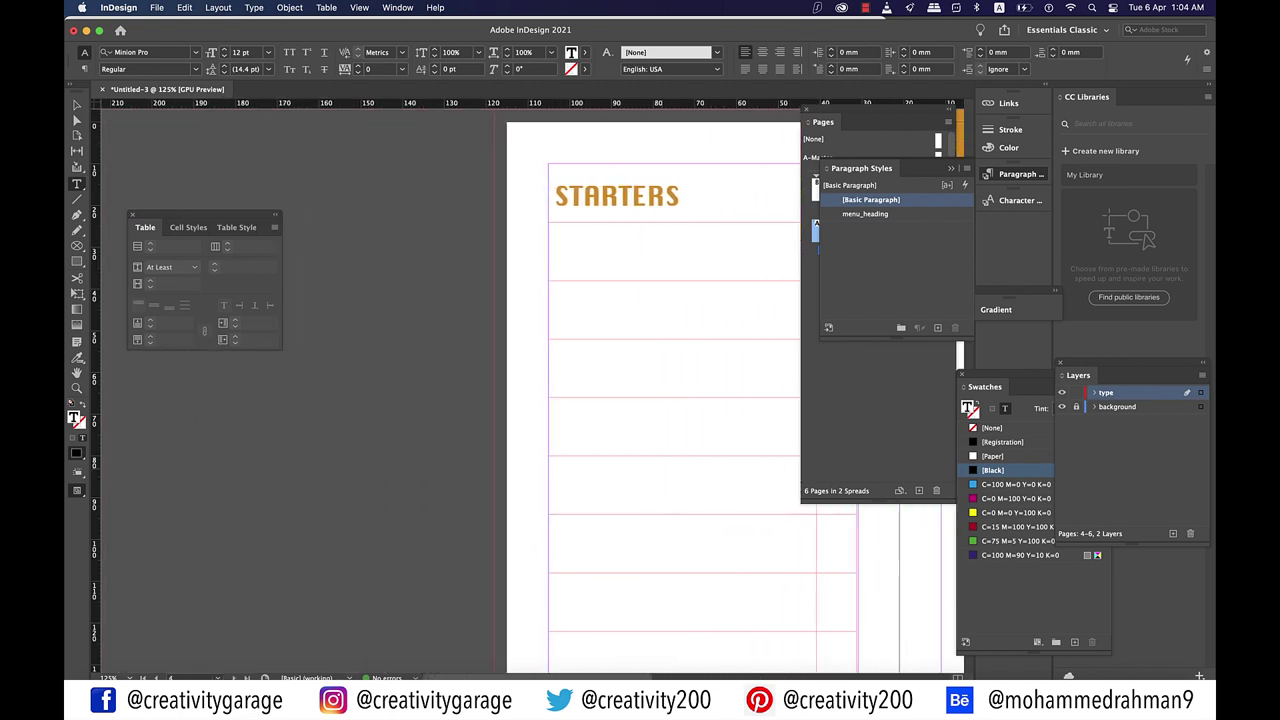
{"action": "key", "text": "super+v"}
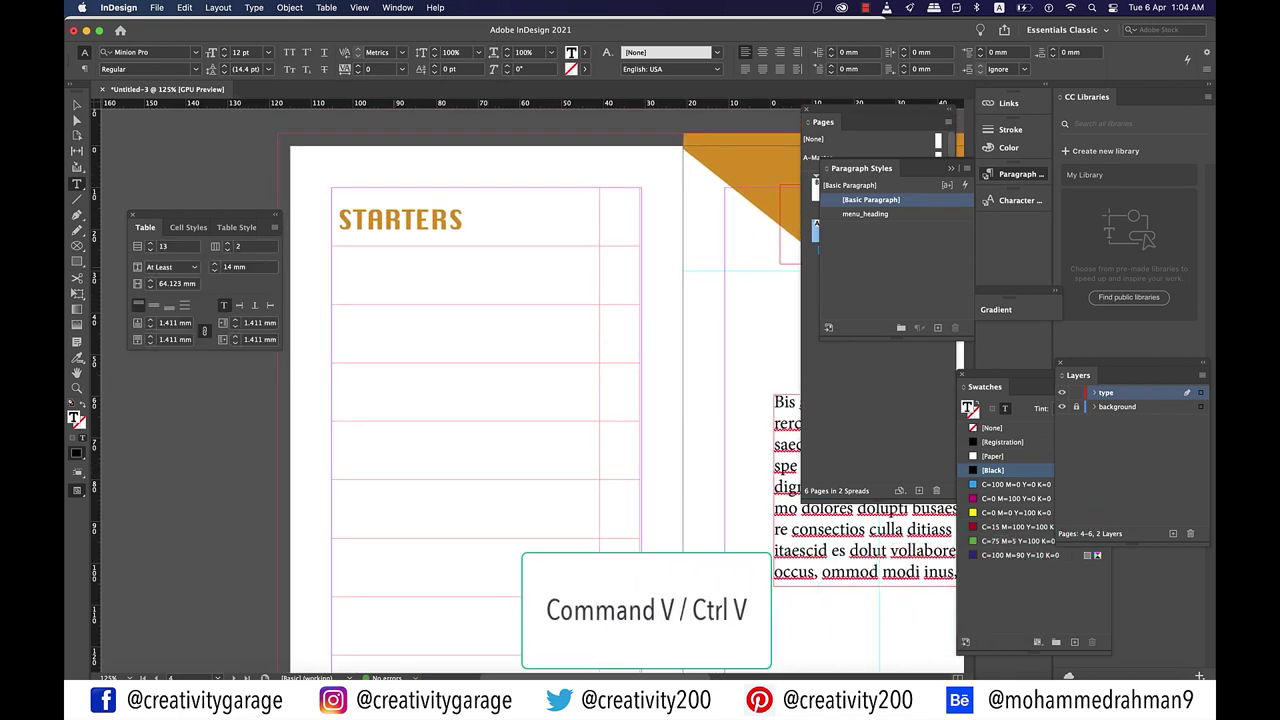
{"action": "key", "text": "super+v"}
{"action": "key", "text": "super+a"}
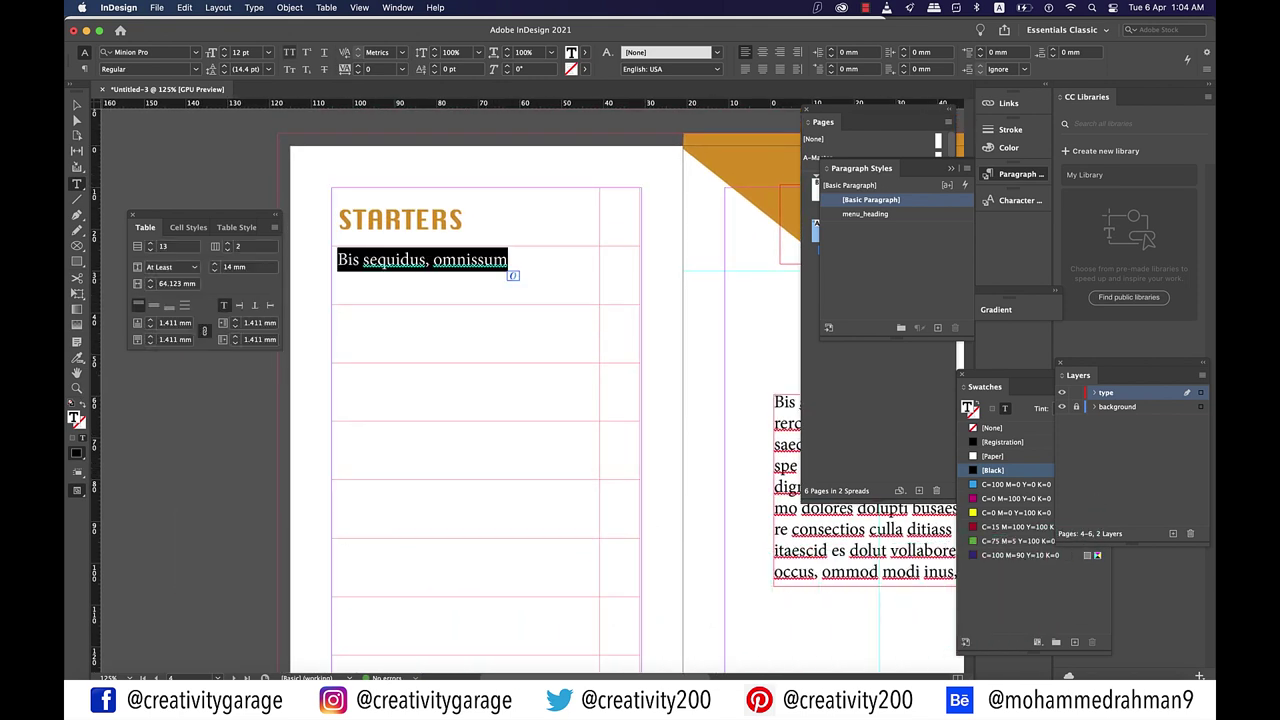
{"action": "key", "text": "super+shift+k"}
{"action": "left_click", "coordinate": [140, 52]}
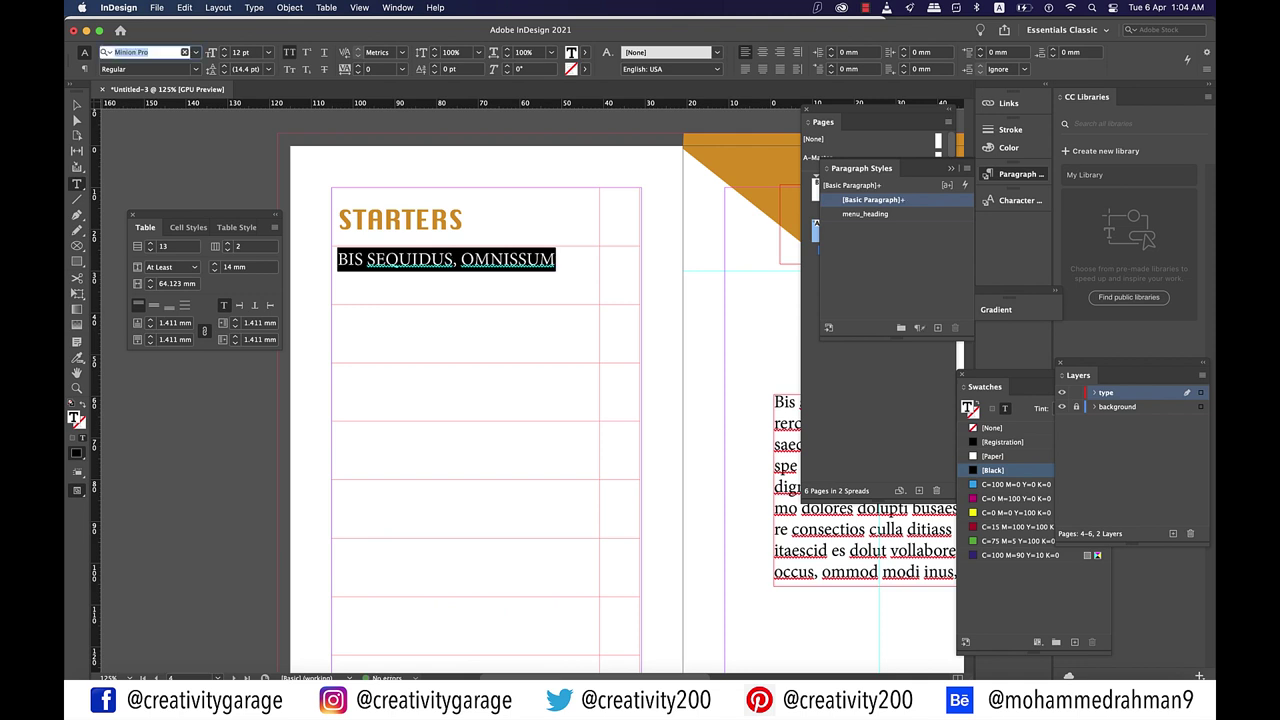
{"action": "type", "text": "robot"}
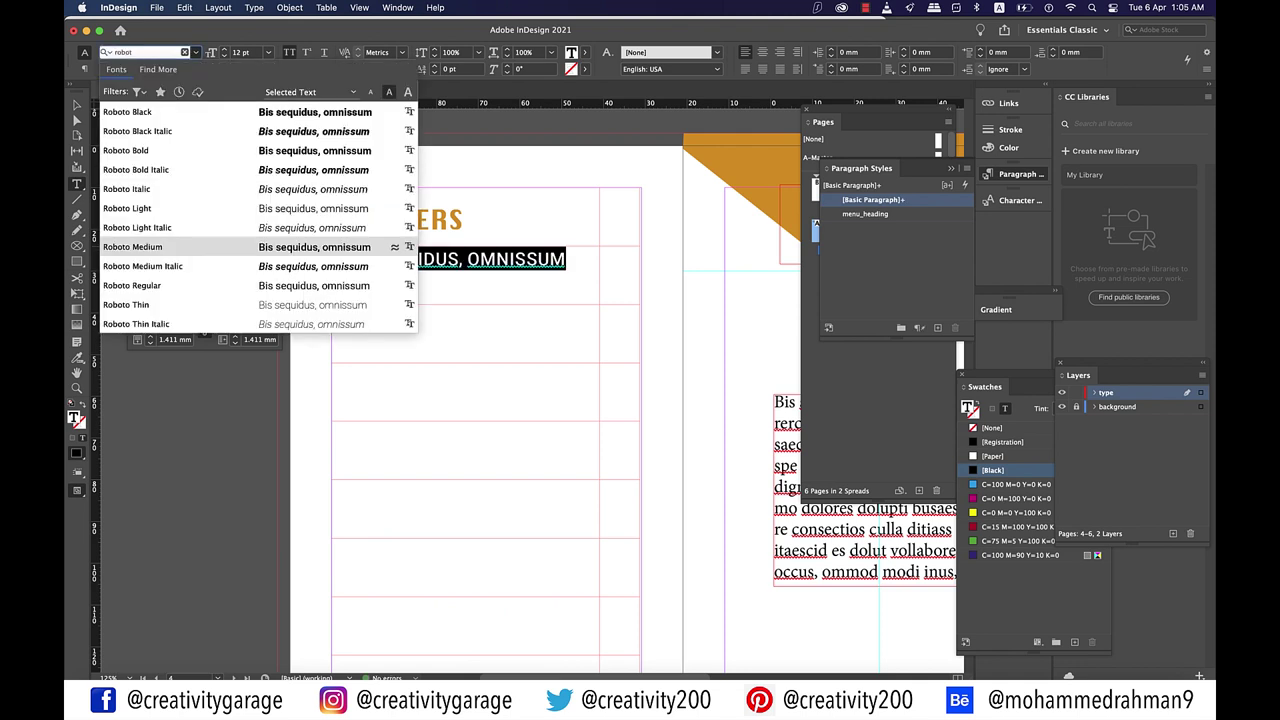
{"action": "key", "text": "Return"}
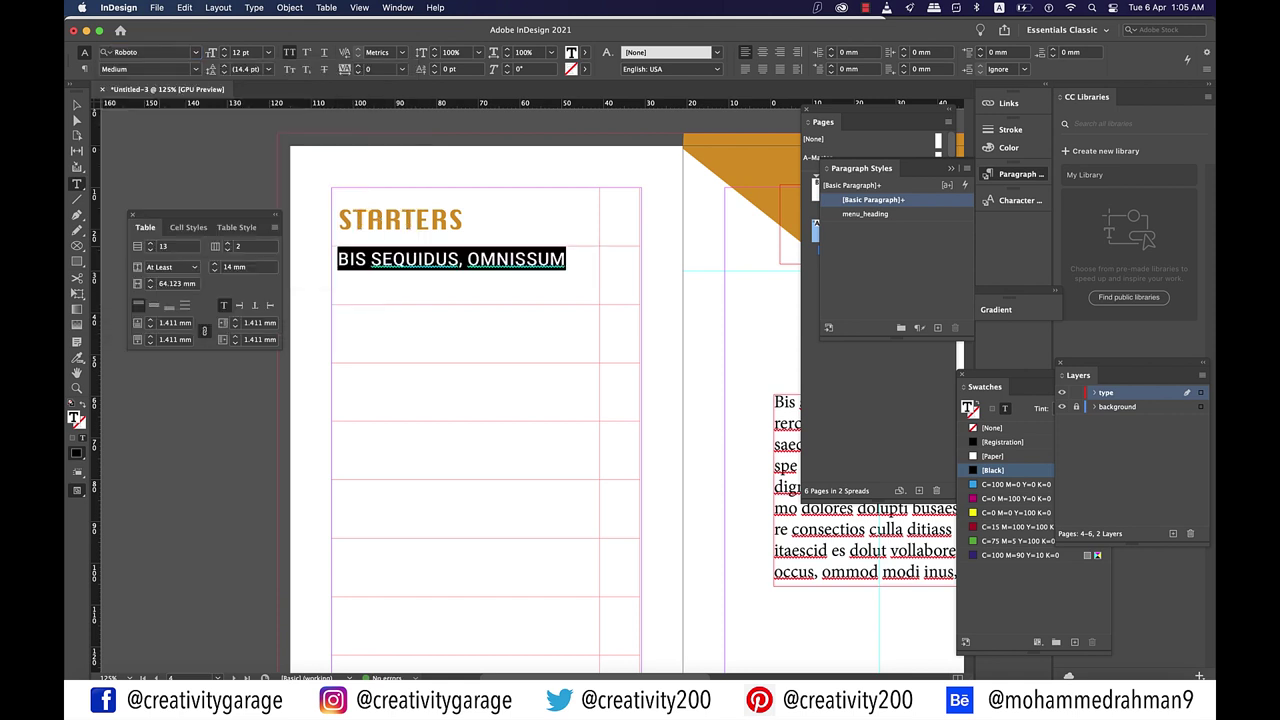
{"action": "left_click", "coordinate": [268, 52]}
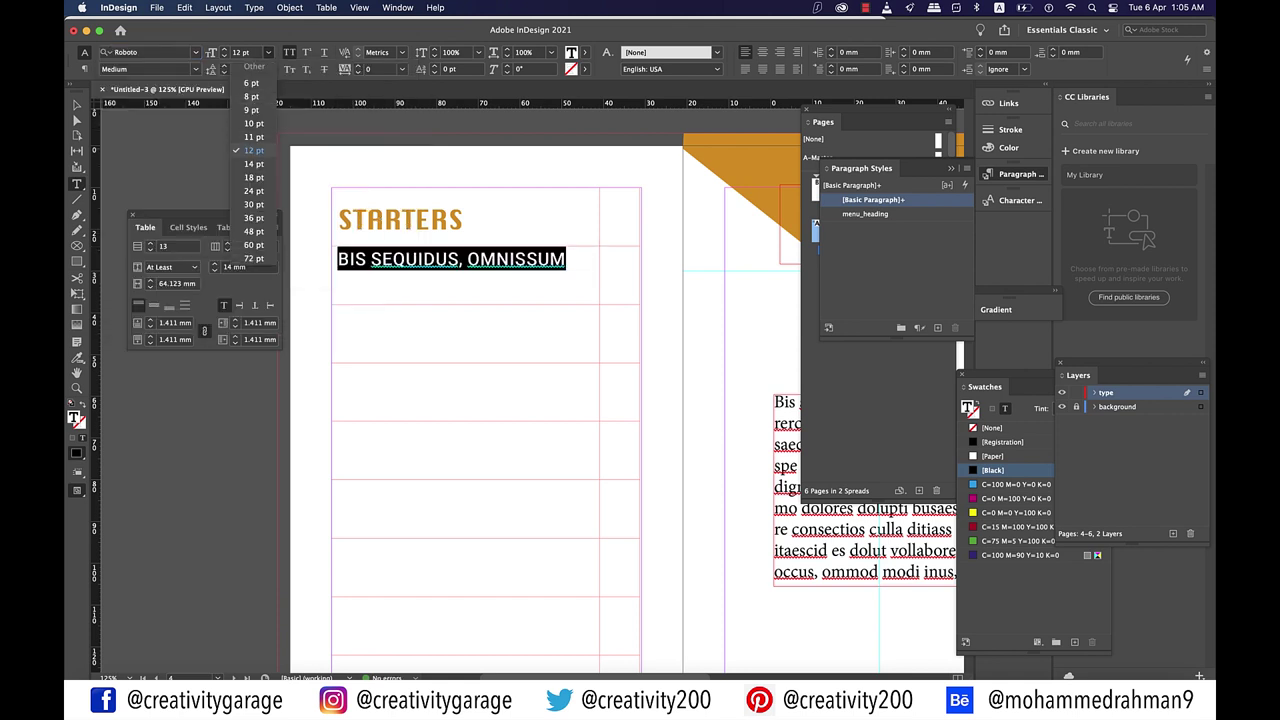
{"action": "left_click", "coordinate": [254, 123]}
{"action": "left_click", "coordinate": [528, 257]}
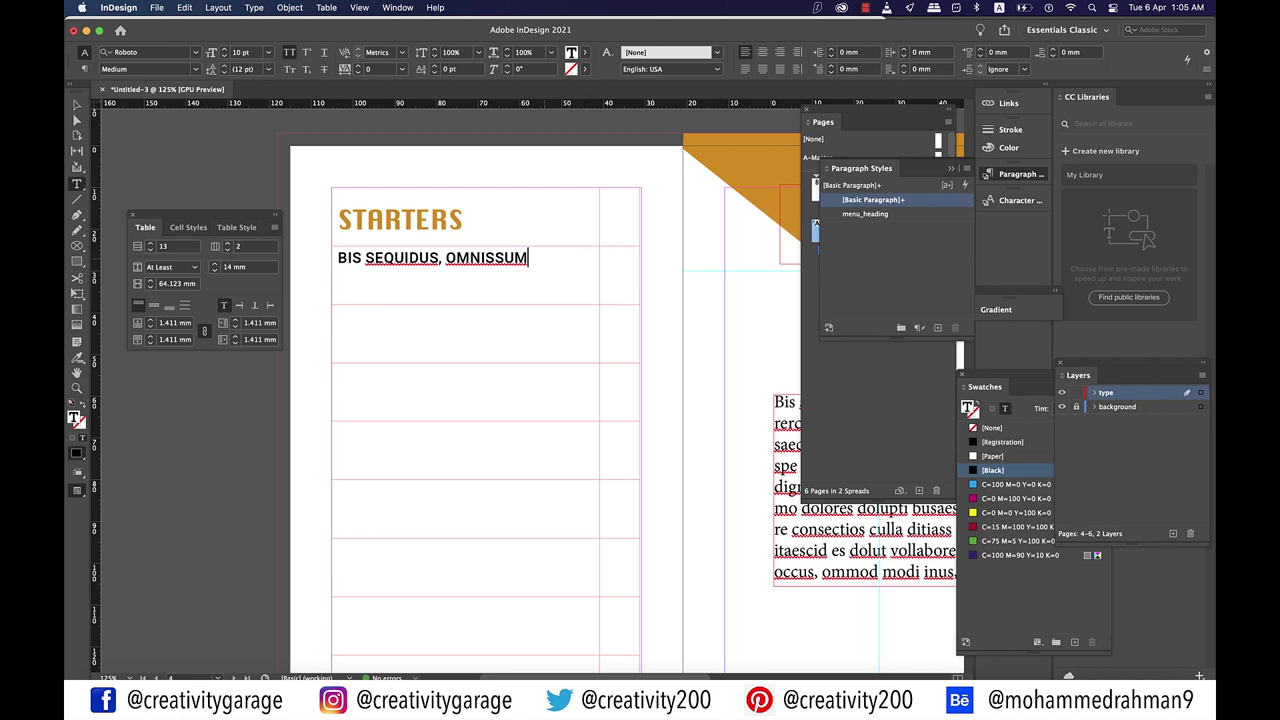
{"action": "left_click_drag", "start_coordinate": [528, 257], "coordinate": [333, 258]}
Step: Save the dish line's all-caps Roboto Medium 10 pt formatting as paragraph style menu_item
{"action": "left_click_drag", "start_coordinate": [482, 258], "coordinate": [528, 258]}
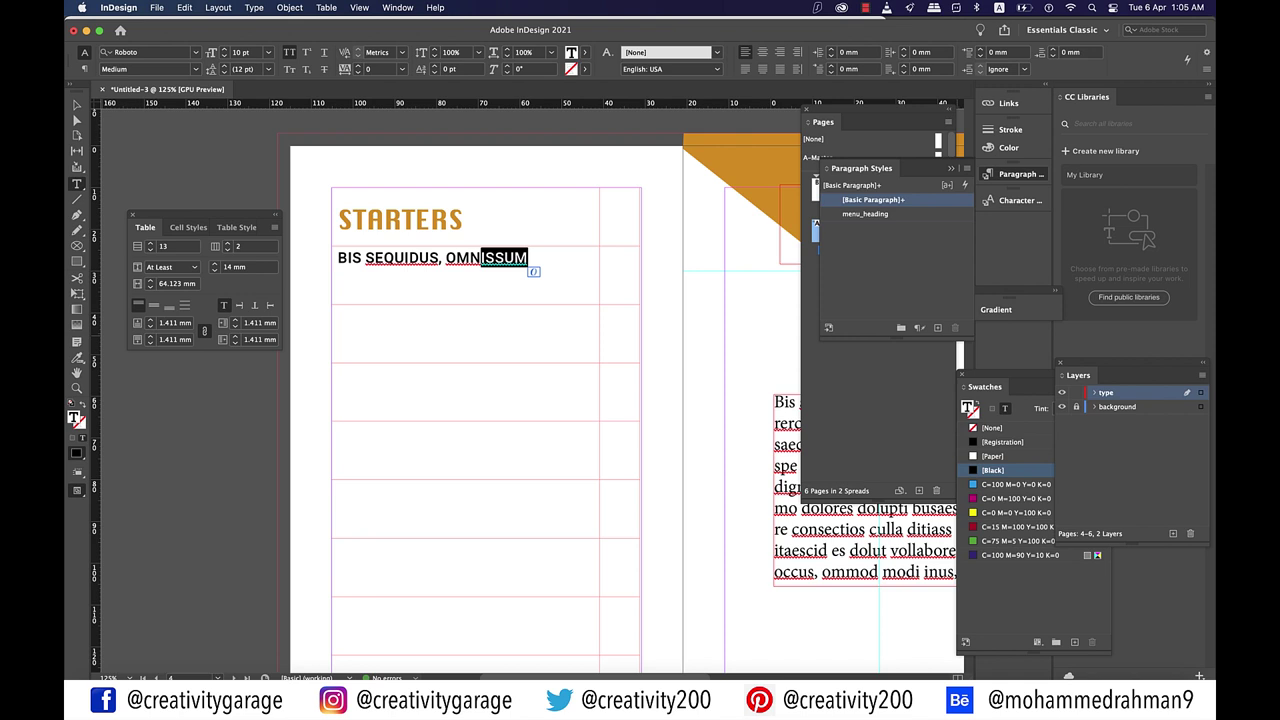
{"action": "left_click", "coordinate": [937, 327]}
{"action": "double_click", "coordinate": [869, 214]}
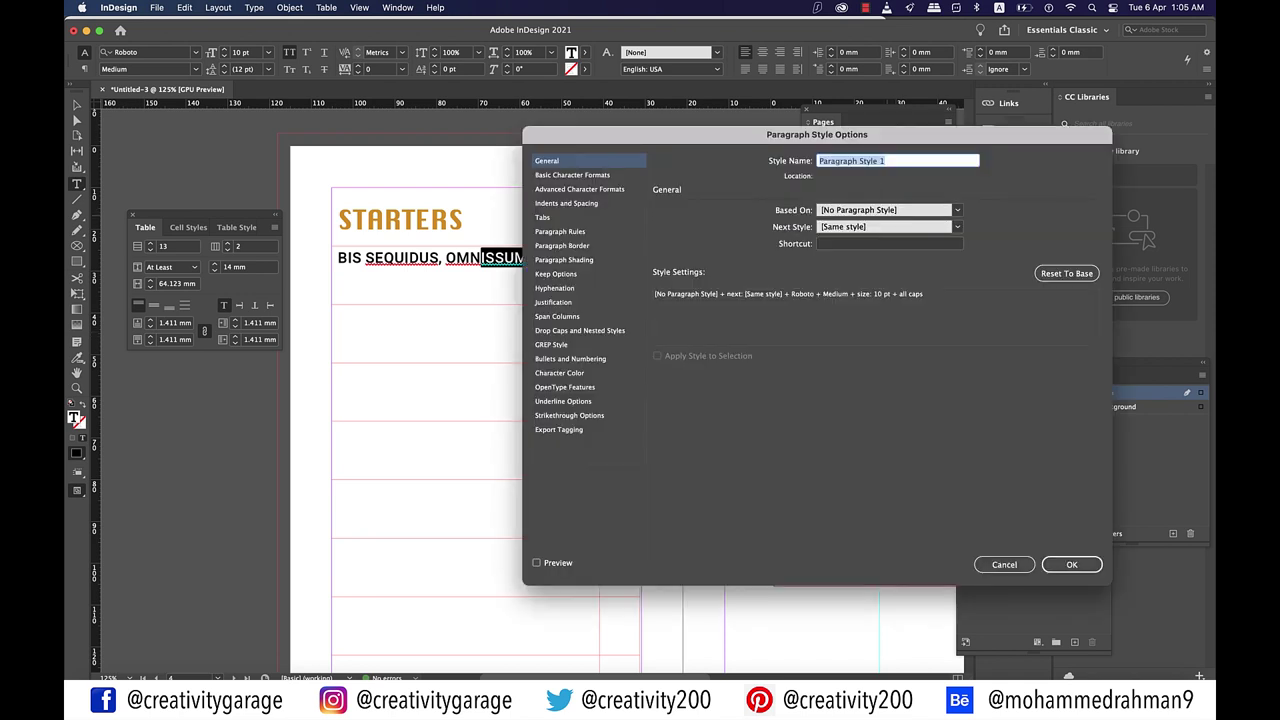
{"action": "type", "text": "menu"}
{"action": "type", "text": "_items"}
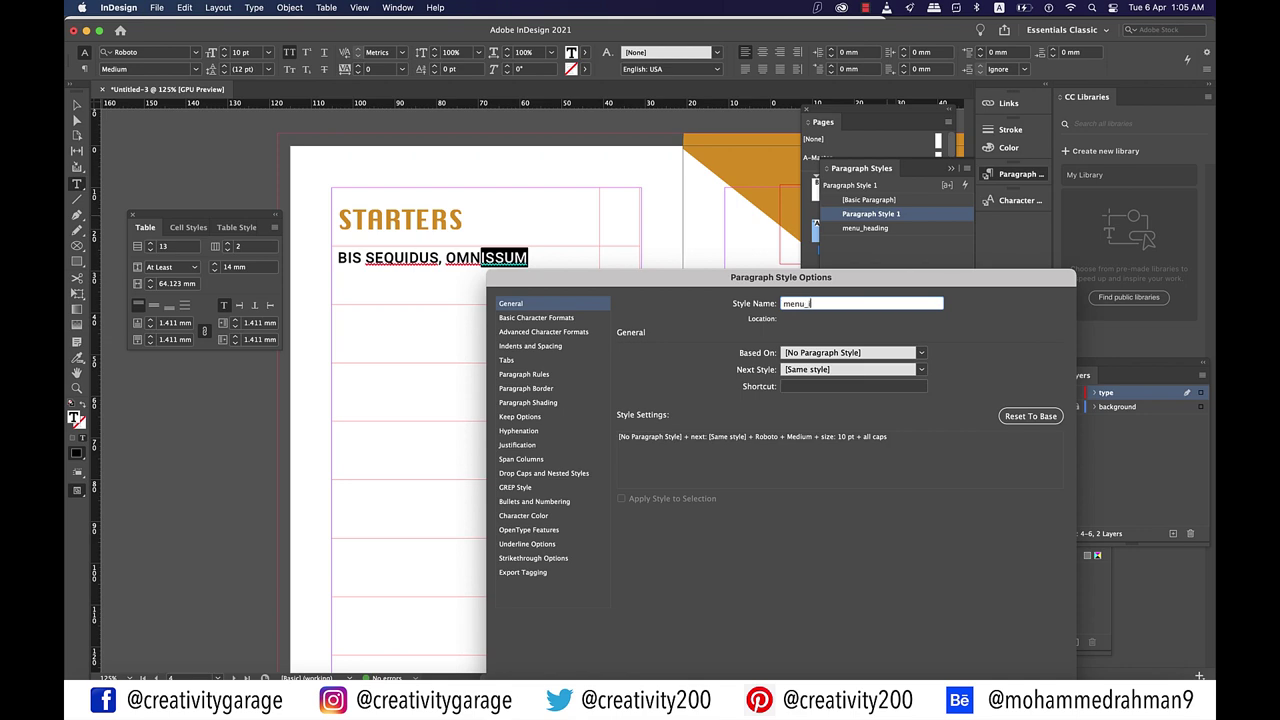
{"action": "key", "text": "Return"}
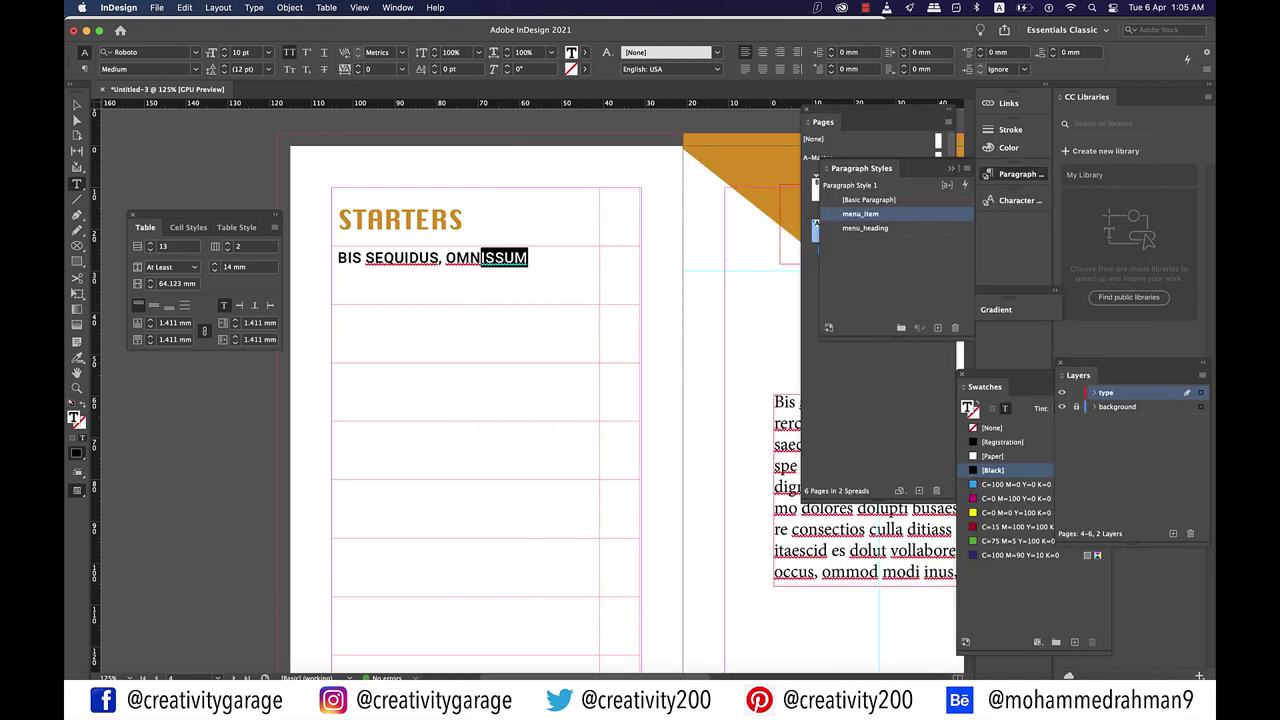
{"action": "left_click", "coordinate": [528, 257]}
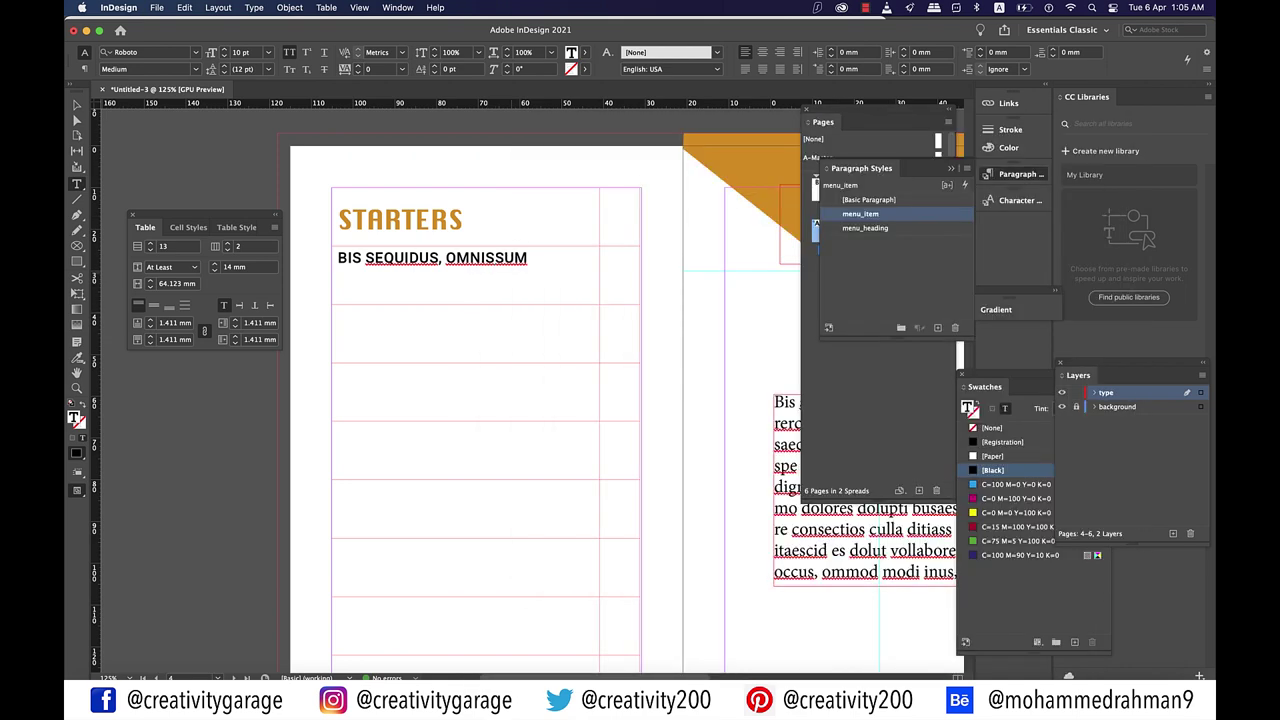
{"action": "scroll", "coordinate": [550, 400], "scroll_direction": "right", "scroll_amount": 3}
{"action": "left_click_drag", "start_coordinate": [775, 444], "coordinate": [826, 508]}
Step: Paste a description line under the dish name in orange Roboto Light 9 pt
{"action": "left_click", "coordinate": [830, 520]}
{"action": "scroll", "coordinate": [550, 400], "scroll_direction": "left", "scroll_amount": 4}
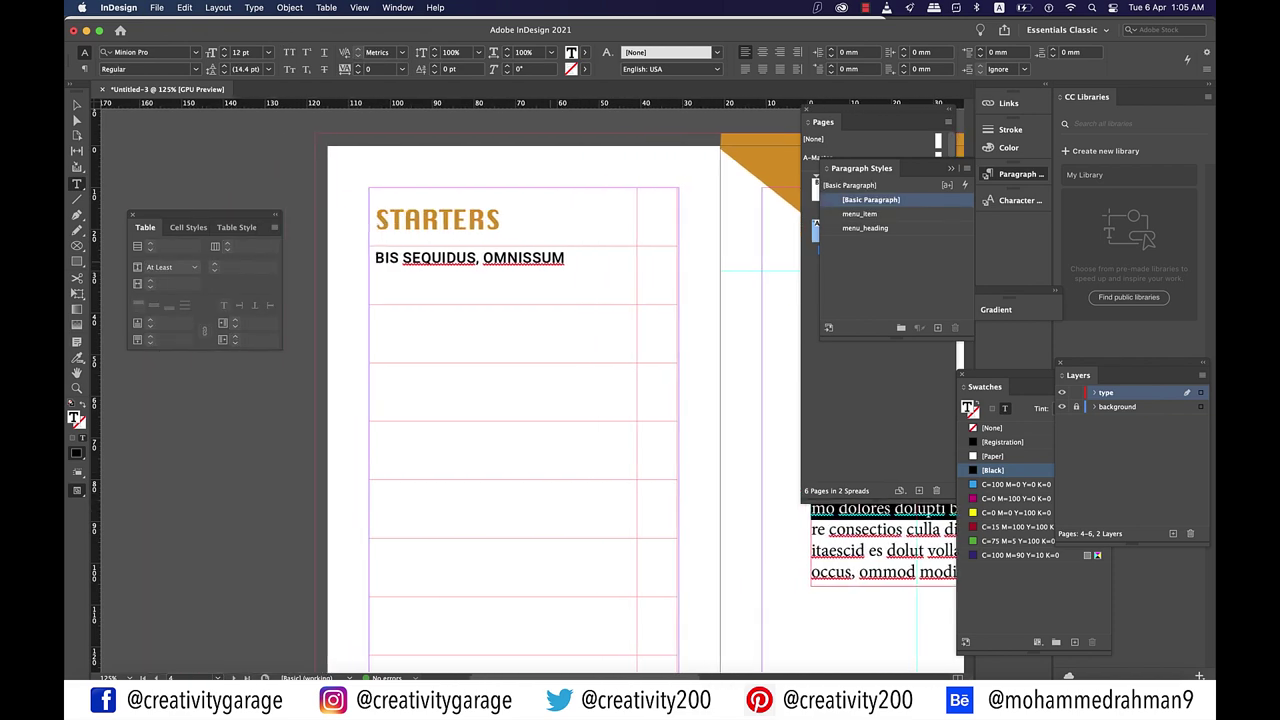
{"action": "left_click", "coordinate": [565, 258]}
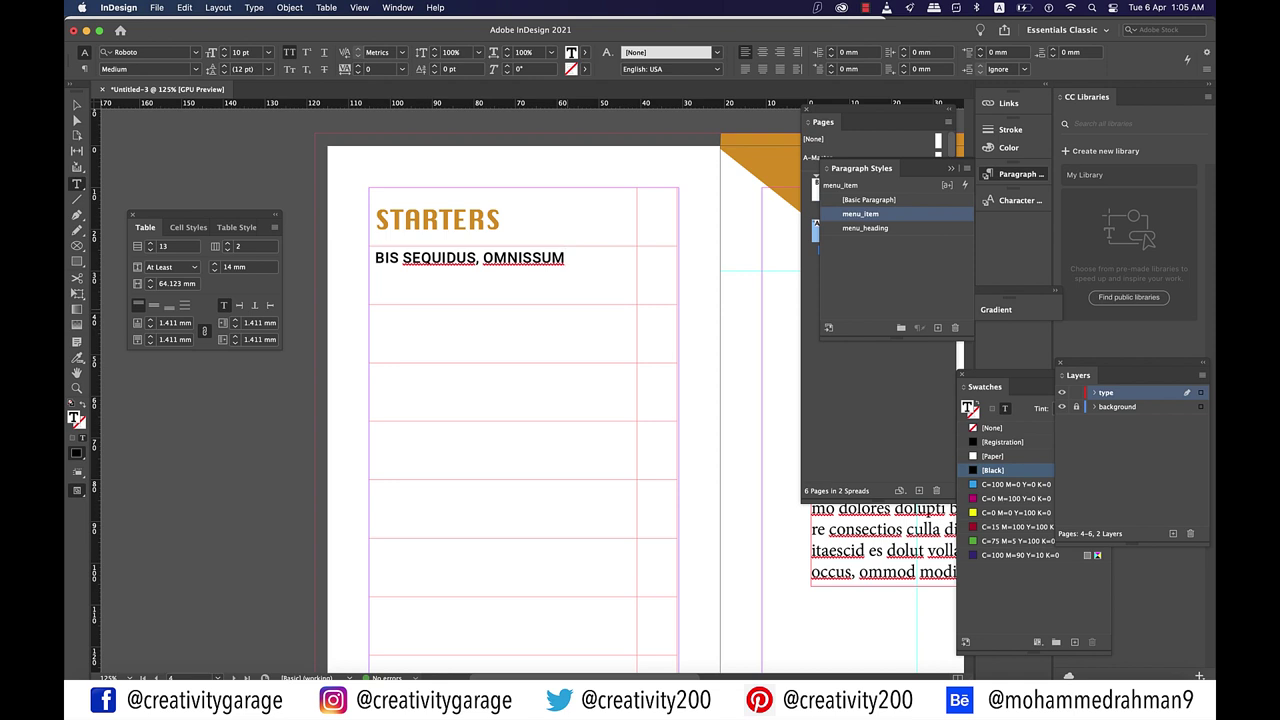
{"action": "key", "text": "Return"}
{"action": "type", "text": "Berspe voloreprovid quod que dignias et quod es simenimo dolores dolupti busaest"}
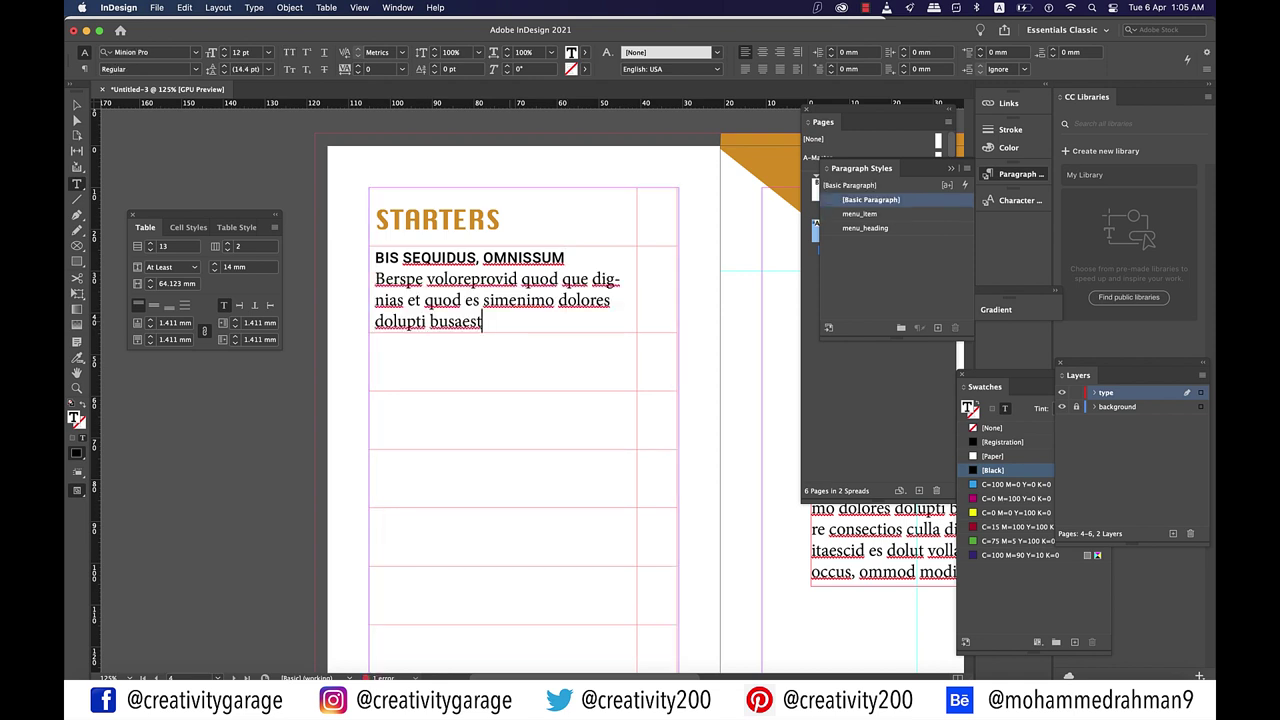
{"action": "key", "text": "shift+Left"}
{"action": "key", "text": "shift+Left"}
{"action": "key", "text": "shift+Left"}
{"action": "key", "text": "shift+Left"}
{"action": "key", "text": "shift+Left"}
{"action": "key", "text": "shift+Left"}
{"action": "key", "text": "shift+Left"}
{"action": "key", "text": "shift+Left"}
{"action": "key", "text": "shift+Left"}
{"action": "key", "text": "shift+Left"}
{"action": "key", "text": "shift+Left"}
{"action": "key", "text": "shift+Left"}
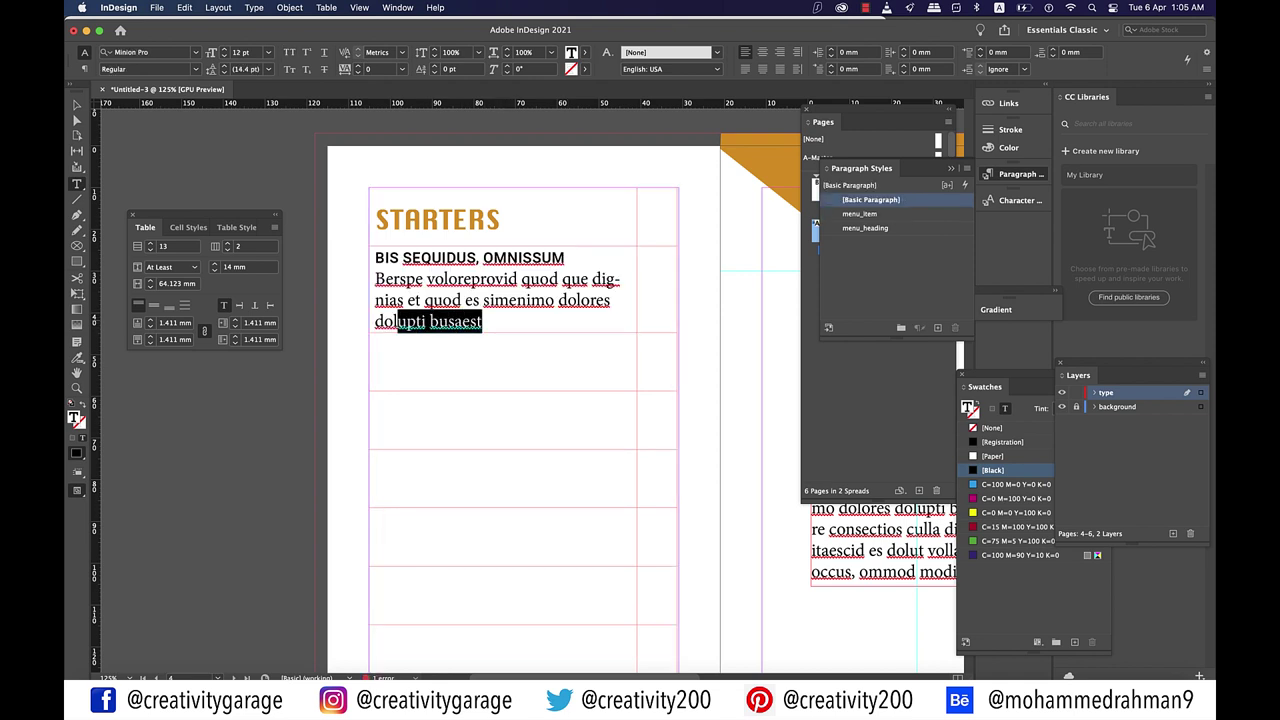
{"action": "key", "text": "shift+Up"}
{"action": "key", "text": "shift+Up"}
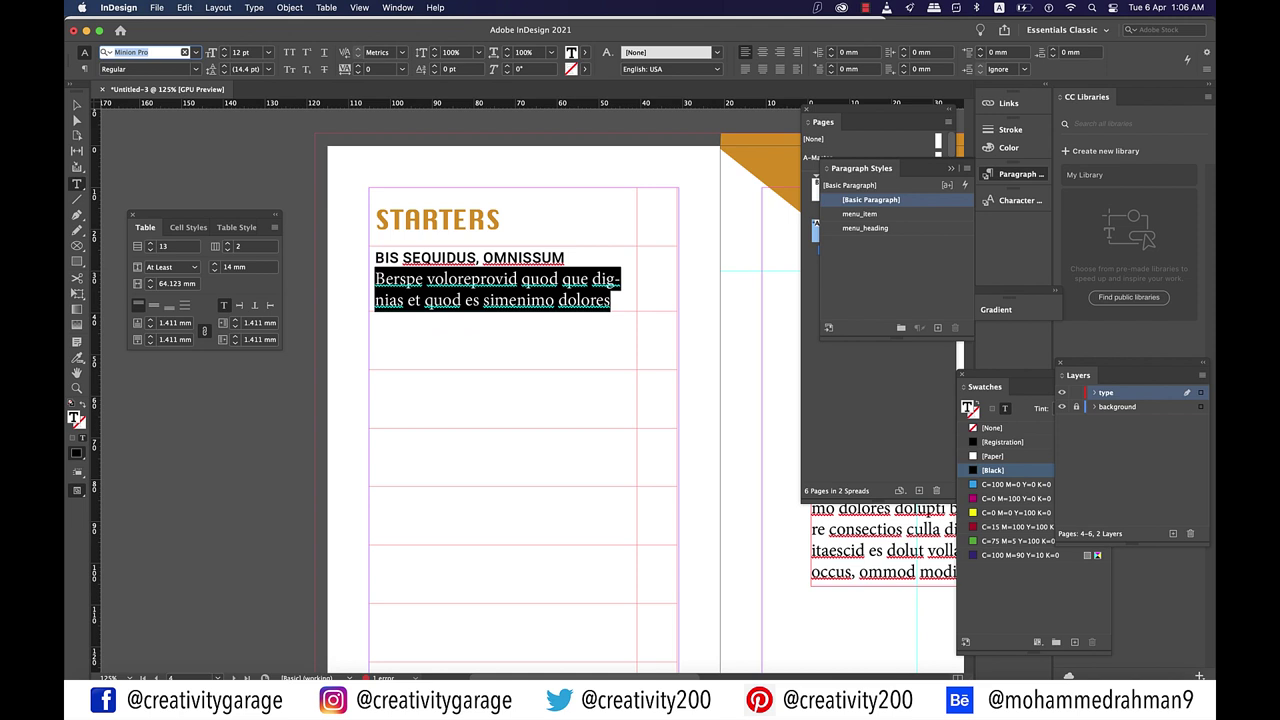
{"action": "type", "text": "Roboto Light"}
{"action": "key", "text": "Return"}
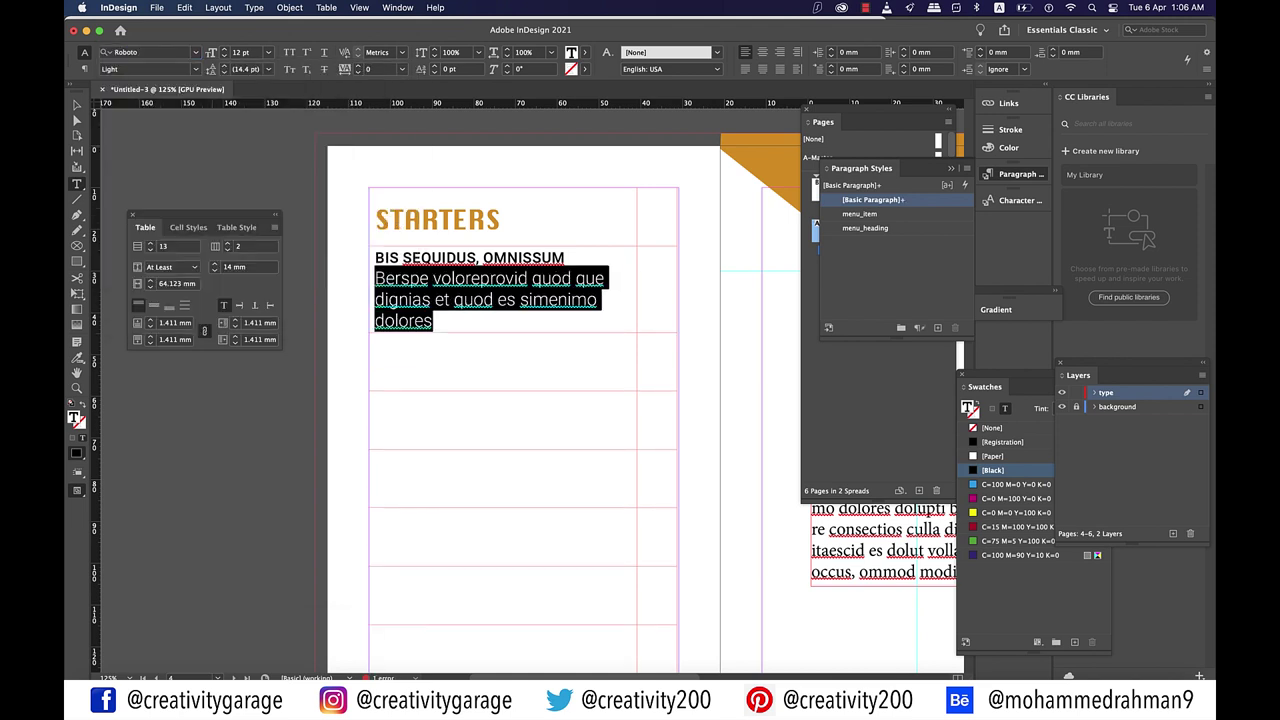
{"action": "left_click", "coordinate": [268, 52]}
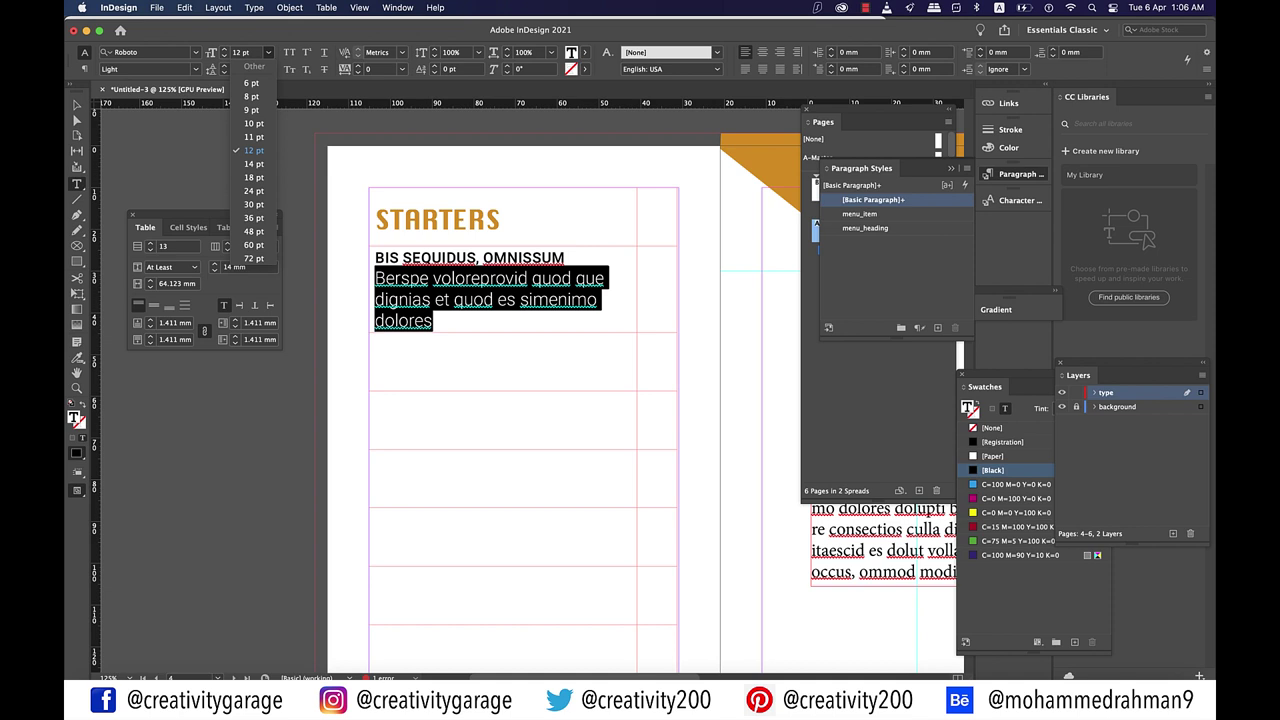
{"action": "left_click", "coordinate": [252, 109]}
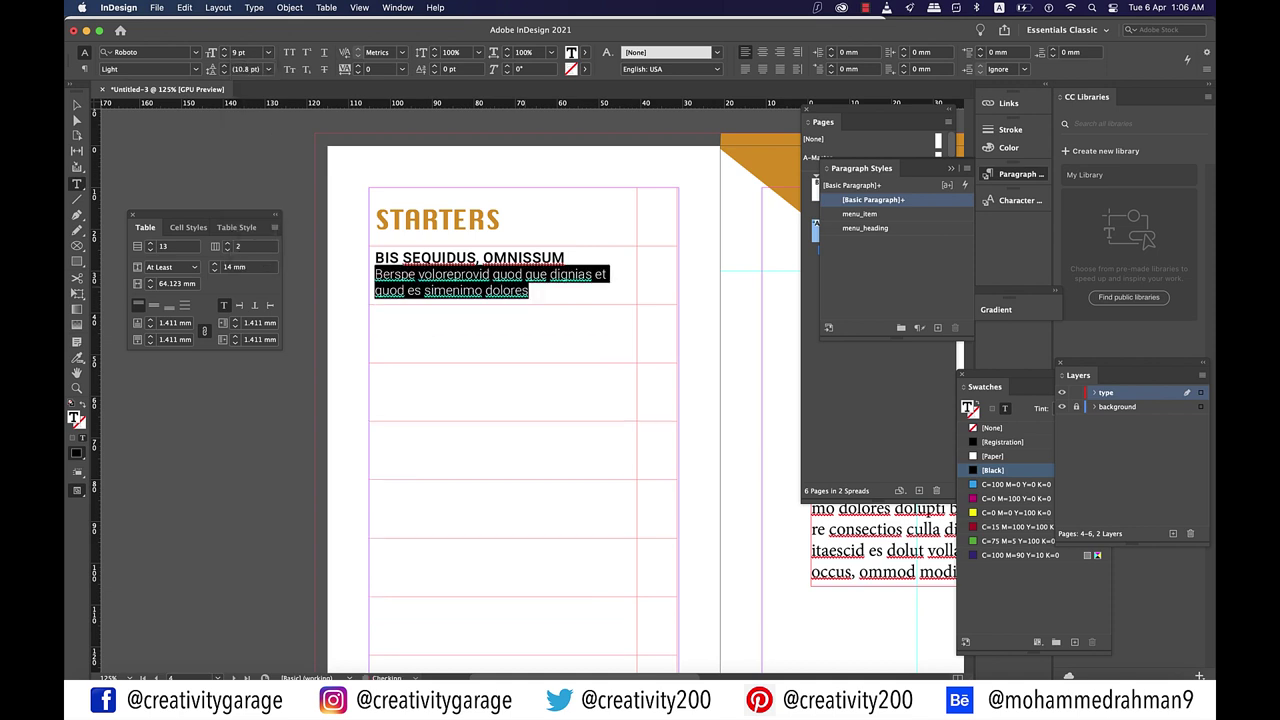
{"action": "left_click", "coordinate": [534, 302]}
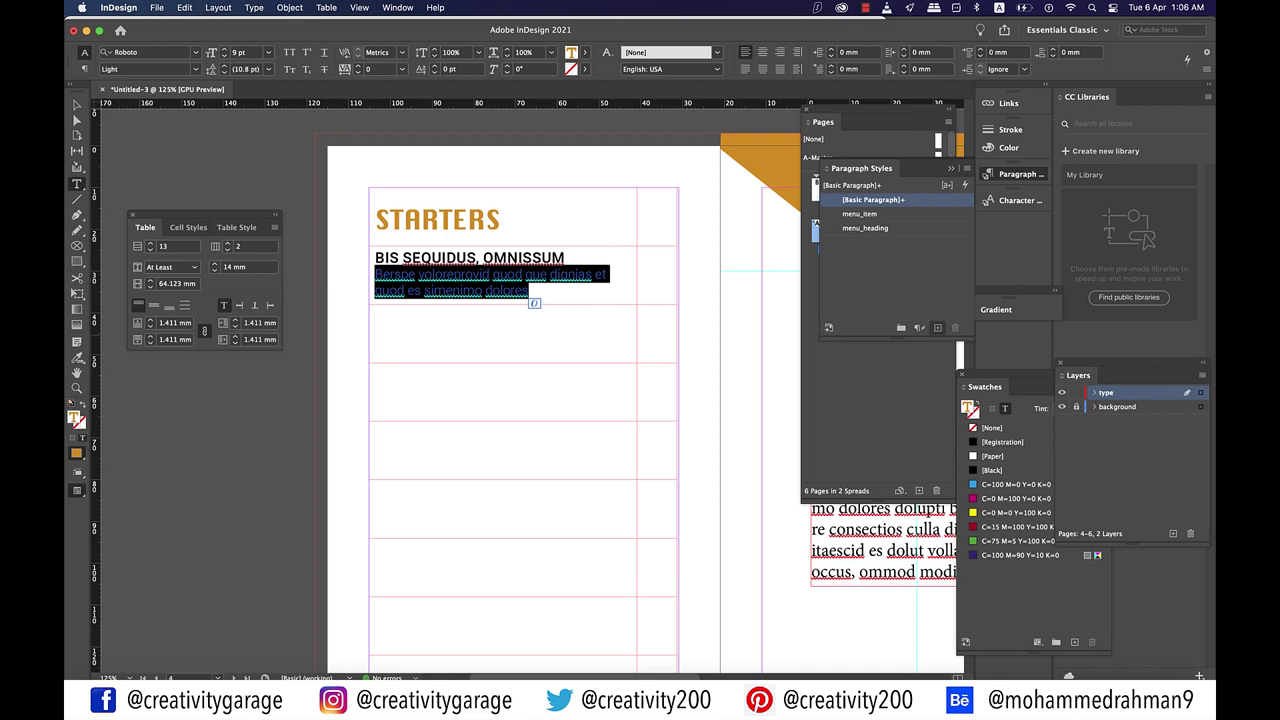
Step: Save the description's formatting as a new paragraph style named menu_description
{"action": "left_click", "coordinate": [937, 327]}
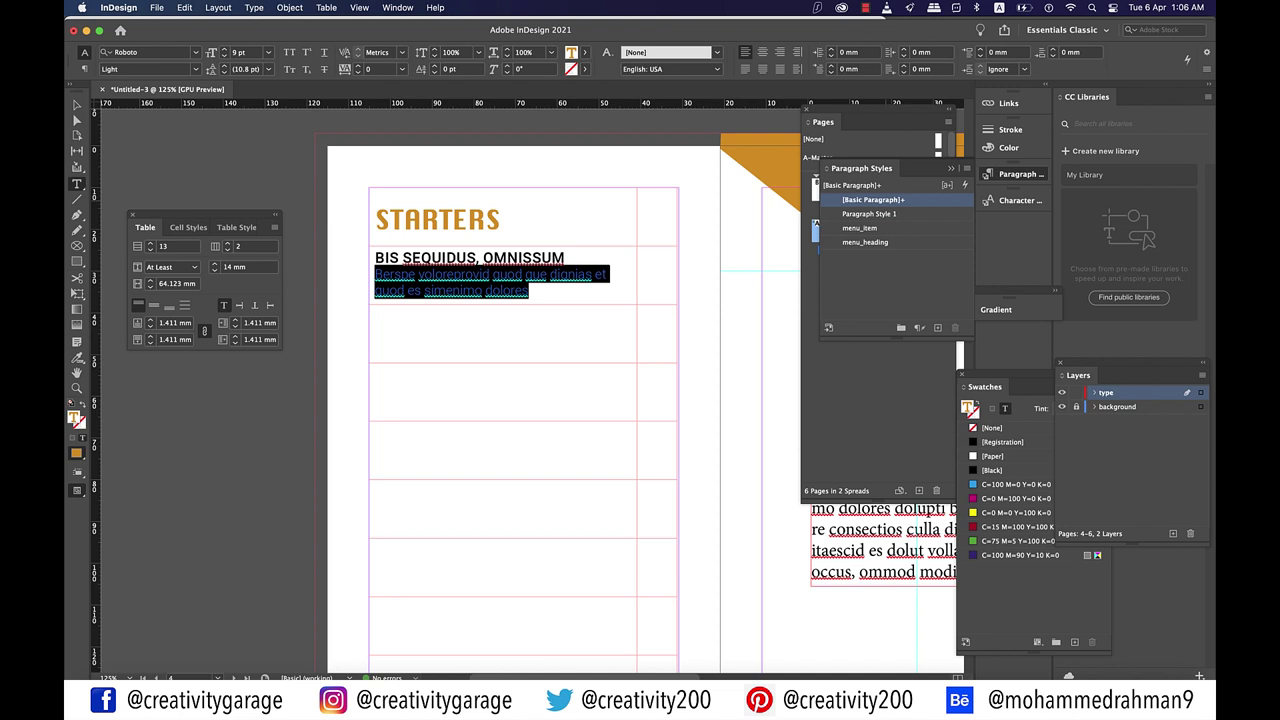
{"action": "double_click", "coordinate": [868, 213]}
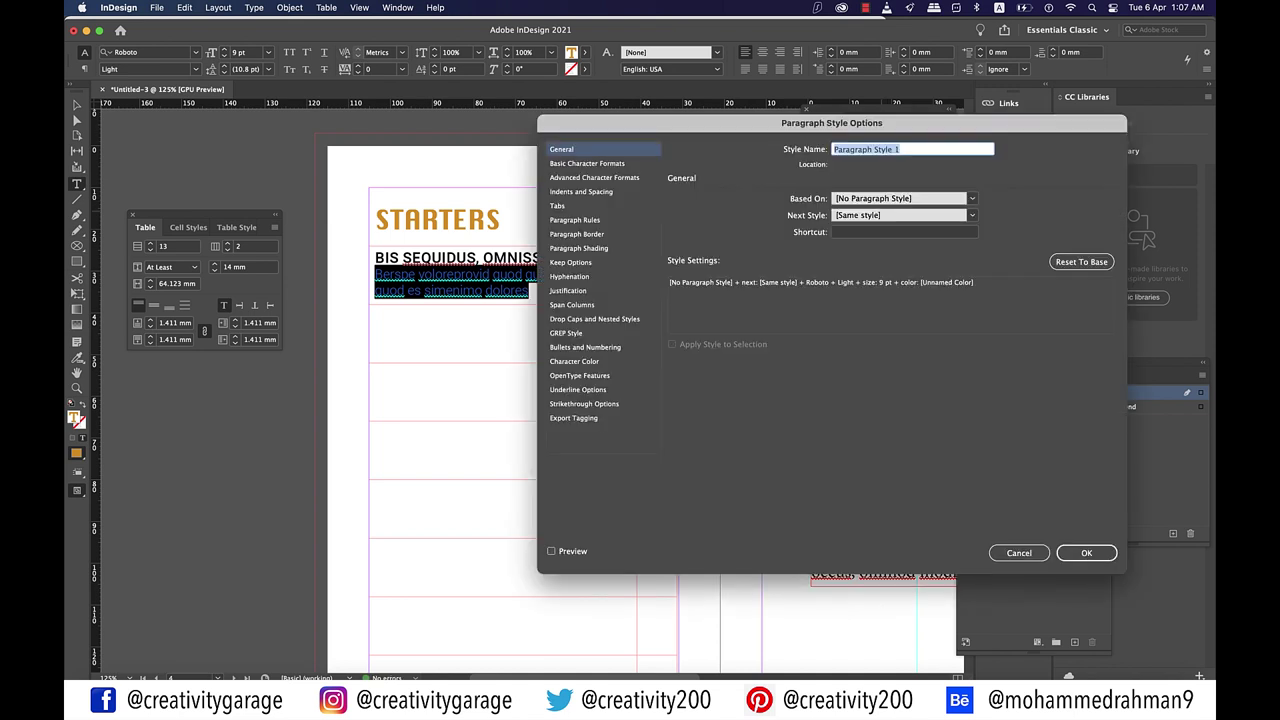
{"action": "type", "text": "menu_description"}
{"action": "key", "text": "Return"}
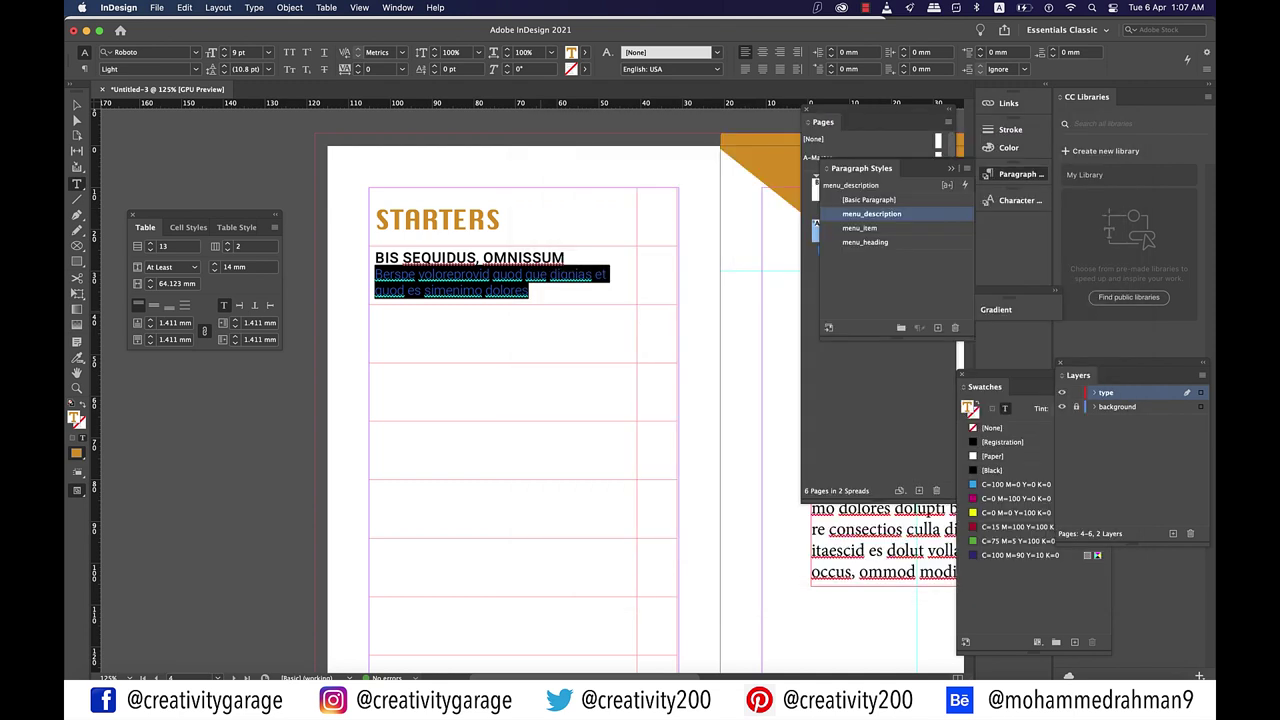
Step: Paste the BIS SEQUIDUS, OMNISSUM entry into table rows two through five
{"action": "left_click", "coordinate": [375, 316]}
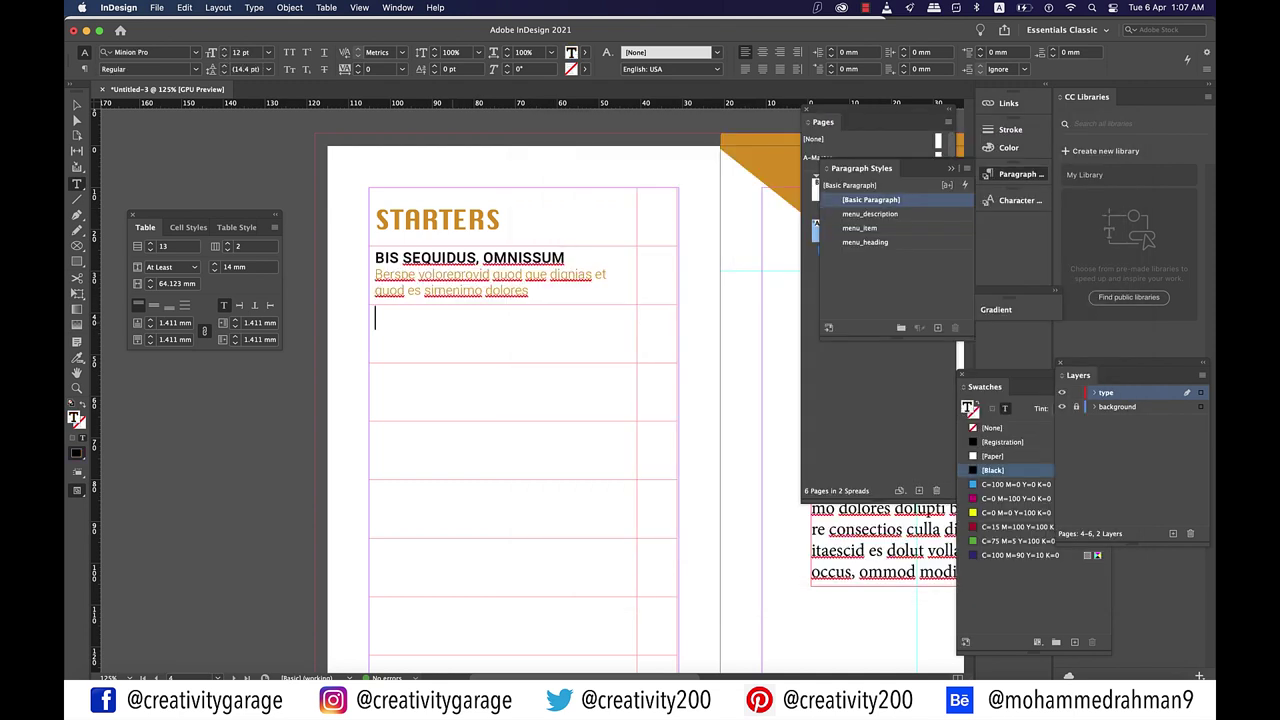
{"action": "type", "text": "BIS SEQUIDUS, OMNISSUM Berspe voloreprovid quod que dignias et quod es simenimo dolores"}
{"action": "left_click", "coordinate": [375, 376]}
{"action": "type", "text": "BIS SEQUIDUS, OMNISSUM Berspe voloreprovid quod que dignias et quod es simenimo dolores"}
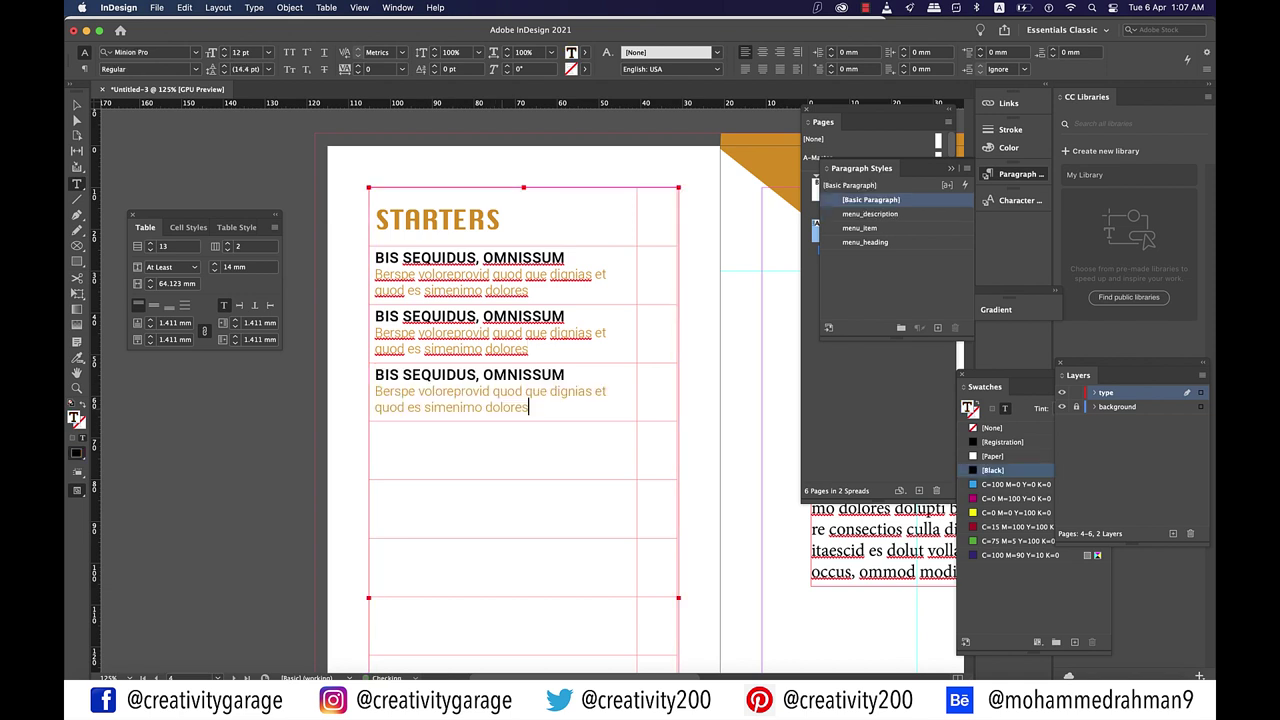
{"action": "left_click", "coordinate": [375, 434]}
{"action": "type", "text": "BIS SEQUIDUS, OMNISSUM Berspe voloreprovid quod que dignias et quod es simenimo dolores"}
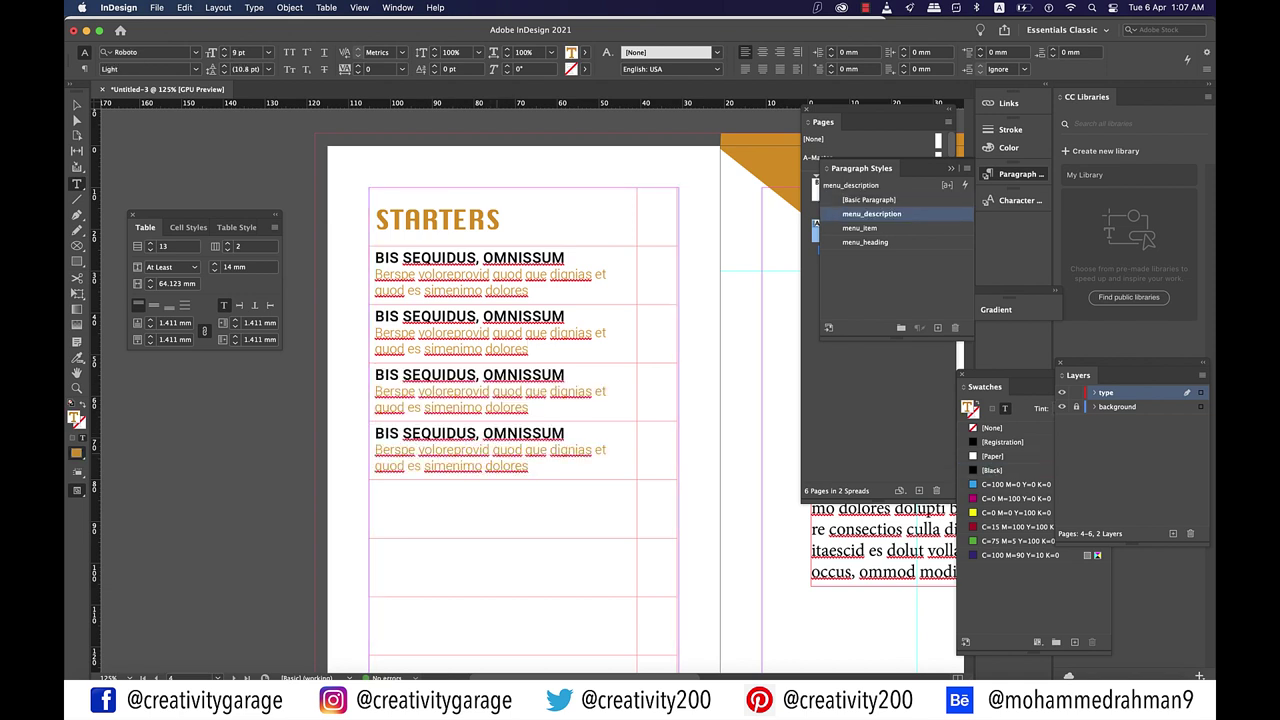
{"action": "left_click", "coordinate": [375, 492]}
{"action": "type", "text": "BIS SEQUIDUS, OMNISSUM Berspe voloreprovid quod que dignias et quod es simenimo dolores"}
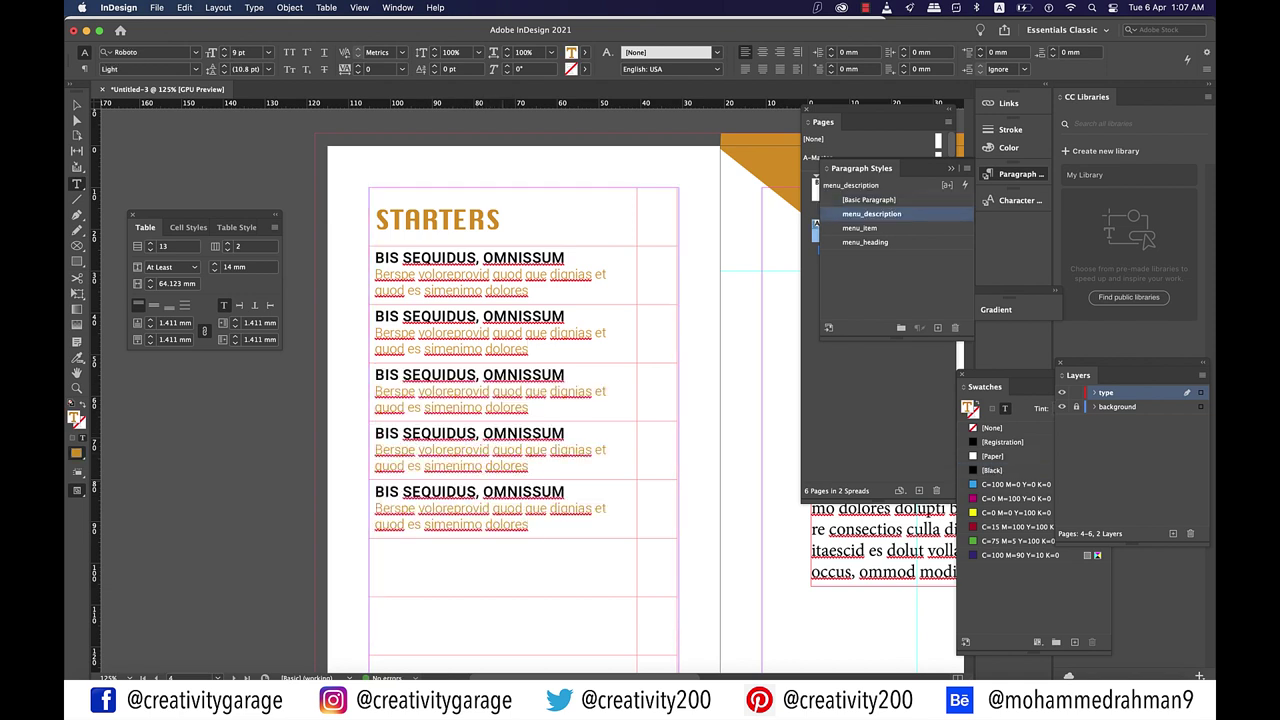
{"action": "scroll", "coordinate": [520, 400], "scroll_direction": "down", "scroll_amount": 1}
Step: Enter the price 20 in row one and set it in Roboto Medium 10 pt
{"action": "left_click", "coordinate": [640, 248]}
{"action": "type", "text": "20"}
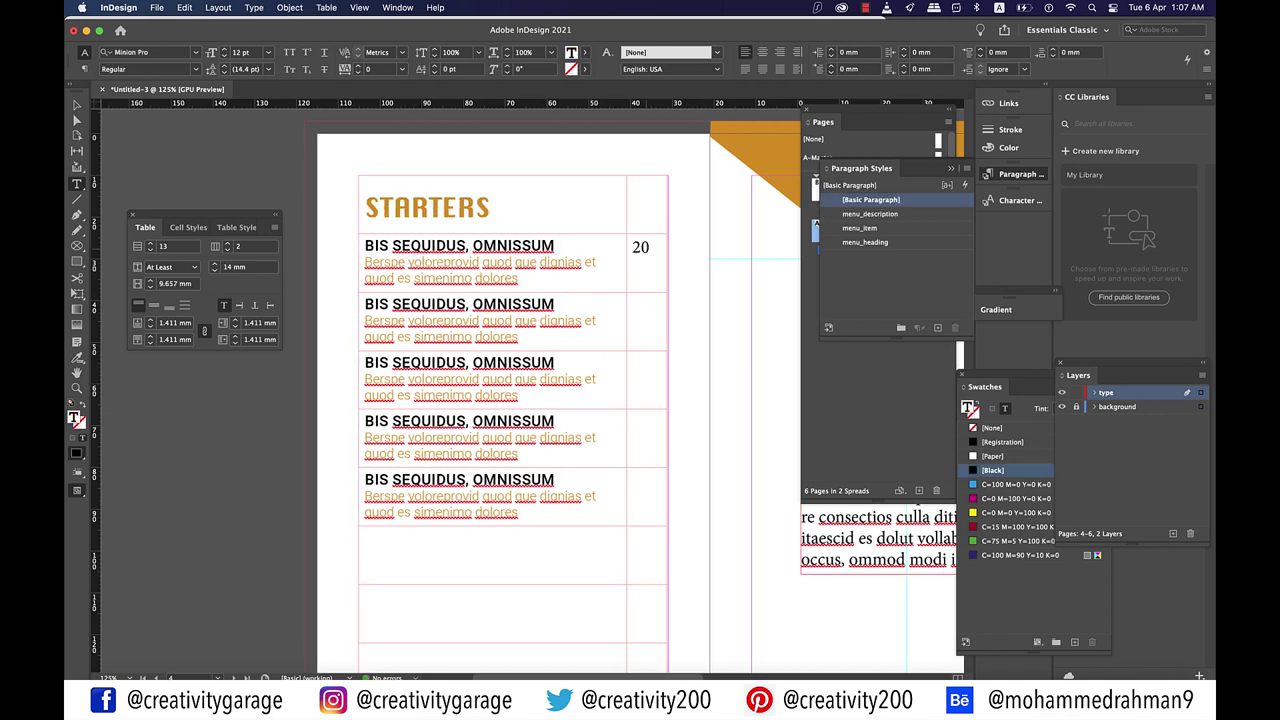
{"action": "key", "text": "shift+Left"}
{"action": "key", "text": "shift+Left"}
{"action": "type", "text": "roboto"}
{"action": "key", "text": "Return"}
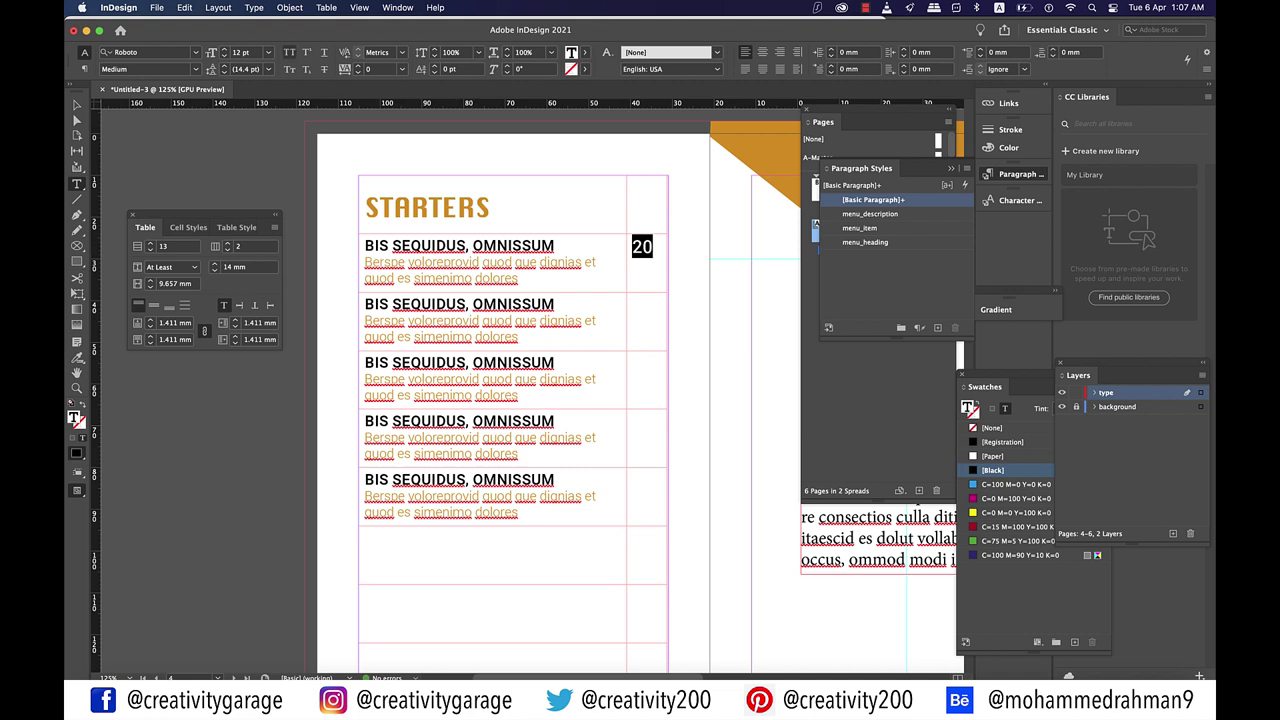
{"action": "left_click", "coordinate": [268, 52]}
{"action": "key", "text": "Up"}
{"action": "key", "text": "Up"}
{"action": "key", "text": "Return"}
Step: Create a paragraph style item_price from the price, with Right alignment
{"action": "left_click", "coordinate": [937, 327]}
{"action": "double_click", "coordinate": [870, 214]}
{"action": "type", "text": "m"}
{"action": "key", "text": "BackSpace"}
{"action": "type", "text": "item_price"}
{"action": "left_click_drag", "start_coordinate": [700, 122], "coordinate": [840, 131]}
{"action": "left_click", "coordinate": [727, 172]}
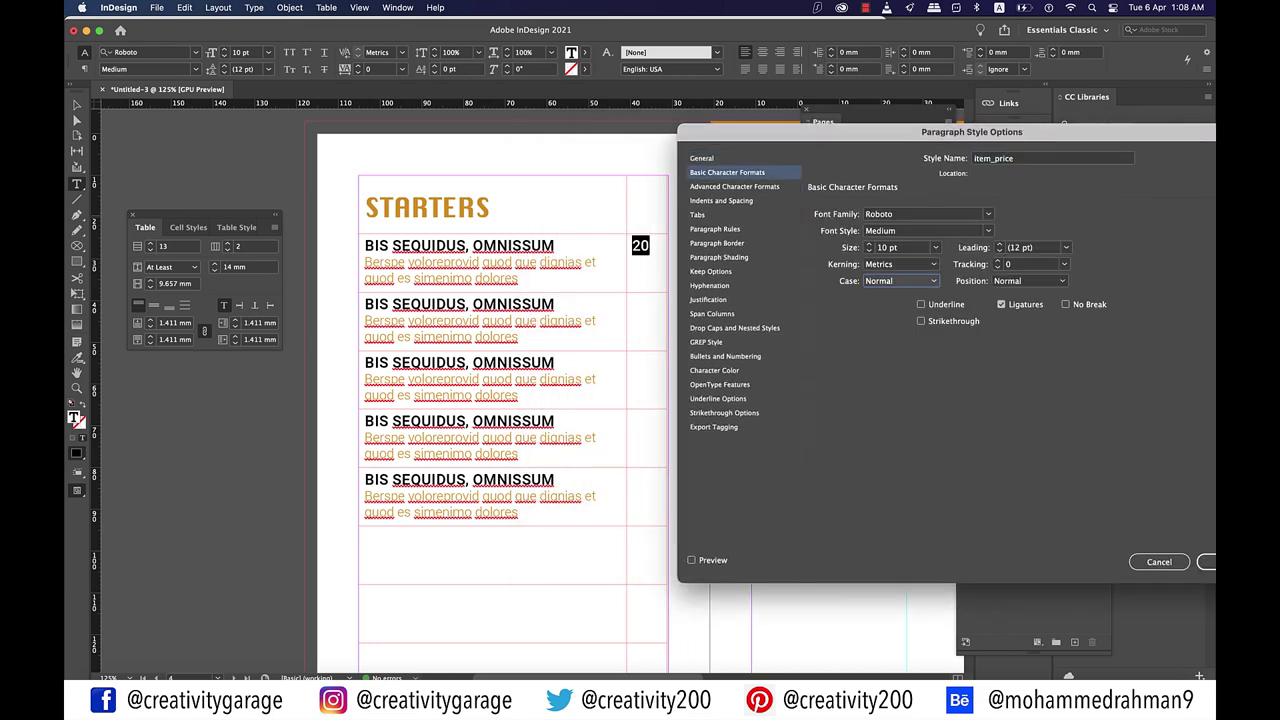
{"action": "left_click", "coordinate": [734, 186]}
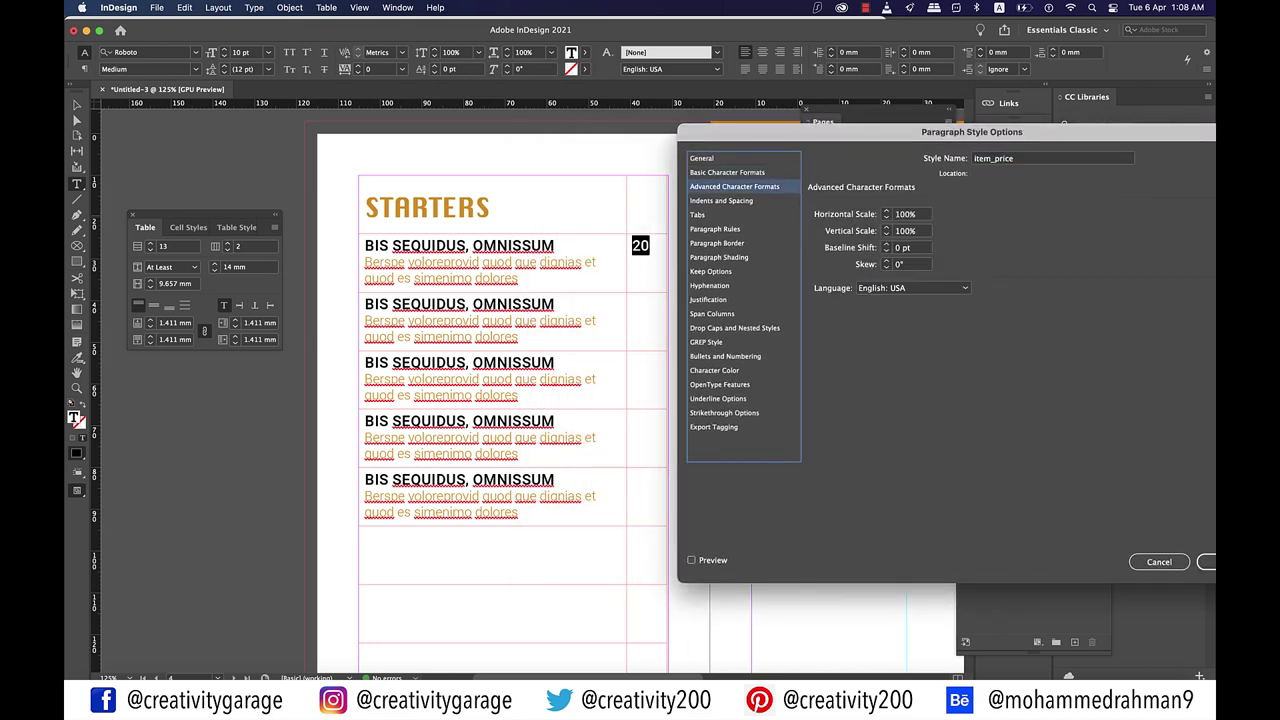
{"action": "left_click", "coordinate": [721, 200]}
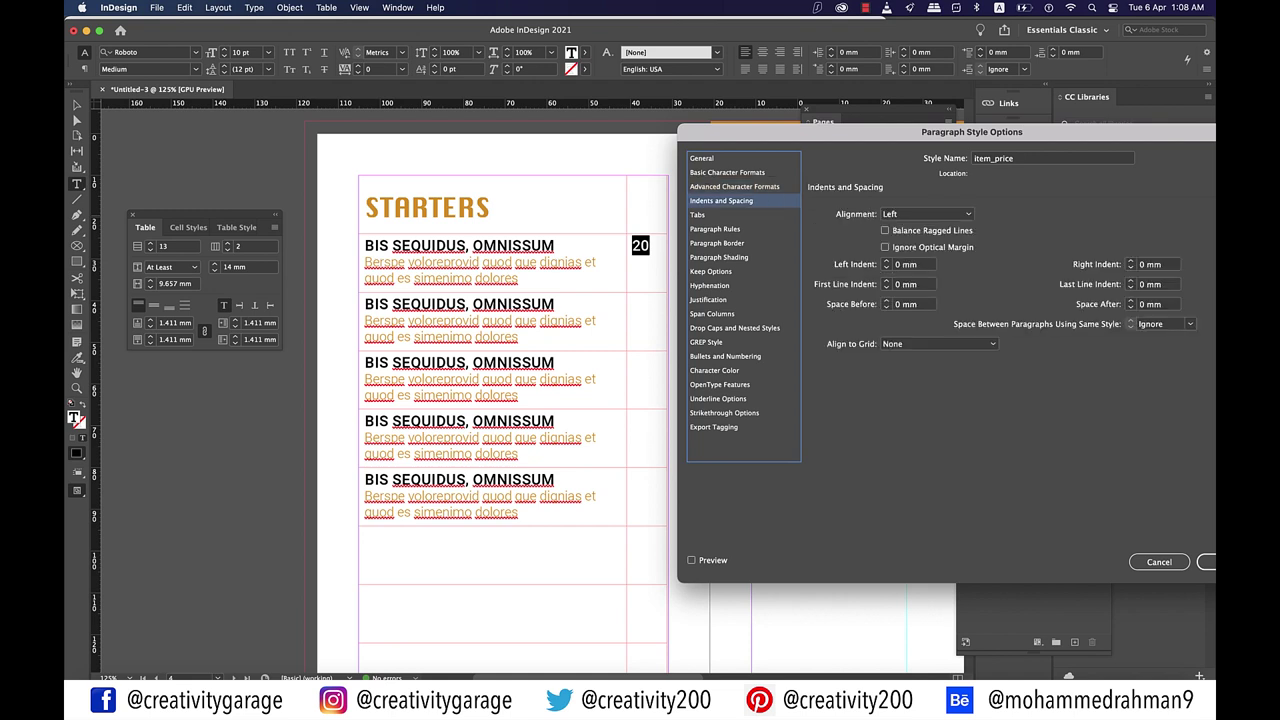
{"action": "left_click", "coordinate": [925, 214]}
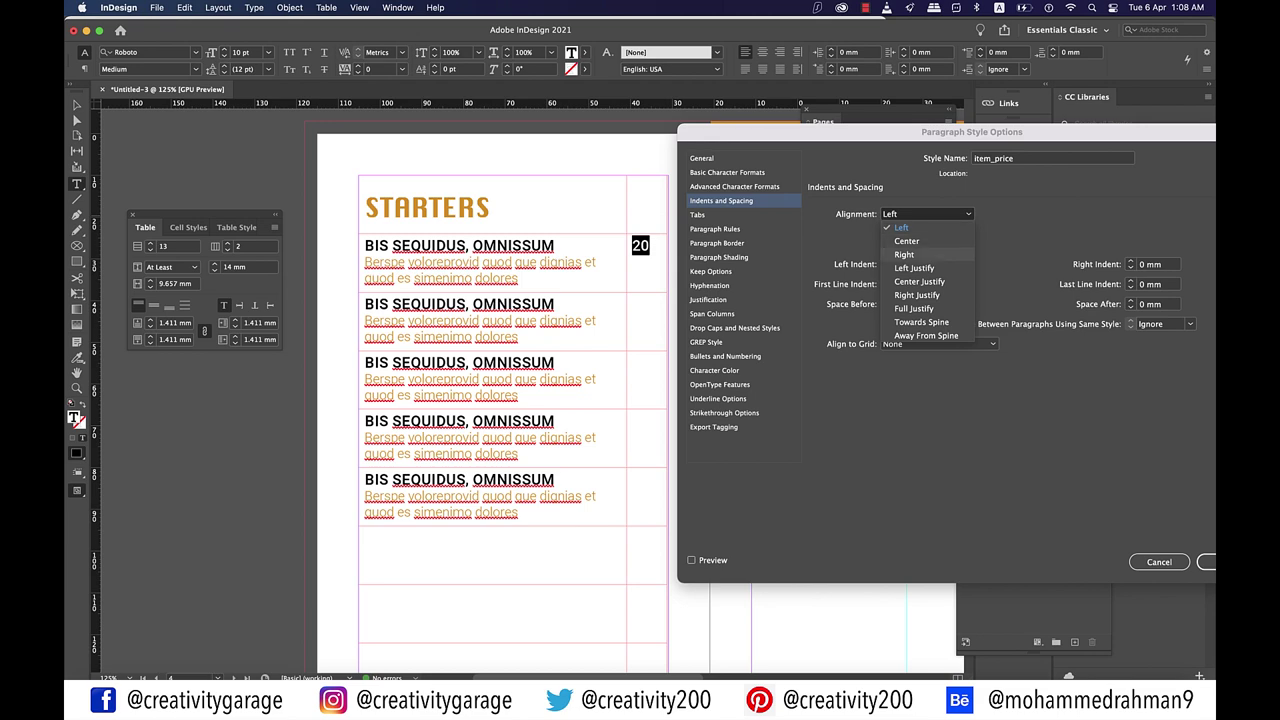
{"action": "left_click", "coordinate": [904, 254]}
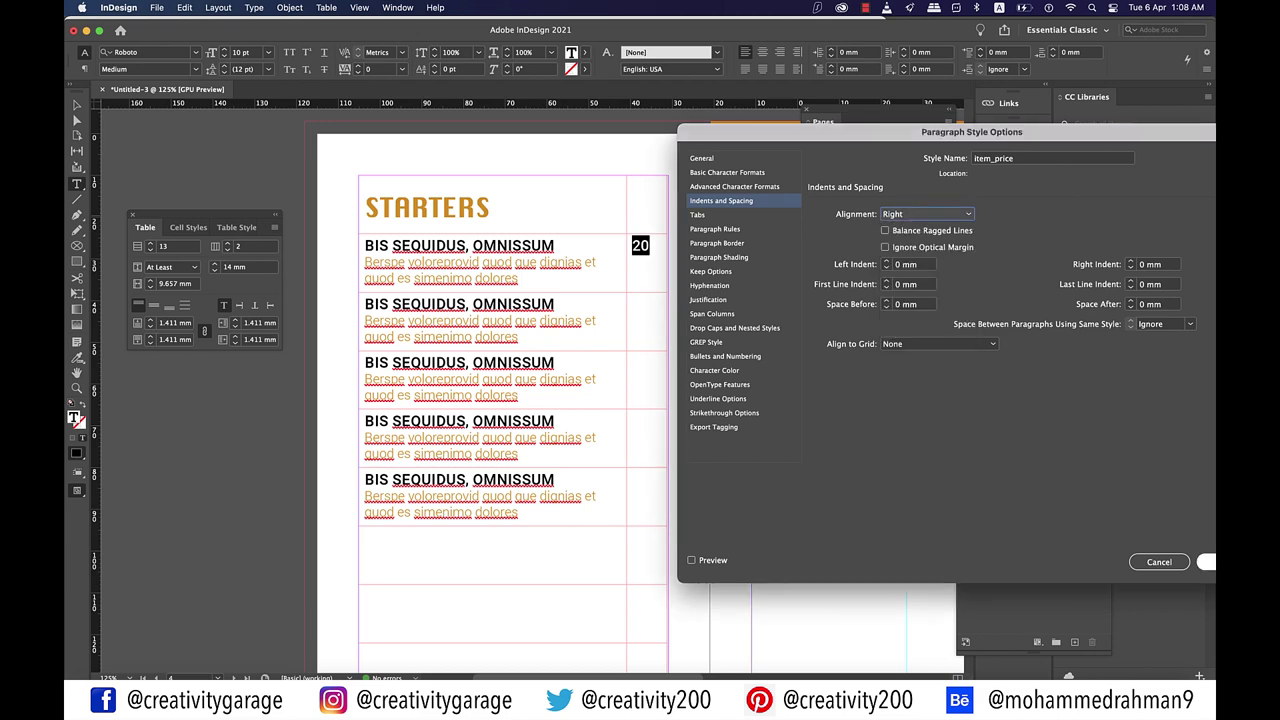
{"action": "left_click", "coordinate": [1207, 562]}
Step: Enter the price 15 in row two's price cell
{"action": "left_click", "coordinate": [641, 305]}
{"action": "type", "text": "15"}
{"action": "left_click", "coordinate": [633, 363]}
Step: Enter prices 23, 15 and 12 in rows three, four and five
{"action": "type", "text": "23"}
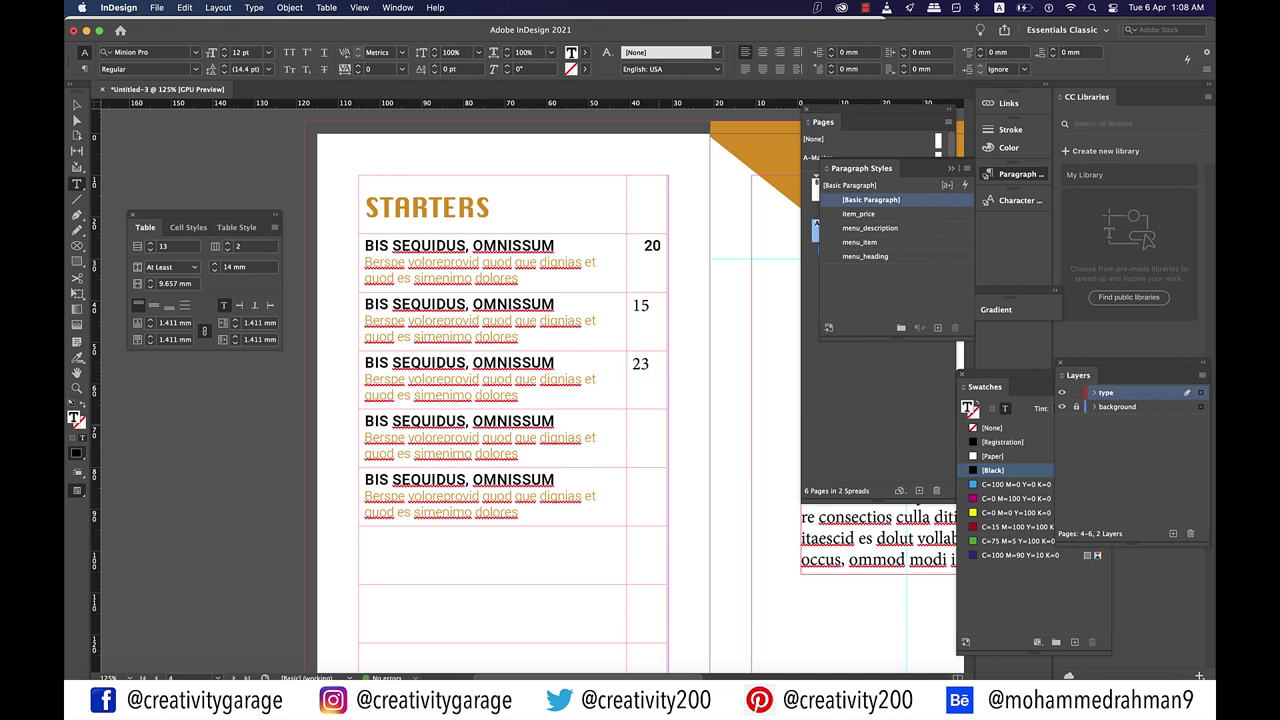
{"action": "left_click", "coordinate": [633, 422]}
{"action": "type", "text": "15"}
{"action": "left_click", "coordinate": [633, 480]}
{"action": "type", "text": "12"}
Step: Apply the item_price style to the price cells of rows two to five
{"action": "left_click_drag", "start_coordinate": [648, 495], "coordinate": [648, 305]}
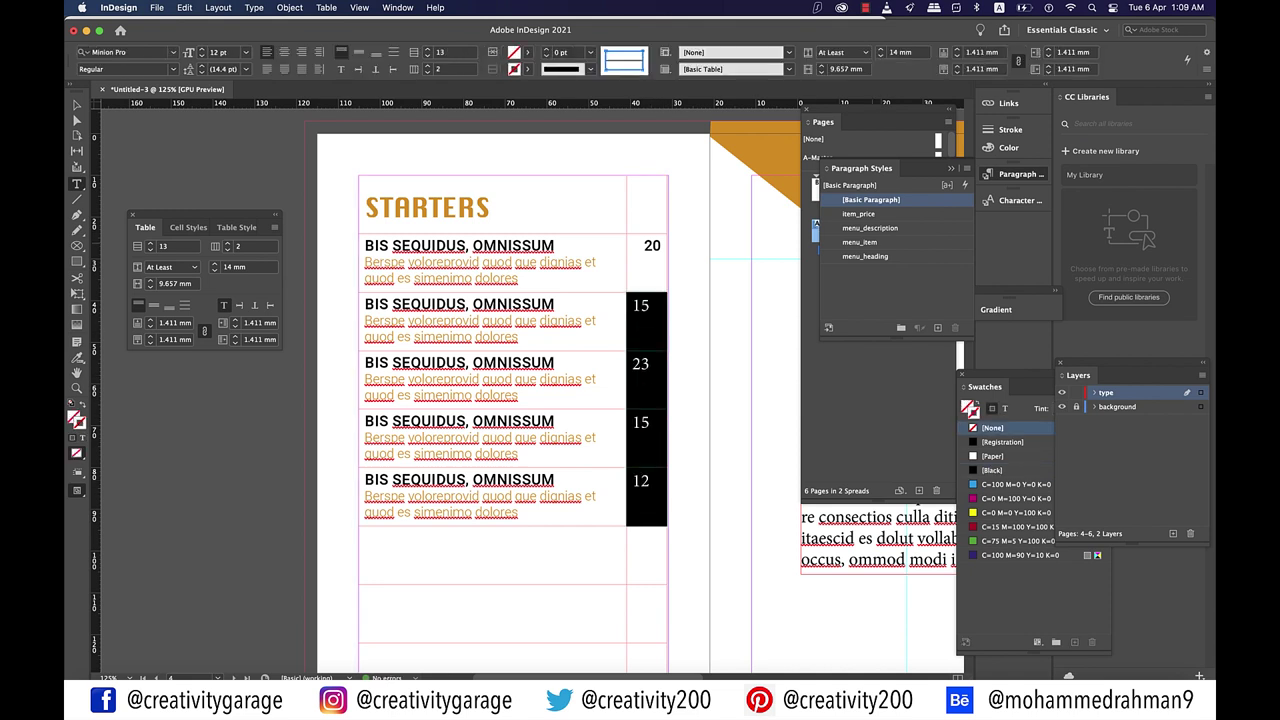
{"action": "left_click", "coordinate": [859, 214]}
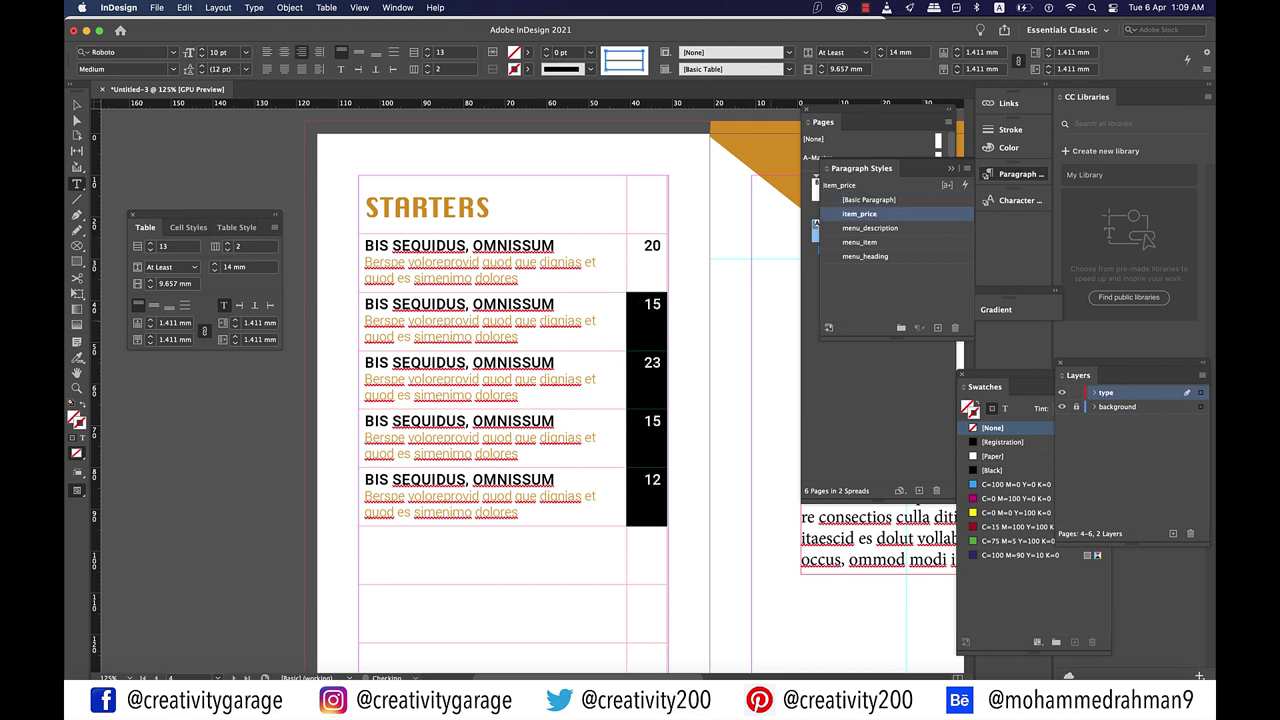
{"action": "key", "text": "super+shift+a"}
{"action": "left_click", "coordinate": [662, 303]}
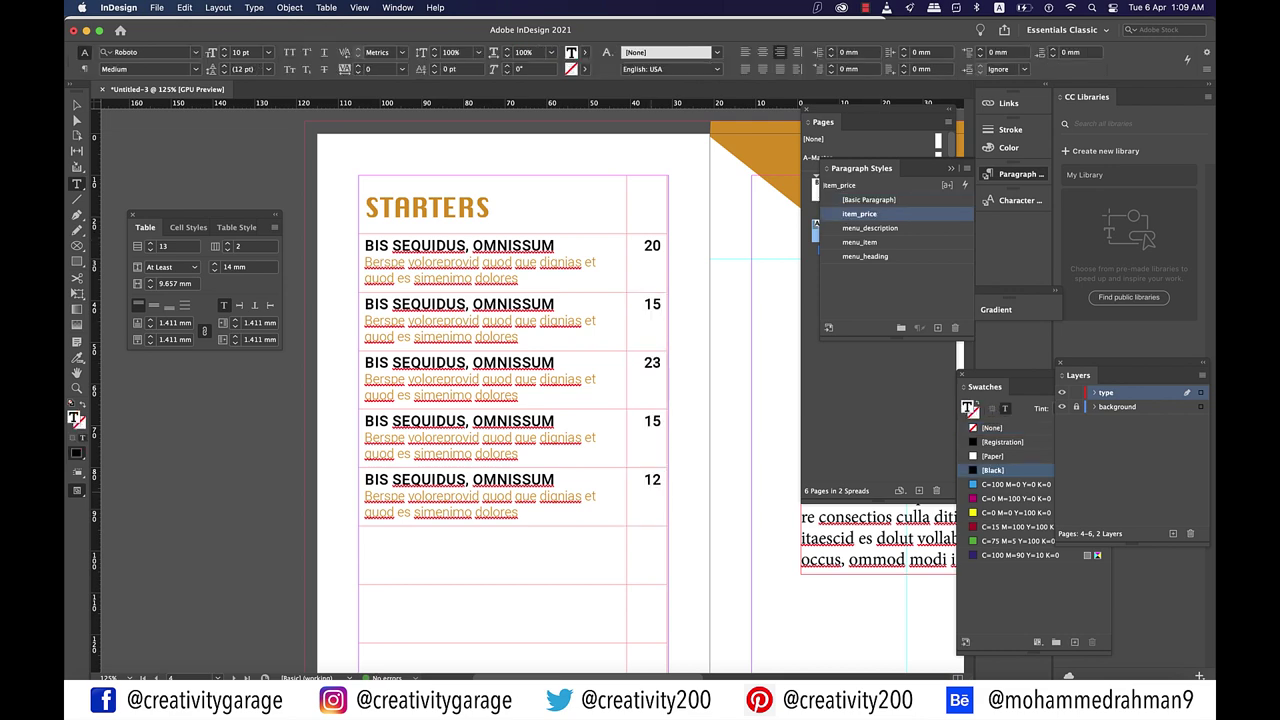
{"action": "key", "text": "super+shift+a"}
{"action": "key", "text": "super+minus"}
{"action": "key", "text": "super+minus"}
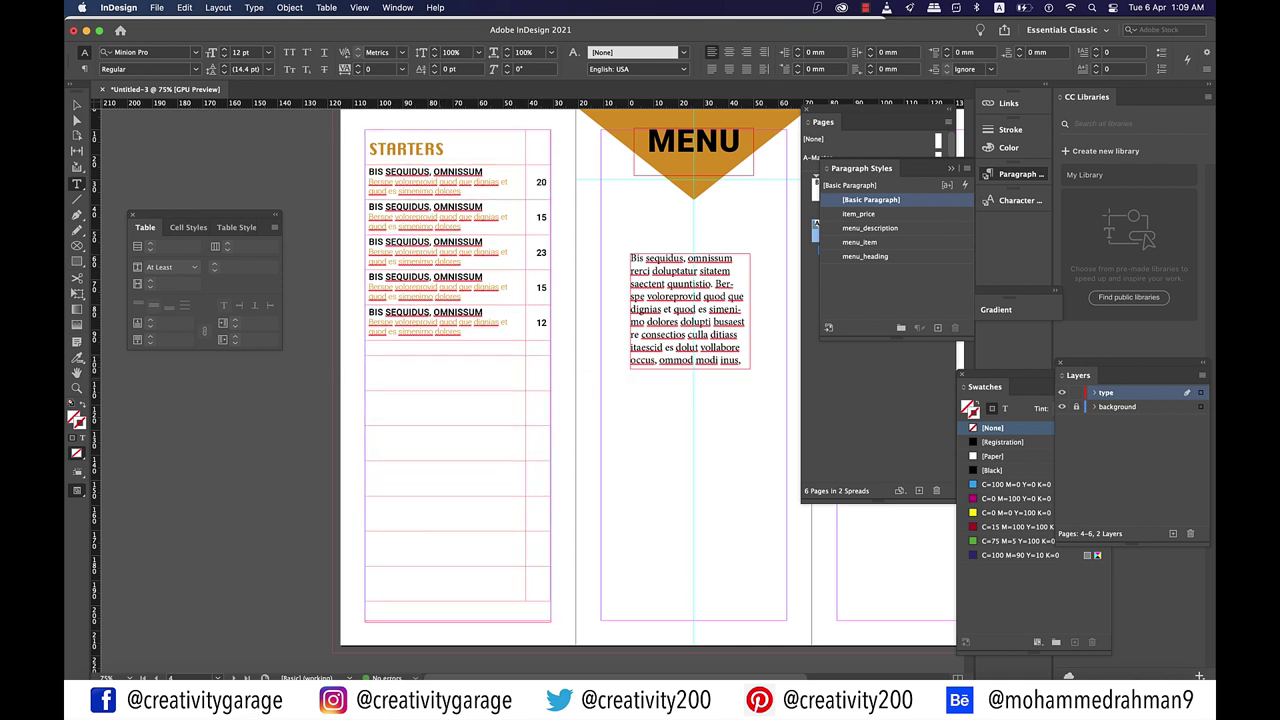
Step: Type 'barbecue' in the first empty row below the starters and make it All Caps
{"action": "left_click", "coordinate": [440, 355]}
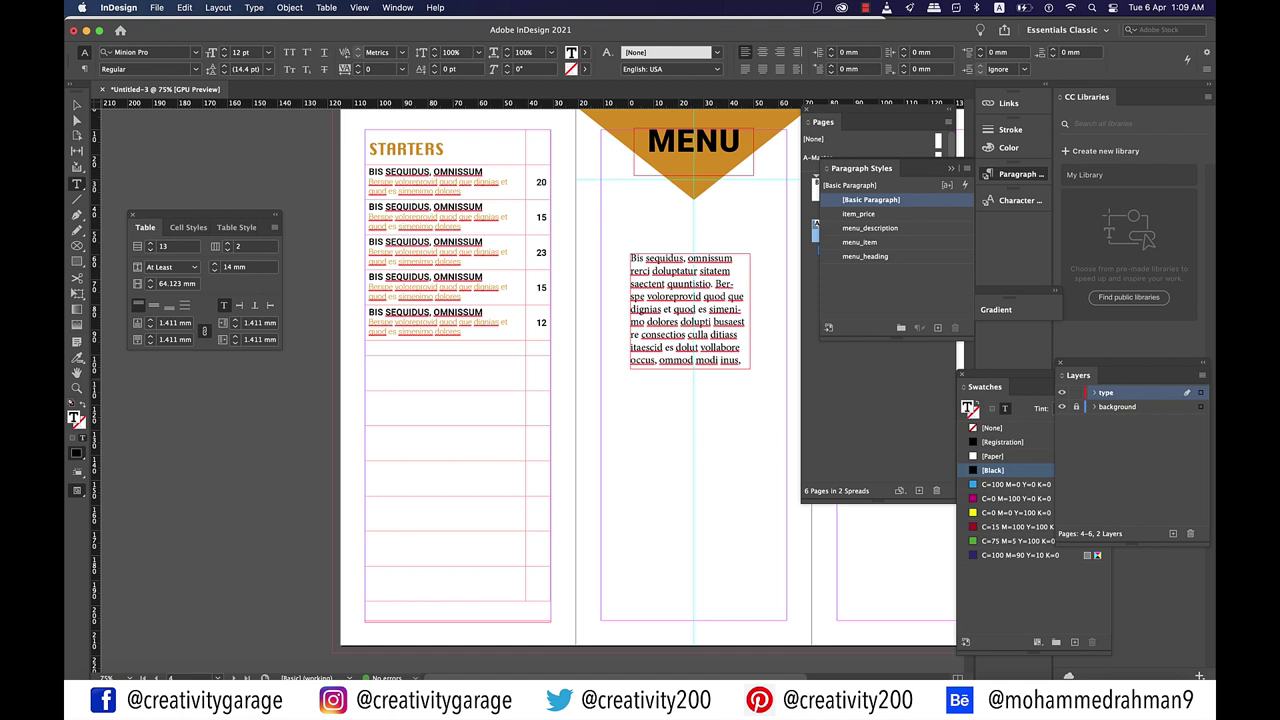
{"action": "type", "text": "barbeque"}
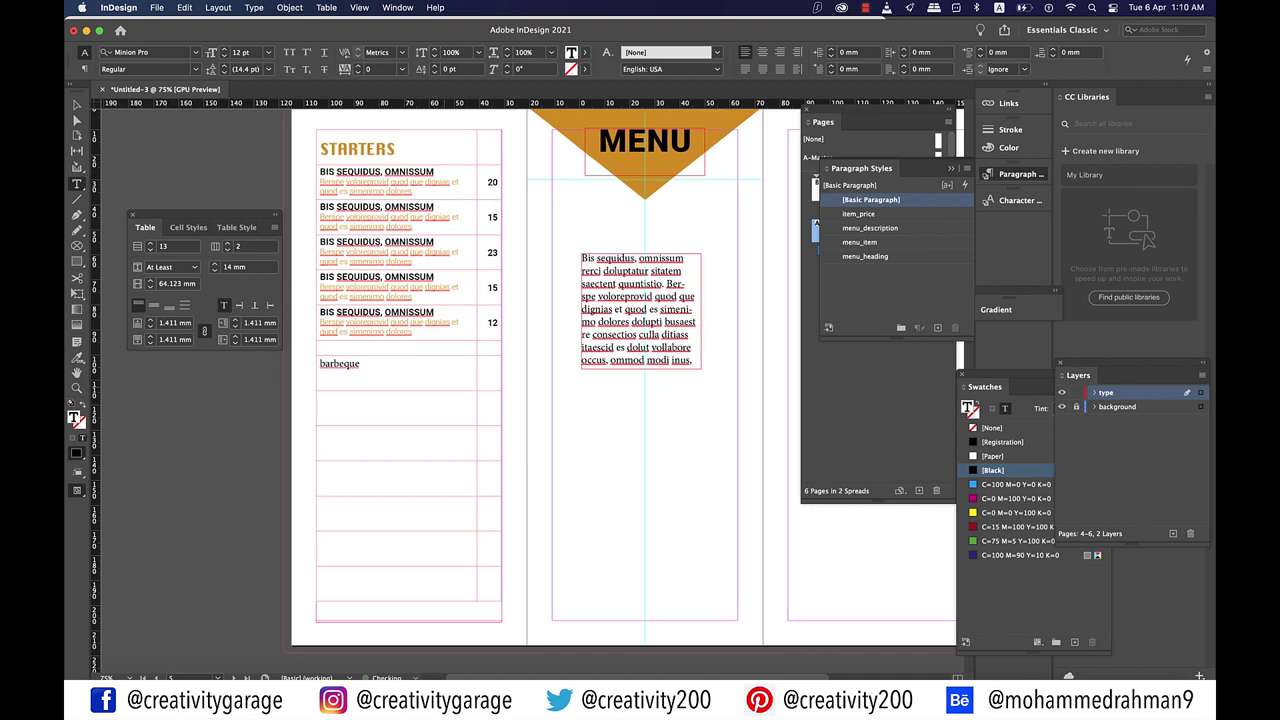
{"action": "key", "text": "BackSpace"}
{"action": "key", "text": "BackSpace"}
{"action": "key", "text": "BackSpace"}
{"action": "type", "text": "cue"}
{"action": "key", "text": "super+a"}
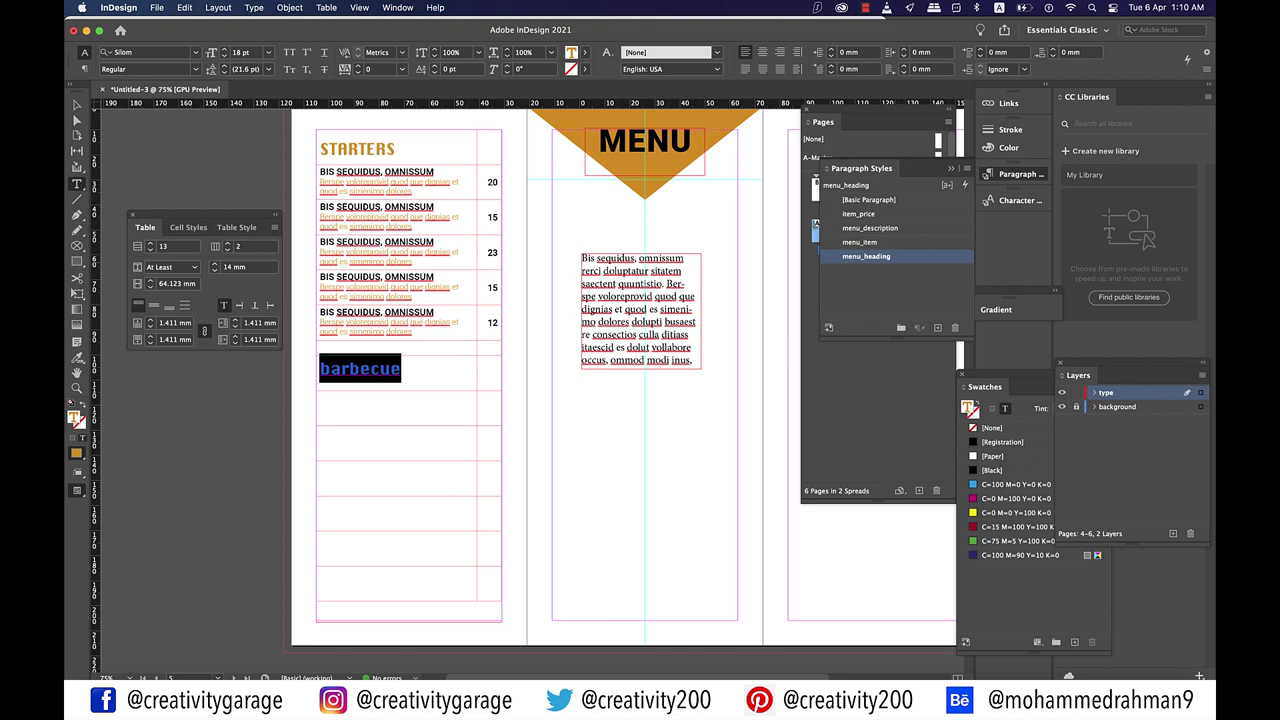
{"action": "key", "text": "super+shift+k"}
{"action": "key", "text": "super+shift+a"}
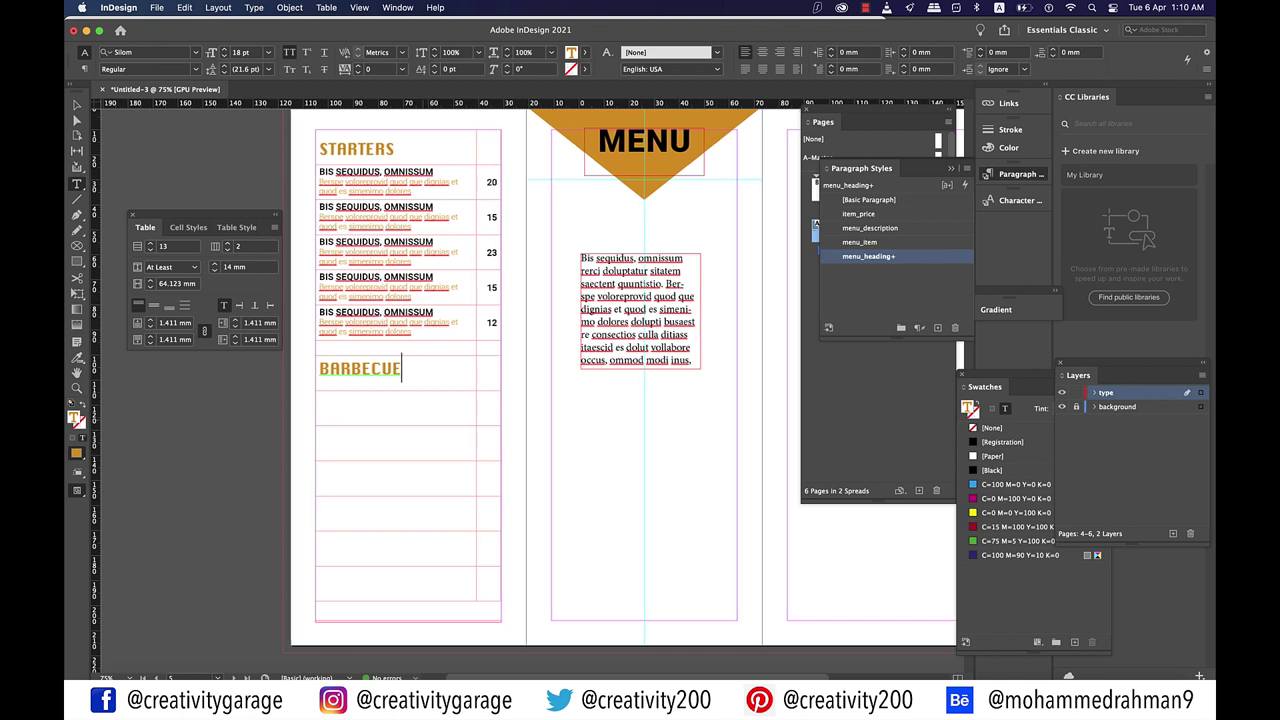
{"action": "key", "text": "Tab"}
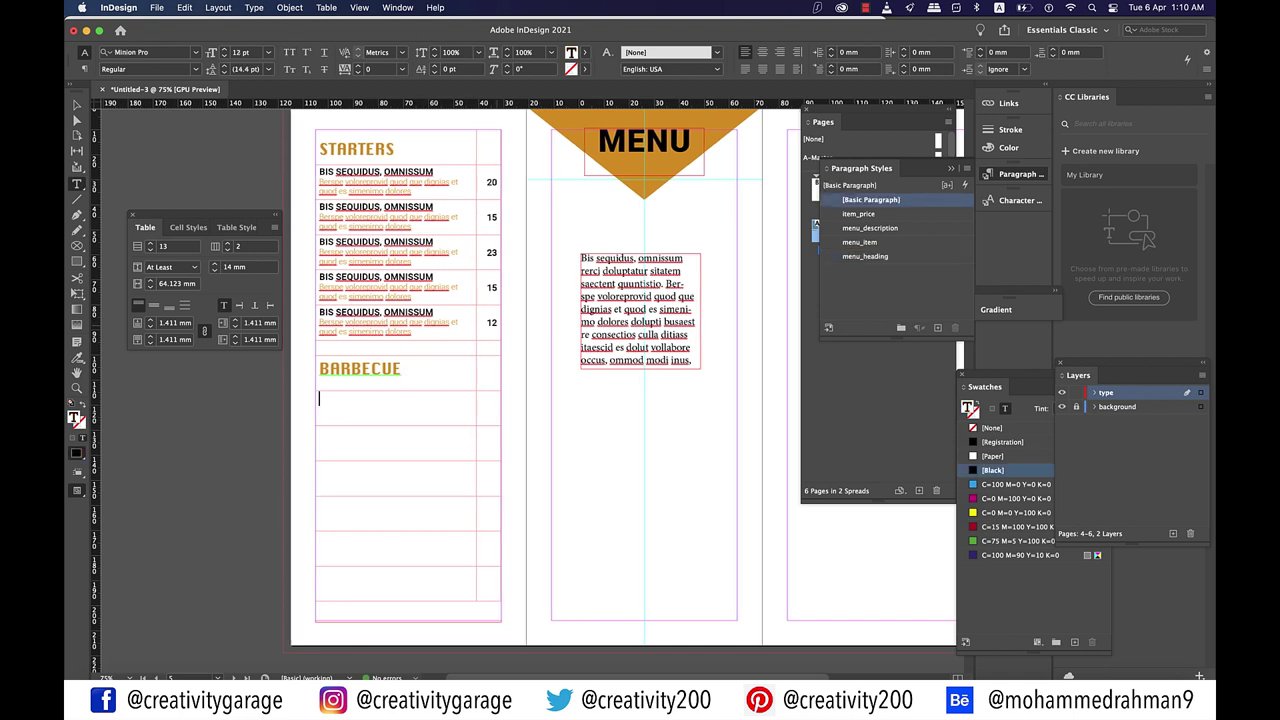
Step: Copy the starters entries into the barbecue rows and price the last row at 12
{"action": "key", "text": "shift+Left"}
{"action": "key", "text": "shift+Up"}
{"action": "key", "text": "shift+Up"}
{"action": "key", "text": "shift+Up"}
{"action": "key", "text": "shift+Up"}
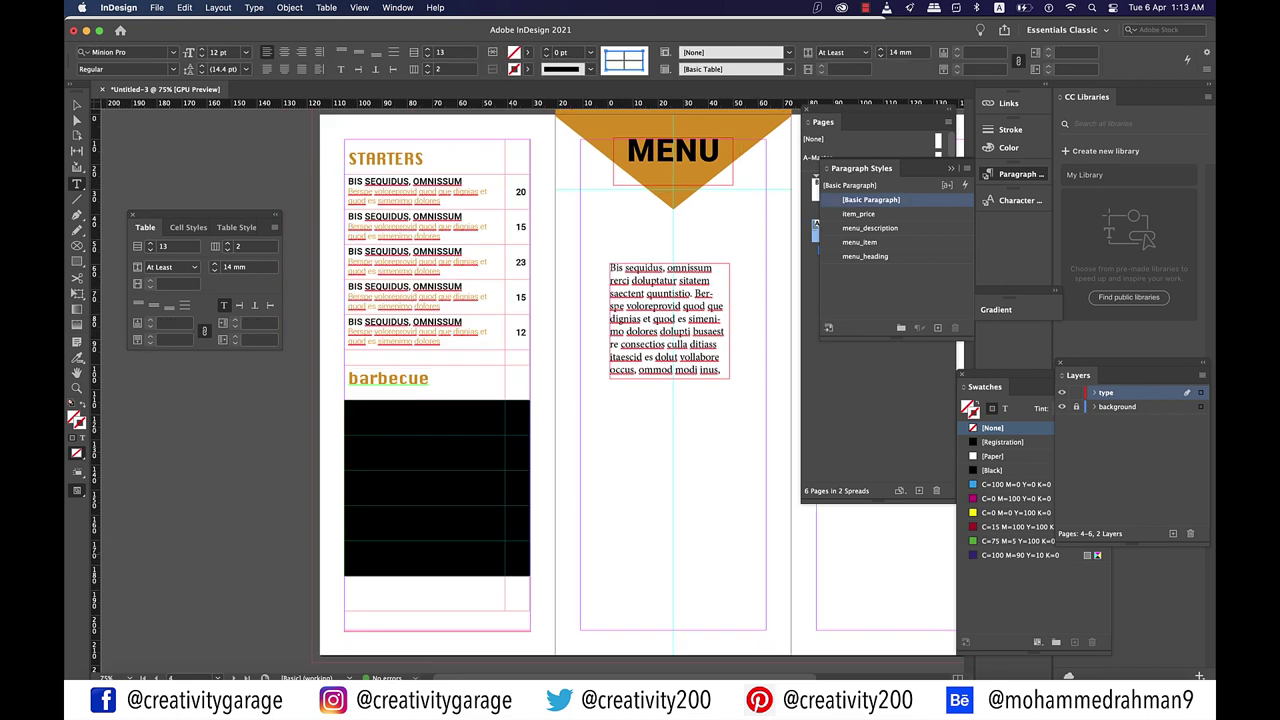
{"action": "type", "text": "BIS SEQUIDUS, OMNISSUM Bessae voloreprovid quod que dignias et quod es simenimo dolores\t20 BIS SEQUIDUS, OMNISSUM Bessae voloreprovid quod que dignias et quod es simenimo dolores\t15 BIS SEQUIDUS, OMNISSUM Bessae voloreprovid quod que dignias et quod es simenimo dolores\t23 BIS SEQUIDUS, OMNISSUM Bessae voloreprovid quod que dignias et quod es simenimo dolores\t15 BIS SEQUIDUS, OMNISSUM Bessae voloreprovid quod que dignias et quod es simenimo dolores\t12"}
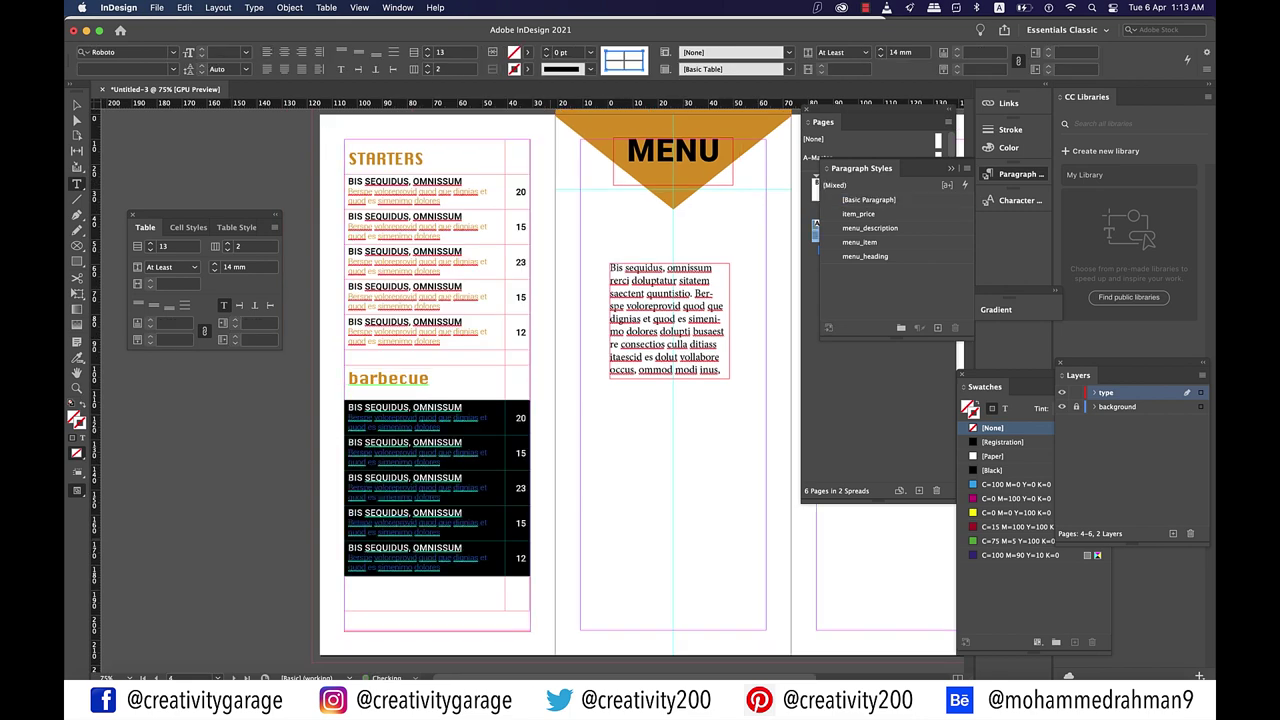
{"action": "left_click", "coordinate": [348, 585]}
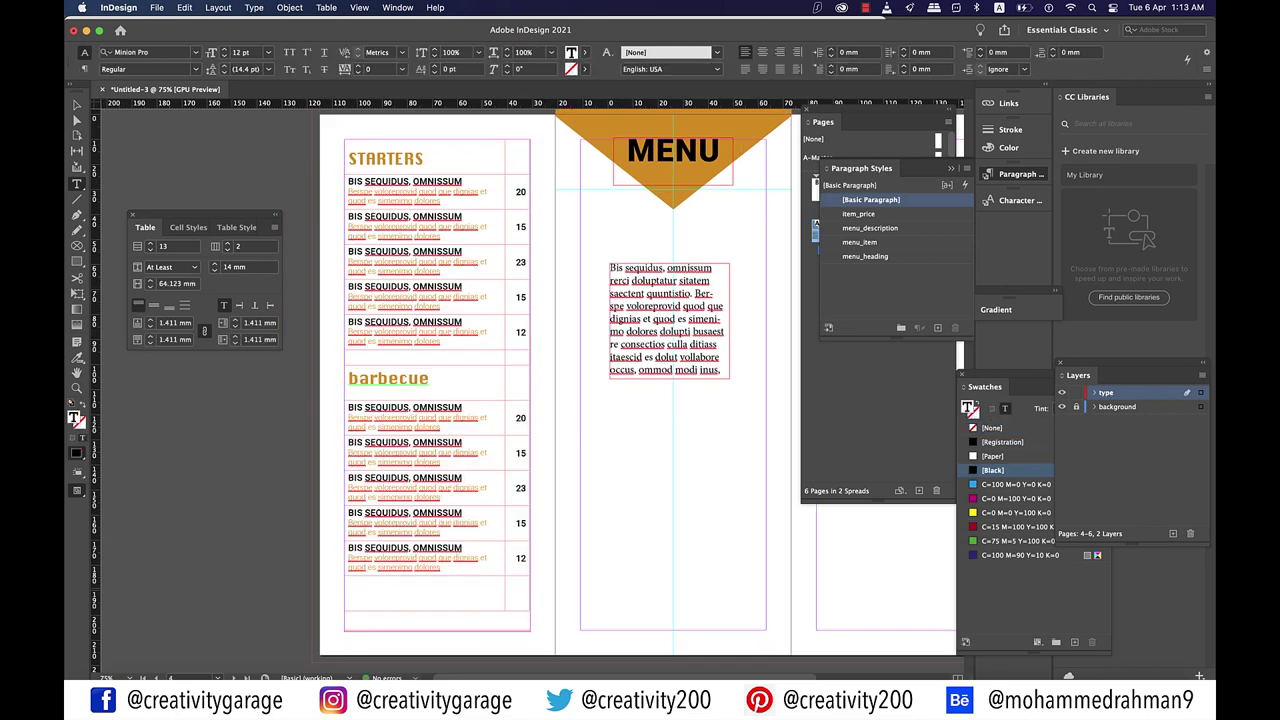
{"action": "key", "text": "super+equal"}
{"action": "key", "text": "super+equal"}
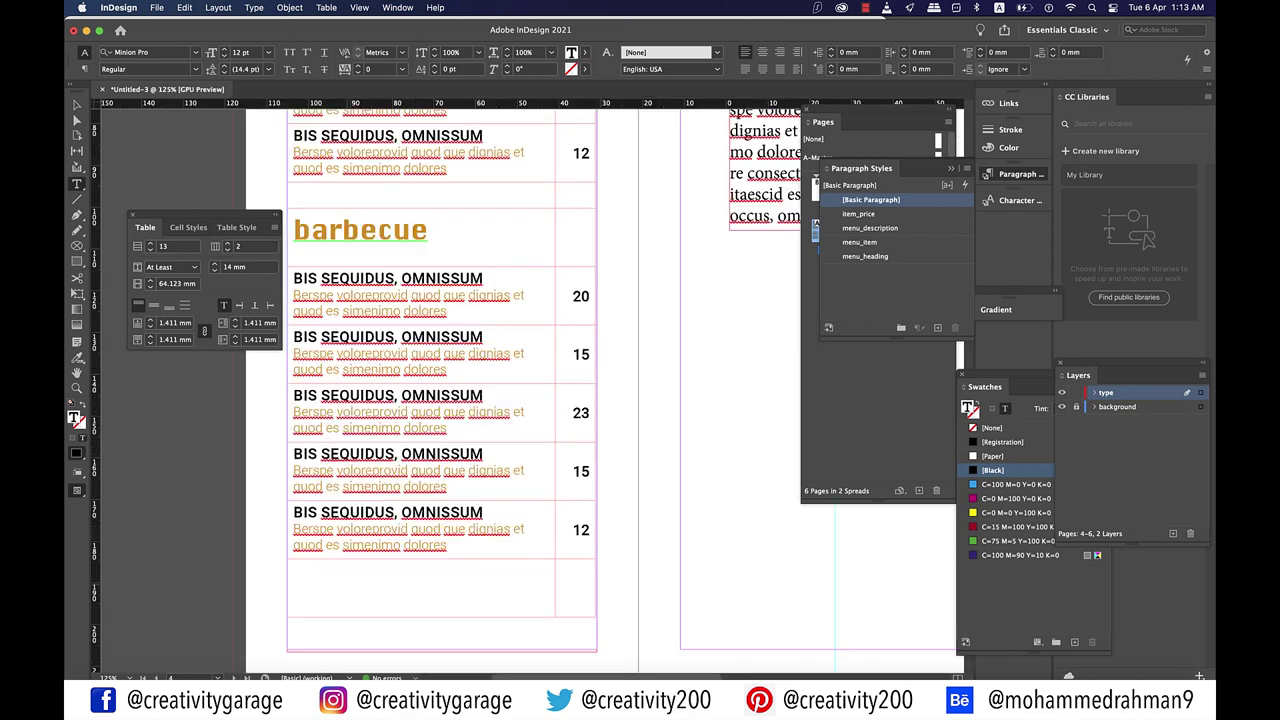
{"action": "type", "text": "BIS SEQUIDUS, OMNISSUM Bersbe voloreprovid quod que dignias et quod es simenimo dolores"}
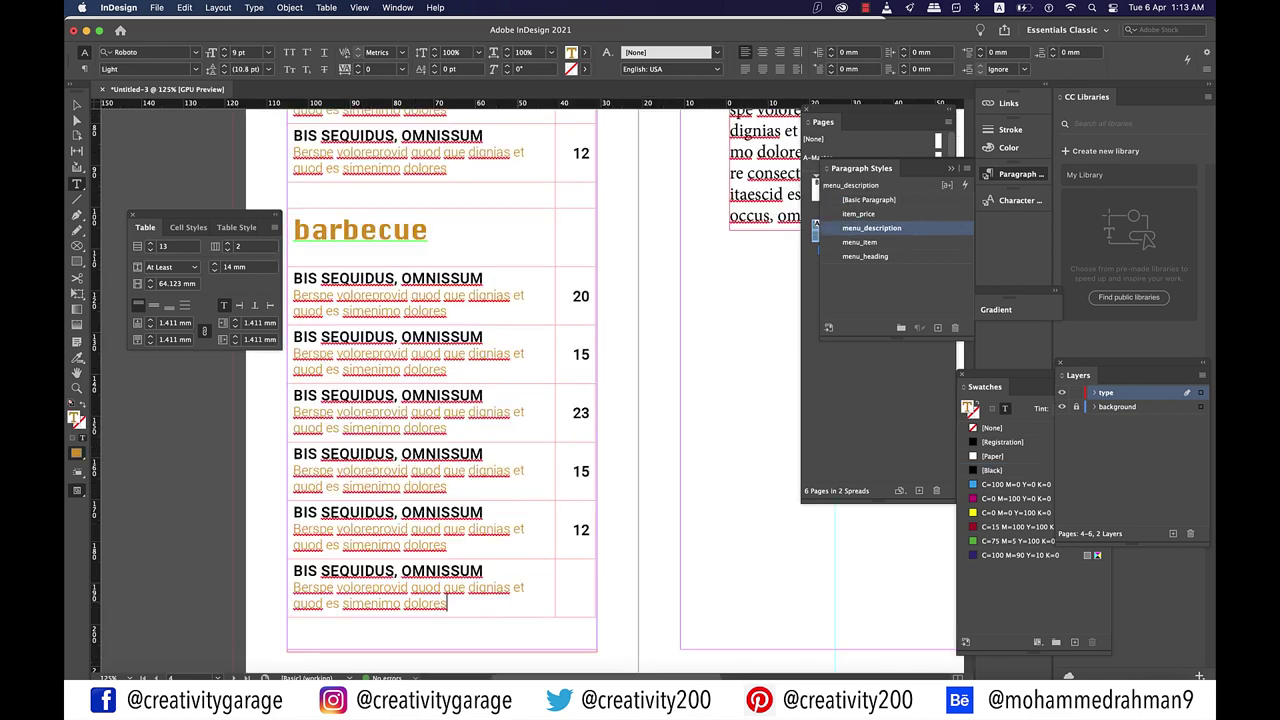
{"action": "key", "text": "Tab"}
{"action": "type", "text": "12"}
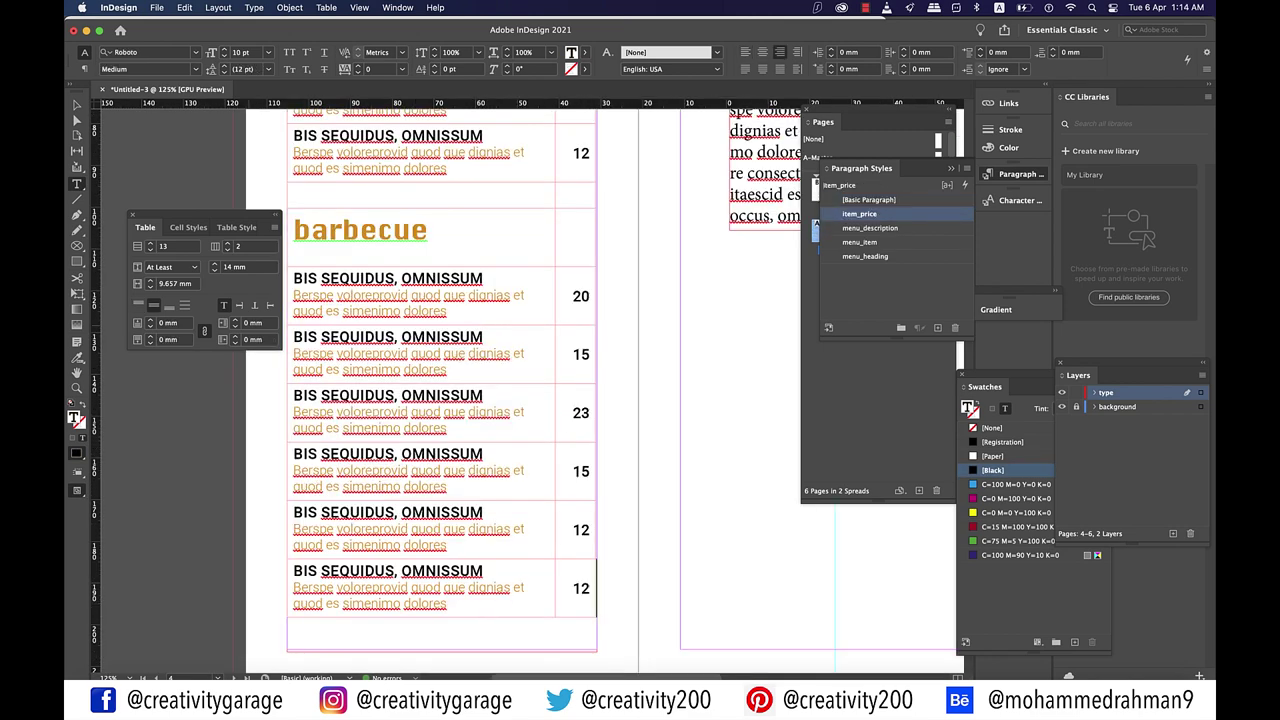
{"action": "key", "text": "Escape"}
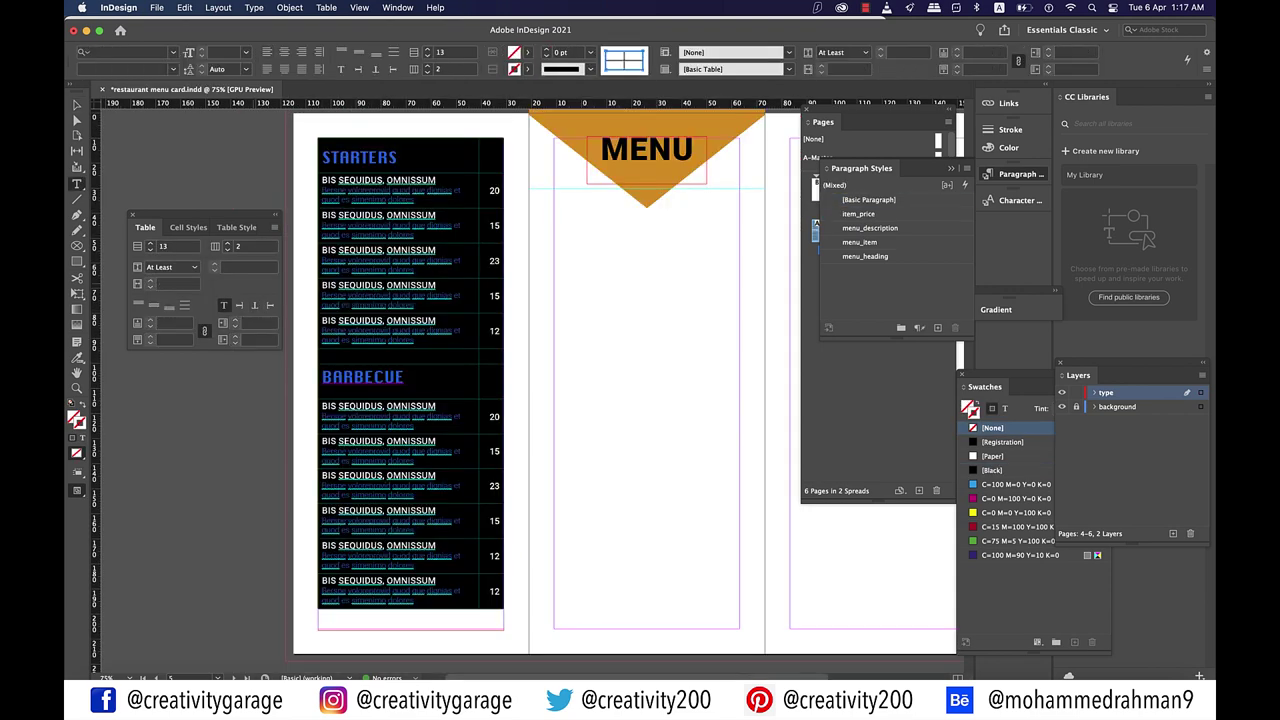
Step: Set the table's rows to an At Least height of 14 mm
{"action": "left_click", "coordinate": [249, 267]}
{"action": "type", "text": "14"}
{"action": "key", "text": "Return"}
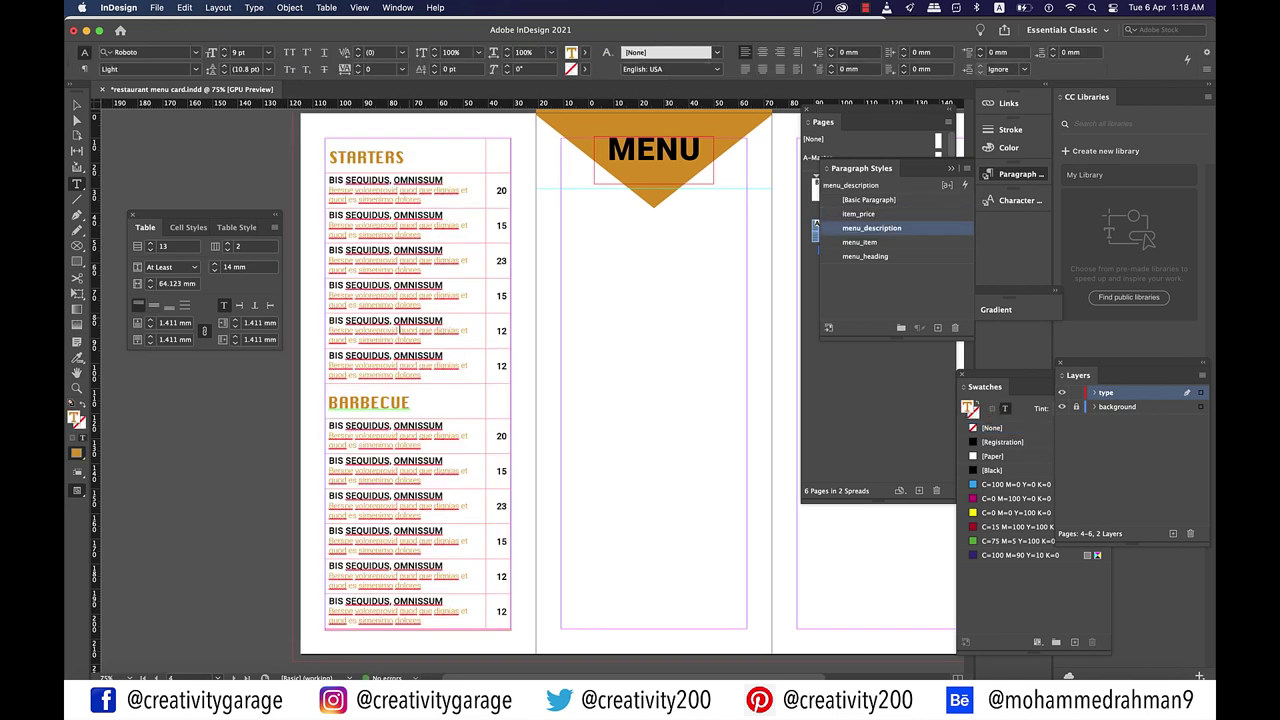
{"action": "key", "text": "super+minus"}
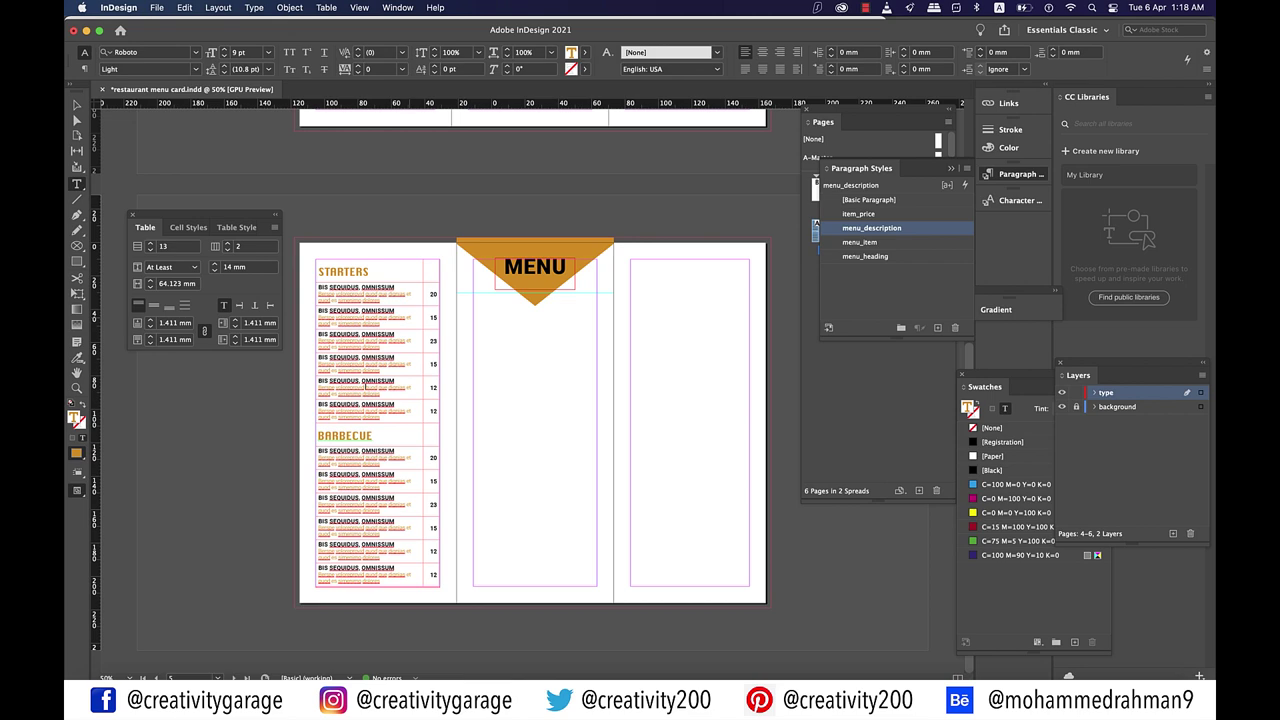
{"action": "scroll", "coordinate": [393, 386], "scroll_direction": "down", "scroll_amount": 1}
Step: Draw a rectangle image frame covering the middle panel
{"action": "key", "text": "super+equal"}
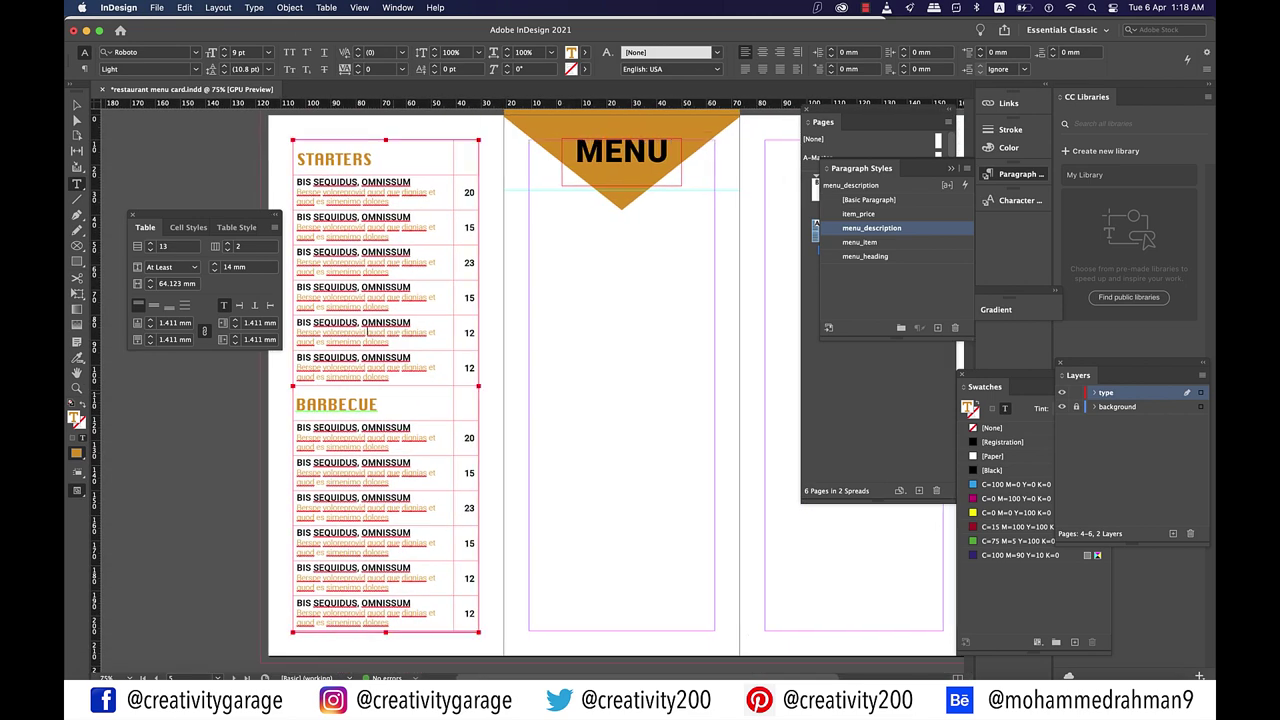
{"action": "key", "text": "Escape"}
{"action": "key", "text": "f"}
{"action": "scroll", "coordinate": [620, 390], "scroll_direction": "right", "scroll_amount": 3}
{"action": "left_click_drag", "start_coordinate": [388, 116], "coordinate": [623, 626]}
Step: Place the cheese-board photo from the MenuCard folder into the frame
{"action": "left_click", "coordinate": [157, 7]}
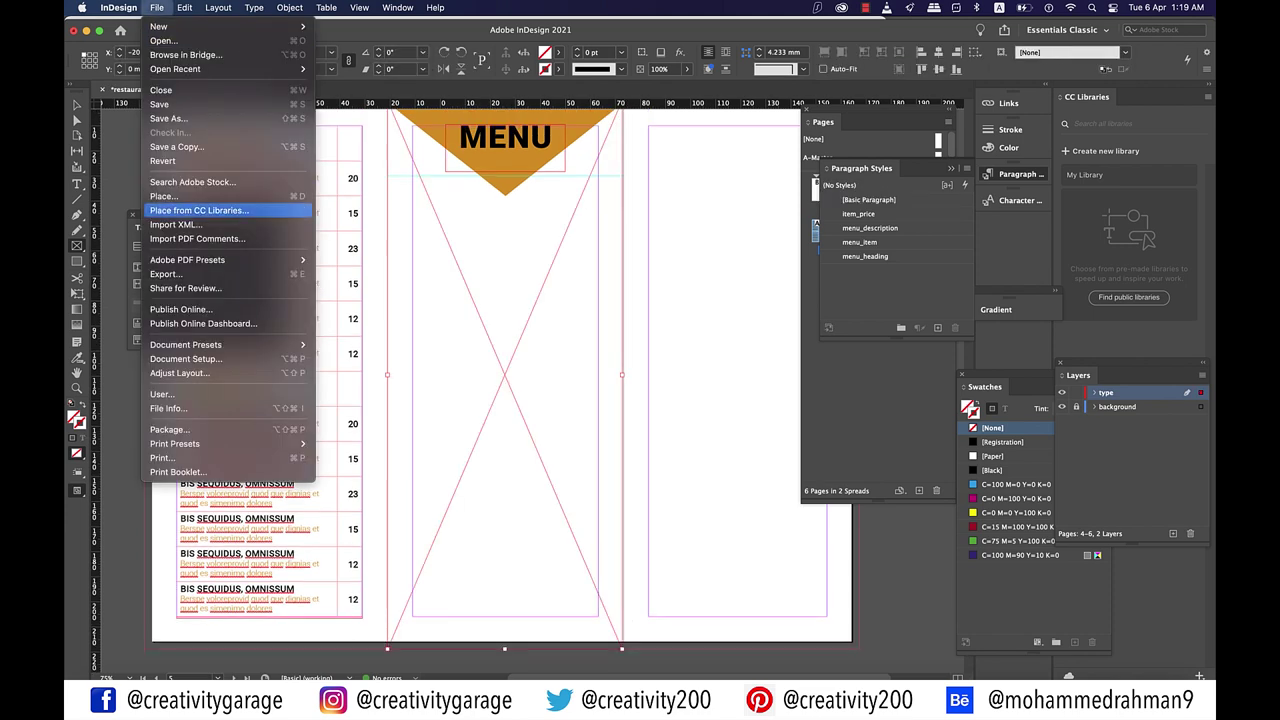
{"action": "left_click", "coordinate": [161, 196]}
{"action": "left_click", "coordinate": [480, 192]}
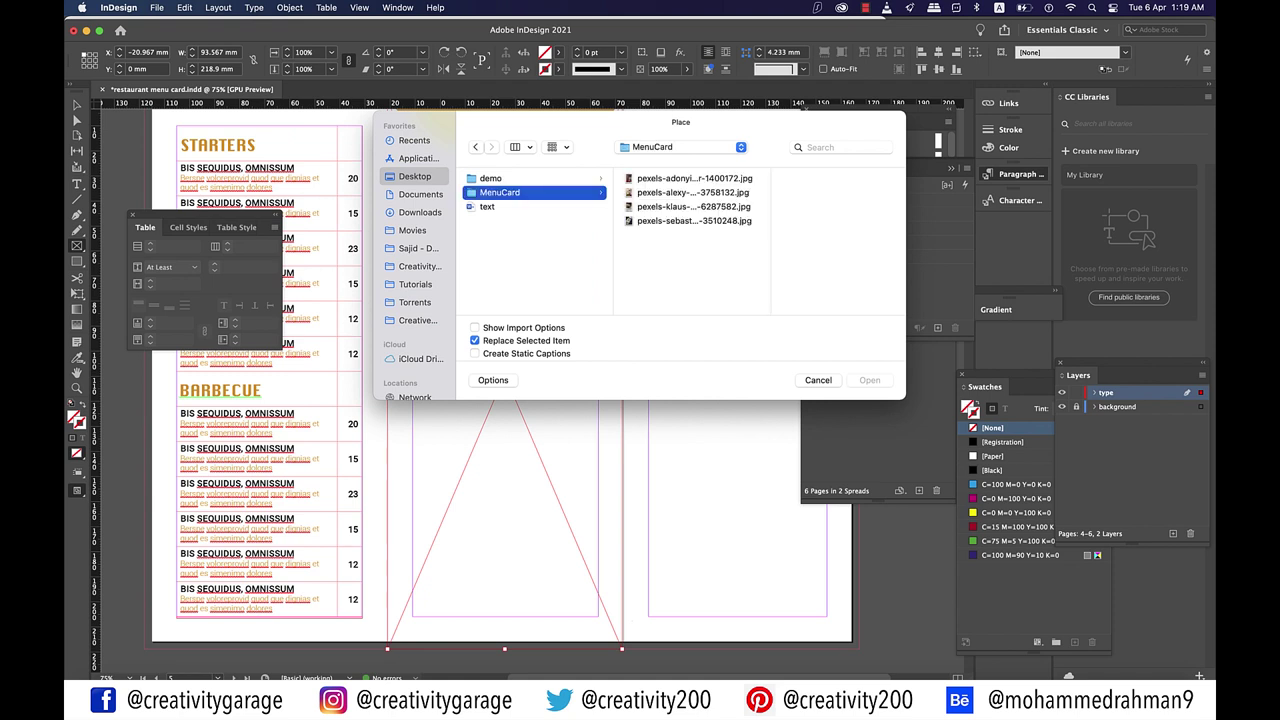
{"action": "left_click", "coordinate": [673, 192]}
{"action": "left_click", "coordinate": [675, 178]}
{"action": "left_click", "coordinate": [672, 206]}
{"action": "left_click", "coordinate": [674, 220]}
{"action": "left_click", "coordinate": [673, 192]}
{"action": "key", "text": "Return"}
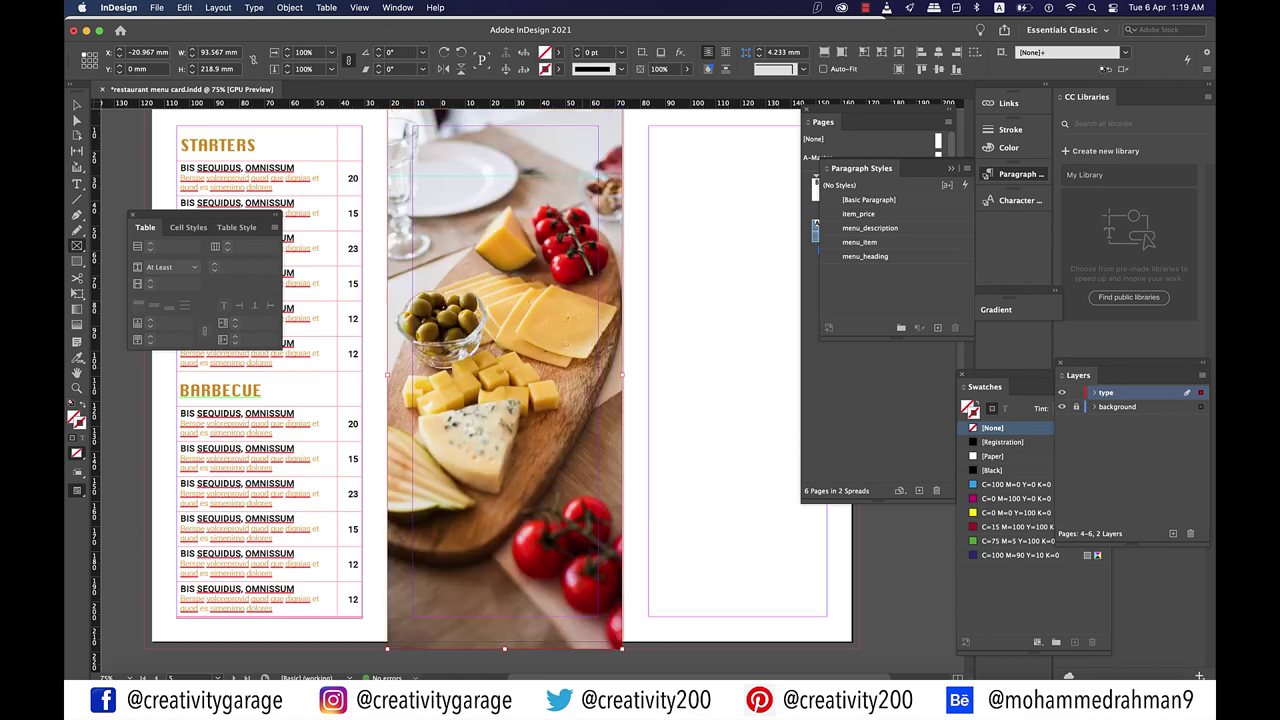
Step: Send the photo frame to the back, behind the MENU banner
{"action": "key", "text": "super+minus"}
{"action": "right_click", "coordinate": [541, 223]}
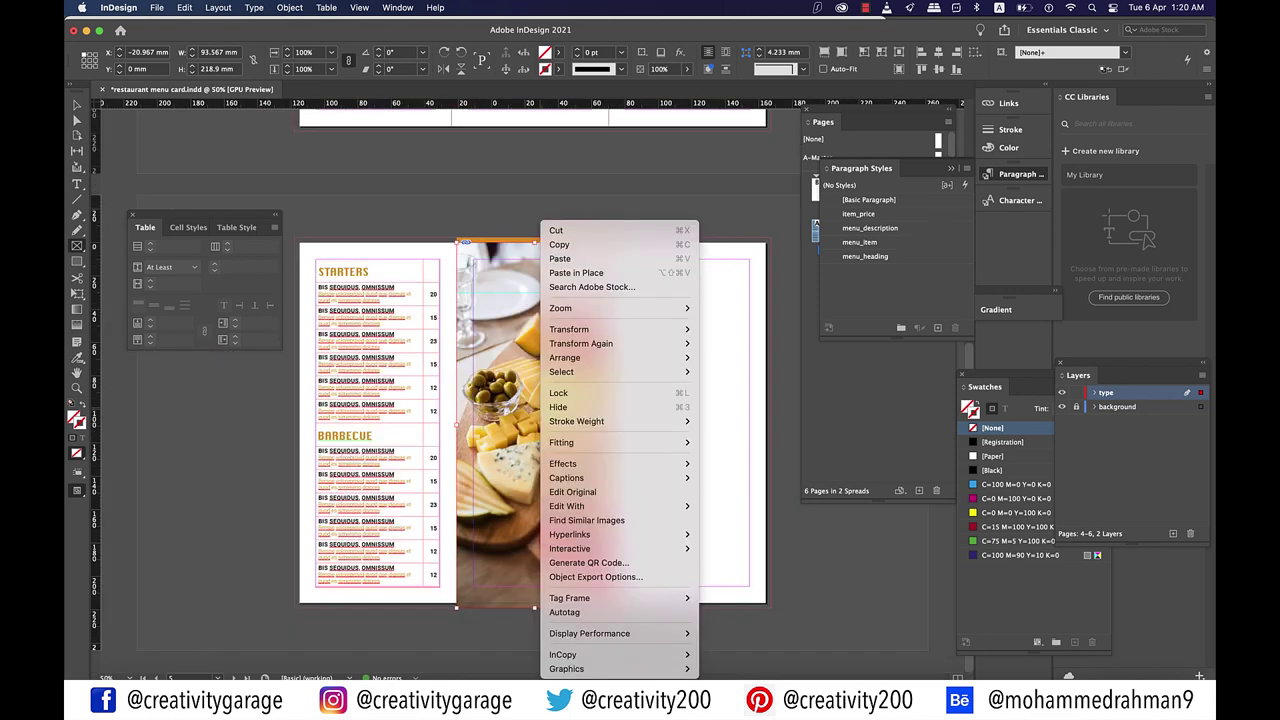
{"action": "mouse_move", "coordinate": [600, 357]}
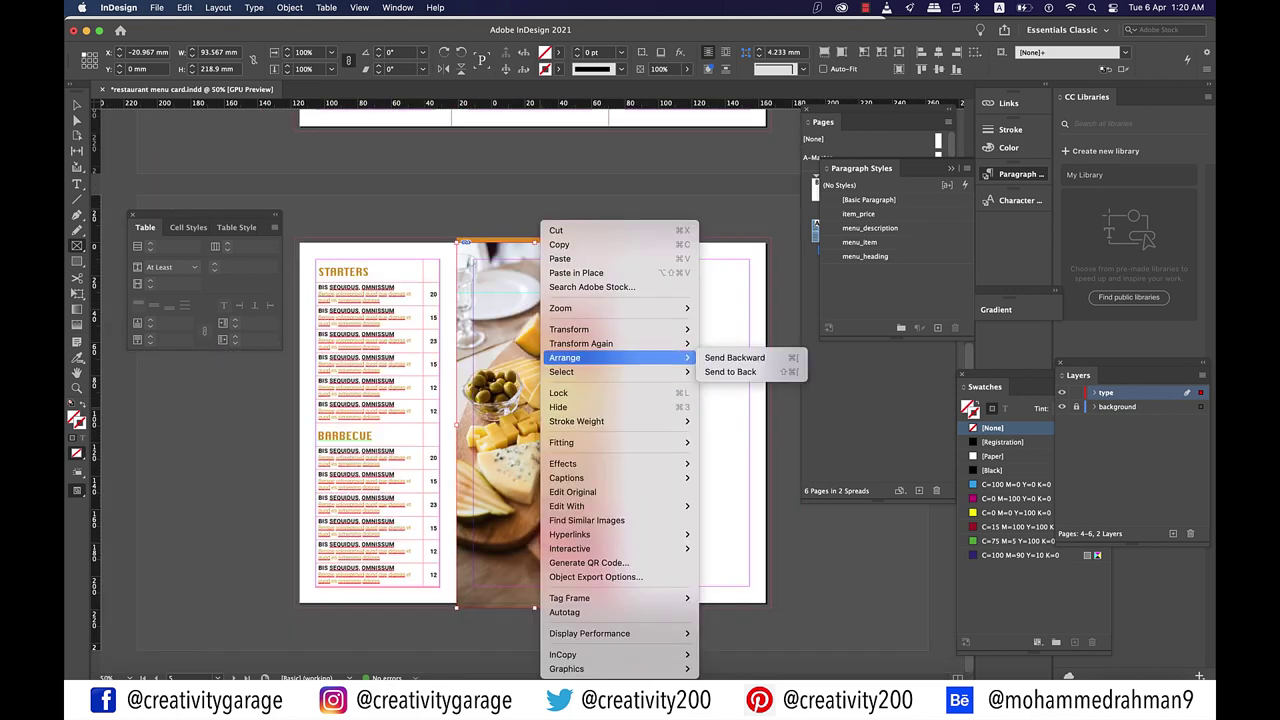
{"action": "left_click", "coordinate": [731, 371]}
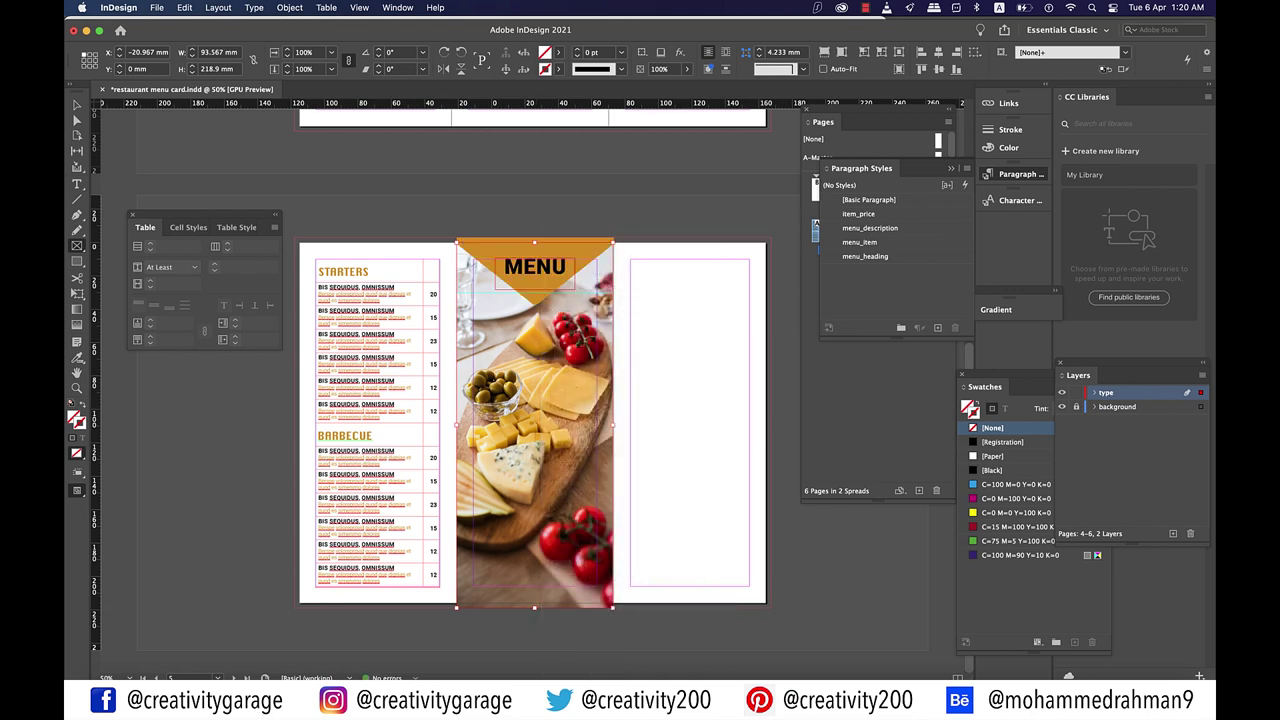
Step: Add a drop shadow to the MENU banner at a 90° angle with 1 mm distance
{"action": "key", "text": "super+shift+a"}
{"action": "key", "text": "super+1"}
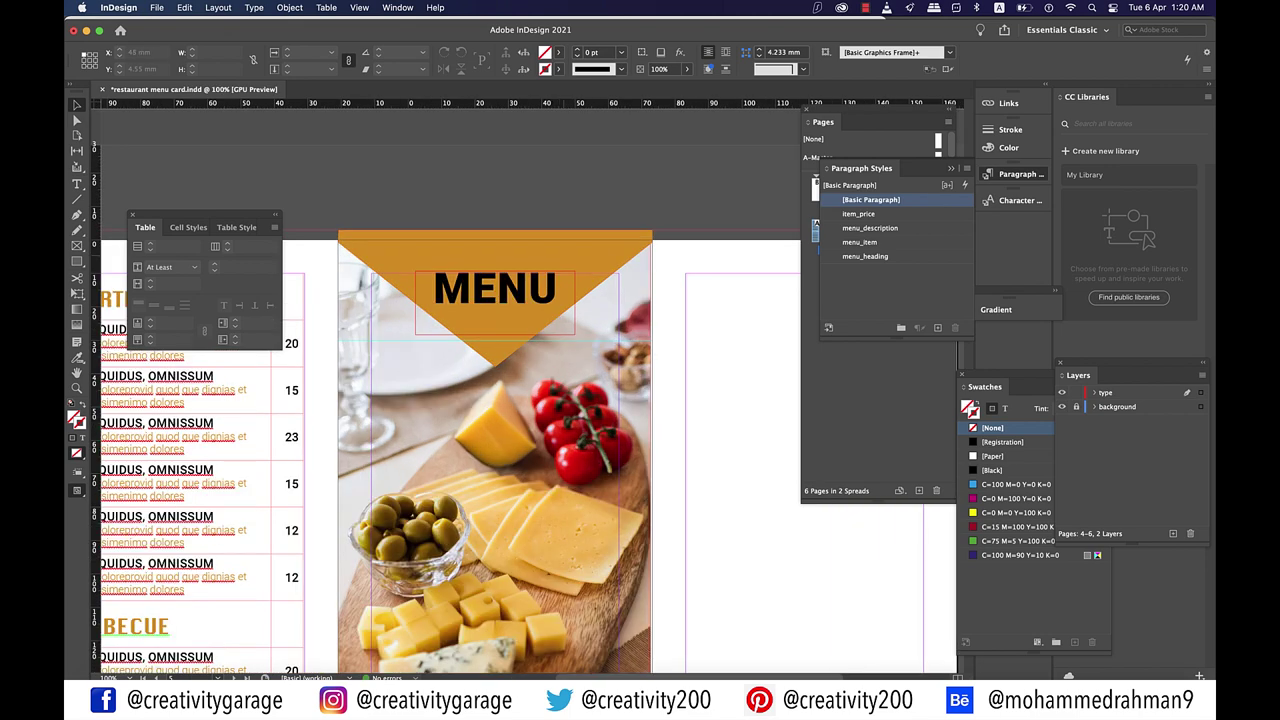
{"action": "left_click", "coordinate": [380, 245]}
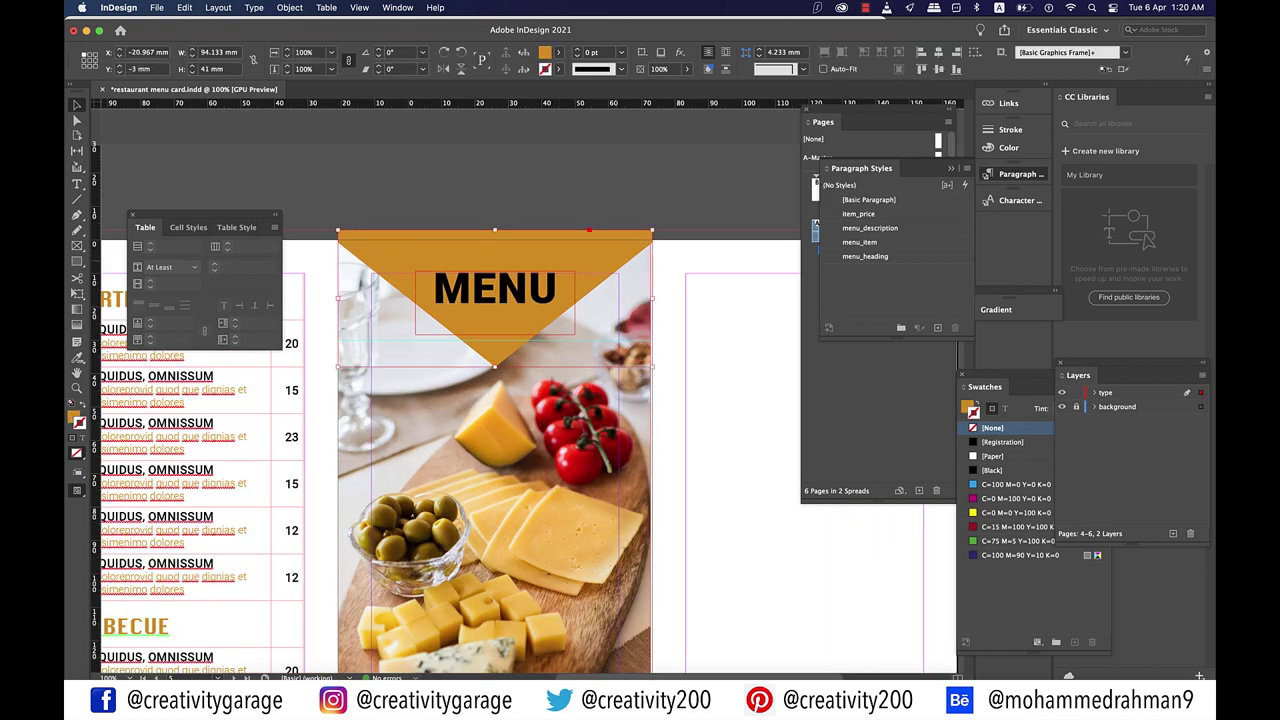
{"action": "right_click", "coordinate": [617, 266]}
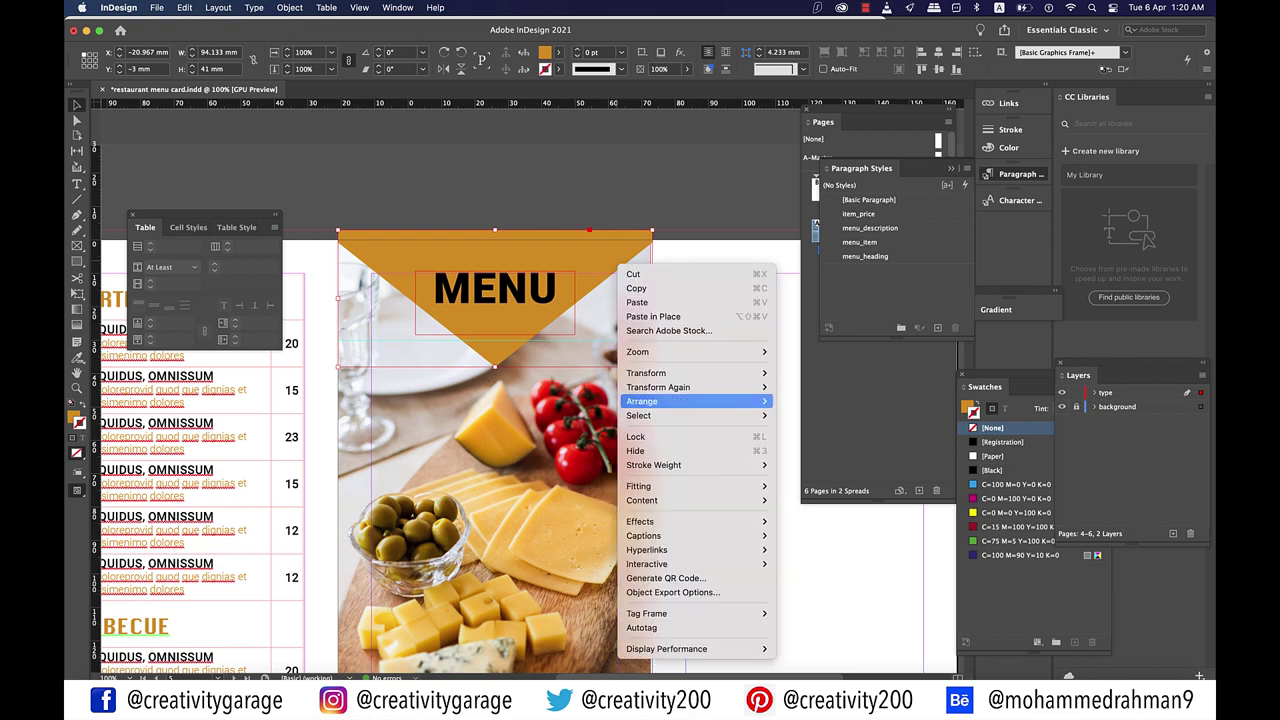
{"action": "mouse_move", "coordinate": [700, 521]}
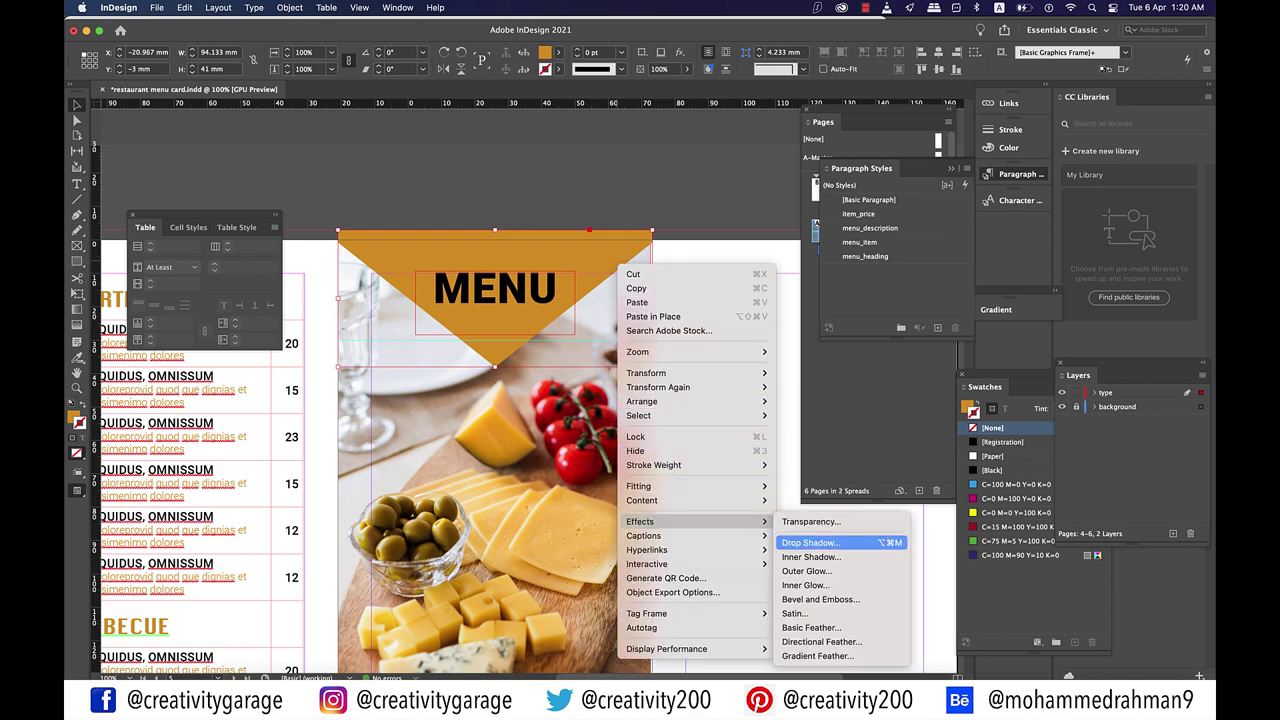
{"action": "left_click", "coordinate": [820, 542]}
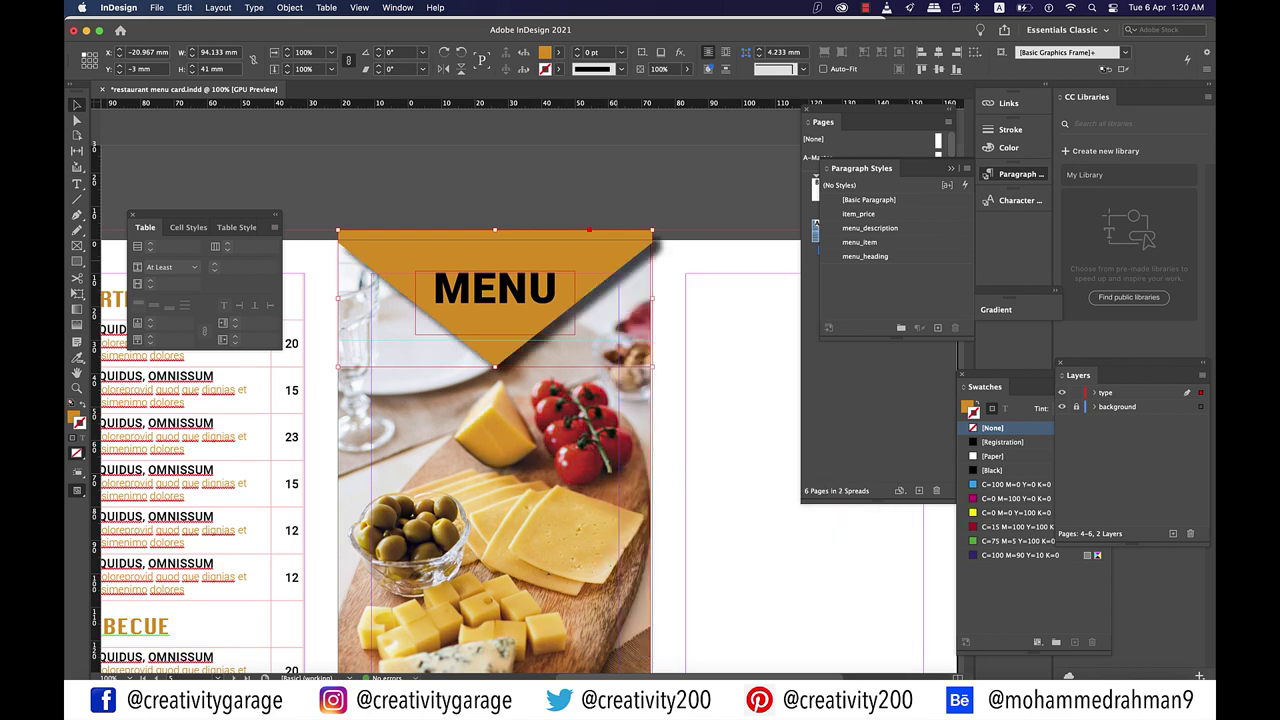
{"action": "left_click_drag", "start_coordinate": [994, 227], "coordinate": [999, 223]}
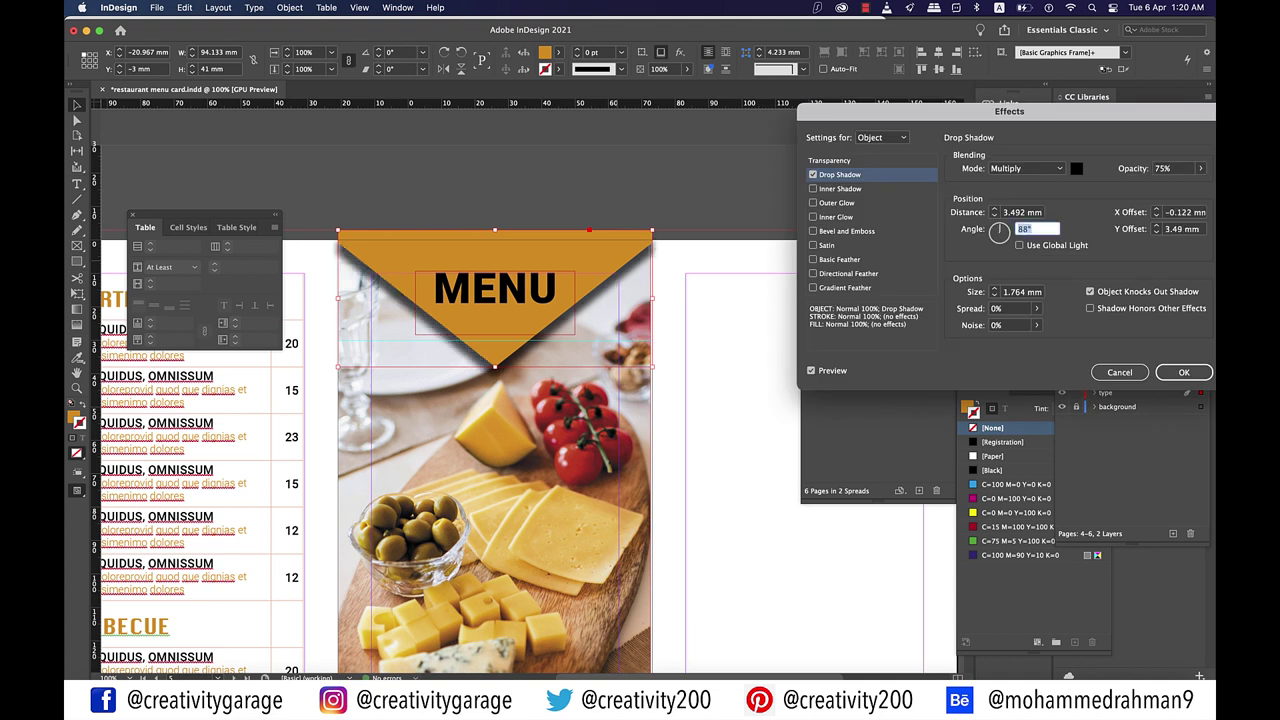
{"action": "key", "text": "Tab"}
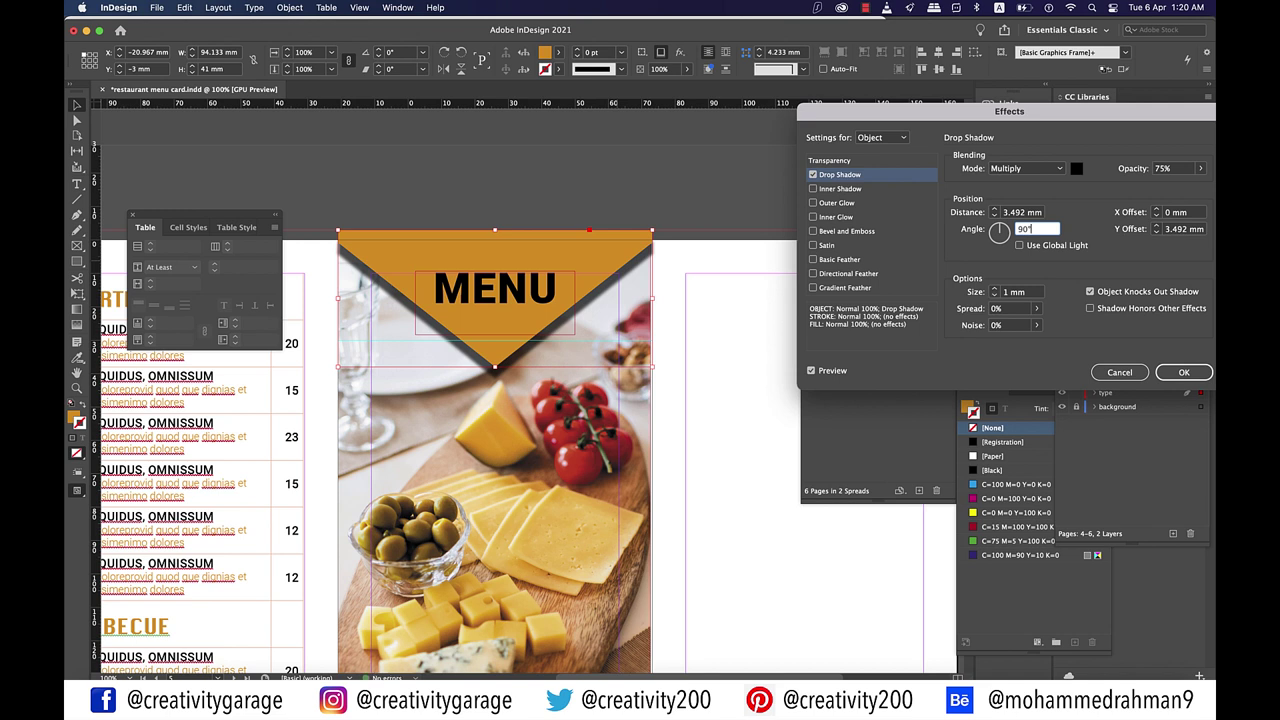
{"action": "left_click", "coordinate": [1156, 232]}
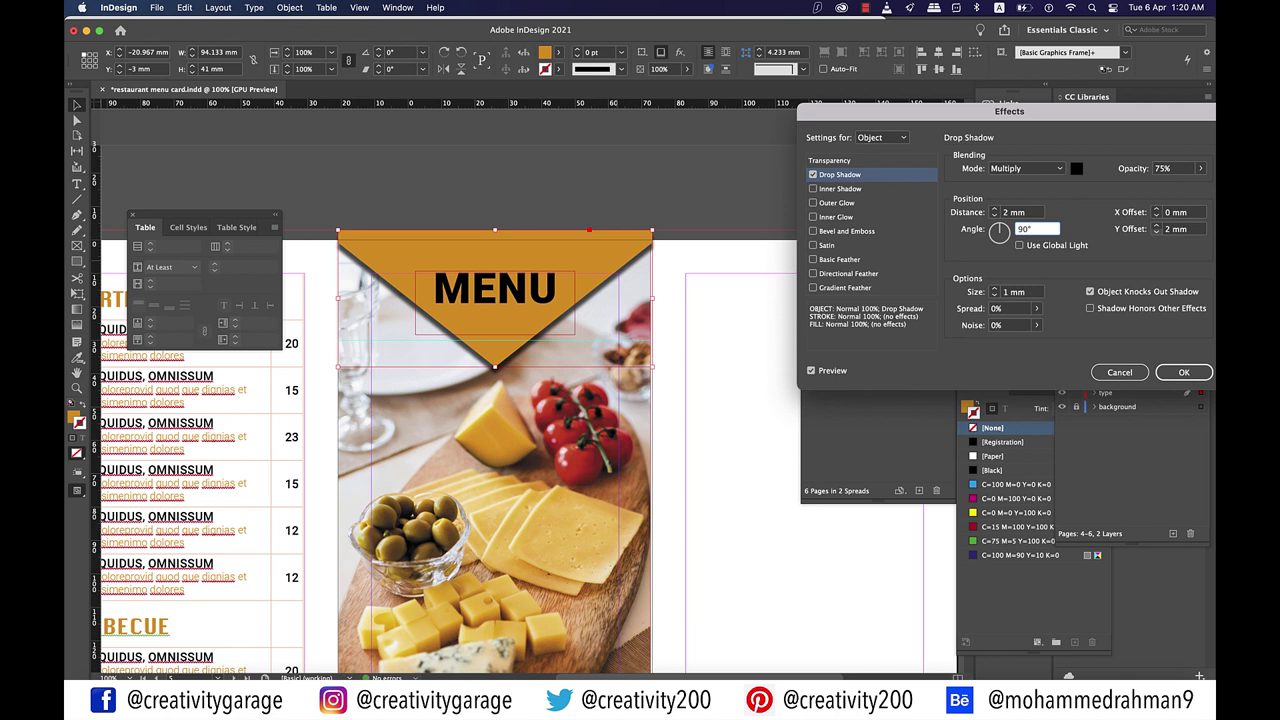
{"action": "left_click", "coordinate": [1156, 232]}
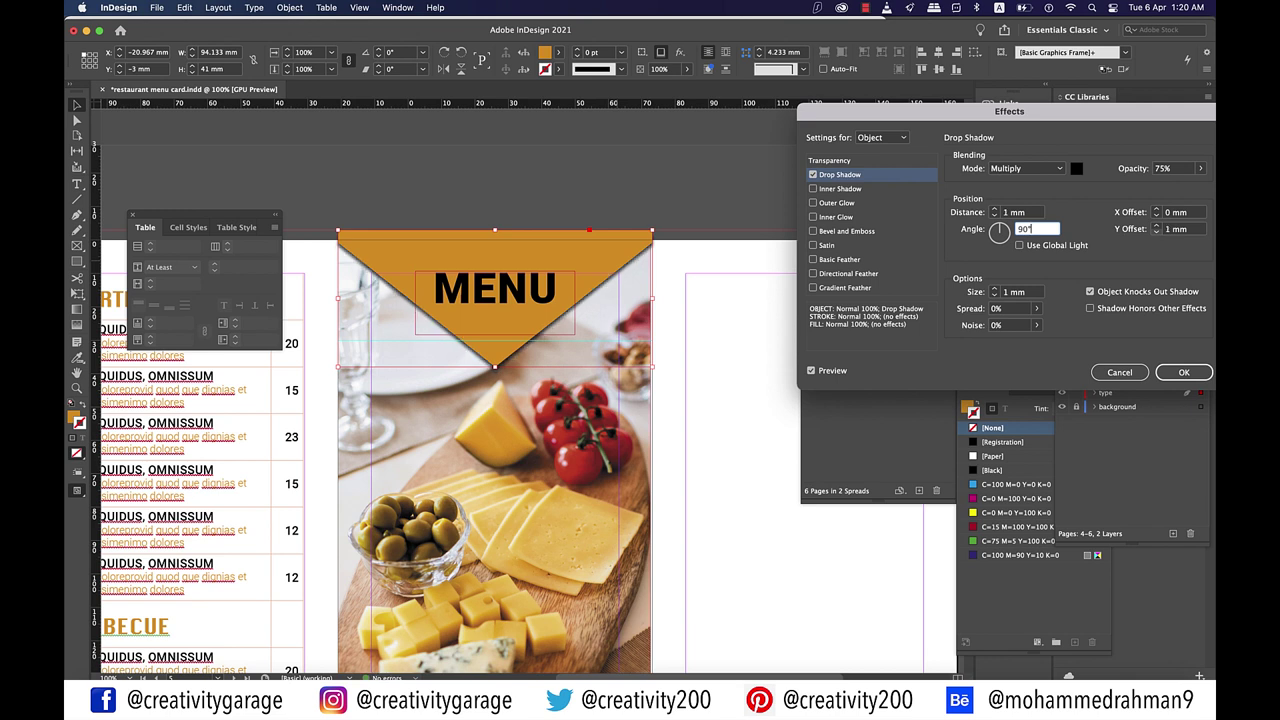
Step: Try an outer bevel style on the banner, then accept the effects
{"action": "left_click", "coordinate": [1025, 229]}
{"action": "left_click", "coordinate": [845, 231]}
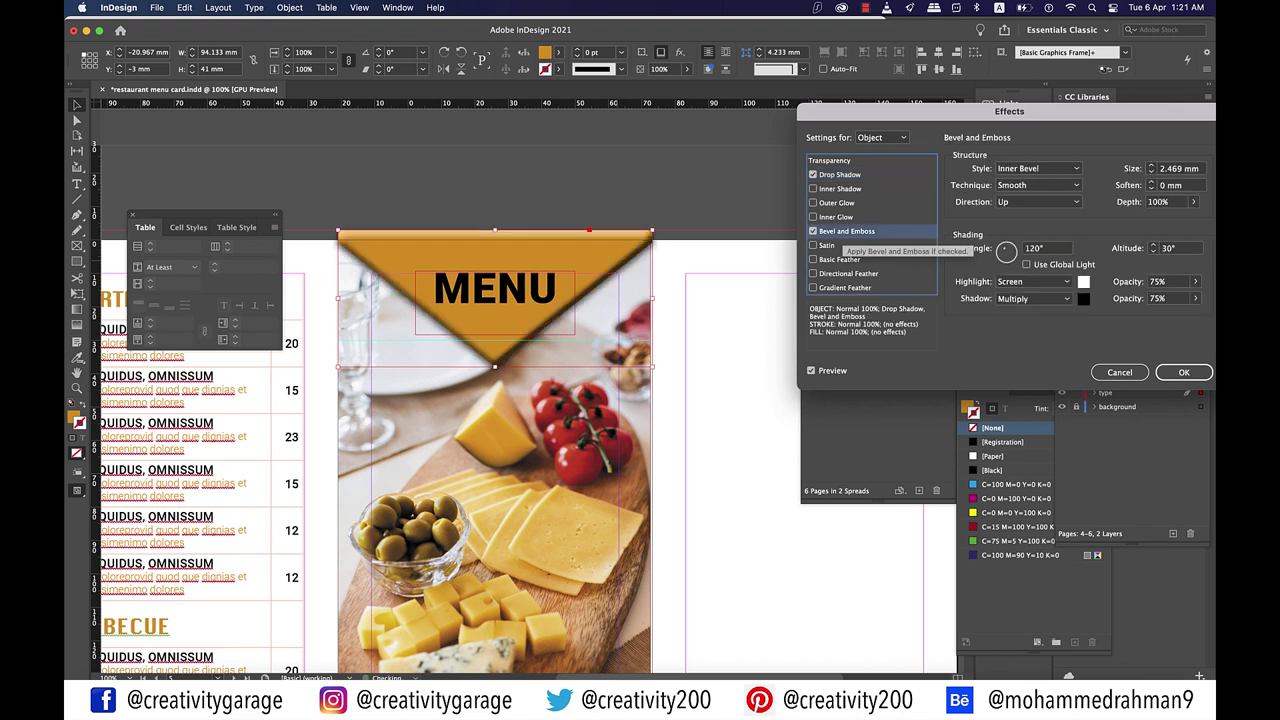
{"action": "left_click", "coordinate": [1038, 168]}
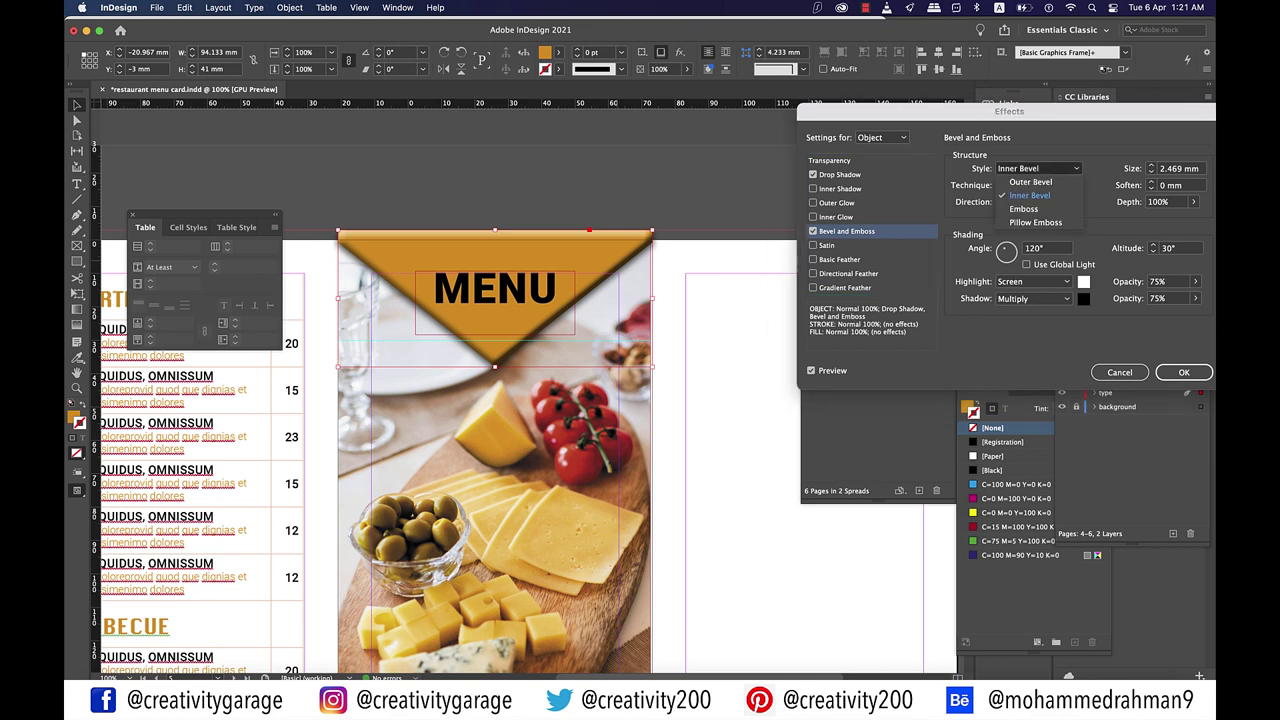
{"action": "left_click", "coordinate": [1030, 182]}
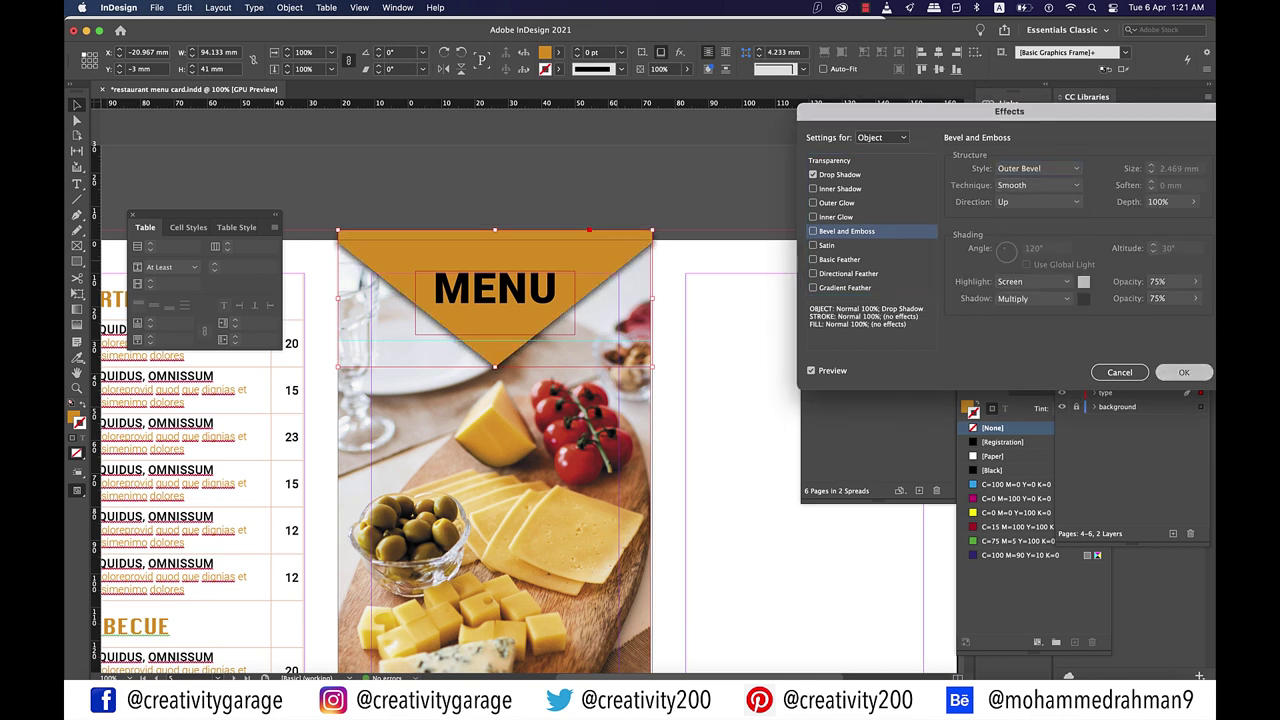
{"action": "left_click", "coordinate": [1183, 372]}
{"action": "key", "text": "super+shift+a"}
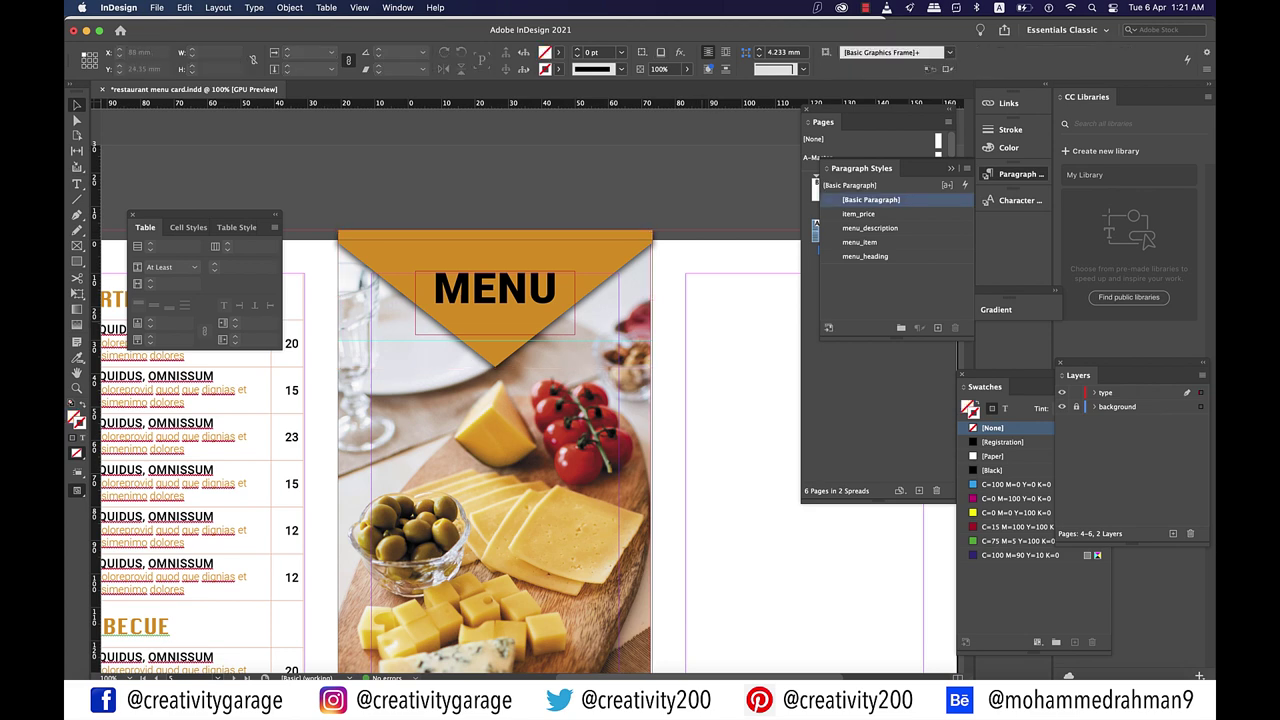
Step: Duplicate the menu table frame onto the right panel
{"action": "key", "text": "super+minus"}
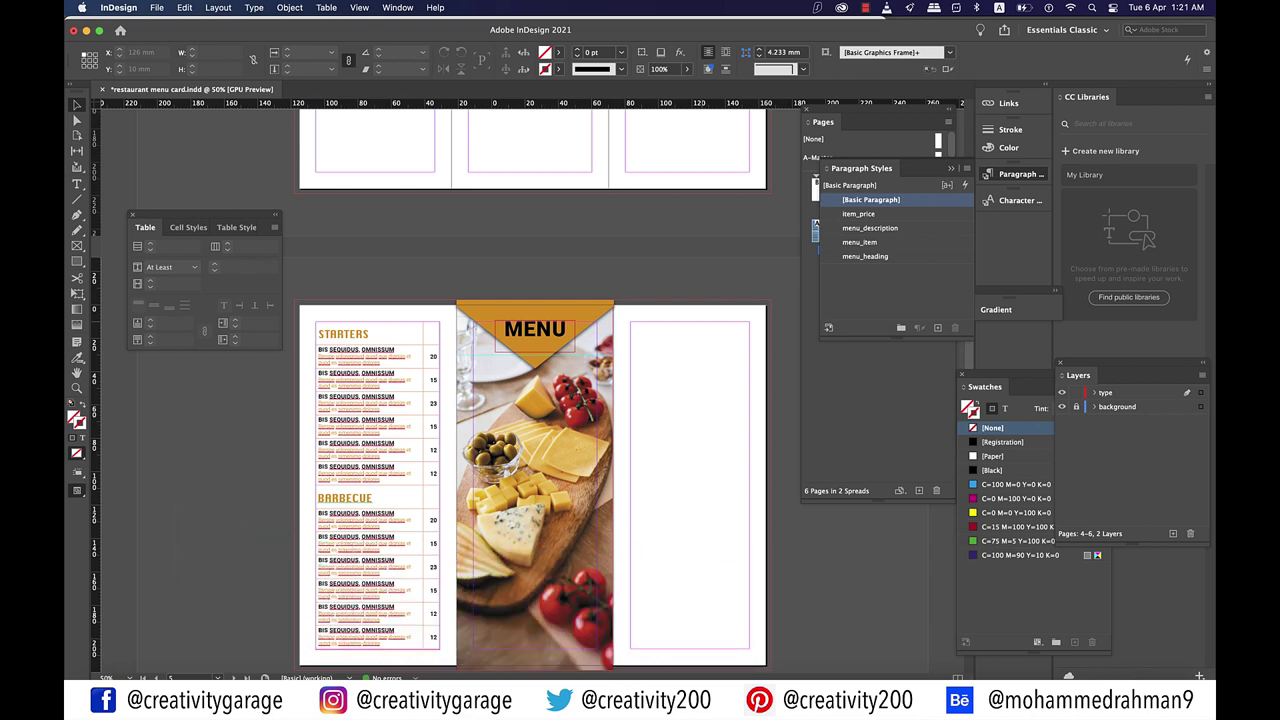
{"action": "scroll", "coordinate": [378, 450], "scroll_direction": "down", "scroll_amount": 2}
{"action": "left_click_drag", "start_coordinate": [378, 420], "coordinate": [693, 420]}
{"action": "key", "text": "super+equal"}
Step: Retype the copied headings as MAIN COURSE and BEVERAGES
{"action": "key", "text": "t"}
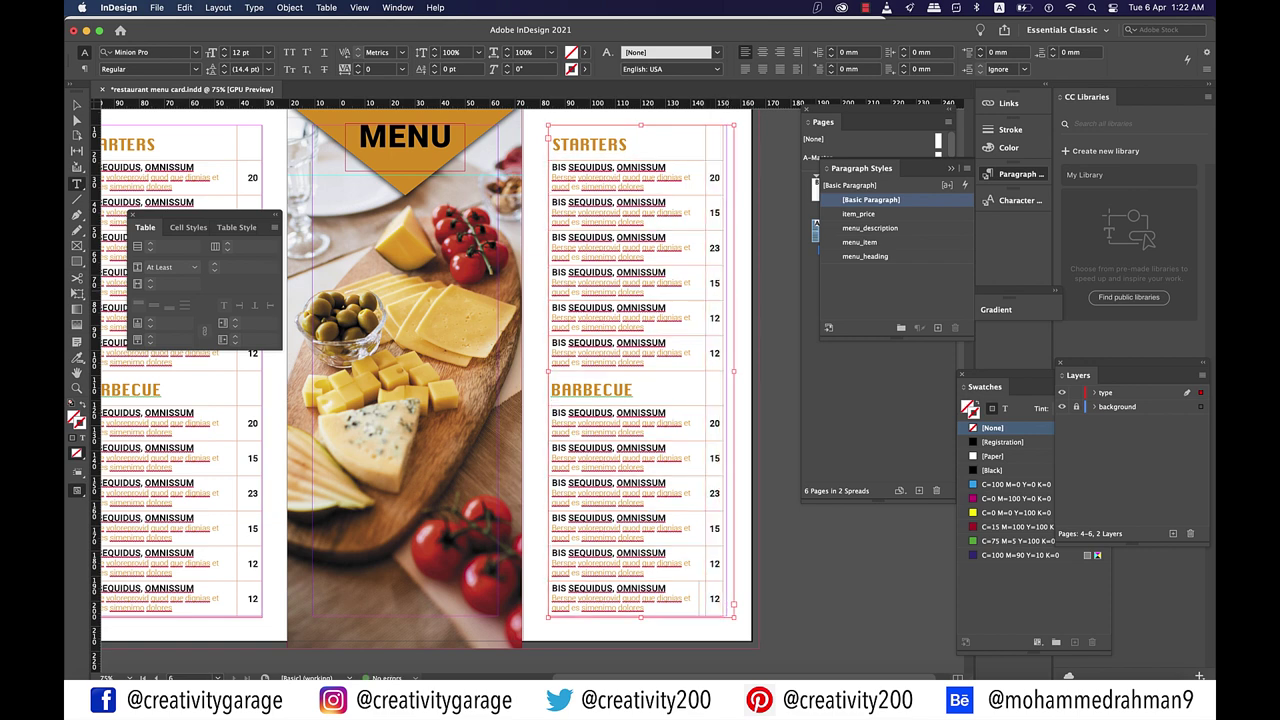
{"action": "scroll", "coordinate": [430, 390], "scroll_direction": "up", "scroll_amount": 2}
{"action": "left_click_drag", "start_coordinate": [694, 190], "coordinate": [604, 190]}
{"action": "type", "text": "MAIN COURSE"}
{"action": "left_click_drag", "start_coordinate": [604, 436], "coordinate": [688, 438]}
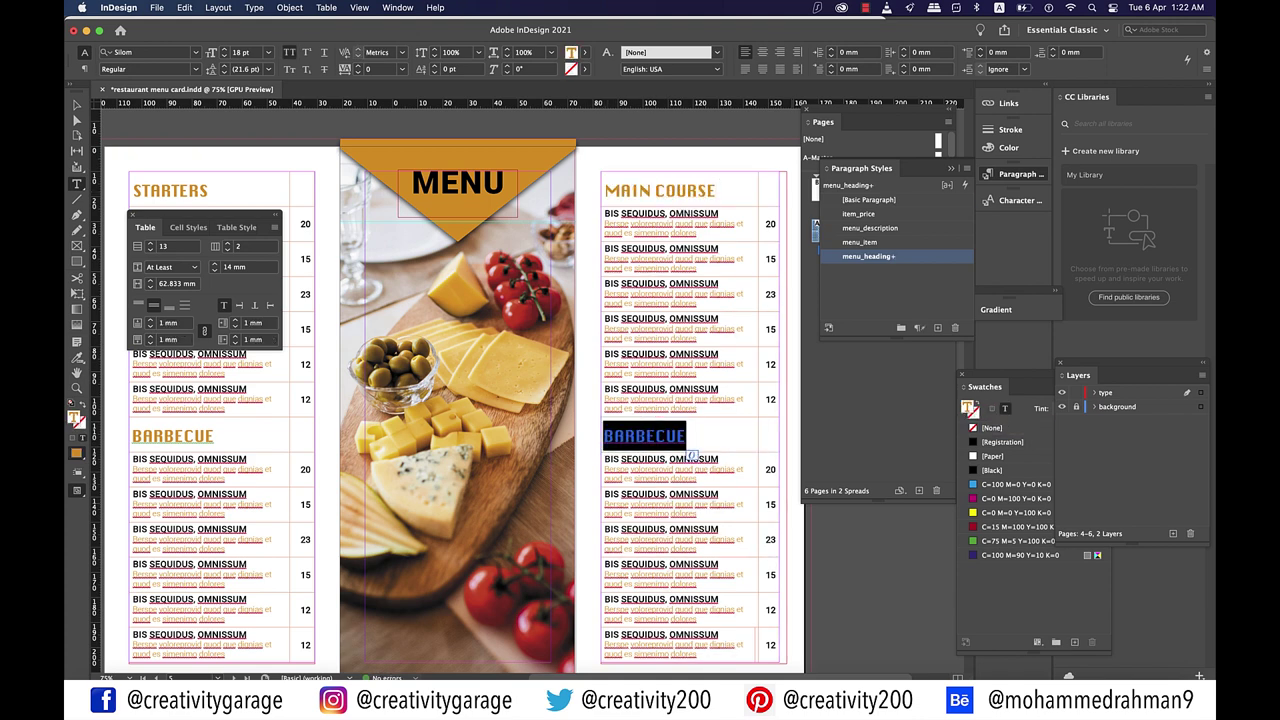
{"action": "type", "text": "BEVERAGES"}
{"action": "key", "text": "Escape"}
{"action": "key", "text": "super+minus"}
{"action": "key", "text": "w"}
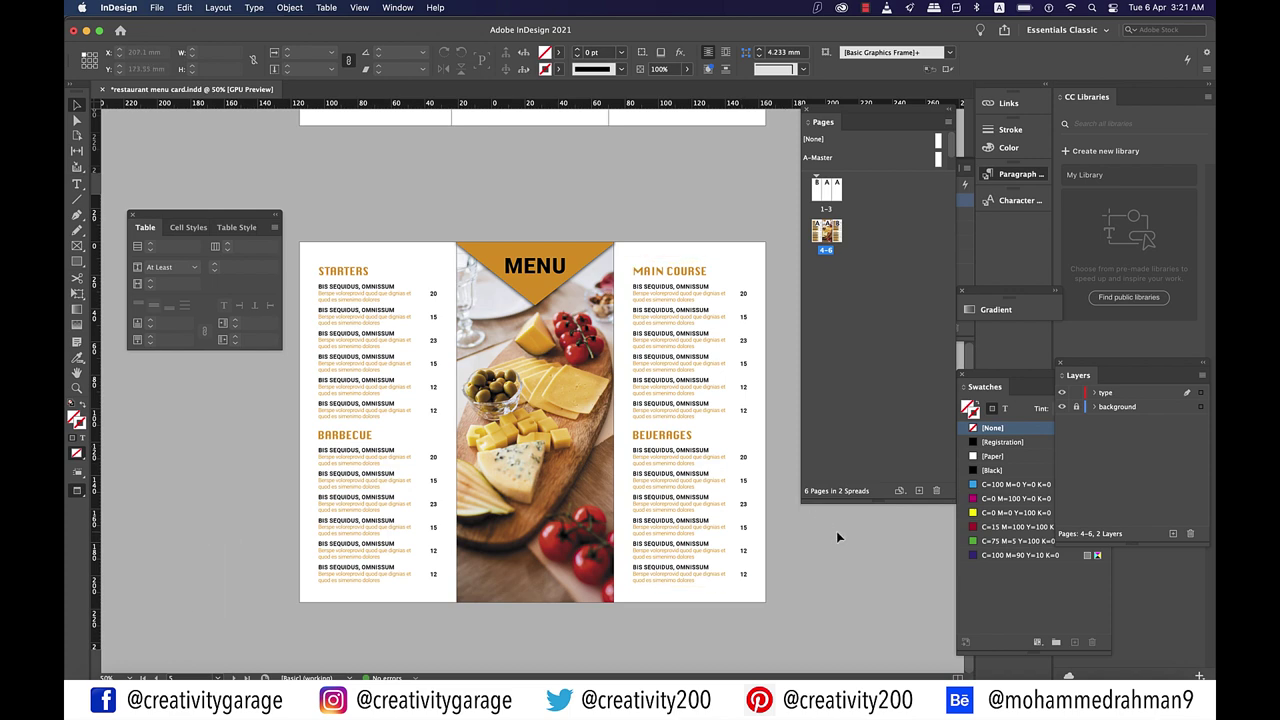
Step: Paste a copy of the Starters table frame onto the outside spread's middle panel
{"action": "key", "text": "w"}
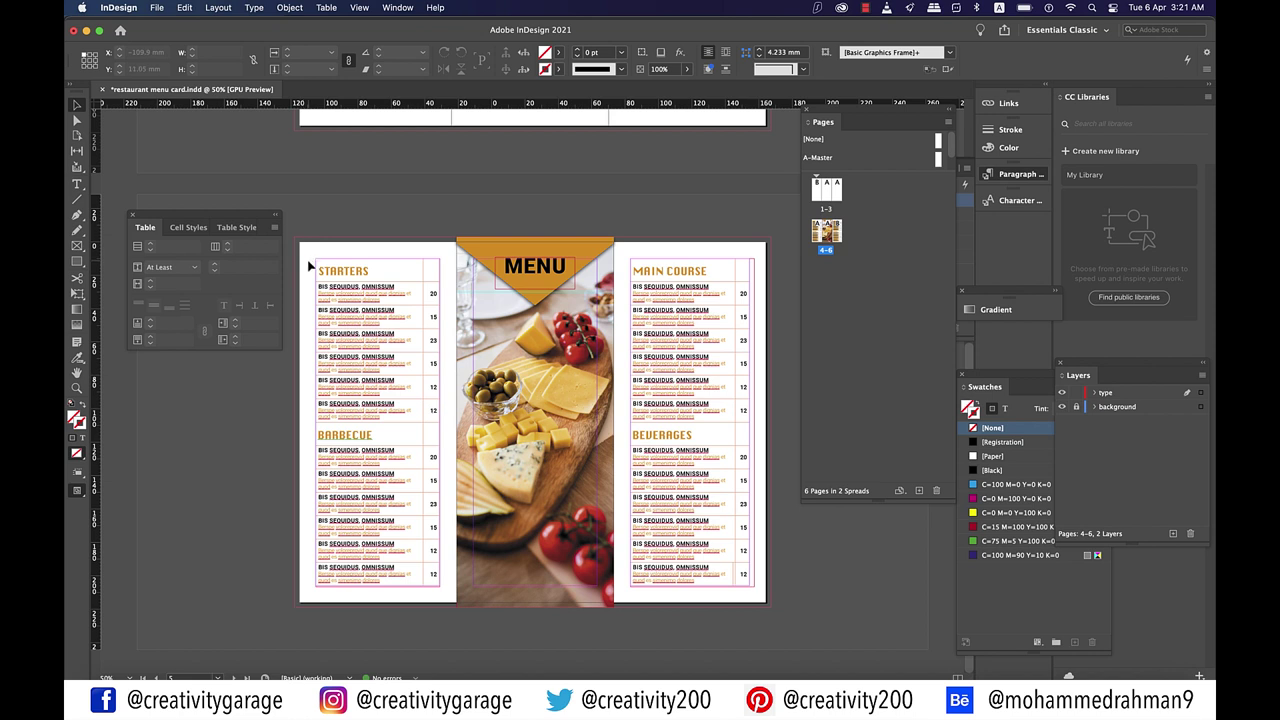
{"action": "left_click_drag", "start_coordinate": [309, 266], "coordinate": [439, 586]}
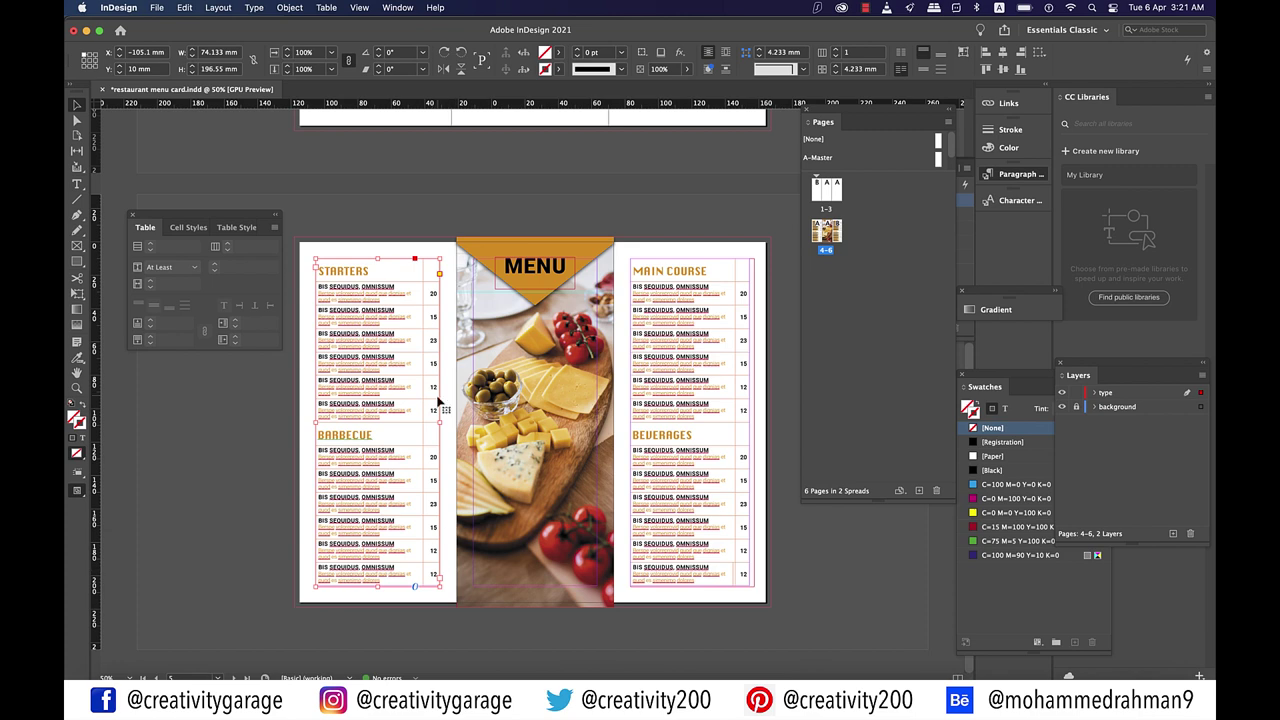
{"action": "scroll", "coordinate": [437, 403], "scroll_direction": "up", "scroll_amount": 5}
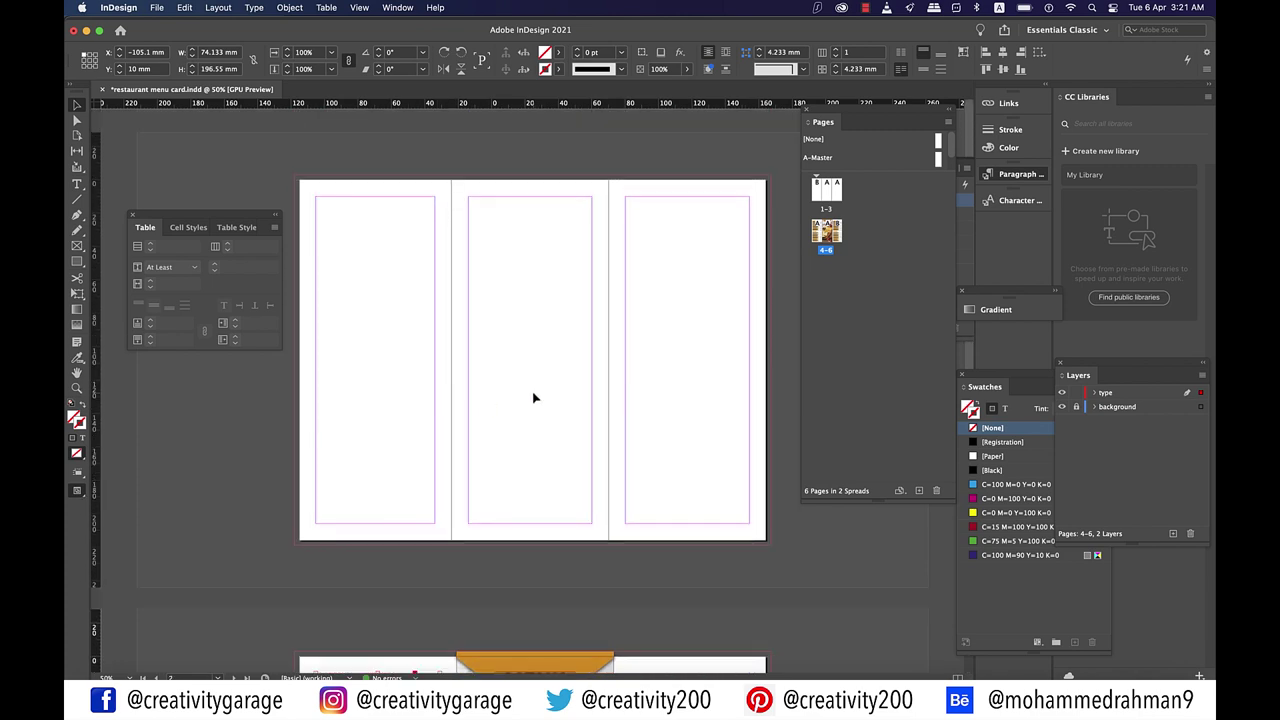
{"action": "key", "text": "super+alt+shift+v"}
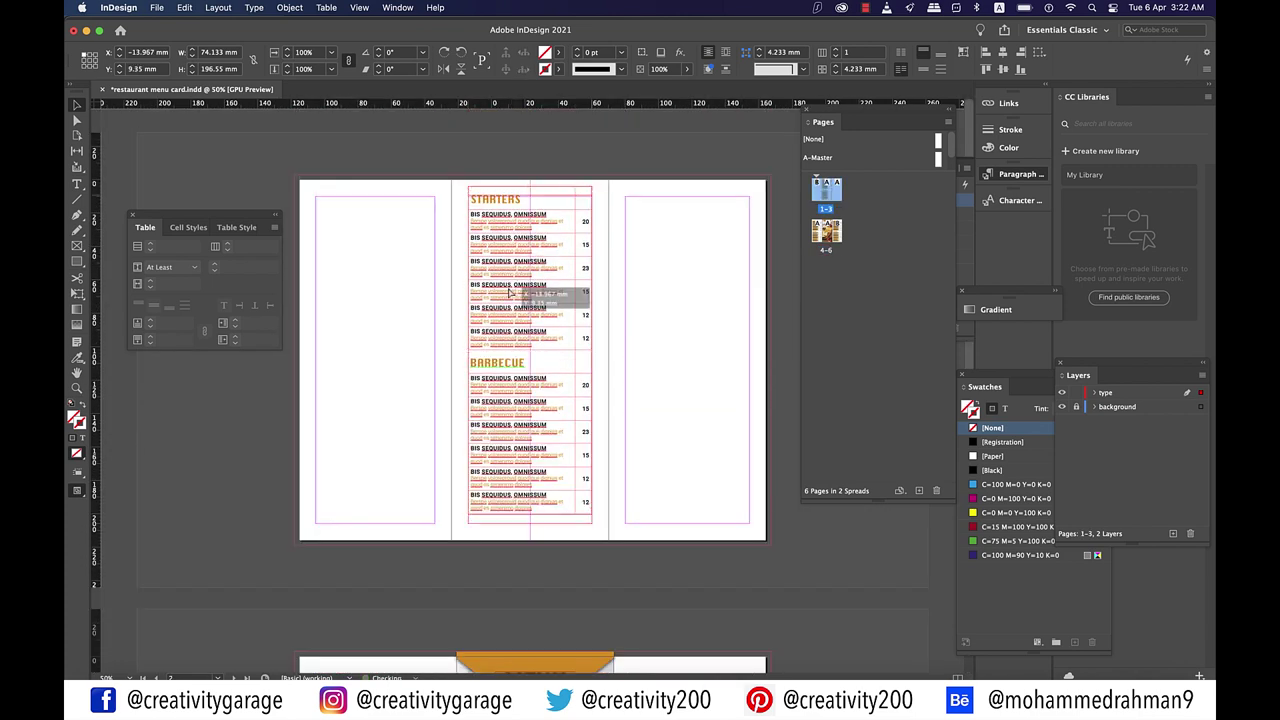
{"action": "key", "text": "super+1"}
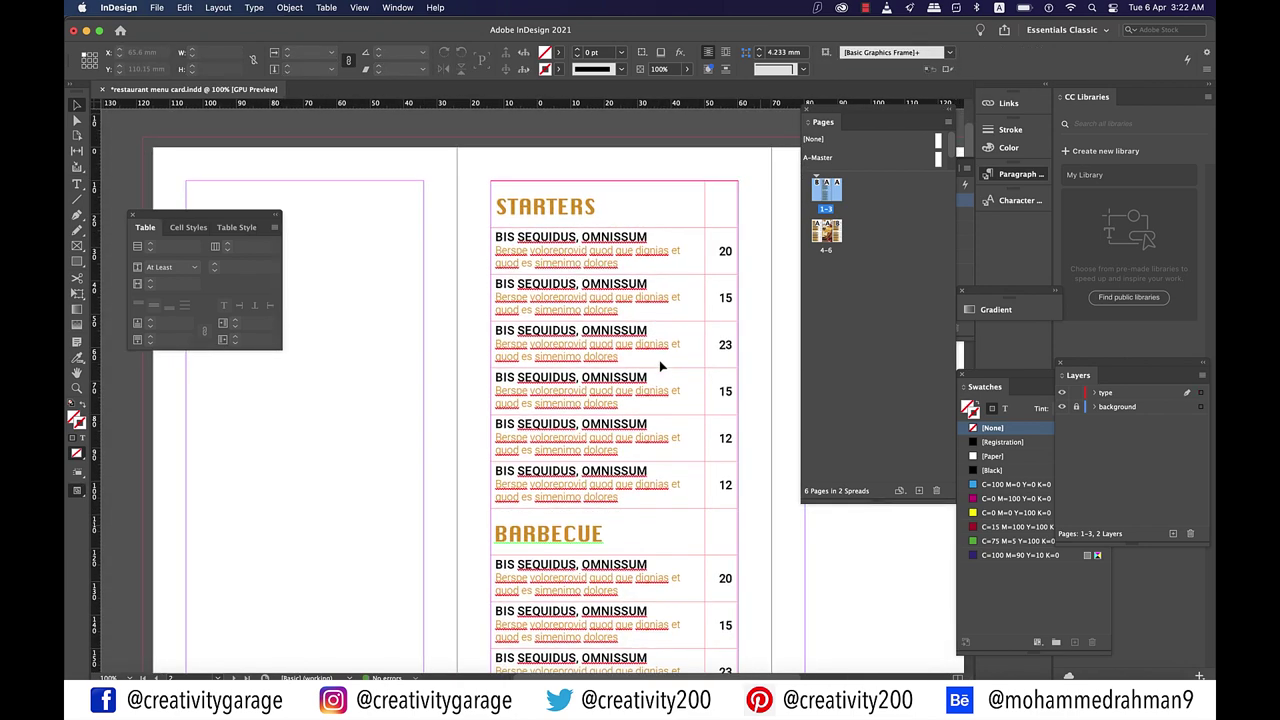
{"action": "key", "text": "super+equal"}
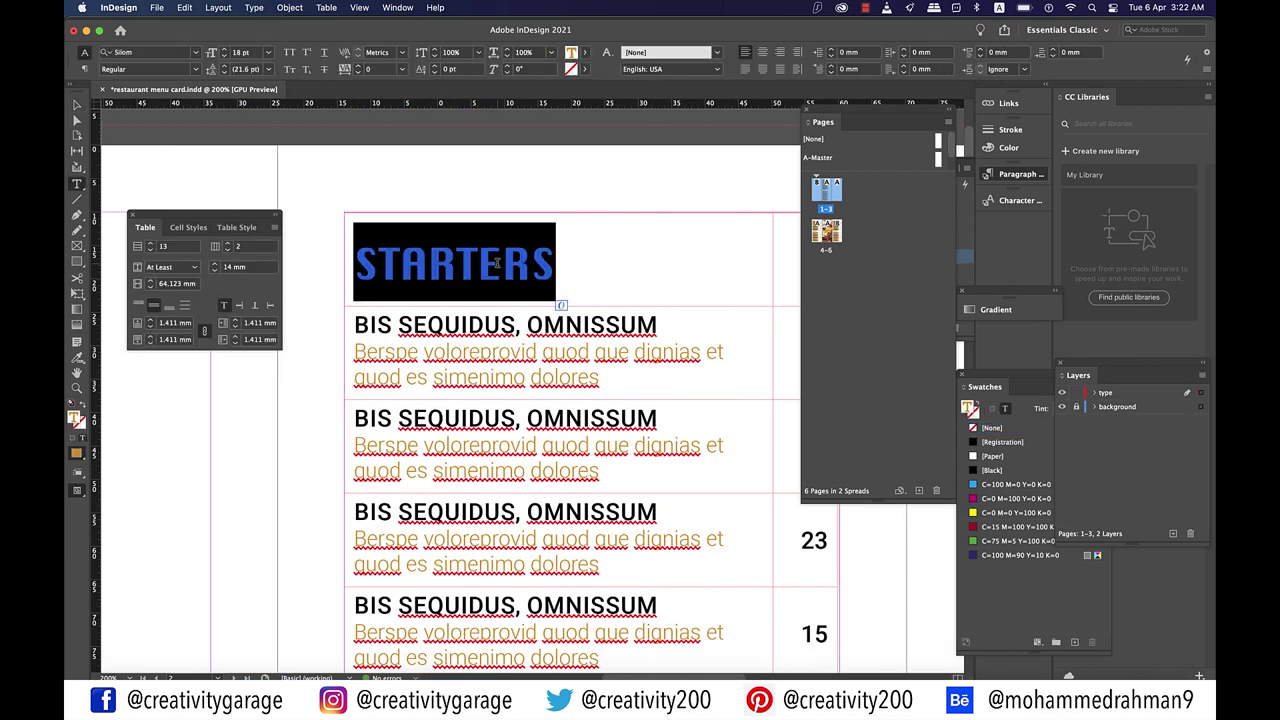
Step: Rename the pasted table's headings to DESSERT and SALADS
{"action": "type", "text": "dessert"}
{"action": "key", "text": "super+minus"}
{"action": "double_click", "coordinate": [480, 609]}
{"action": "type", "text": "salads"}
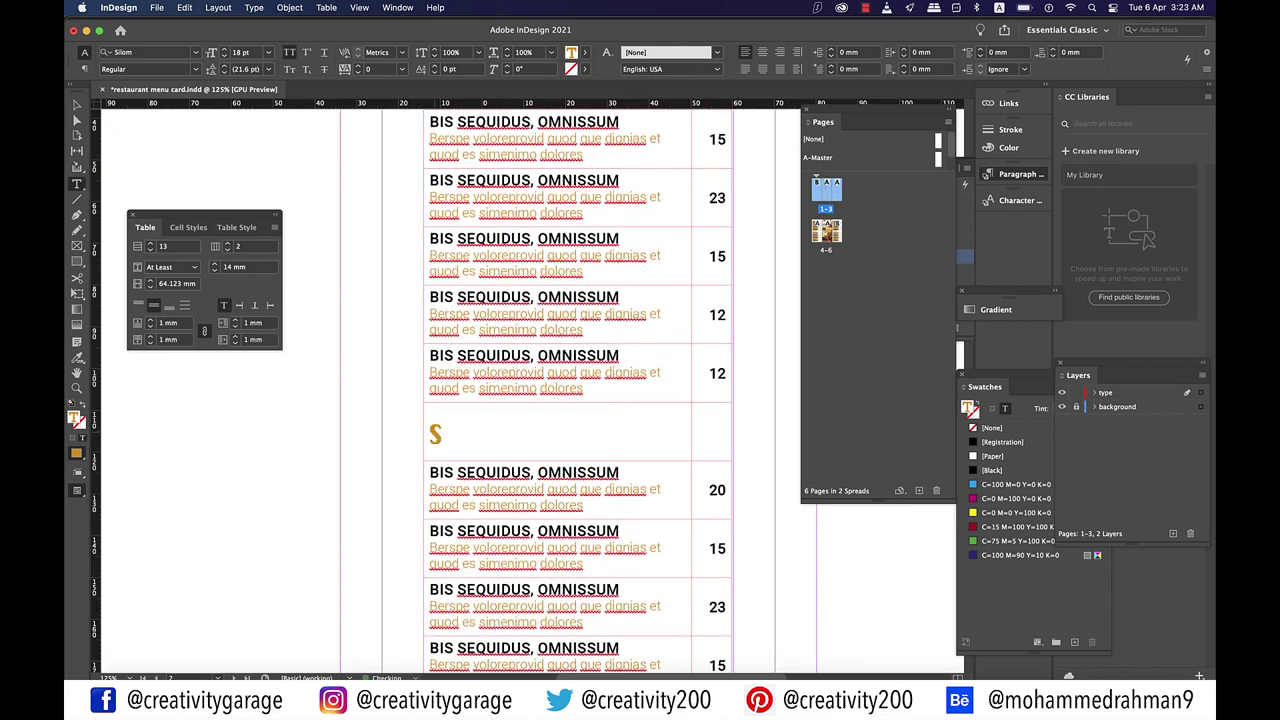
{"action": "key", "text": "Escape"}
{"action": "left_click", "coordinate": [334, 446]}
{"action": "key", "text": "super+minus"}
{"action": "key", "text": "super+minus"}
{"action": "key", "text": "super+minus"}
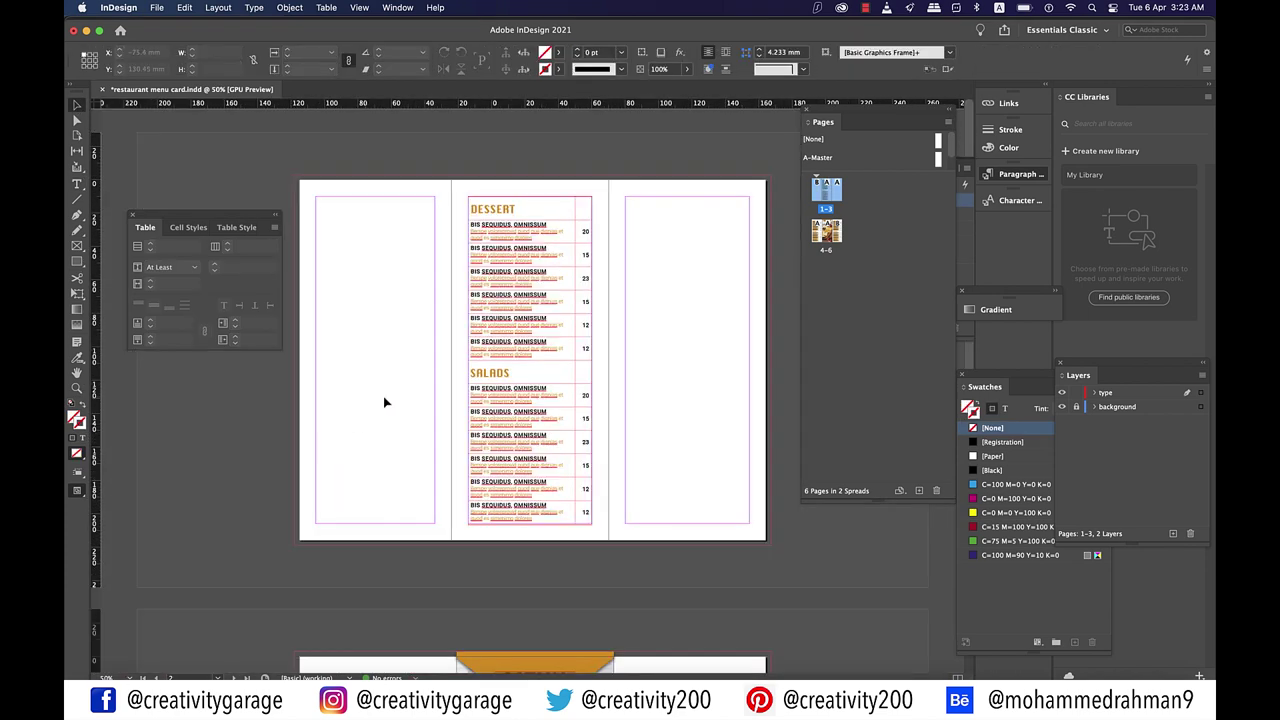
Step: Draw a frame over the left panel to the bleed and place the plate photo in it
{"action": "key", "text": "f"}
{"action": "left_click_drag", "start_coordinate": [298, 176], "coordinate": [451, 544]}
{"action": "left_click", "coordinate": [157, 7]}
{"action": "left_click", "coordinate": [195, 195]}
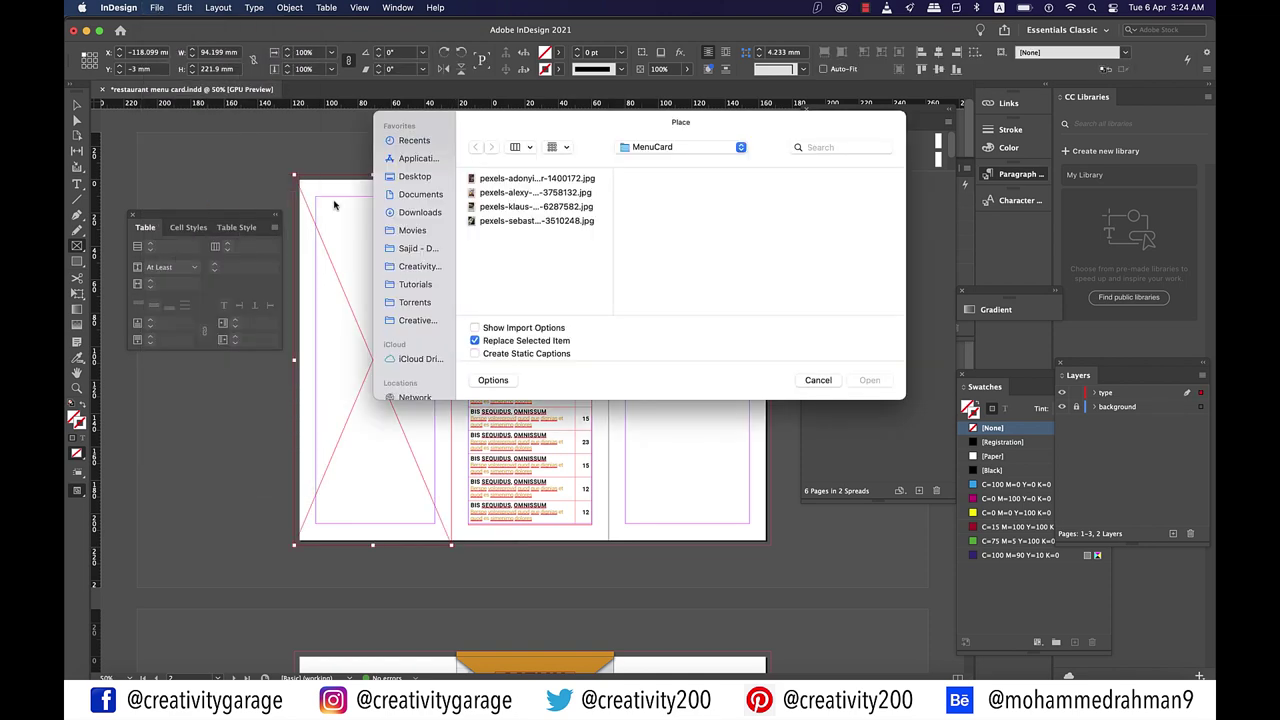
{"action": "left_click", "coordinate": [535, 206]}
{"action": "left_click", "coordinate": [533, 193]}
{"action": "left_click", "coordinate": [530, 179]}
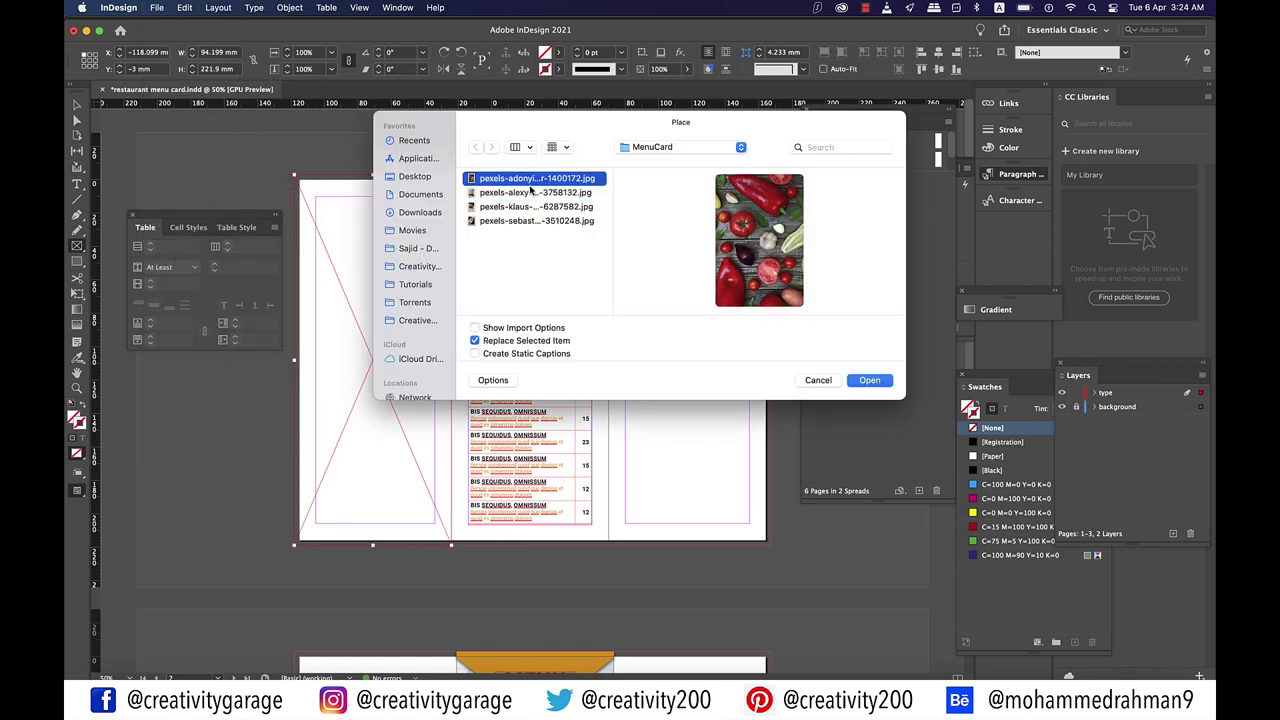
{"action": "left_click", "coordinate": [538, 221]}
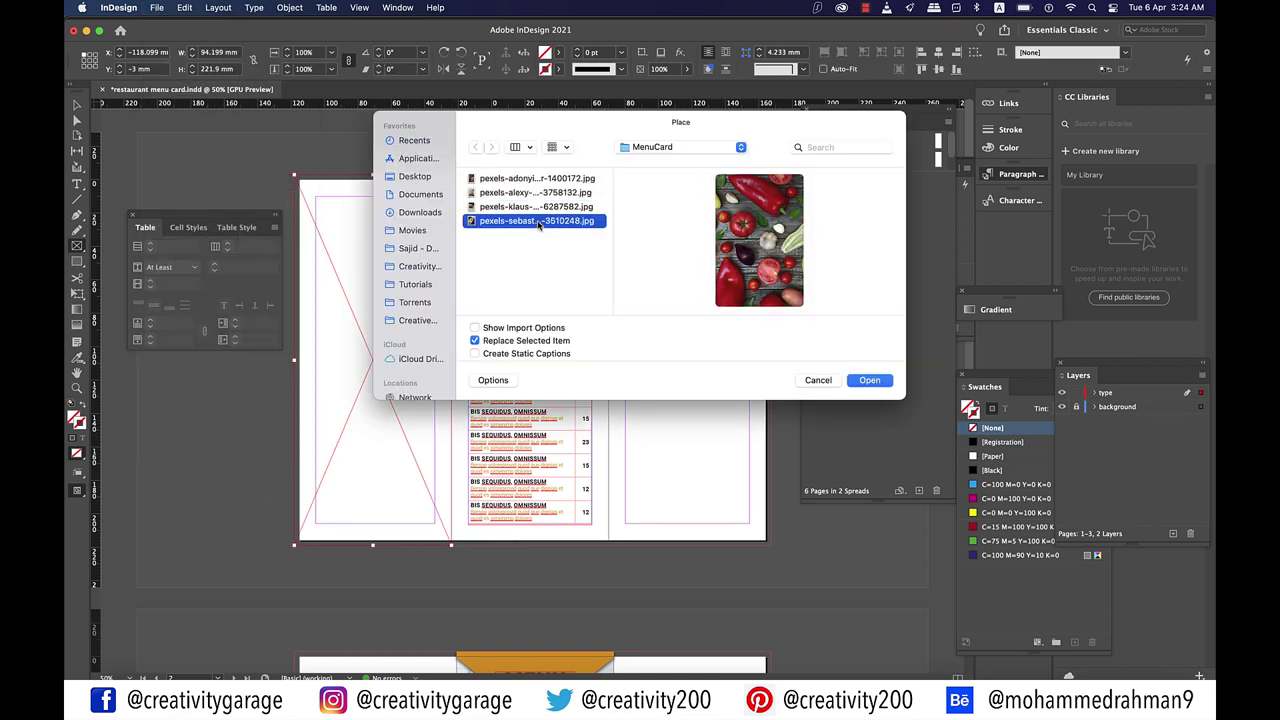
{"action": "left_click", "coordinate": [869, 381]}
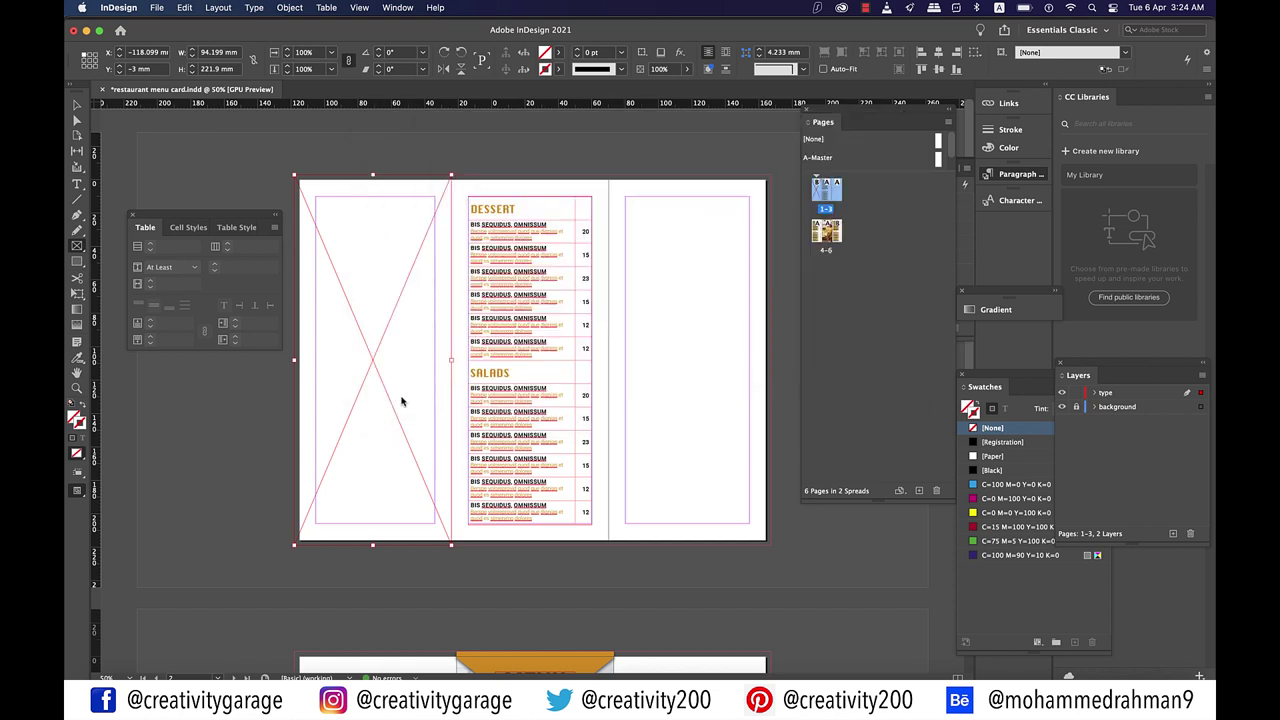
{"action": "left_click", "coordinate": [401, 401]}
Step: Reposition the plate photo within its frame
{"action": "left_click", "coordinate": [372, 361]}
{"action": "left_click_drag", "start_coordinate": [389, 370], "coordinate": [423, 376]}
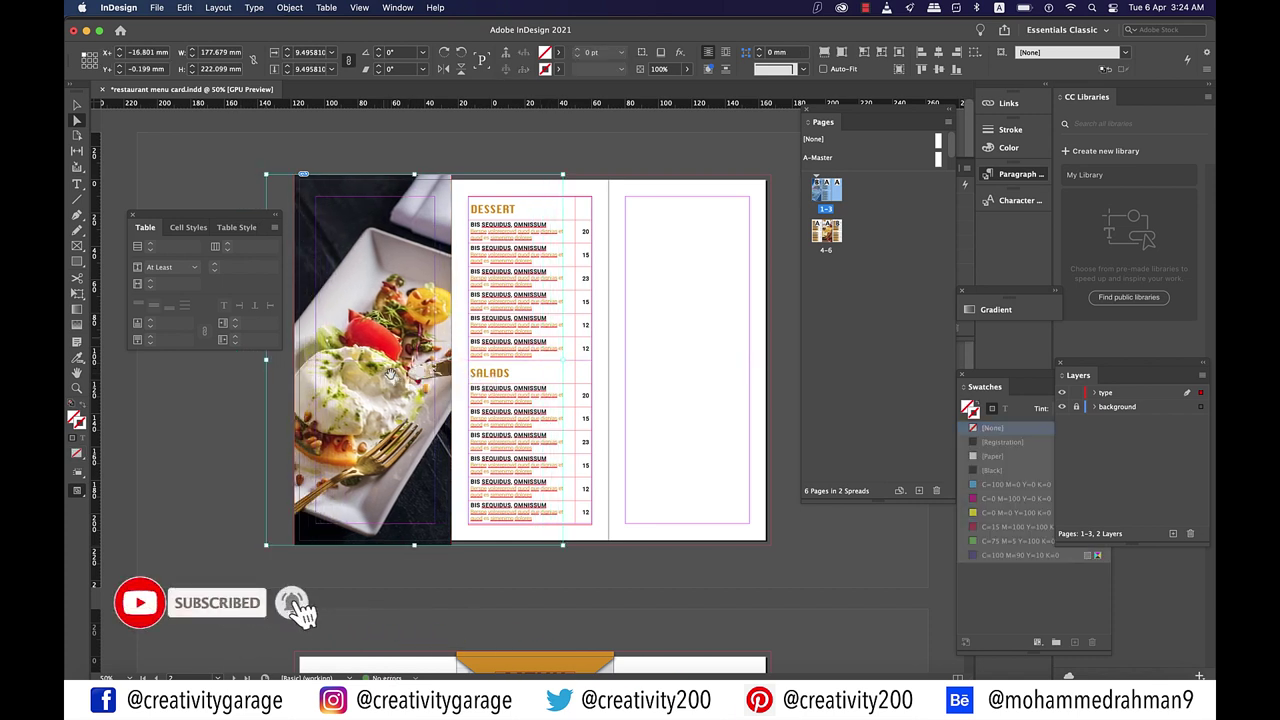
{"action": "left_click", "coordinate": [556, 151]}
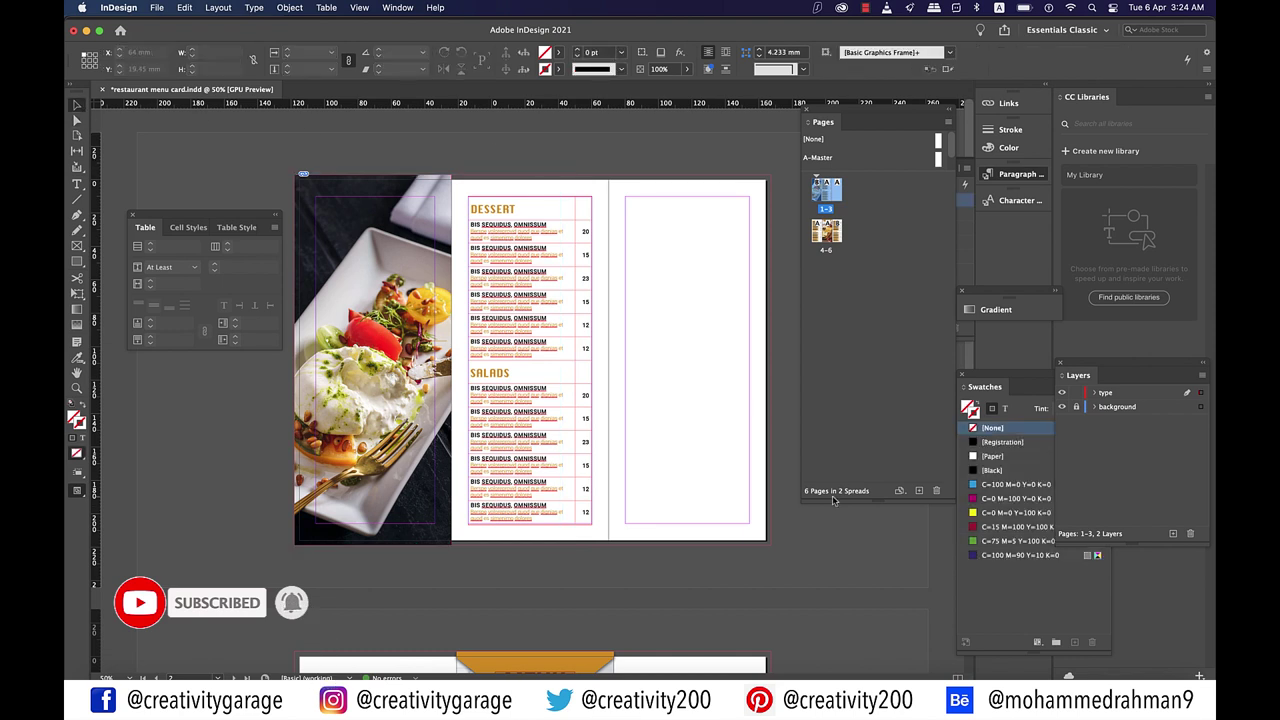
Step: Create a text frame with RESTAURANT'S NAME and BREAKFAST | LUNCH | DINNER lines
{"action": "key", "text": "t"}
{"action": "left_click_drag", "start_coordinate": [625, 401], "coordinate": [757, 533]}
{"action": "type", "text": "RESTAURANT'S NAME"}
{"action": "key", "text": "Return"}
{"action": "key", "text": "super+equal"}
{"action": "key", "text": "super+equal"}
{"action": "key", "text": "super+equal"}
{"action": "key", "text": "super+equal"}
{"action": "type", "text": "BREAKFAST | LUNCH | DINNER"}
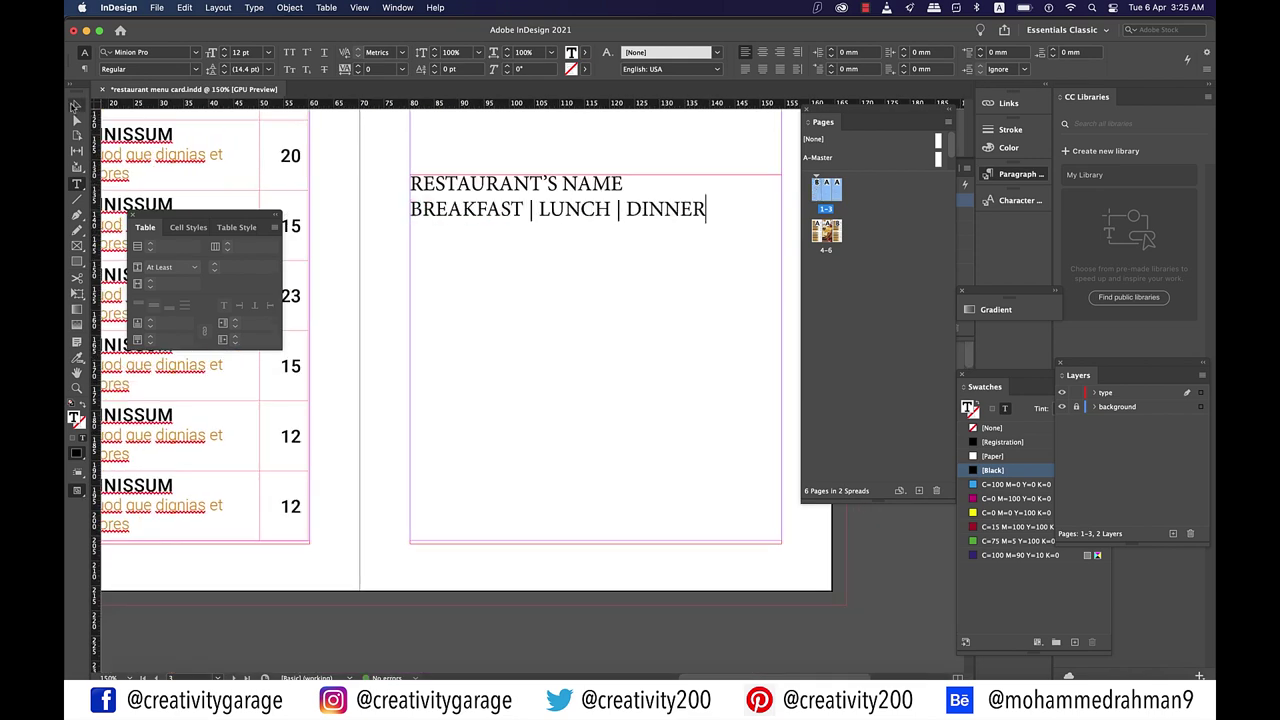
Step: Style the name as menu_heading and the meal-times line as menu_item
{"action": "left_click_drag", "start_coordinate": [1020, 174], "coordinate": [870, 323]}
{"action": "left_click", "coordinate": [870, 323]}
{"action": "left_click", "coordinate": [716, 405]}
{"action": "left_click", "coordinate": [711, 391]}
{"action": "left_click", "coordinate": [706, 226]}
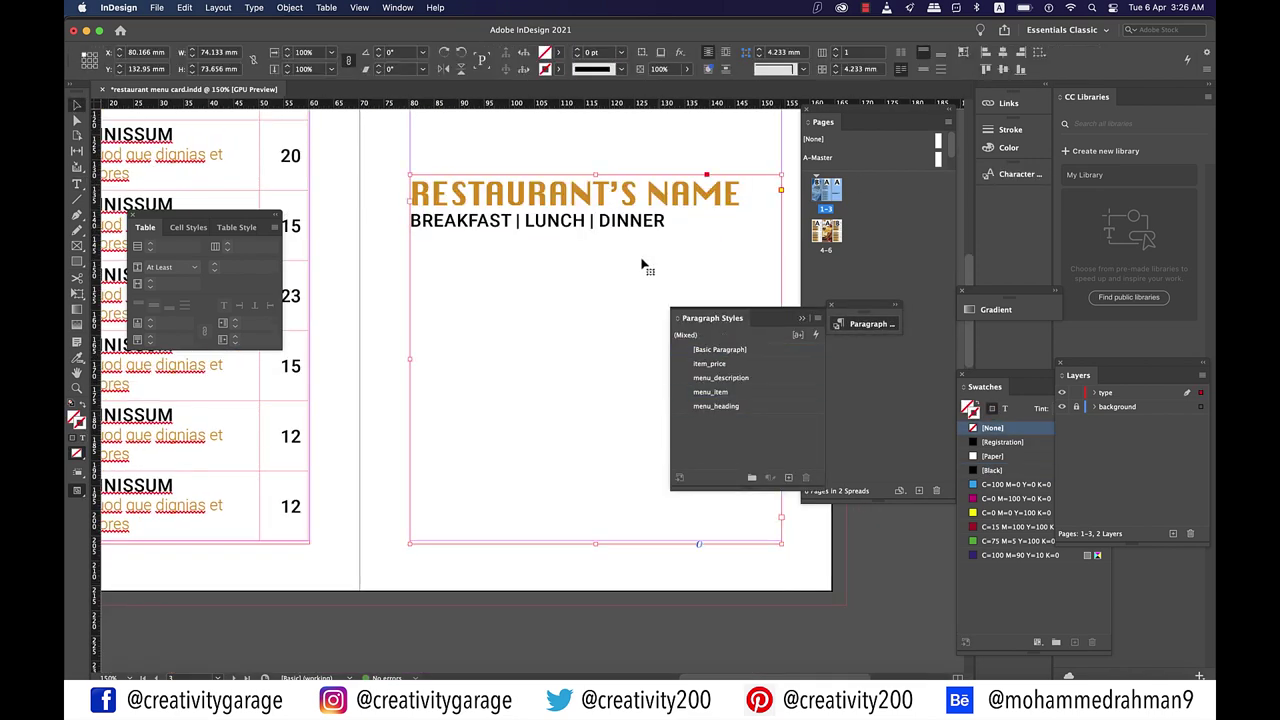
Step: Add an ADDRESS: line with pasted placeholder text coloured black
{"action": "key", "text": "Return"}
{"action": "type", "text": "ADDRESS"}
{"action": "key", "text": "super+minus"}
{"action": "type", "text": ":"}
{"action": "scroll", "coordinate": [581, 397], "scroll_direction": "right", "scroll_amount": 3}
{"action": "type", "text": "Bespe voloreprovid quod que dignias et quod es simenimo dolores"}
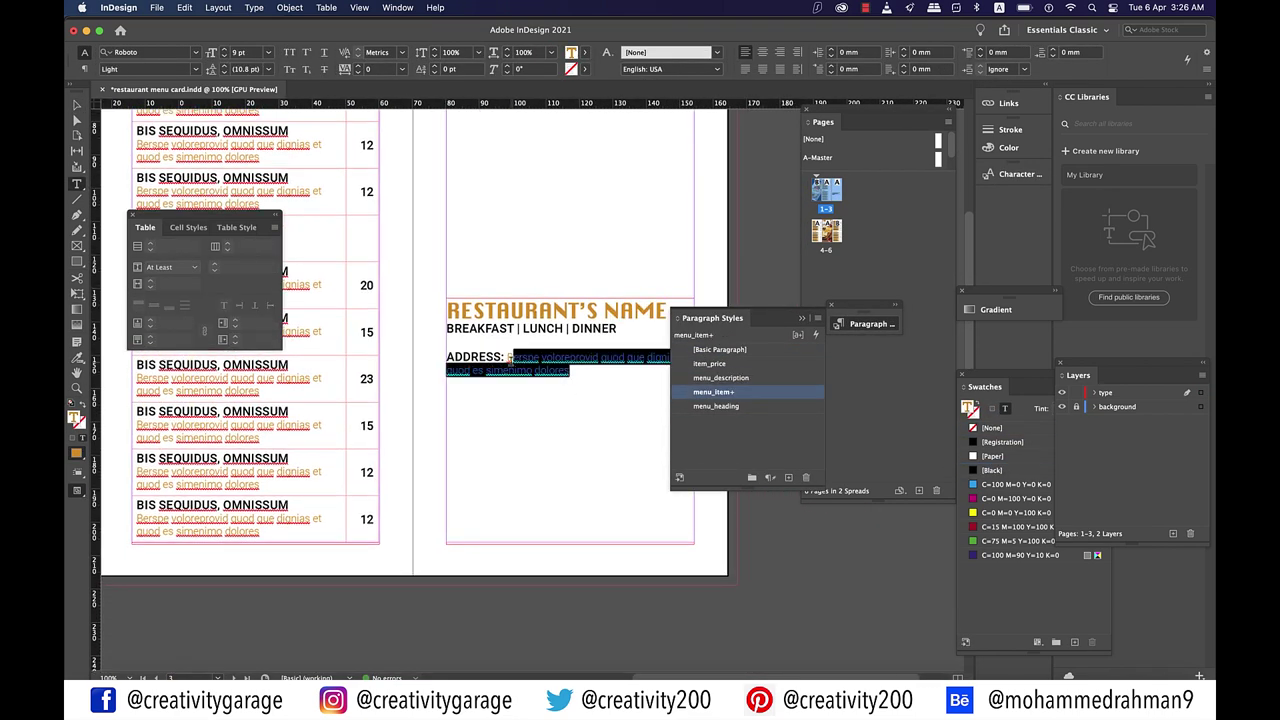
{"action": "left_click", "coordinate": [583, 52]}
{"action": "left_click", "coordinate": [480, 129]}
Step: Fill in the street address and apply the menu_description style in black
{"action": "double_click", "coordinate": [445, 383]}
{"action": "type", "text": "24,"}
{"action": "left_click", "coordinate": [517, 396]}
{"action": "type", "text": ". Toronto."}
{"action": "left_click", "coordinate": [724, 377]}
{"action": "left_click", "coordinate": [571, 52]}
{"action": "left_click", "coordinate": [480, 129]}
{"action": "left_click", "coordinate": [574, 396]}
Step: Add a FOR FREE HOME DELIVERY CALL line and phone number, styled menu_heading
{"action": "key", "text": "Return"}
{"action": "scroll", "coordinate": [574, 397], "scroll_direction": "up", "scroll_amount": 2}
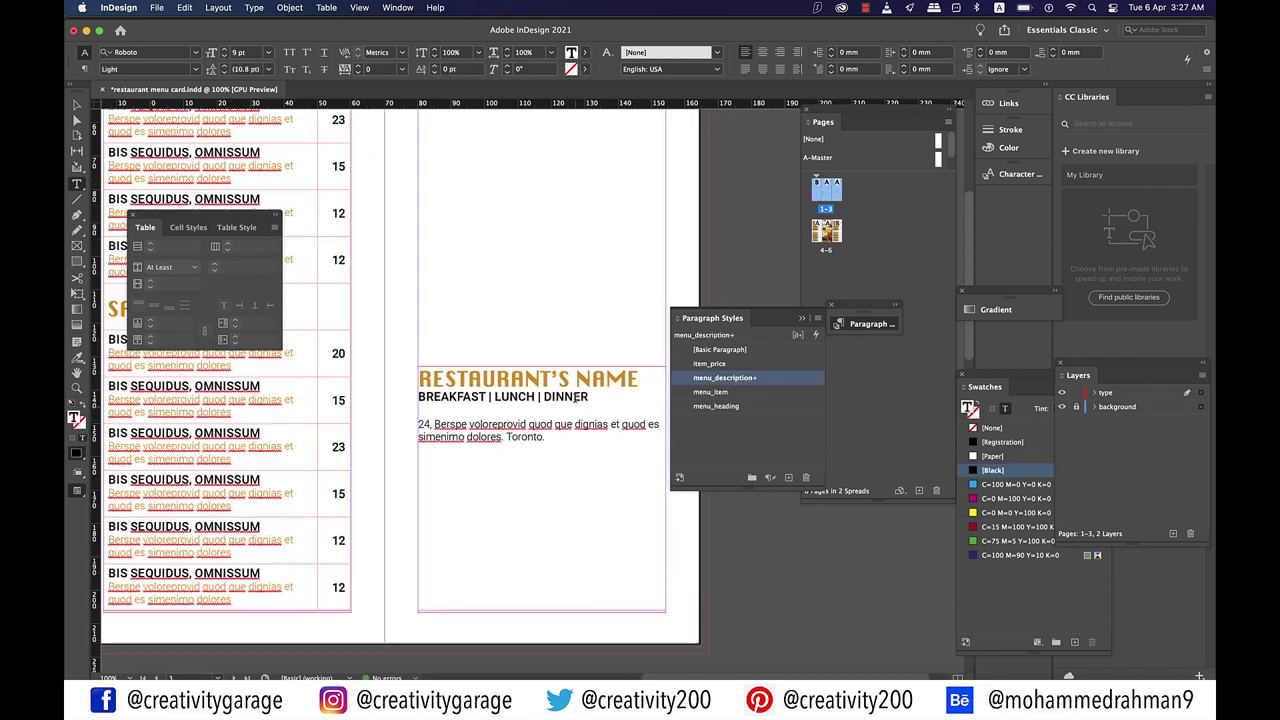
{"action": "type", "text": "FOR FREE HOME DELIVERY CALL"}
{"action": "key", "text": "Return"}
{"action": "key", "text": "shift+Up"}
{"action": "key", "text": "shift+Home"}
{"action": "left_click", "coordinate": [720, 406]}
Step: Centre all lines, put CALL on its own line and delete FOR FREE
{"action": "key", "text": "super+a"}
{"action": "key", "text": "shift+super+c"}
{"action": "key", "text": "shift+super+a"}
{"action": "left_click", "coordinate": [571, 567]}
{"action": "key", "text": "Return"}
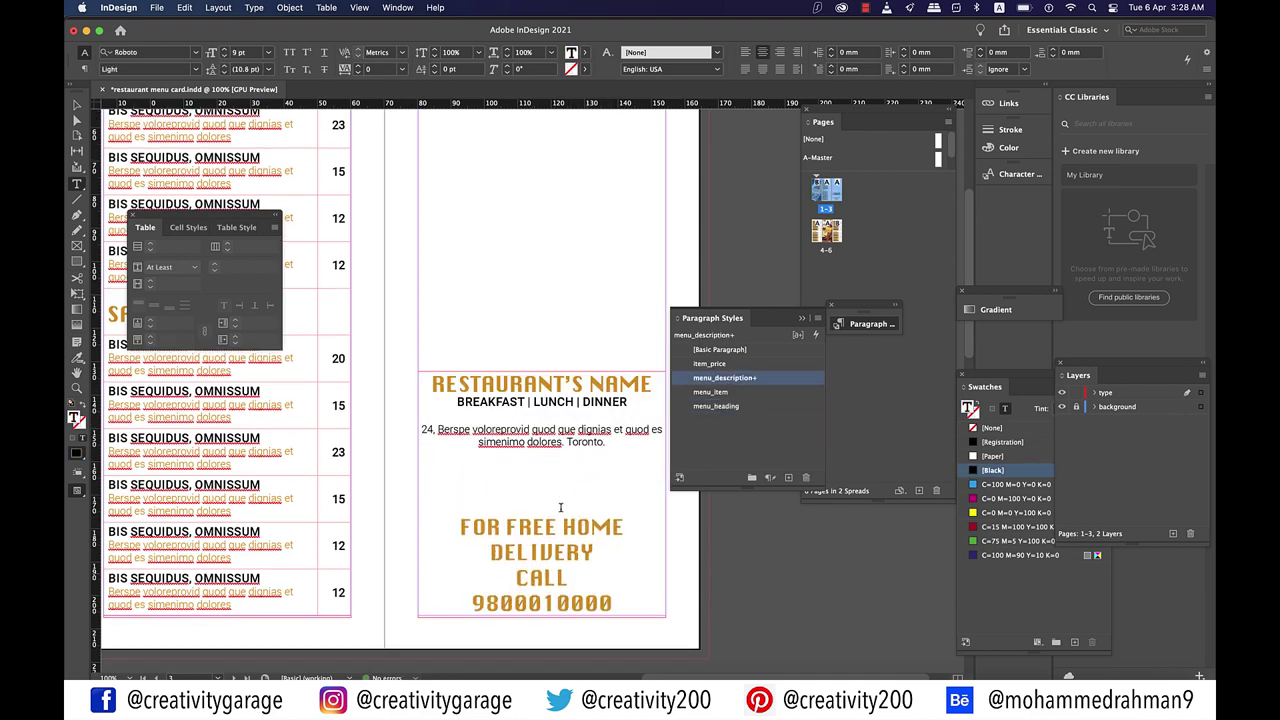
{"action": "left_click_drag", "start_coordinate": [458, 528], "coordinate": [557, 528]}
{"action": "key", "text": "BackSpace"}
Step: Add the e-mail line and a contact number line ending with a dot
{"action": "left_click", "coordinate": [586, 497]}
{"action": "type", "text": "E-mail: whatever@whatever.com"}
{"action": "key", "text": "Return"}
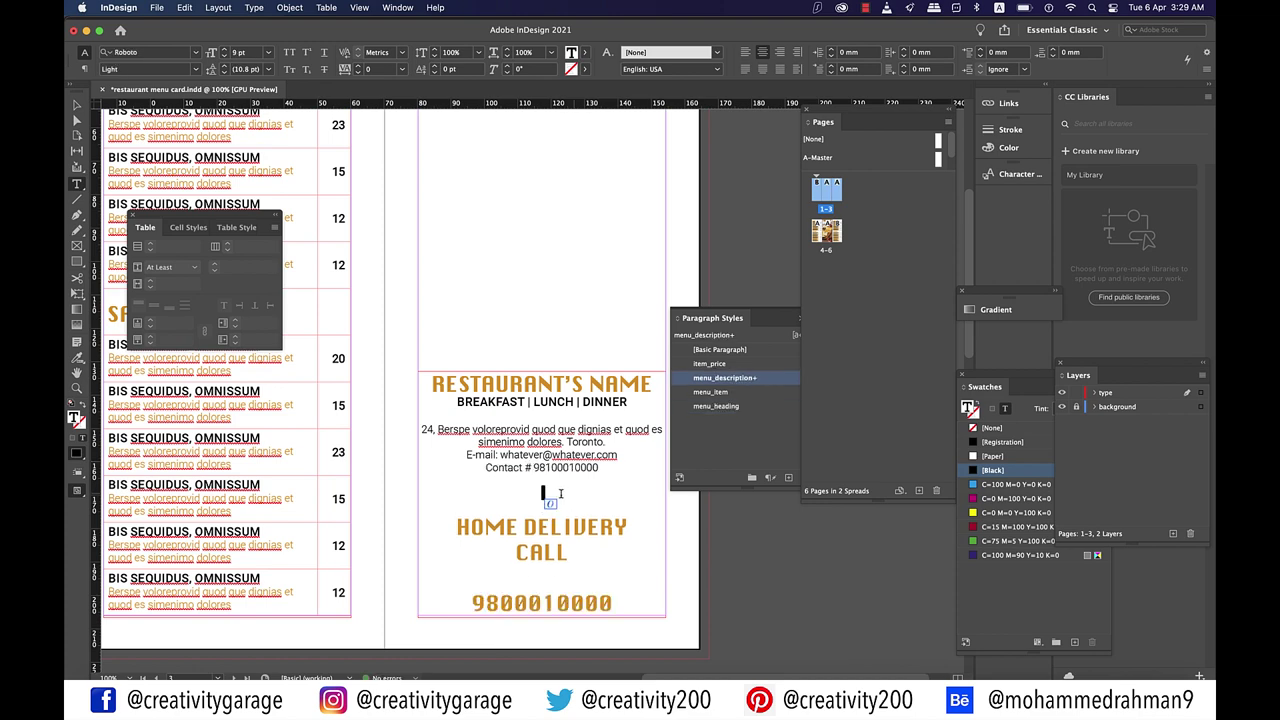
{"action": "type", "text": "•"}
{"action": "left_click", "coordinate": [576, 555]}
{"action": "scroll", "coordinate": [600, 500], "scroll_direction": "up", "scroll_amount": 3}
{"action": "left_click", "coordinate": [622, 519]}
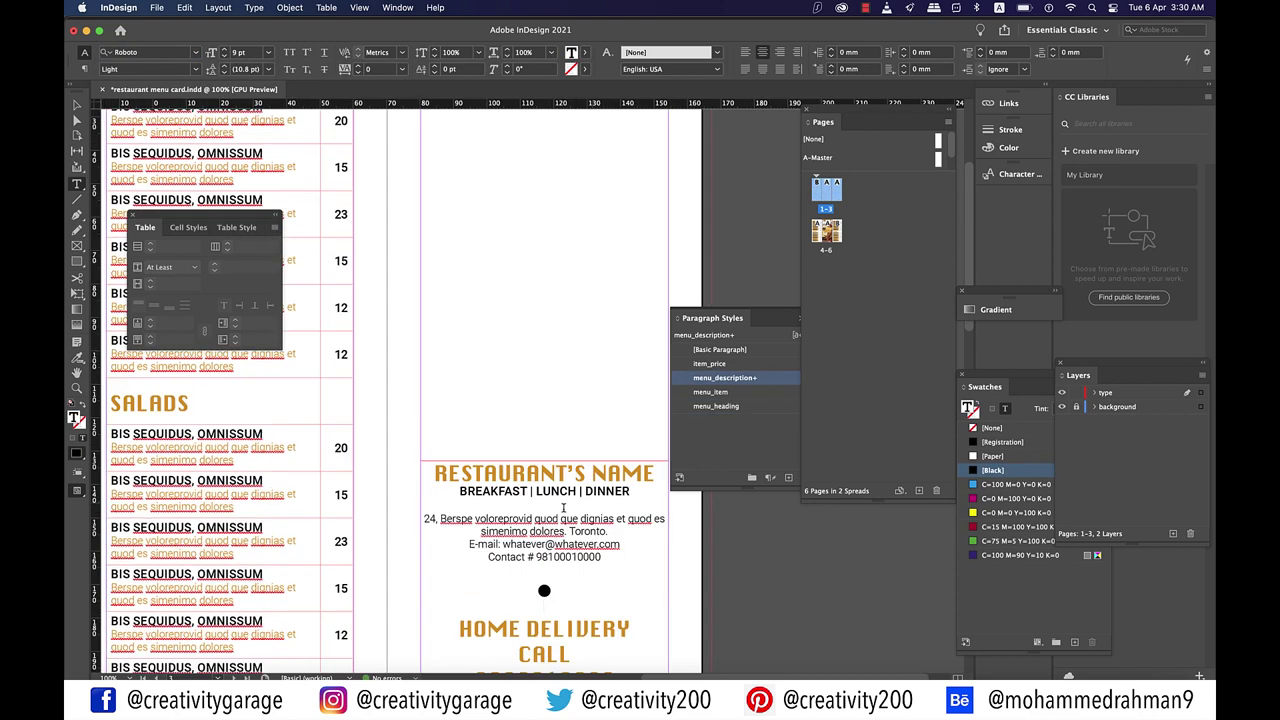
{"action": "scroll", "coordinate": [622, 519], "scroll_direction": "up", "scroll_amount": 1}
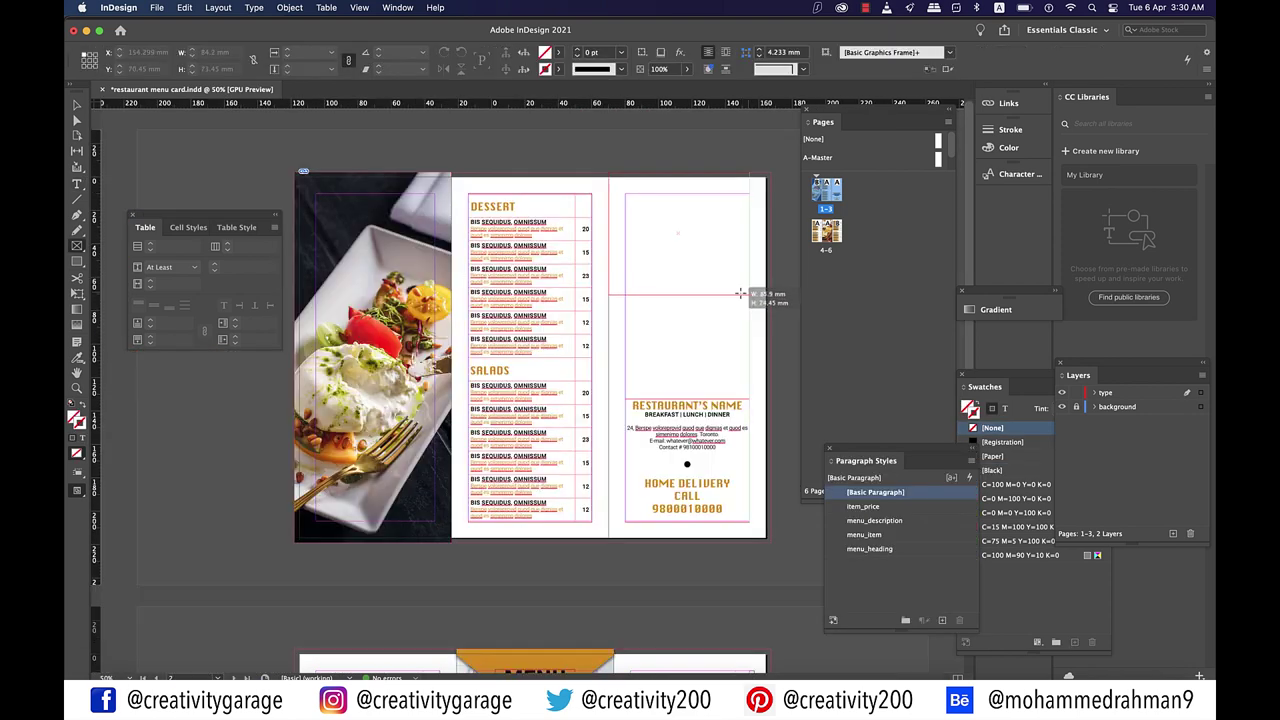
Step: Draw a frame over the top half of the right panel and place the rolling-pin photo in it
{"action": "left_click_drag", "start_coordinate": [760, 318], "coordinate": [772, 394]}
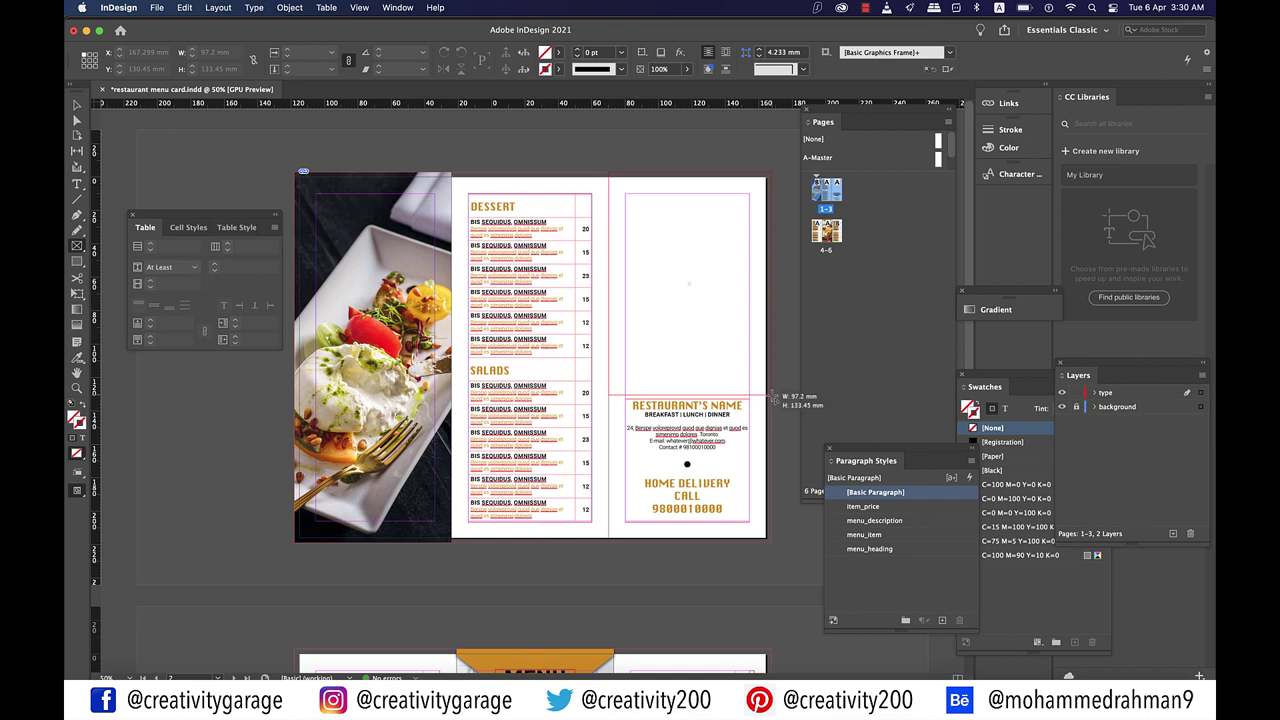
{"action": "left_click_drag", "start_coordinate": [773, 398], "coordinate": [770, 394]}
{"action": "left_click", "coordinate": [157, 8]}
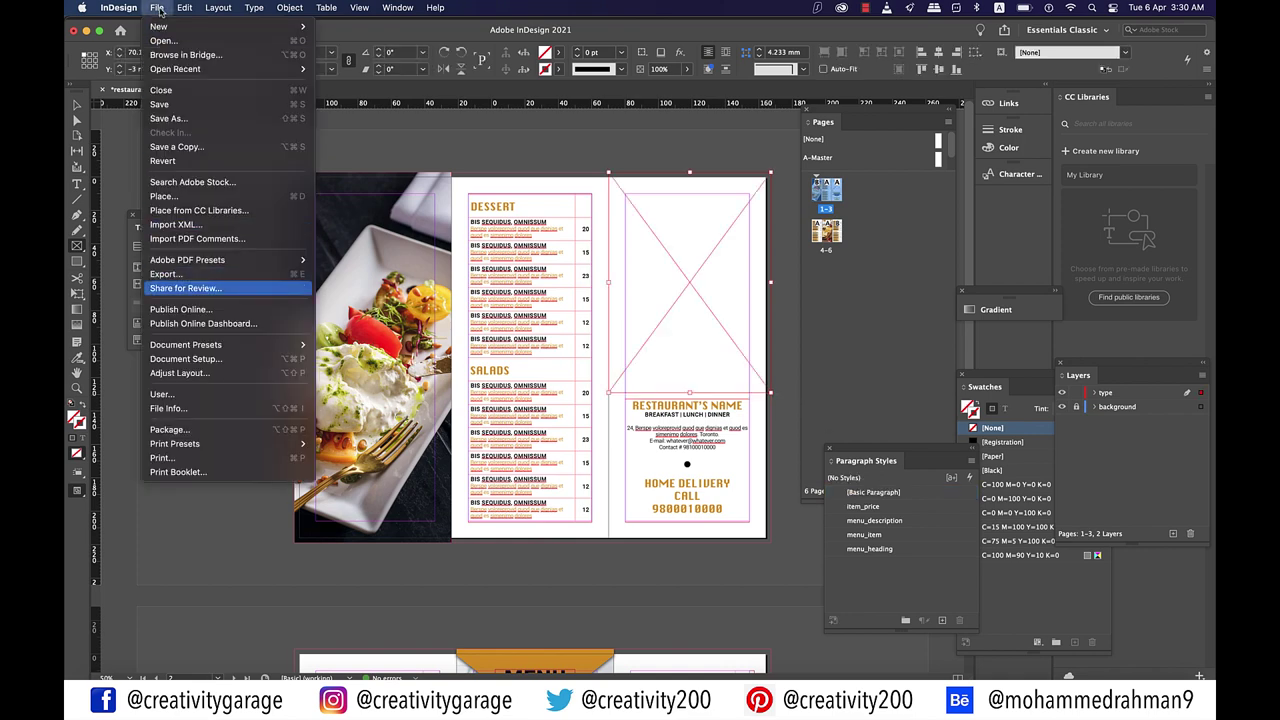
{"action": "left_click", "coordinate": [184, 197]}
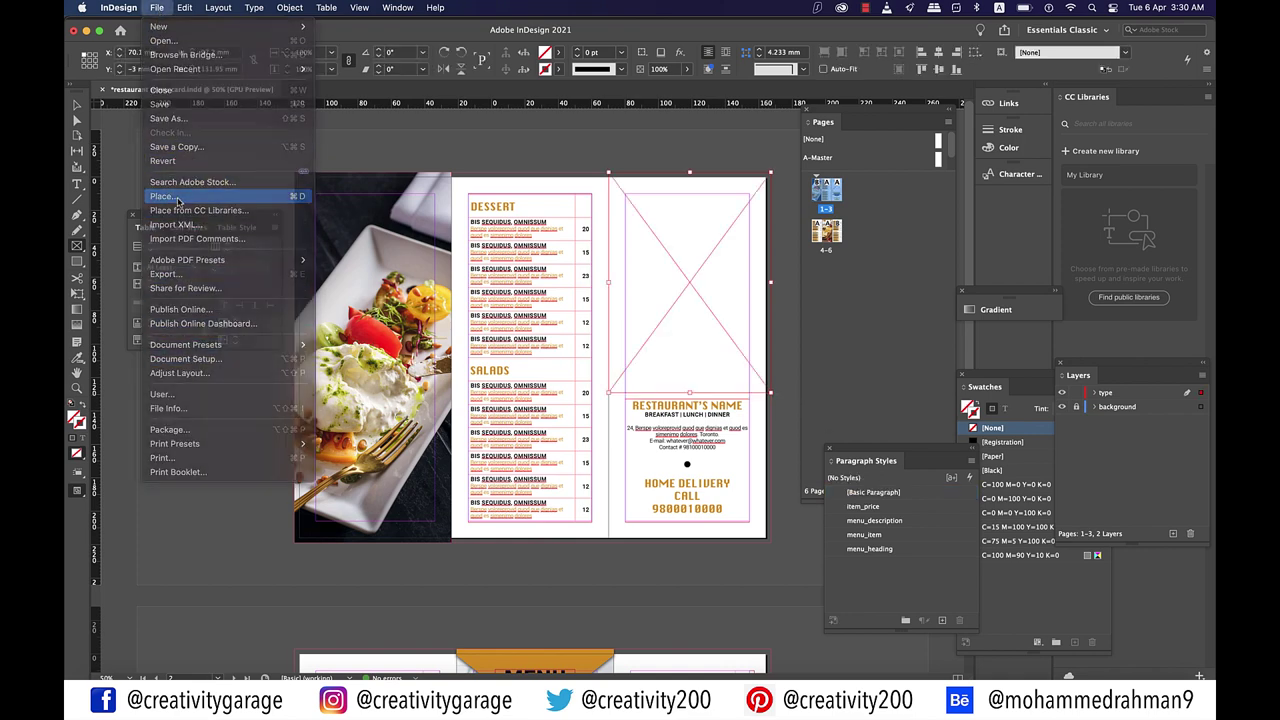
{"action": "left_click", "coordinate": [497, 194]}
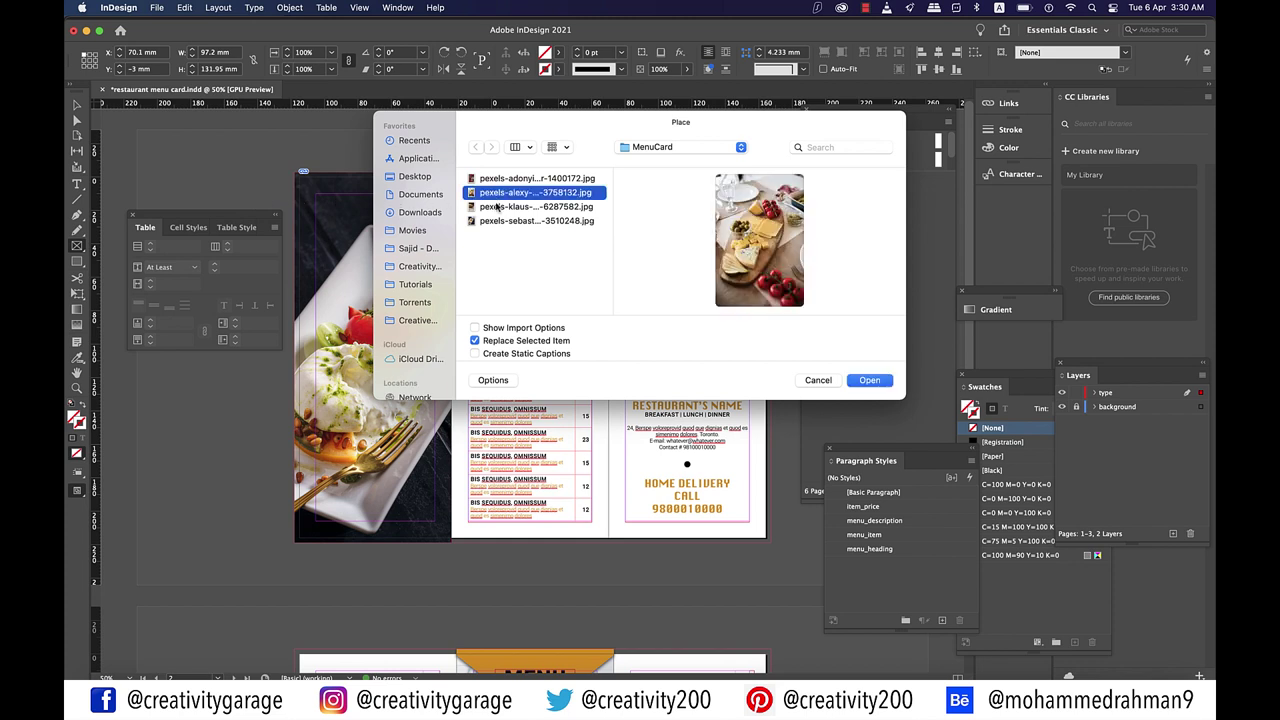
{"action": "left_click", "coordinate": [496, 209]}
{"action": "left_click", "coordinate": [868, 381]}
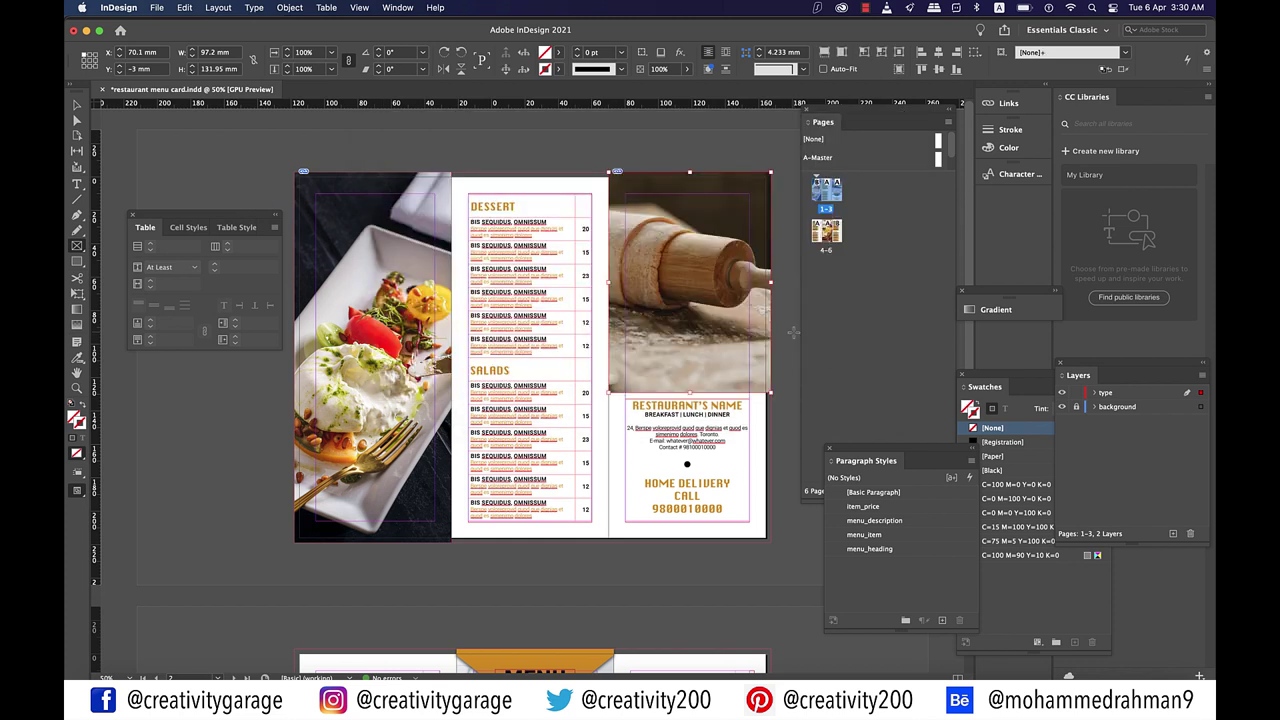
Step: Return to the Selection tool and preview the layout without guides or frame edges
{"action": "key", "text": "t"}
{"action": "left_click", "coordinate": [77, 105]}
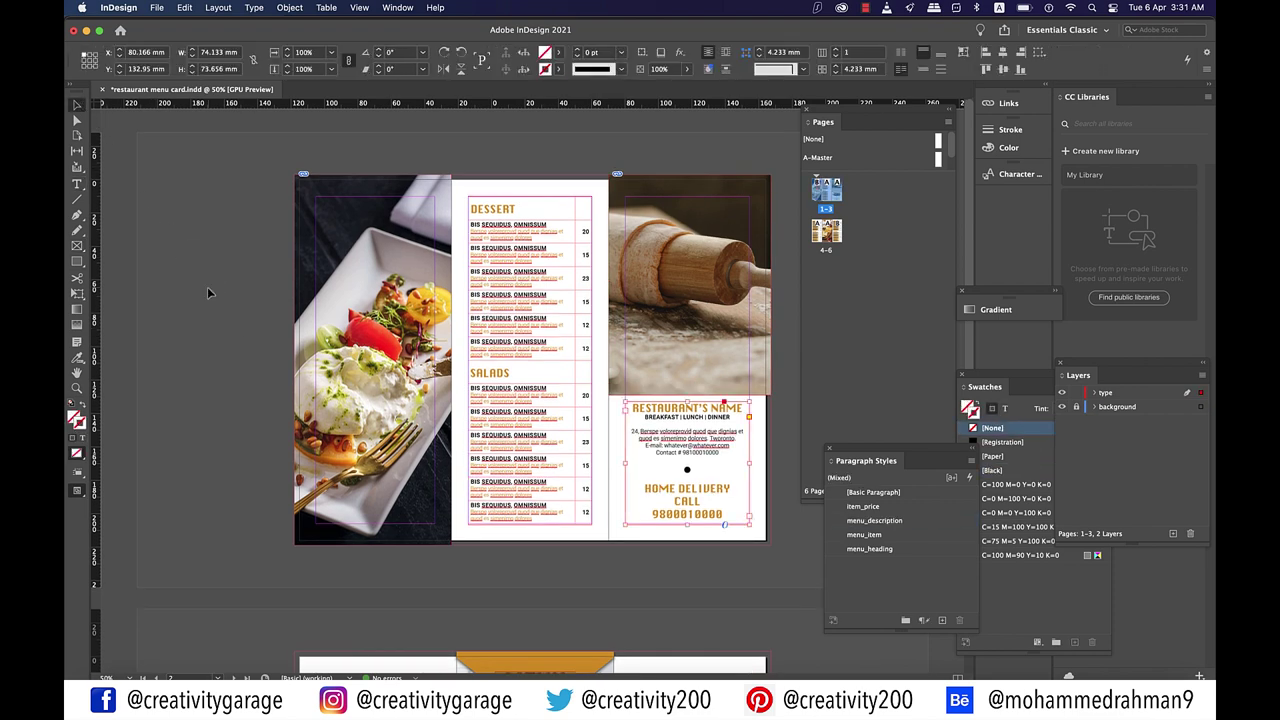
{"action": "key", "text": "w"}
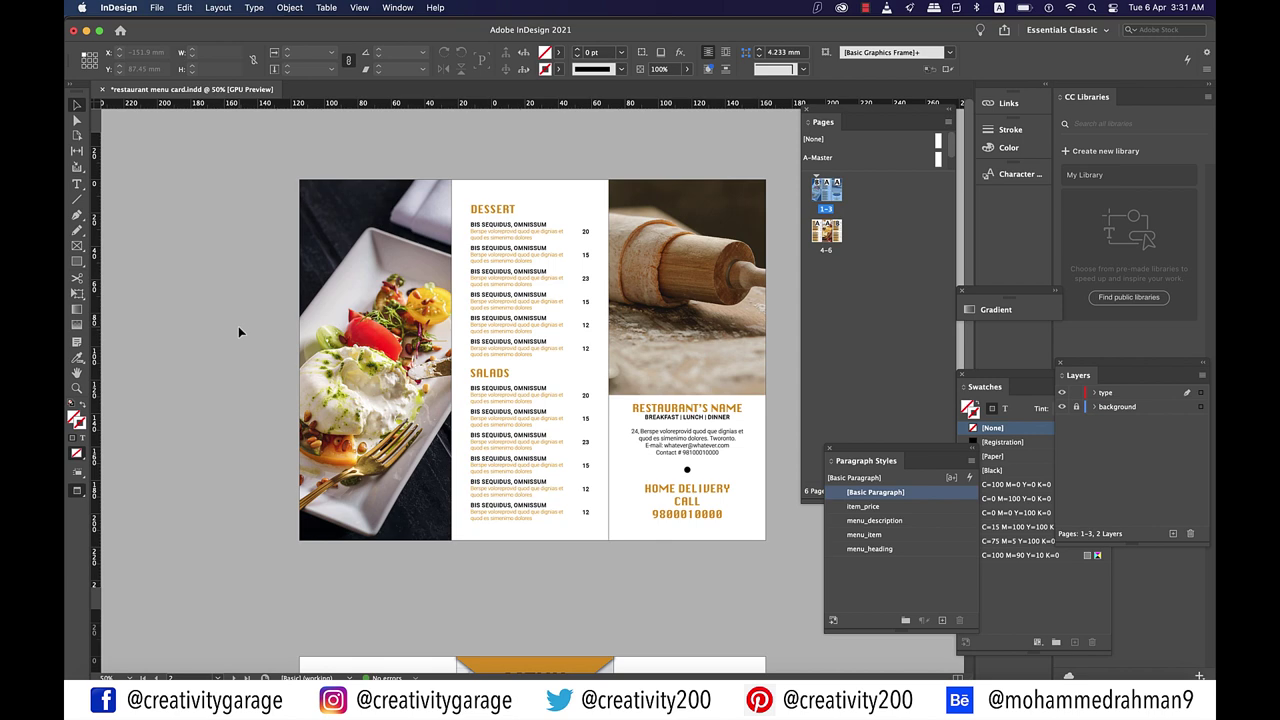
Step: Scroll down to bring the type layer's controls into view
{"action": "scroll", "coordinate": [238, 332], "scroll_direction": "down", "scroll_amount": 1}
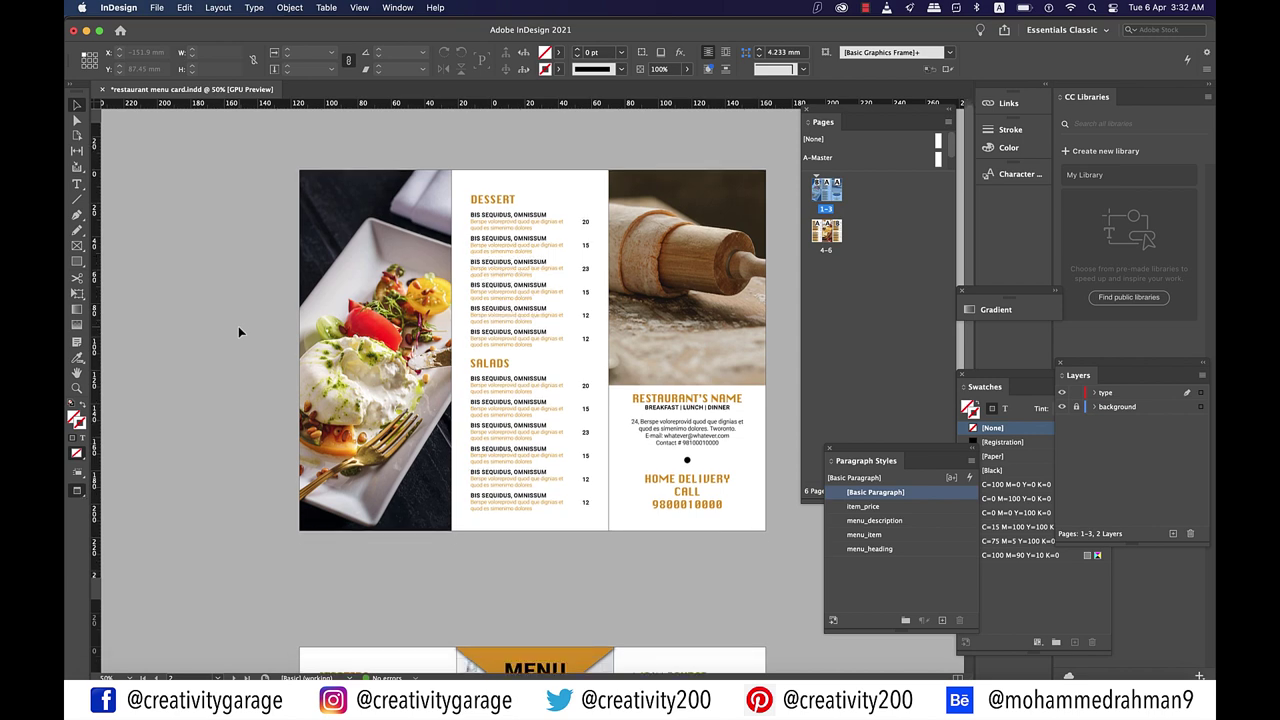
{"action": "scroll", "coordinate": [238, 326], "scroll_direction": "down", "scroll_amount": 10}
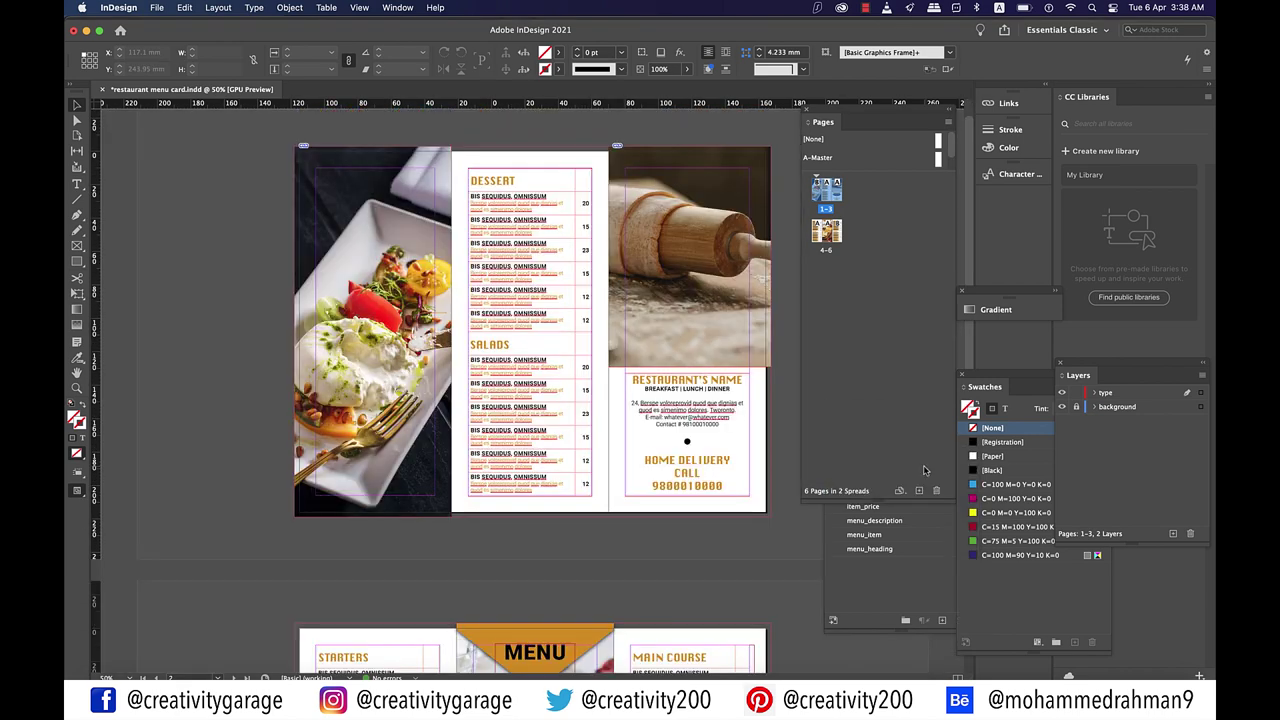
{"action": "scroll", "coordinate": [792, 577], "scroll_direction": "down", "scroll_amount": 1}
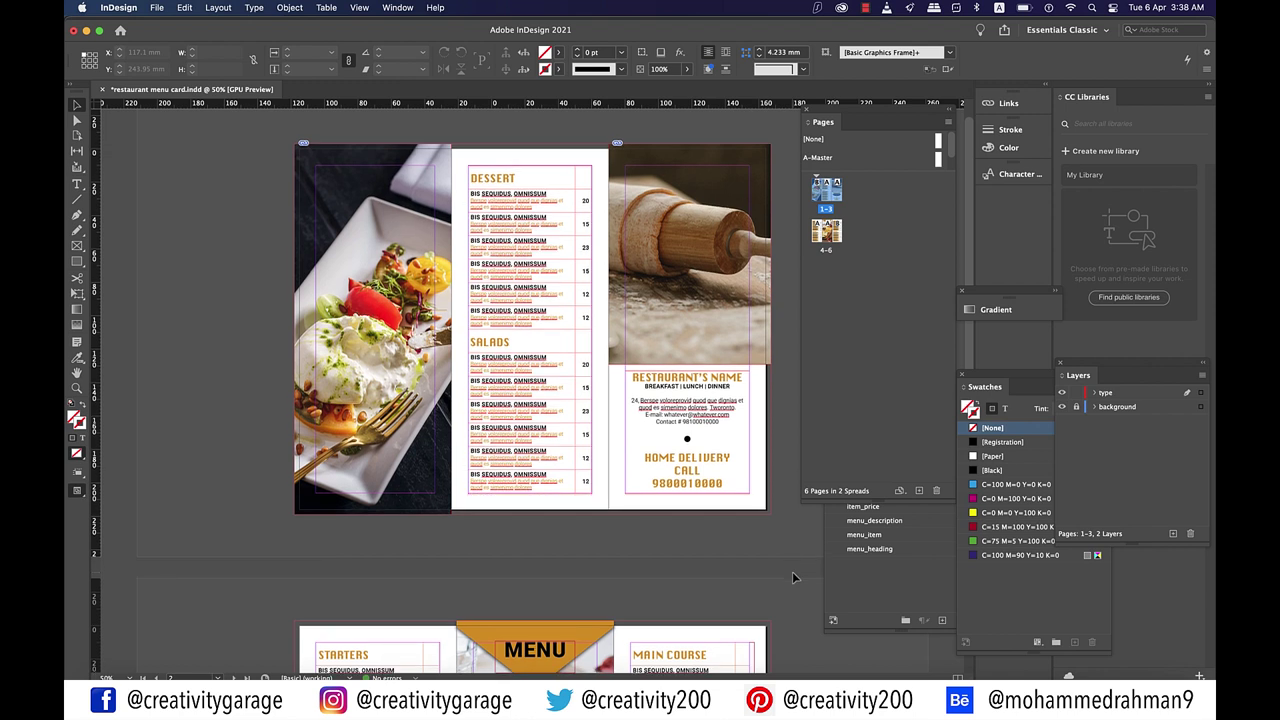
Step: Hide the type layer and make the background layer the active layer
{"action": "left_click", "coordinate": [1061, 394]}
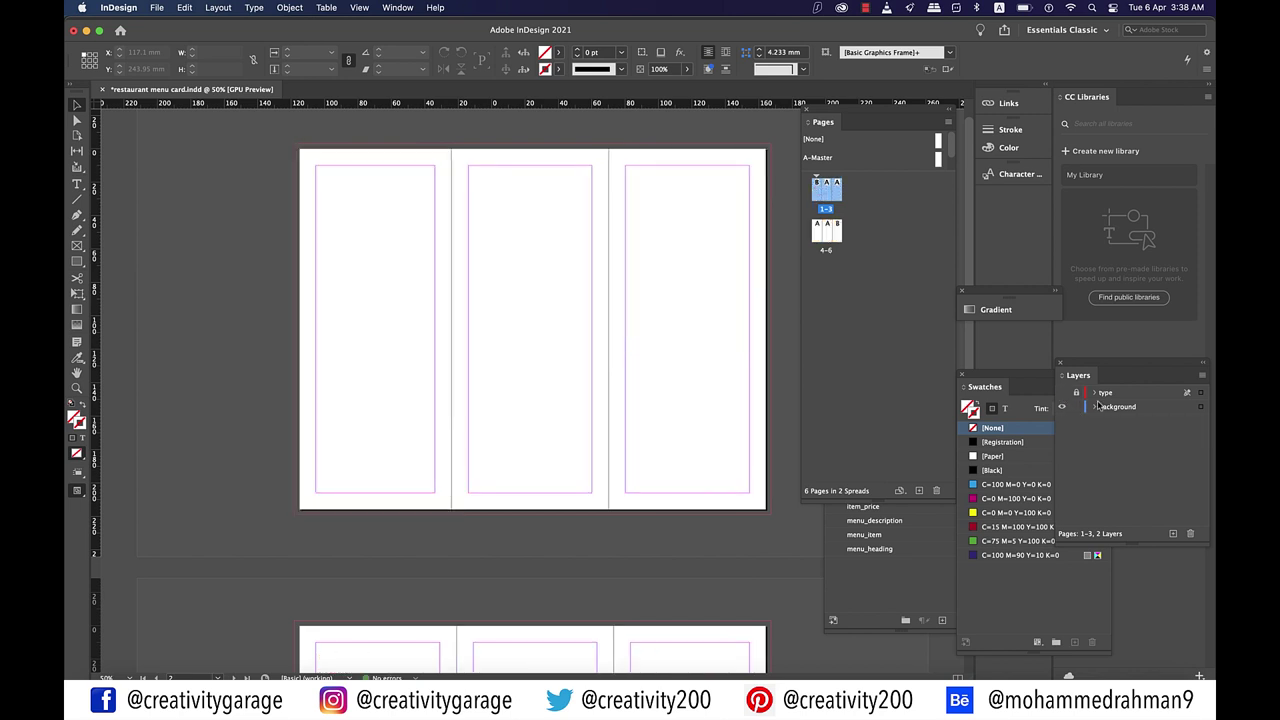
{"action": "left_click", "coordinate": [1104, 407]}
{"action": "scroll", "coordinate": [580, 395], "scroll_direction": "down", "scroll_amount": 1}
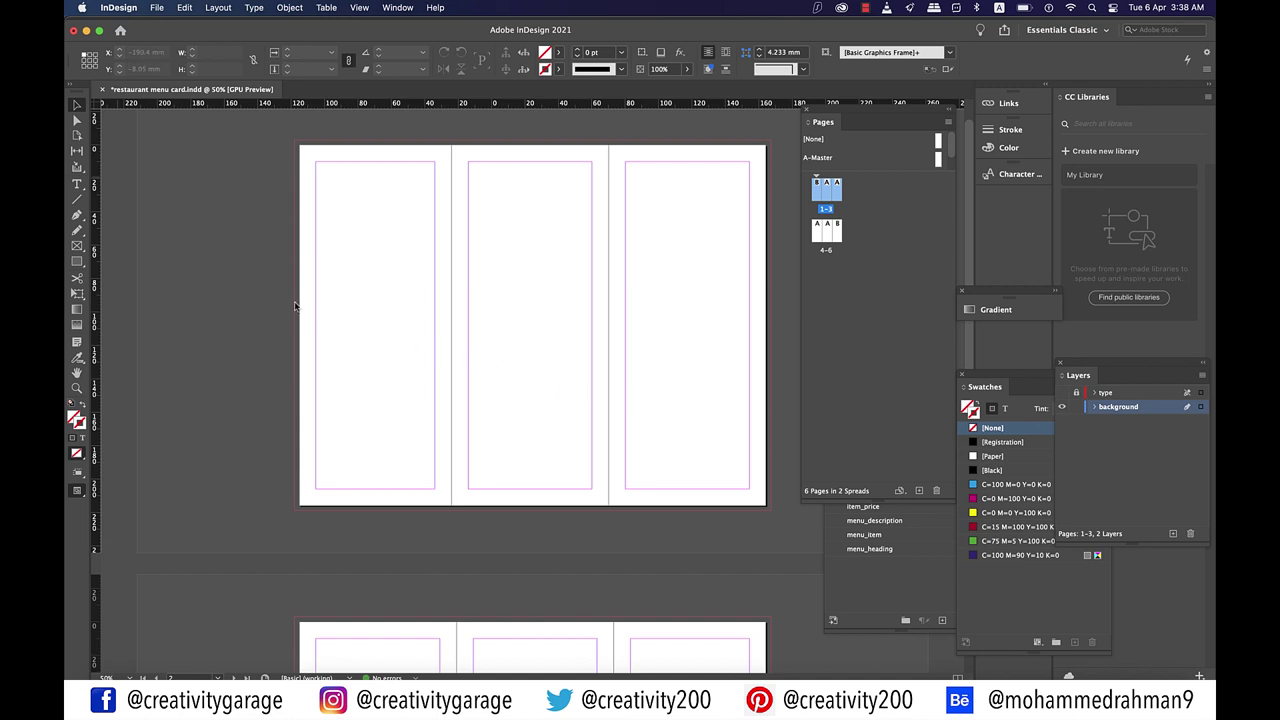
Step: Draw a frame over the whole 1–3 spread and place the plaster texture JPG into it
{"action": "left_click", "coordinate": [77, 245]}
{"action": "left_click_drag", "start_coordinate": [298, 144], "coordinate": [771, 511]}
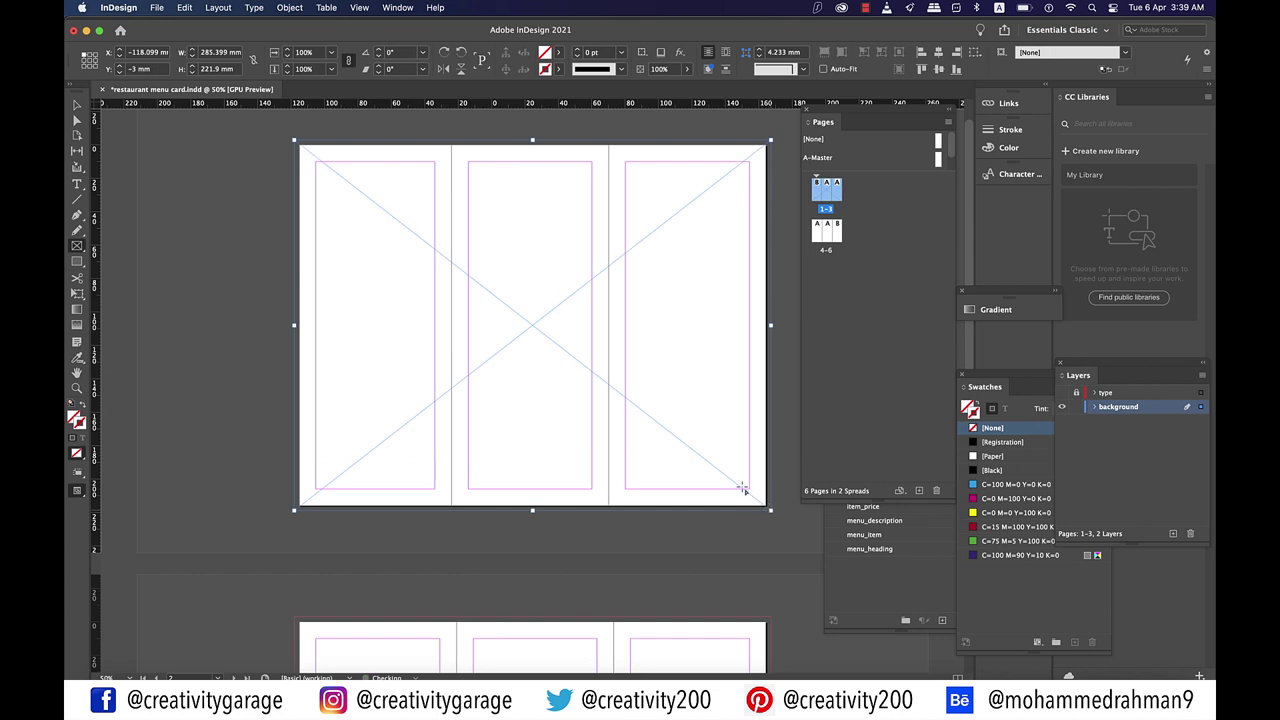
{"action": "left_click", "coordinate": [158, 8]}
{"action": "left_click", "coordinate": [171, 197]}
{"action": "left_click", "coordinate": [502, 207]}
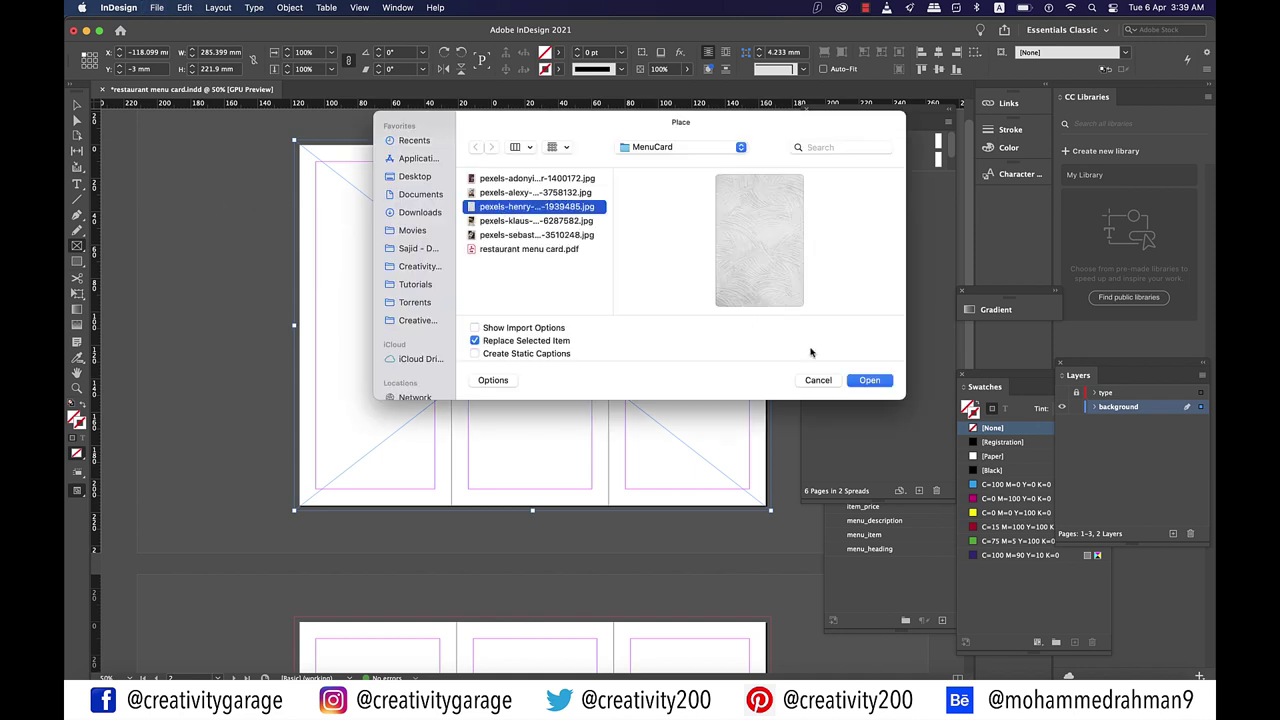
{"action": "left_click", "coordinate": [869, 380]}
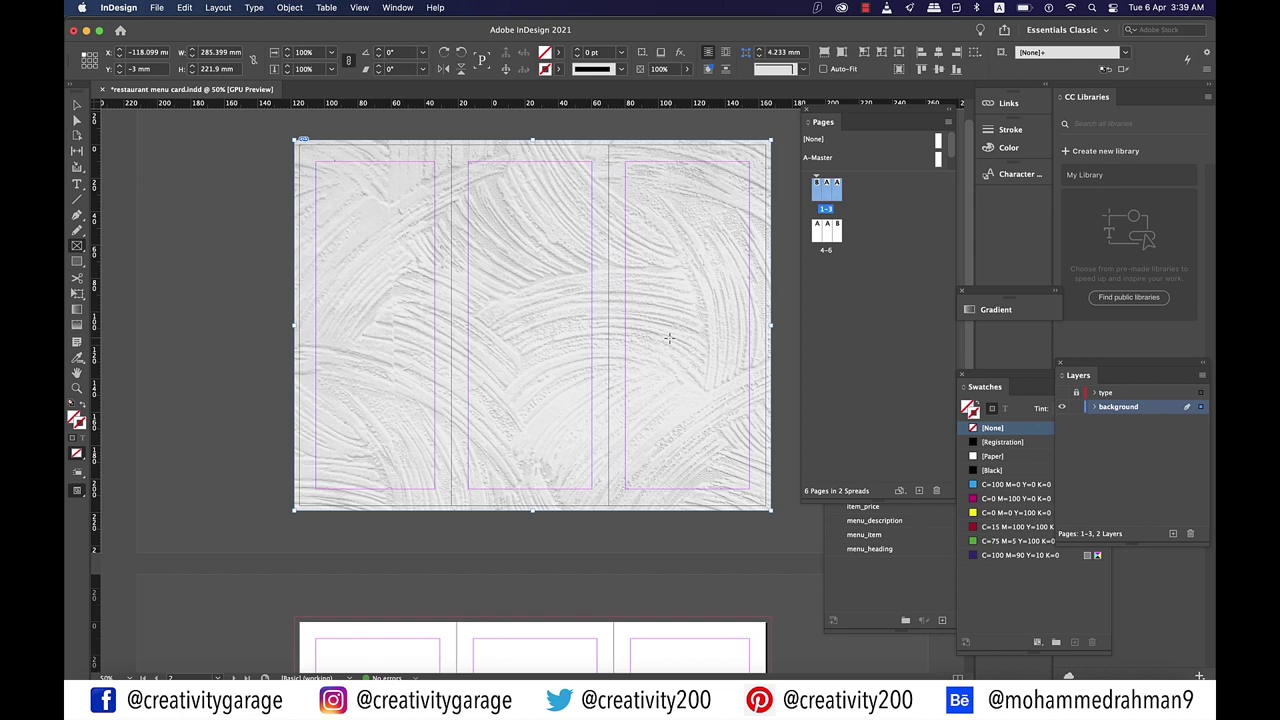
Step: Set the plaster texture's transparency to 30% opacity via Effects > Transparency
{"action": "right_click", "coordinate": [668, 338]}
{"action": "mouse_move", "coordinate": [740, 463]}
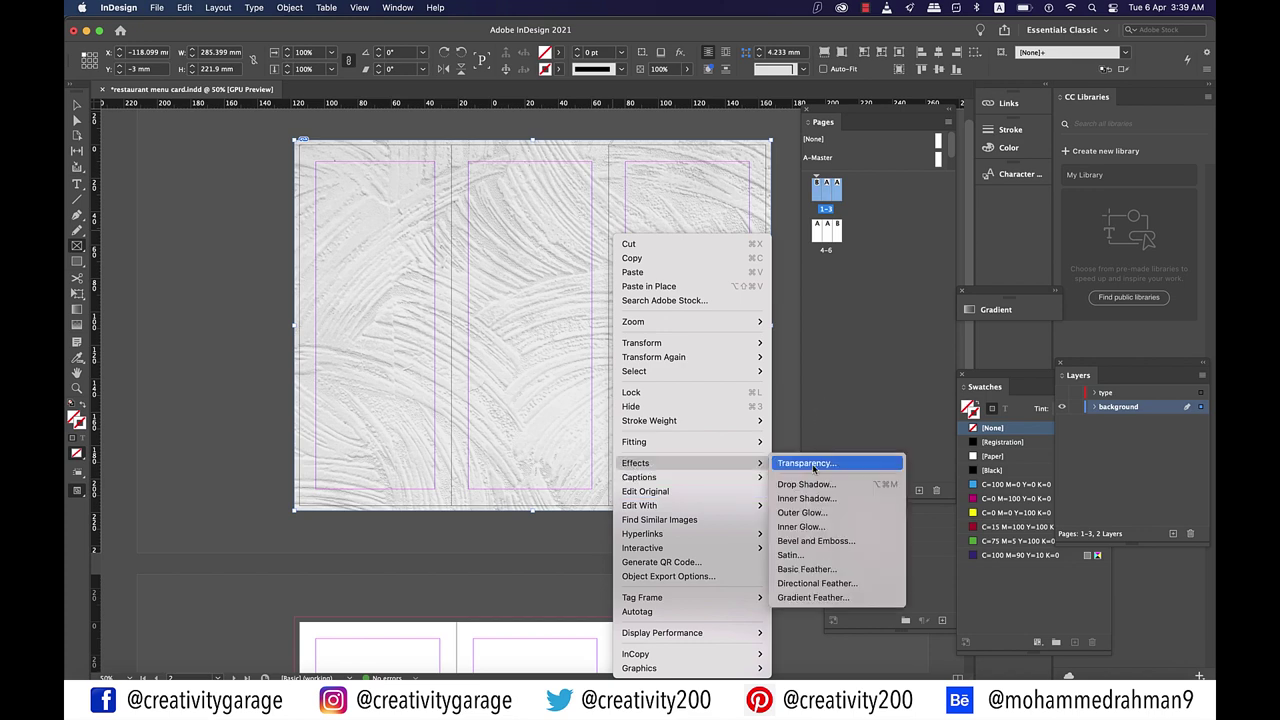
{"action": "left_click", "coordinate": [806, 463]}
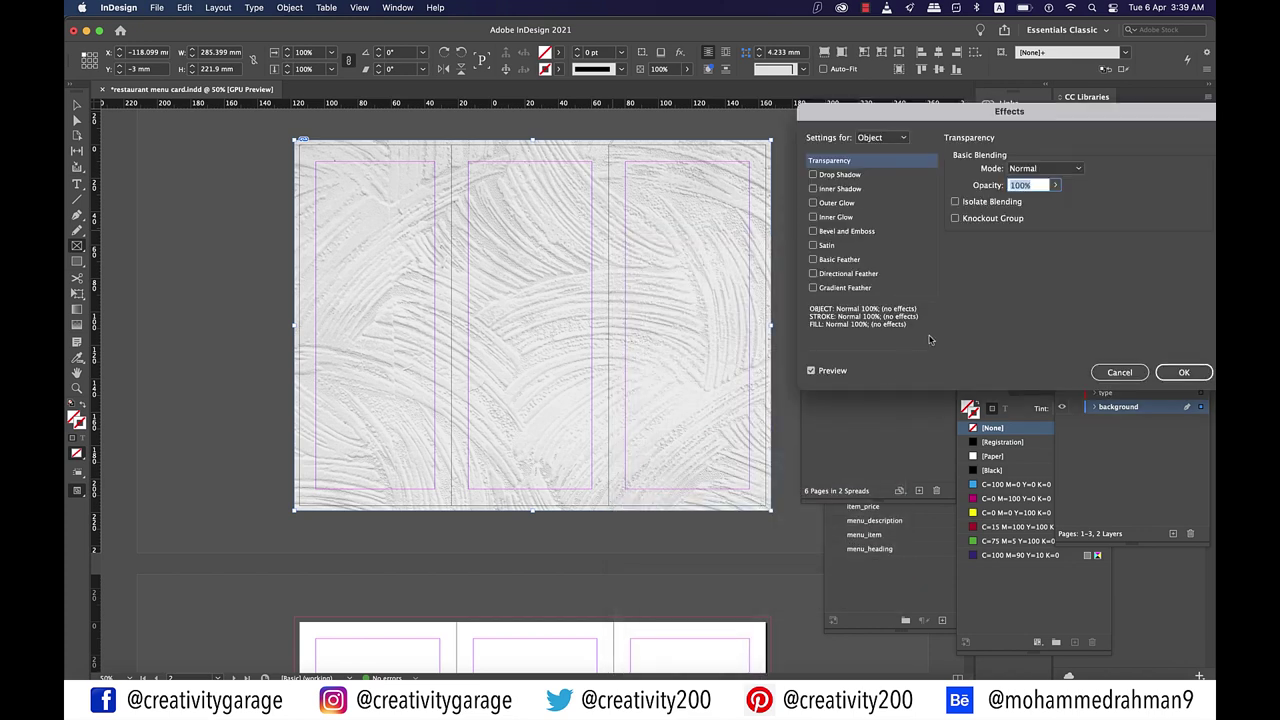
{"action": "type", "text": "30"}
{"action": "key", "text": "Tab"}
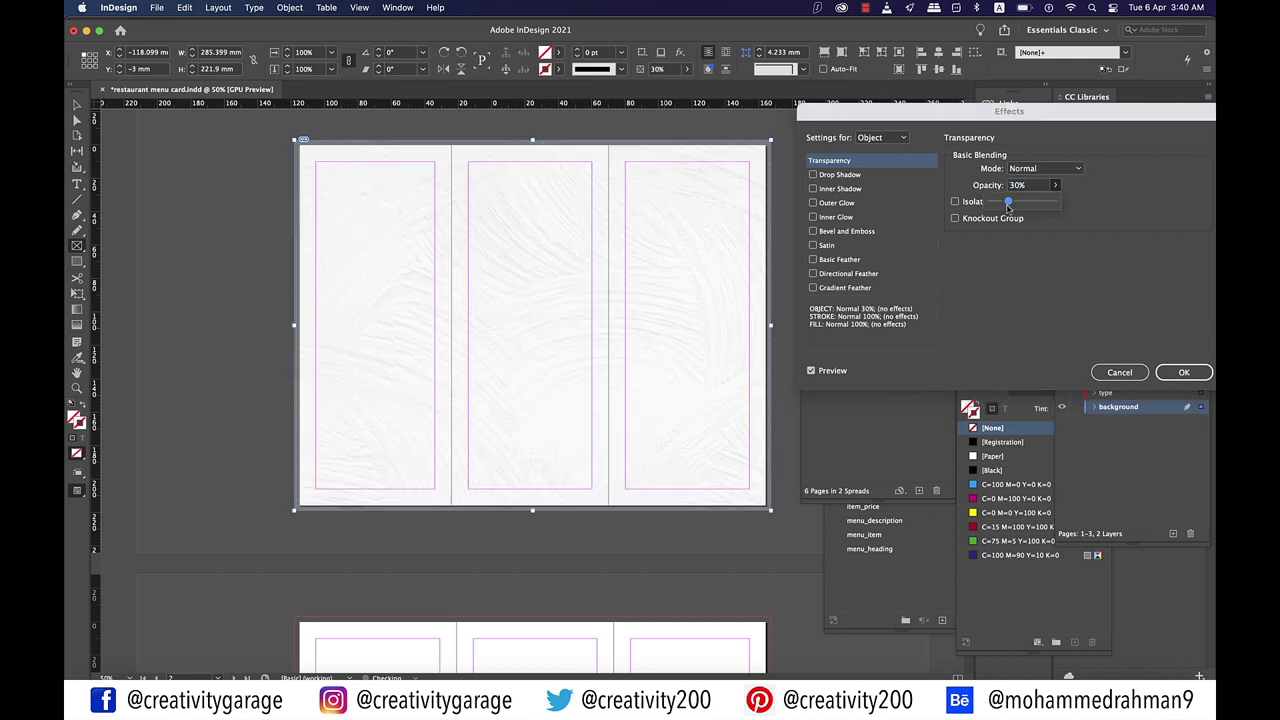
{"action": "left_click", "coordinate": [1170, 374]}
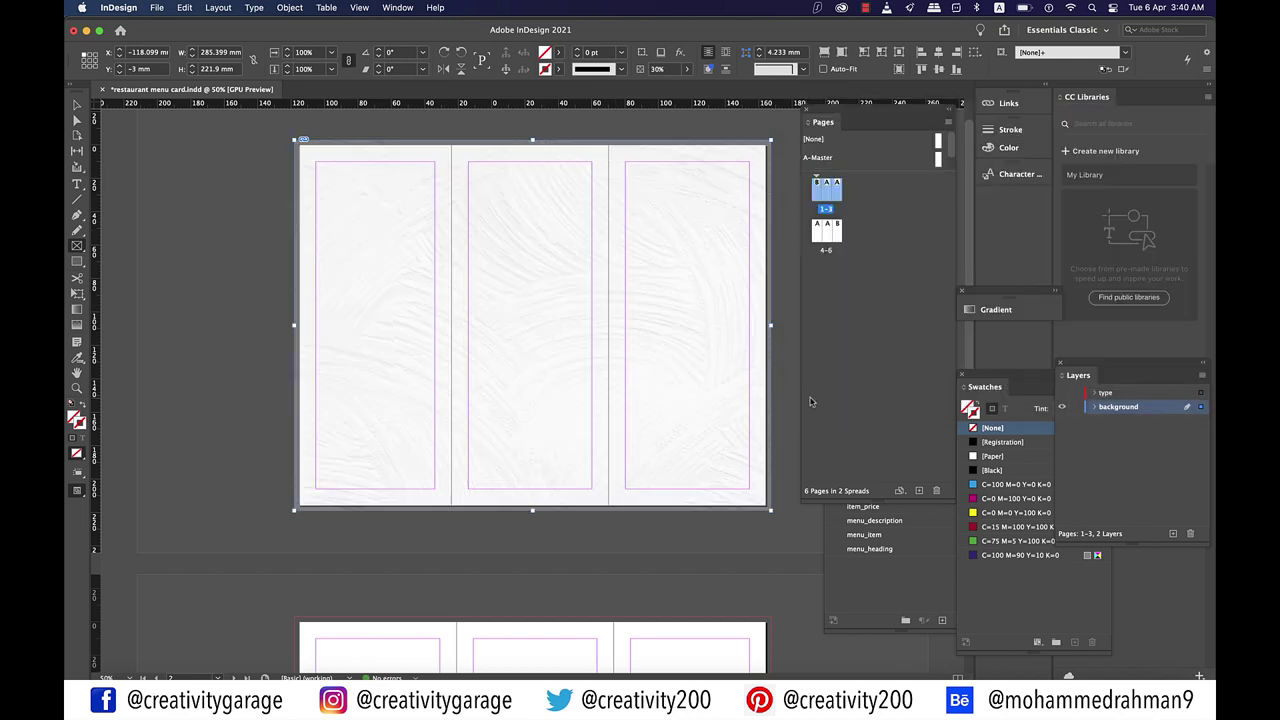
Step: Show the type layer again and zoom in and out to check the text over the texture
{"action": "left_click", "coordinate": [1062, 393]}
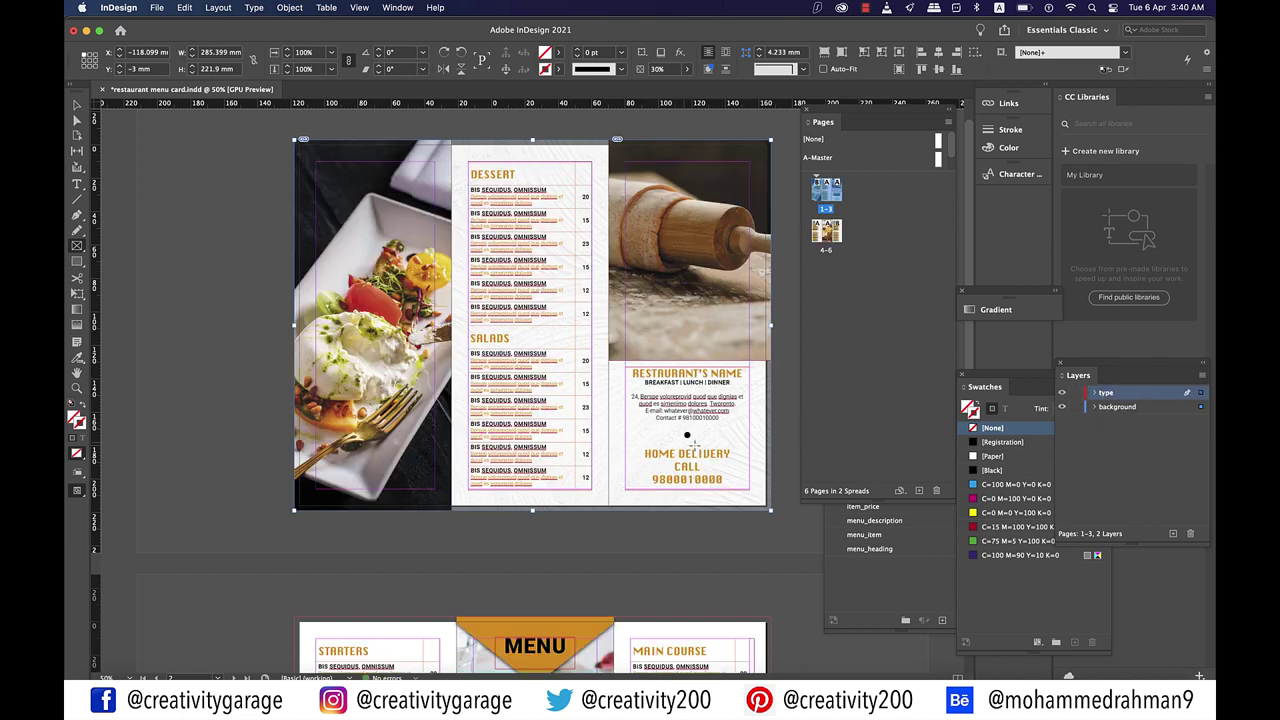
{"action": "key", "text": "super+equal"}
{"action": "key", "text": "super+equal"}
{"action": "key", "text": "super+equal"}
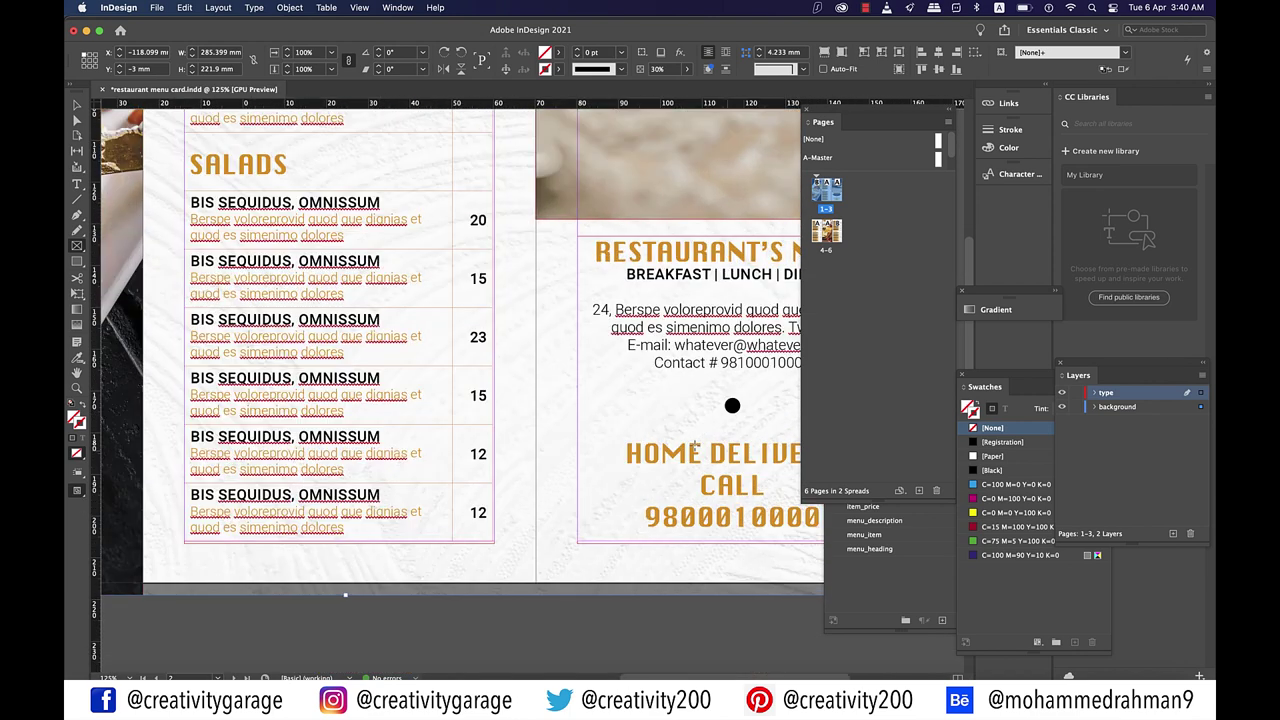
{"action": "key", "text": "super+minus"}
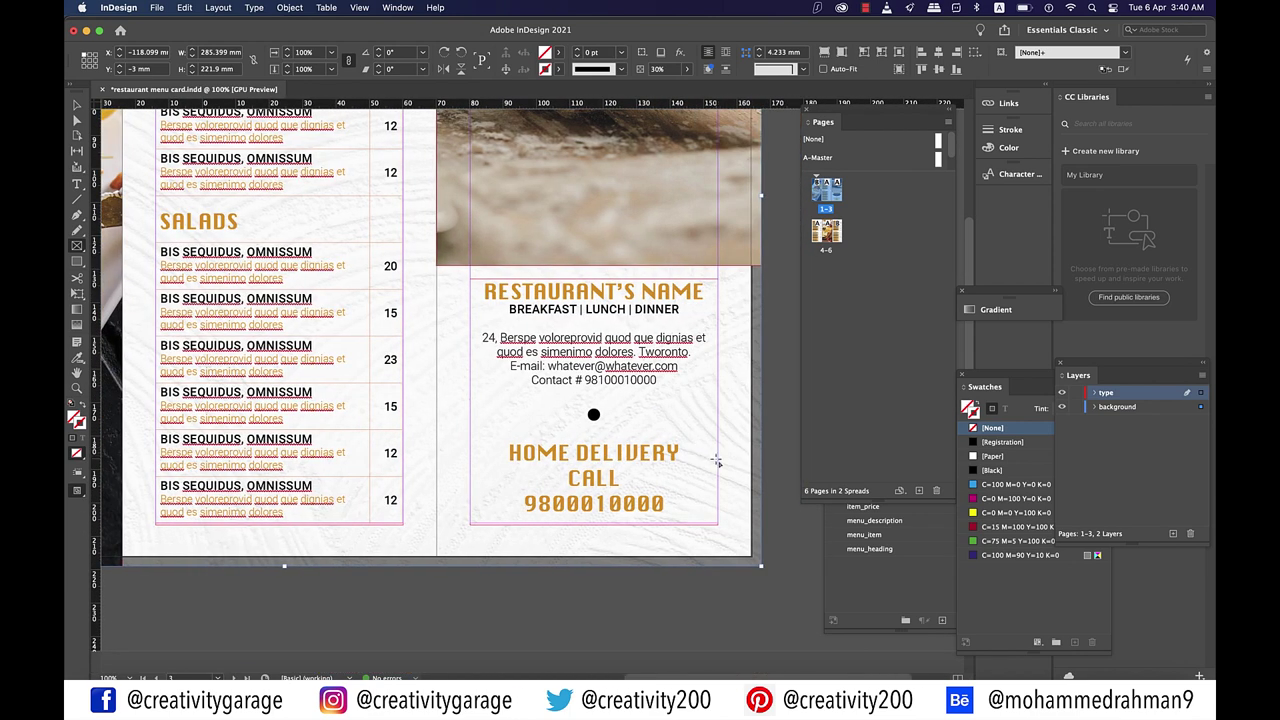
{"action": "key", "text": "super+minus"}
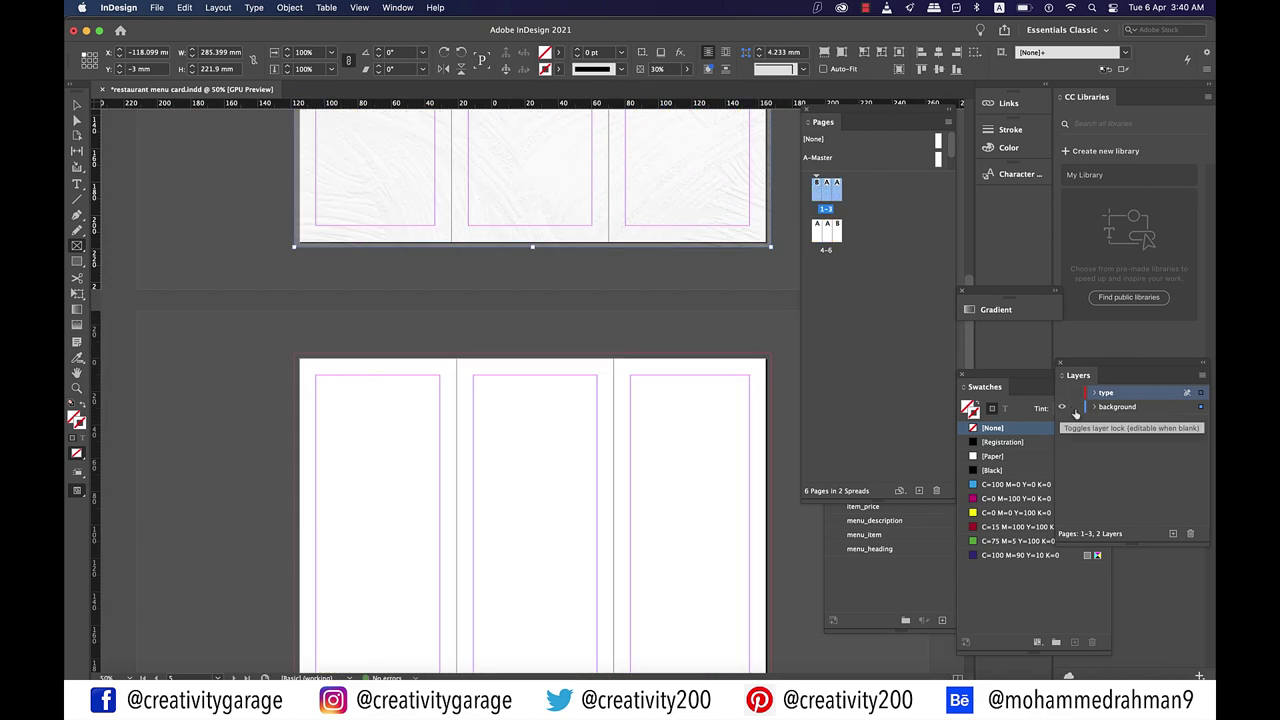
{"action": "scroll", "coordinate": [533, 400], "scroll_direction": "down", "scroll_amount": 2}
Step: On the background layer, draw a frame over the 4–6 spread and place the plaster texture
{"action": "left_click", "coordinate": [78, 244]}
{"action": "left_click", "coordinate": [1117, 407]}
{"action": "mouse_move", "coordinate": [292, 241]}
{"action": "left_mouse_down"}
{"action": "mouse_move", "coordinate": [757, 523]}
{"action": "mouse_move", "coordinate": [770, 609]}
{"action": "left_mouse_up"}
{"action": "left_click", "coordinate": [157, 7]}
{"action": "left_click", "coordinate": [178, 197]}
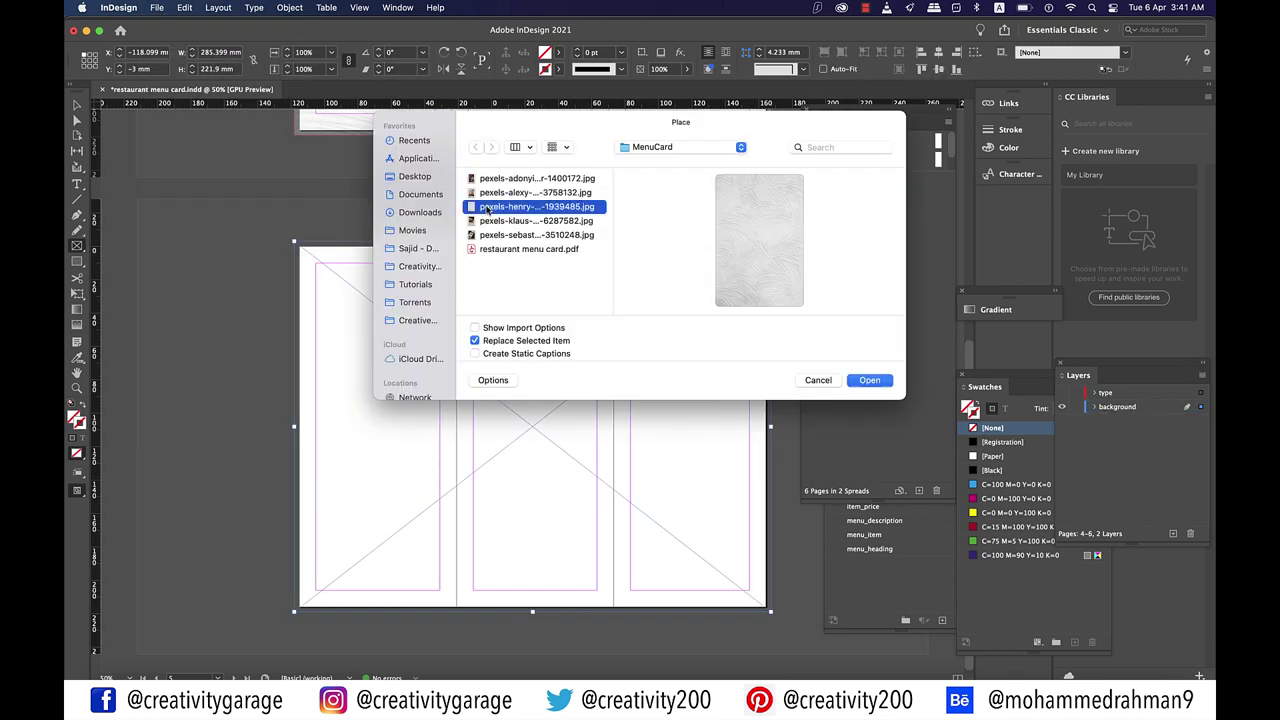
{"action": "left_click", "coordinate": [866, 377]}
{"action": "left_click", "coordinate": [770, 425]}
Step: Fade the 4–6 spread texture to 30% opacity via Effects > Transparency
{"action": "right_click", "coordinate": [766, 430]}
{"action": "mouse_move", "coordinate": [745, 462]}
{"action": "left_click", "coordinate": [797, 463]}
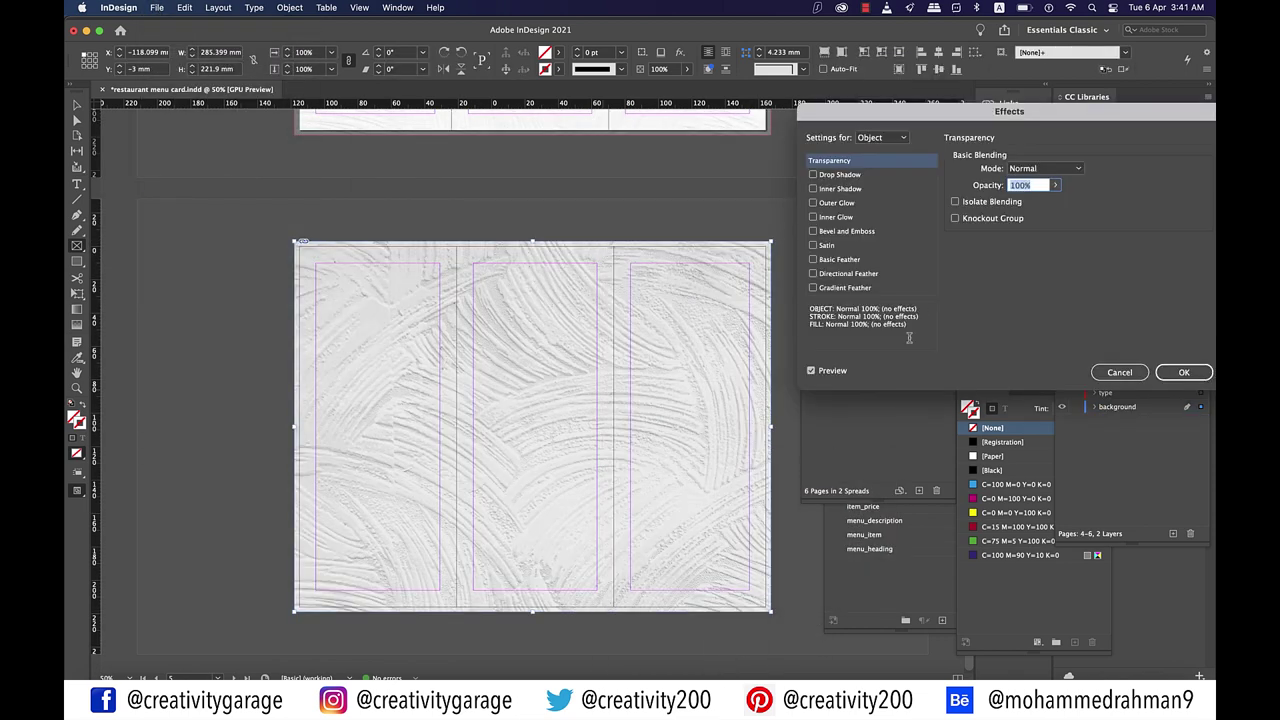
{"action": "type", "text": "30"}
{"action": "left_click", "coordinate": [1176, 372]}
Step: Show the type layer again, deselect the texture, and scroll around to inspect the spread
{"action": "left_click", "coordinate": [1062, 392]}
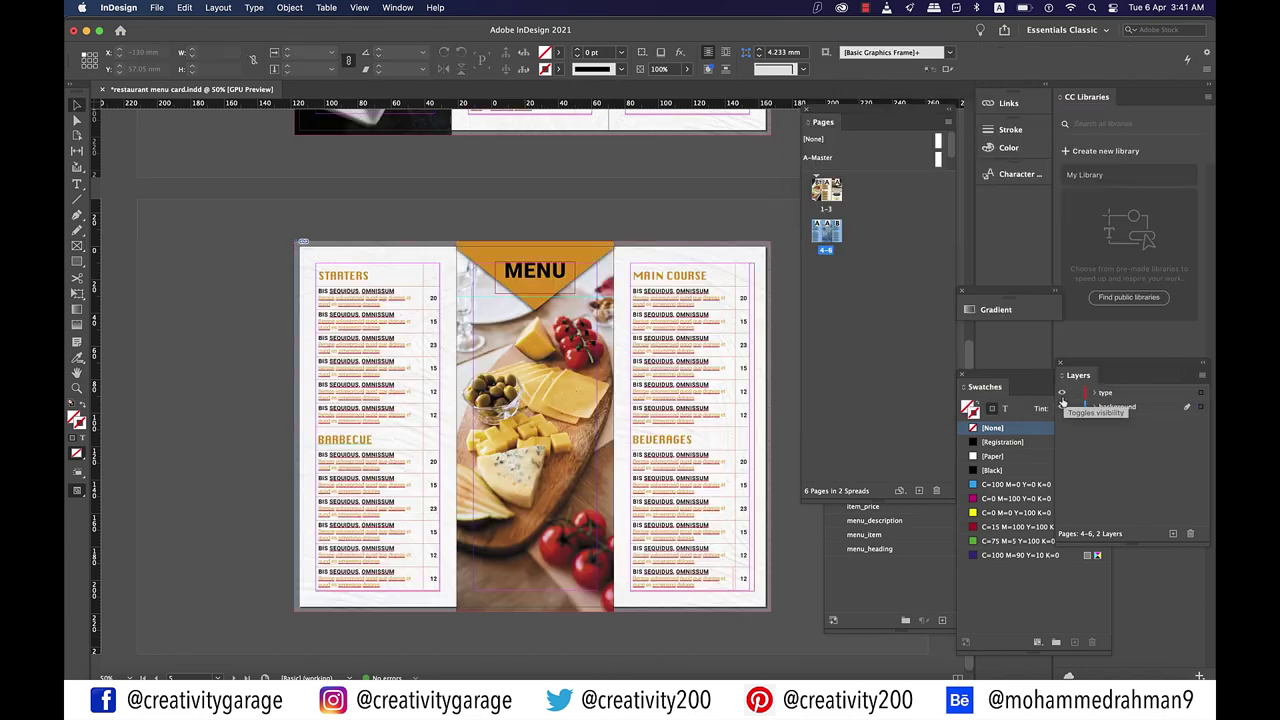
{"action": "left_click", "coordinate": [794, 557]}
{"action": "scroll", "coordinate": [776, 569], "scroll_direction": "up", "scroll_amount": 2}
{"action": "scroll", "coordinate": [776, 569], "scroll_direction": "down", "scroll_amount": 1}
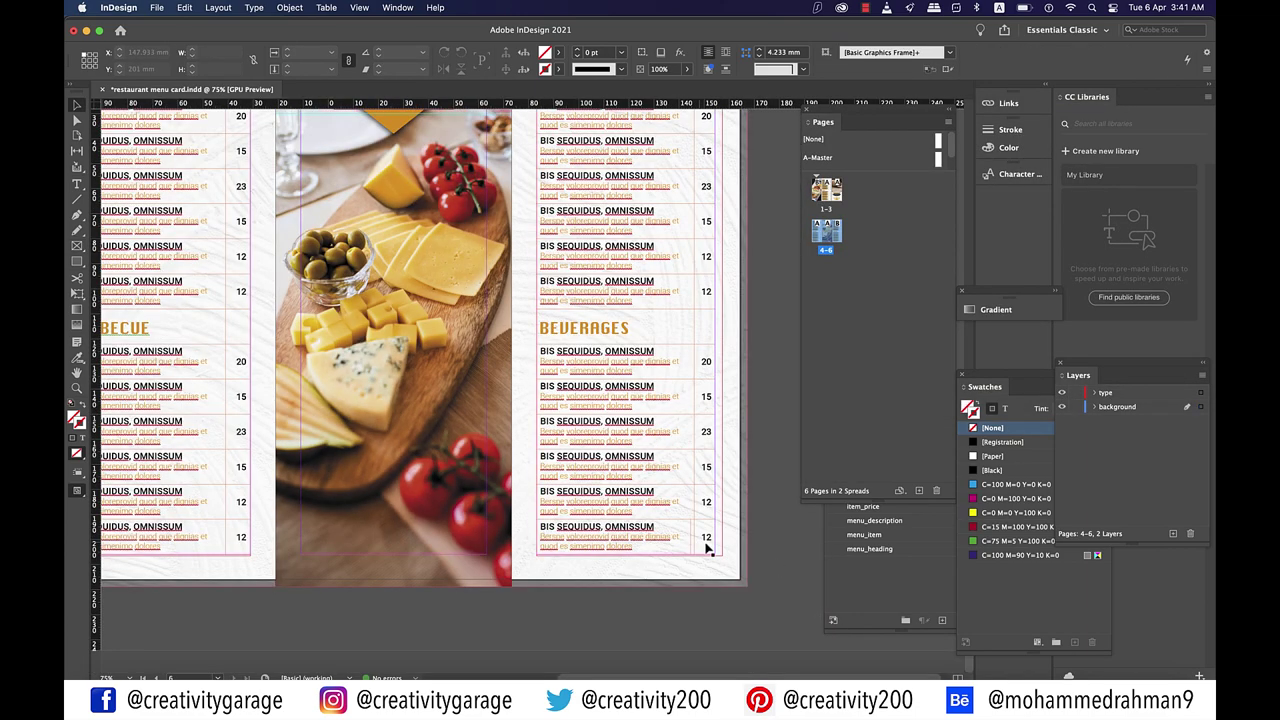
{"action": "scroll", "coordinate": [706, 548], "scroll_direction": "left", "scroll_amount": 2}
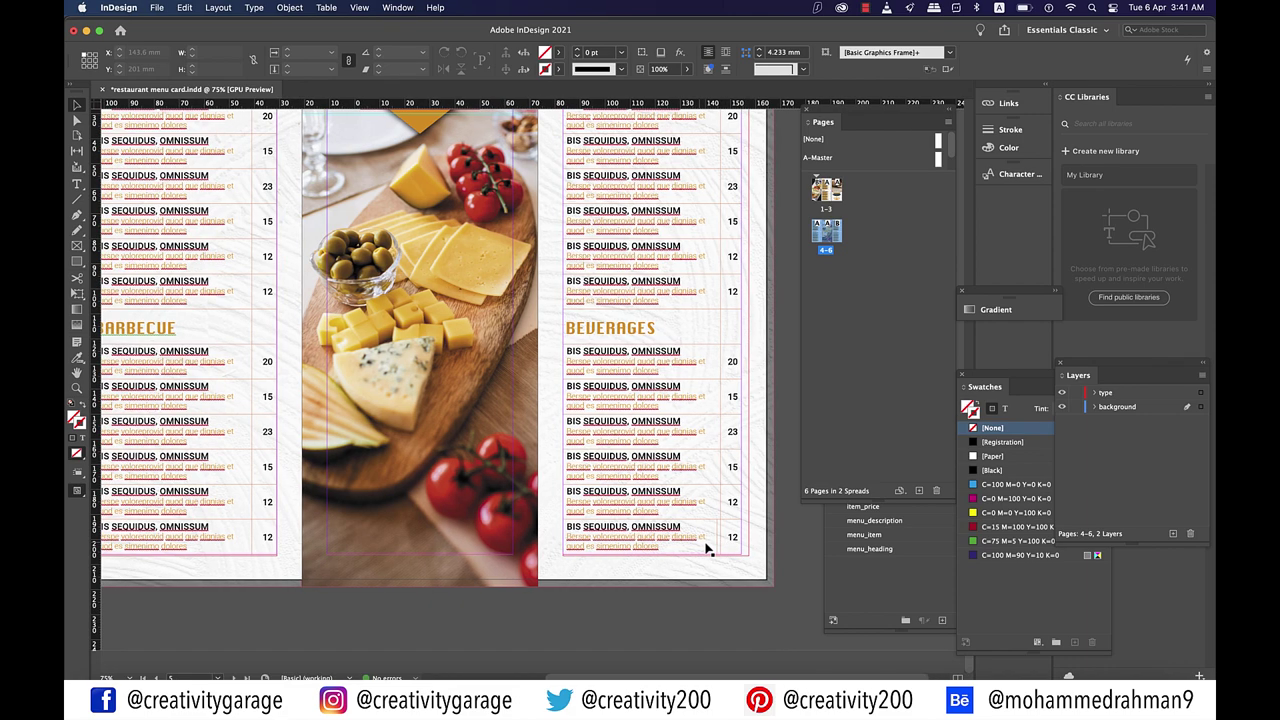
{"action": "scroll", "coordinate": [706, 548], "scroll_direction": "down", "scroll_amount": 1}
{"action": "scroll", "coordinate": [717, 350], "scroll_direction": "up", "scroll_amount": 5}
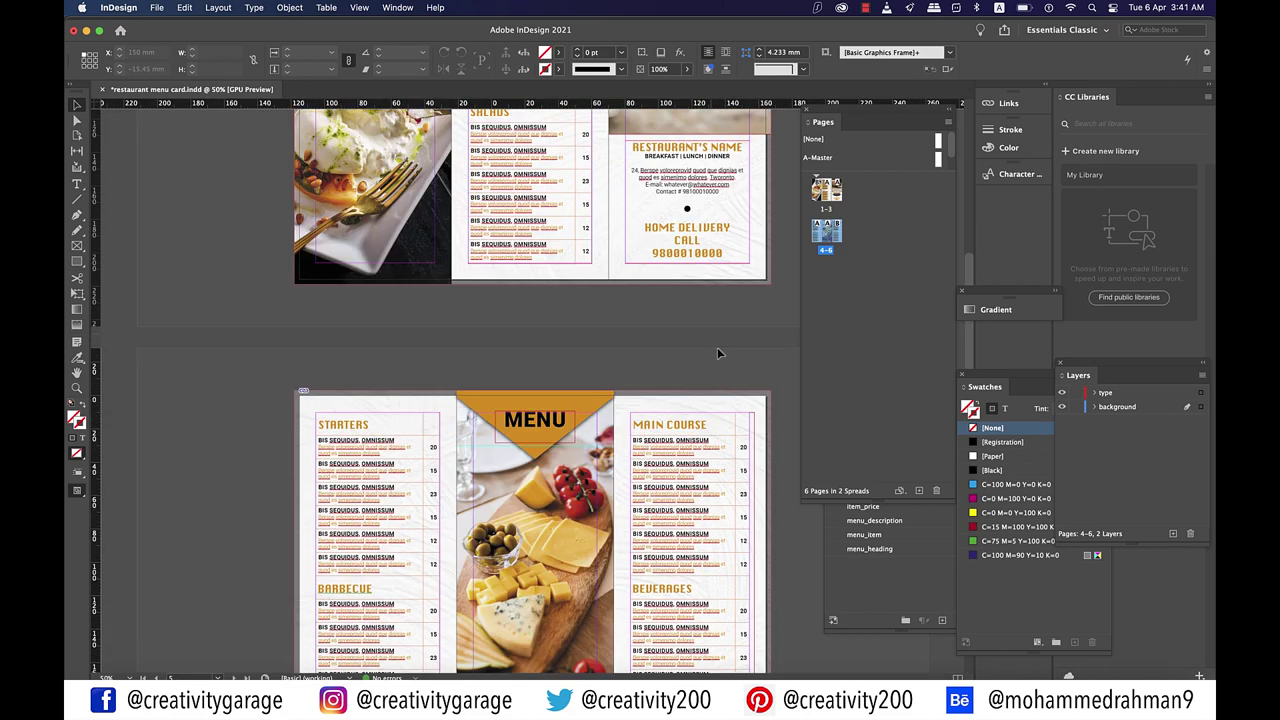
{"action": "scroll", "coordinate": [717, 352], "scroll_direction": "up", "scroll_amount": 5}
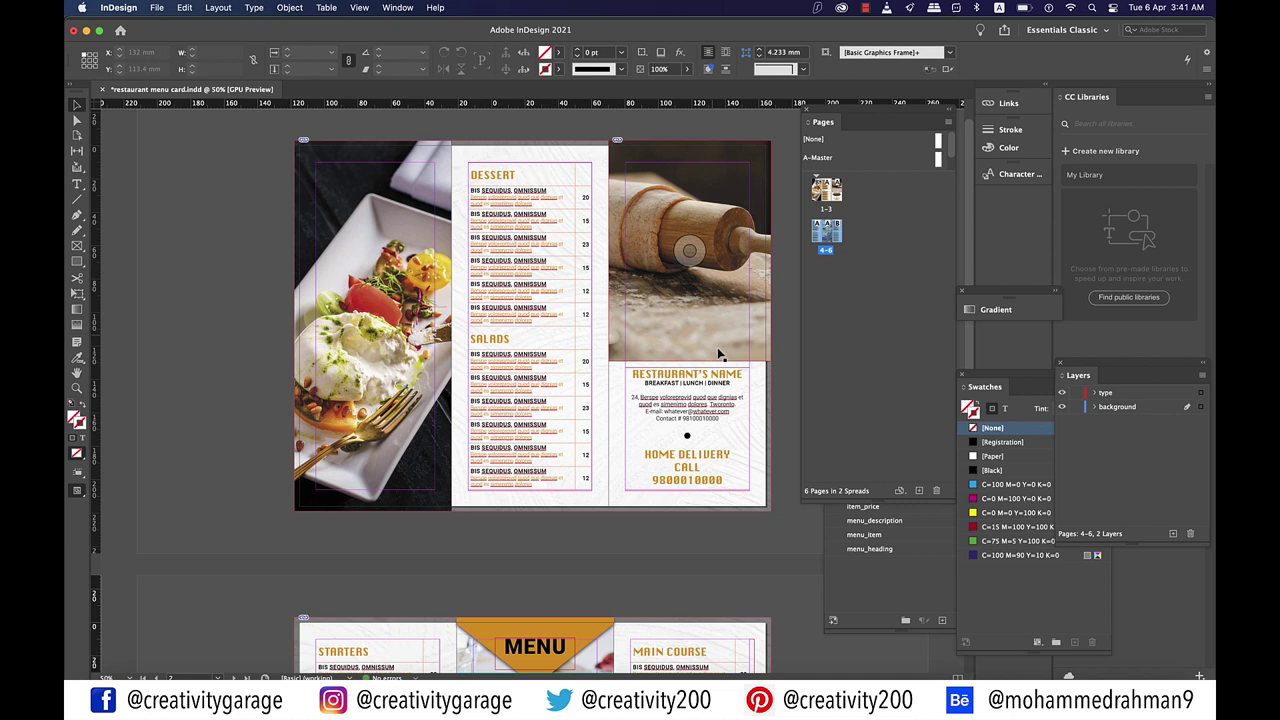
{"action": "scroll", "coordinate": [717, 352], "scroll_direction": "up", "scroll_amount": 1}
{"action": "left_click", "coordinate": [157, 8]}
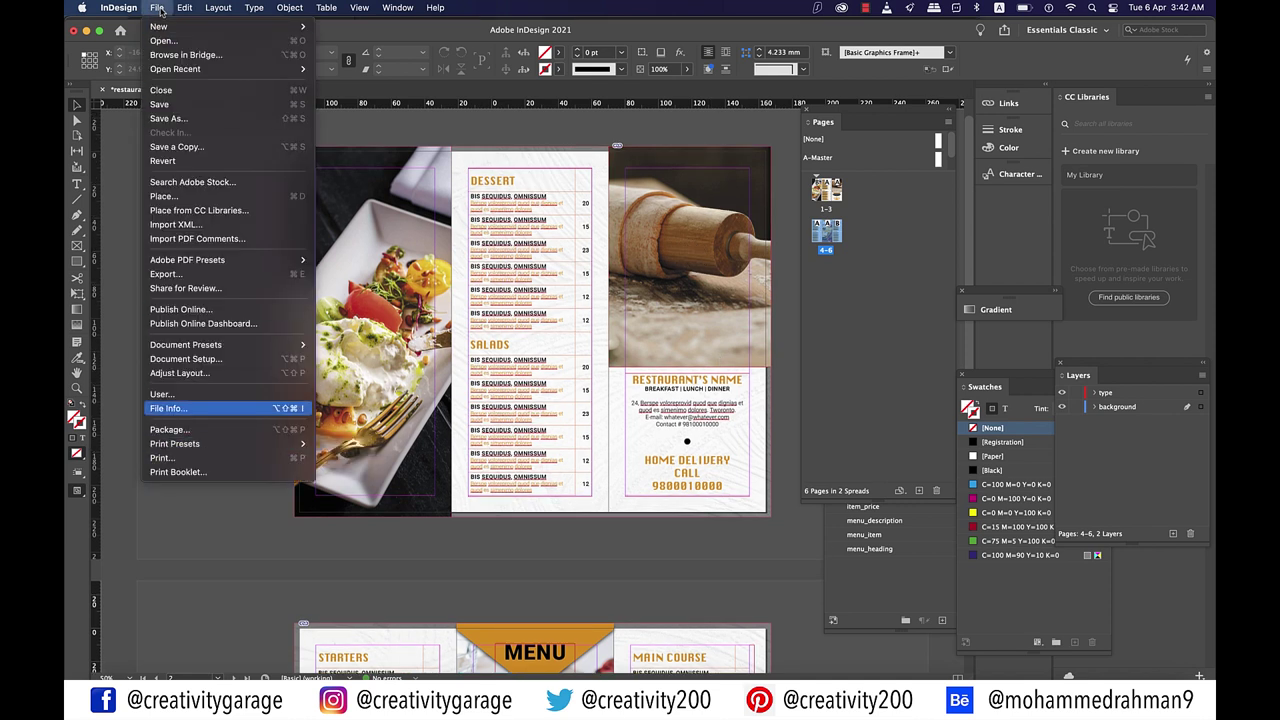
Step: Export to Adobe PDF as 'restaurant menu card' using the High Quality Print preset
{"action": "left_click", "coordinate": [290, 273]}
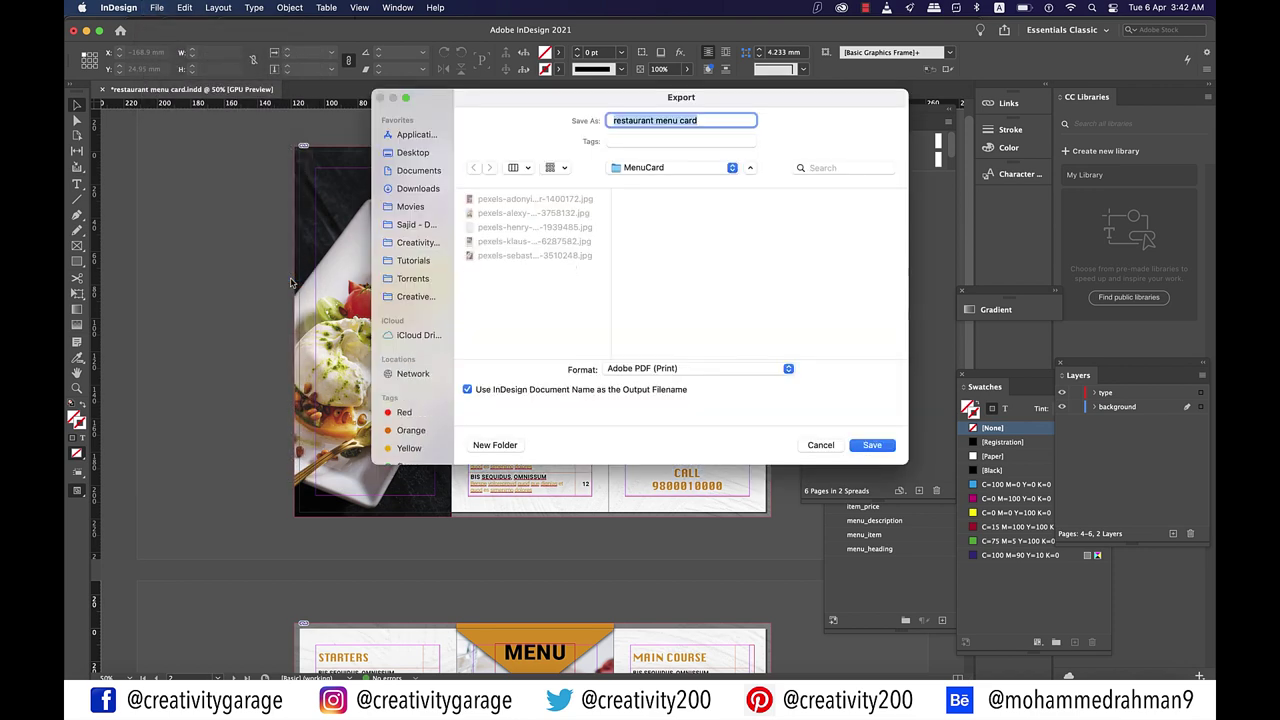
{"action": "left_click", "coordinate": [866, 446]}
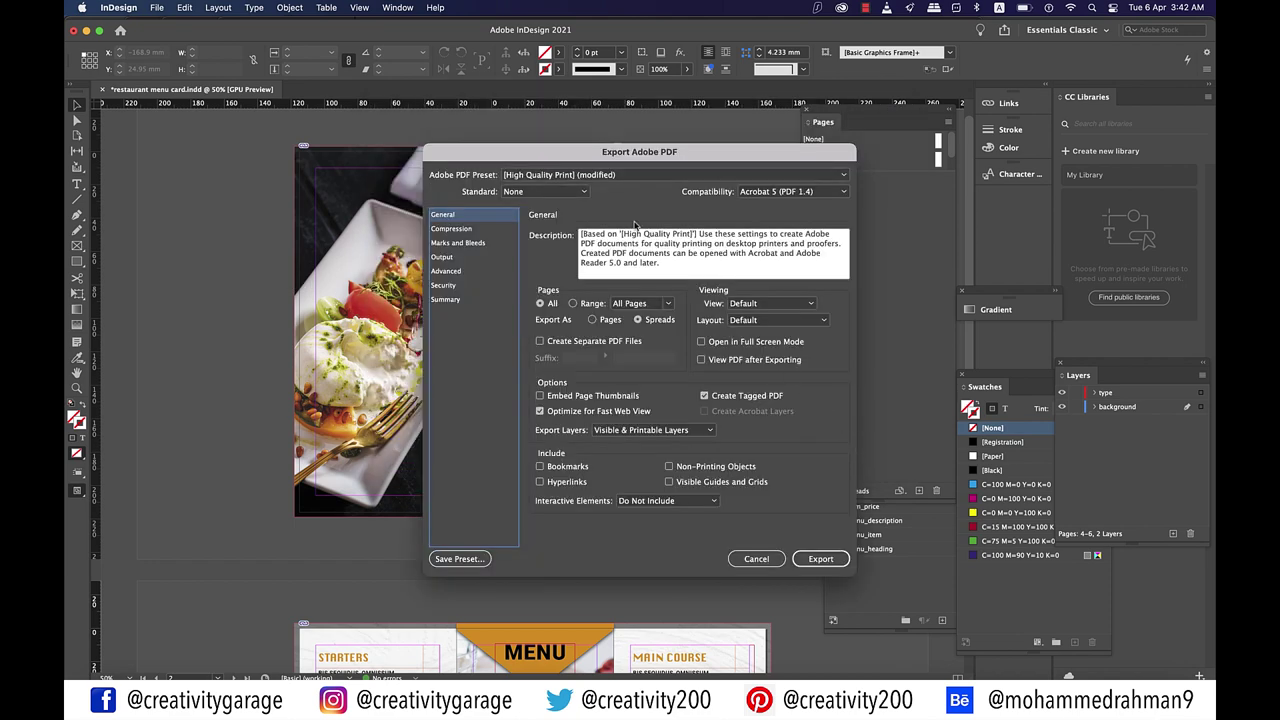
{"action": "left_click", "coordinate": [586, 176]}
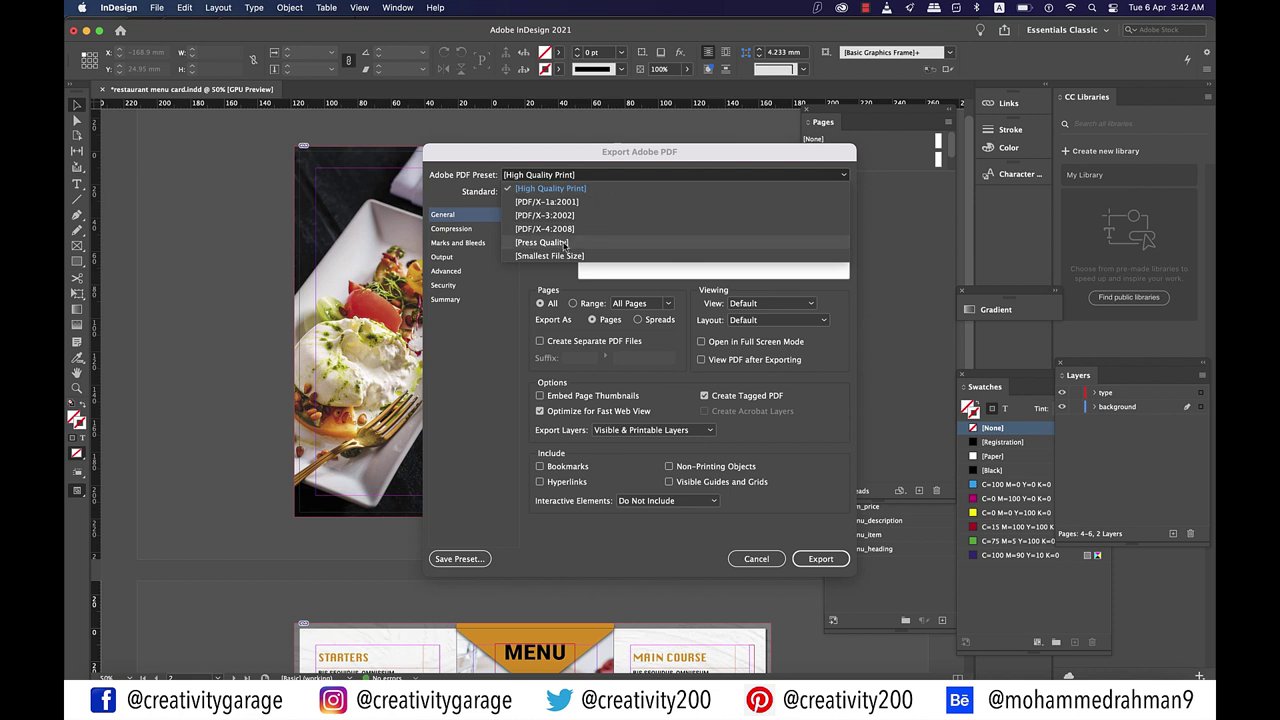
{"action": "left_click", "coordinate": [565, 255]}
{"action": "left_click", "coordinate": [622, 178]}
{"action": "left_click", "coordinate": [583, 192]}
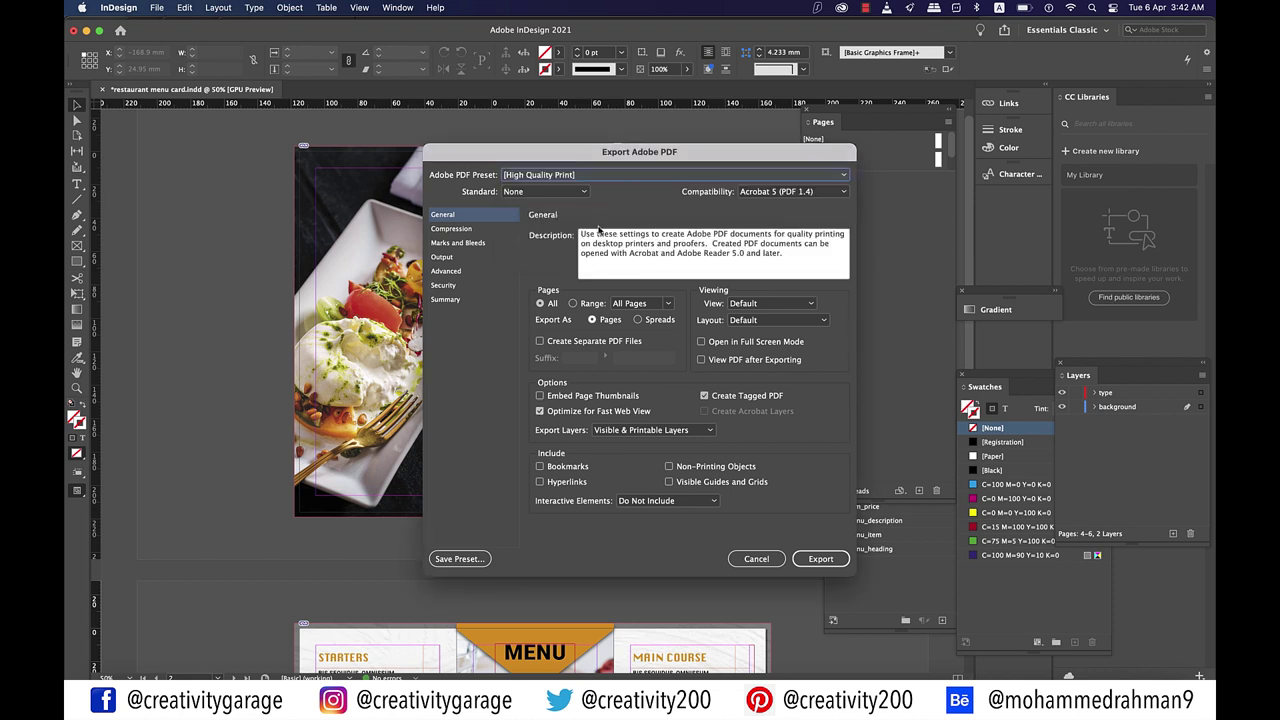
Step: Export as spreads with crop marks and document bleed, then run the export
{"action": "left_click", "coordinate": [640, 320]}
{"action": "left_click", "coordinate": [639, 320]}
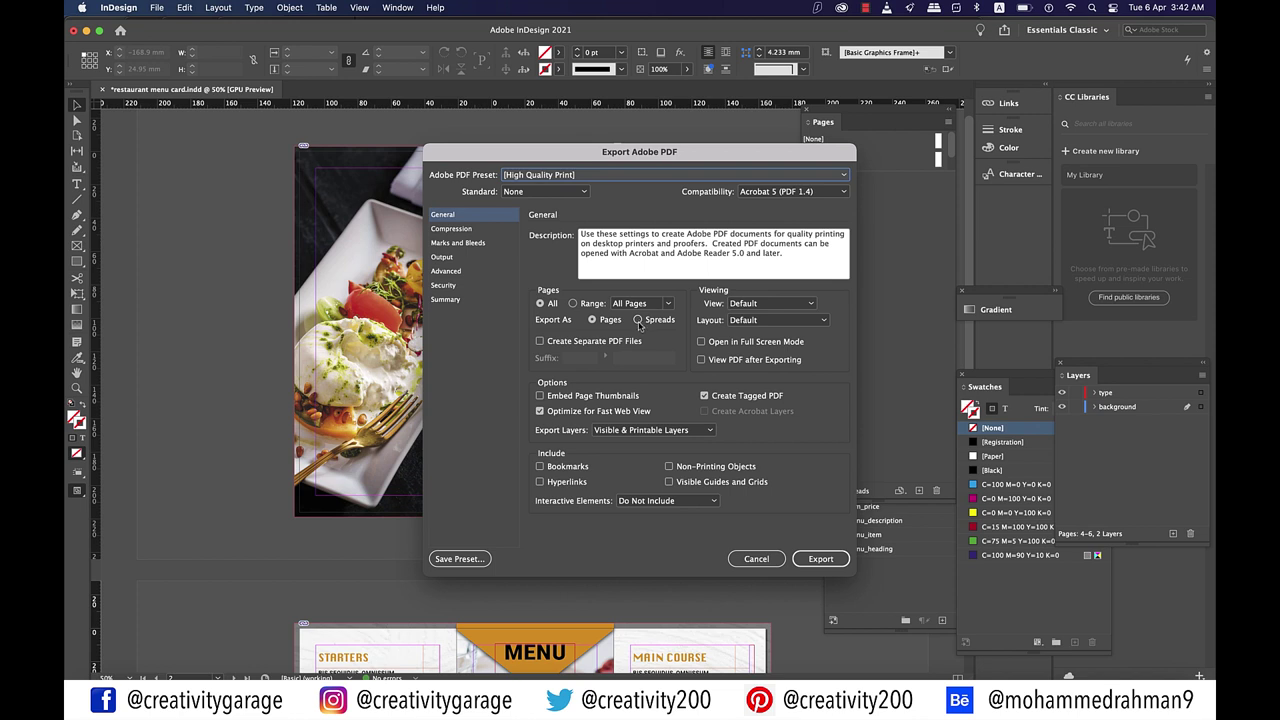
{"action": "left_click", "coordinate": [450, 245]}
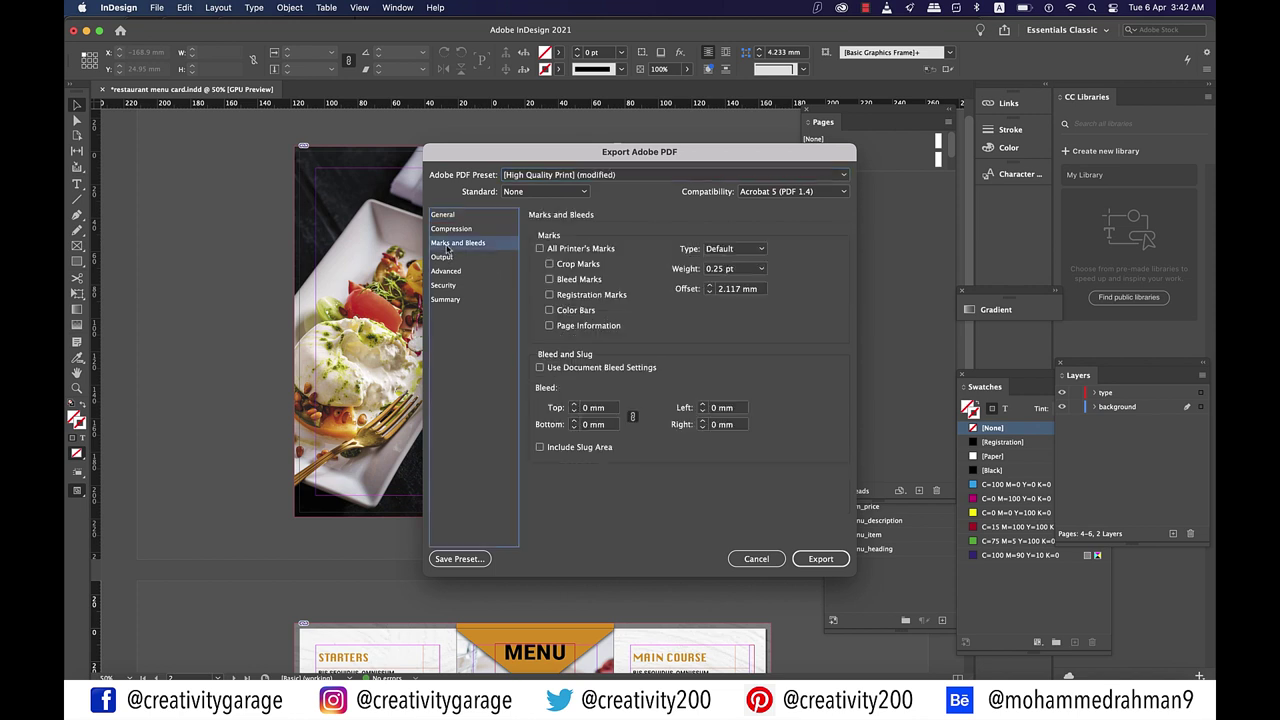
{"action": "left_click", "coordinate": [541, 367]}
{"action": "left_click", "coordinate": [549, 264]}
{"action": "left_click", "coordinate": [836, 565]}
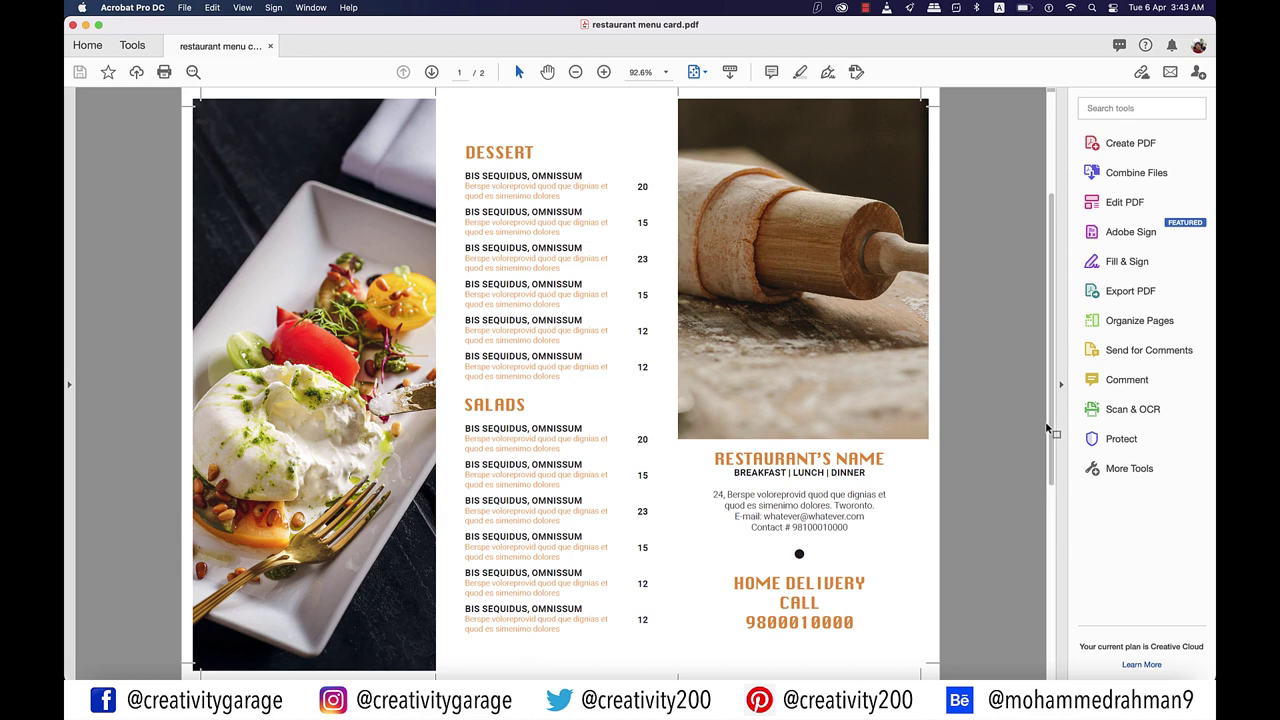
Step: Scroll through both pages of restaurant menu card.pdf to check the spreads and crop marks
{"action": "scroll", "coordinate": [1026, 418], "scroll_direction": "down", "scroll_amount": 2}
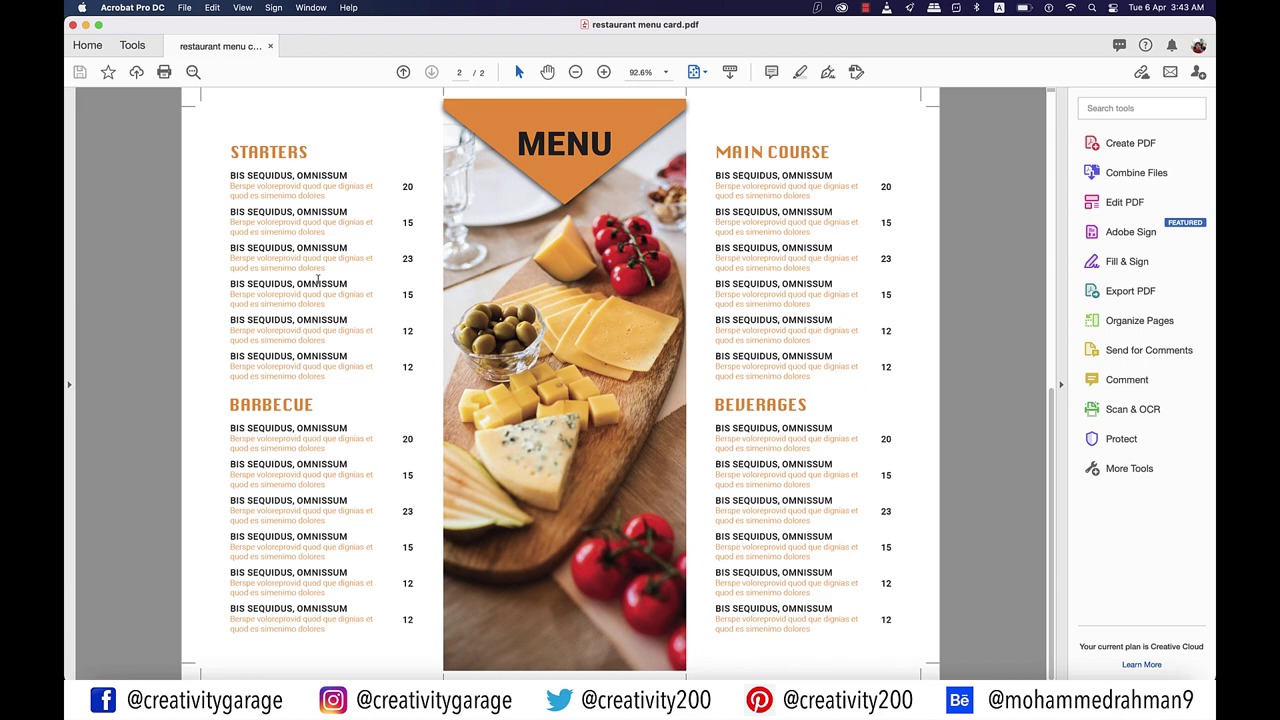
{"action": "scroll", "coordinate": [318, 280], "scroll_direction": "up", "scroll_amount": 2}
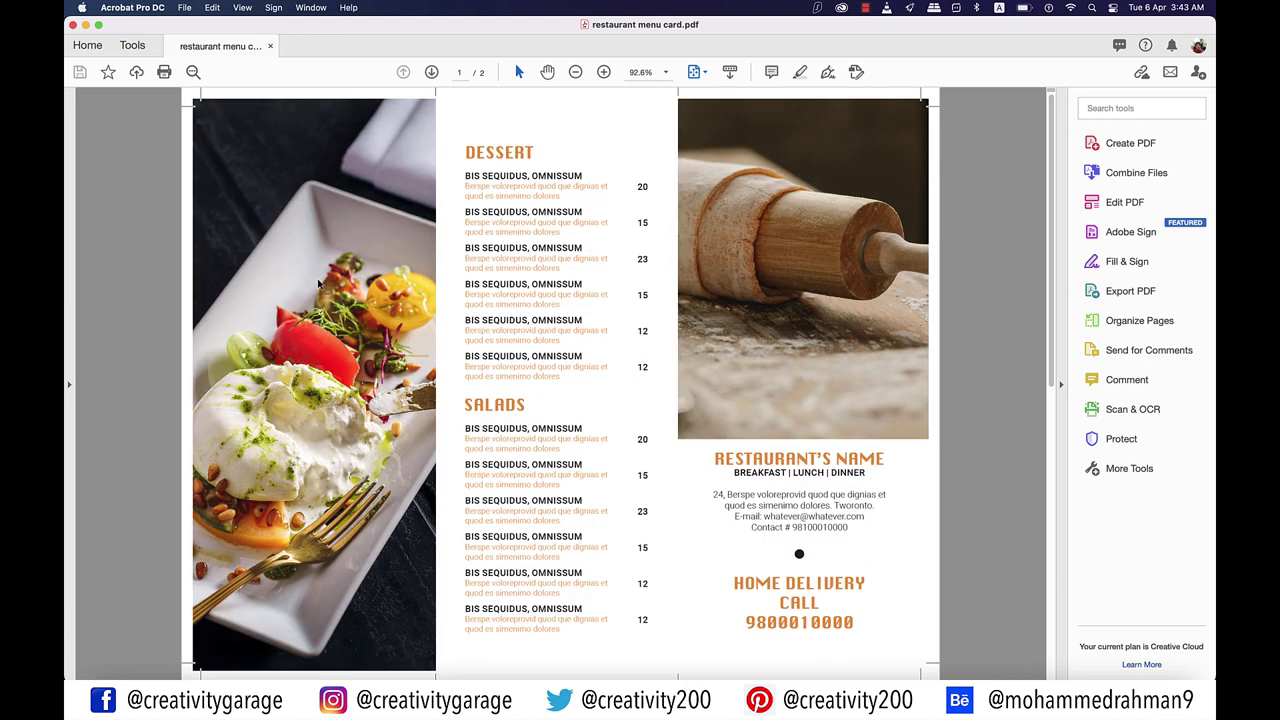